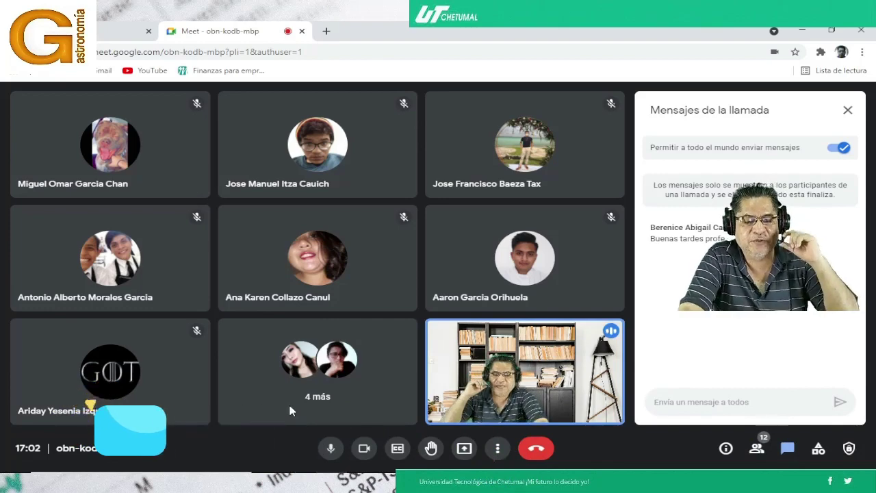
Turn off the camera and present the entire screen to the meeting participants.
mouse_move(290, 466)
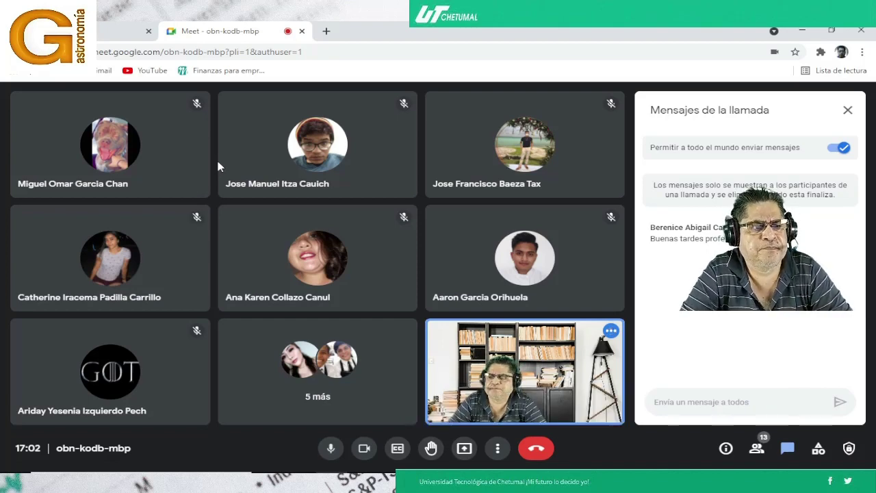
mouse_move(368, 473)
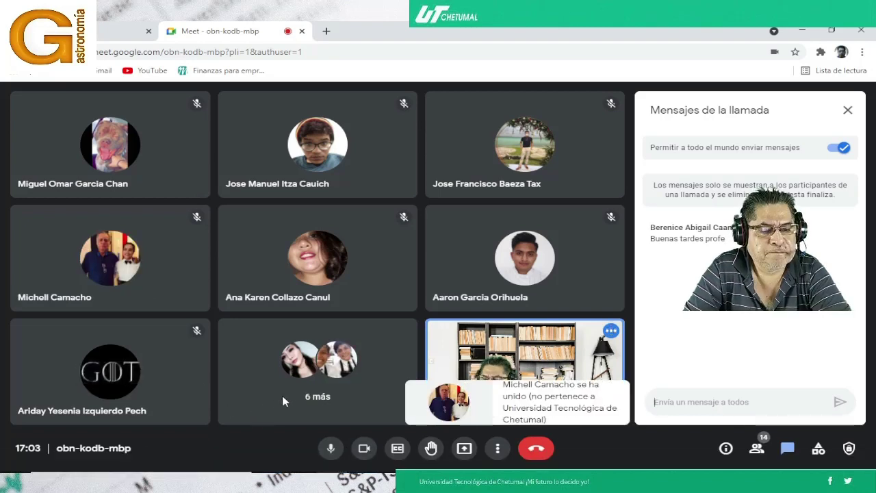
left_click(362, 450)
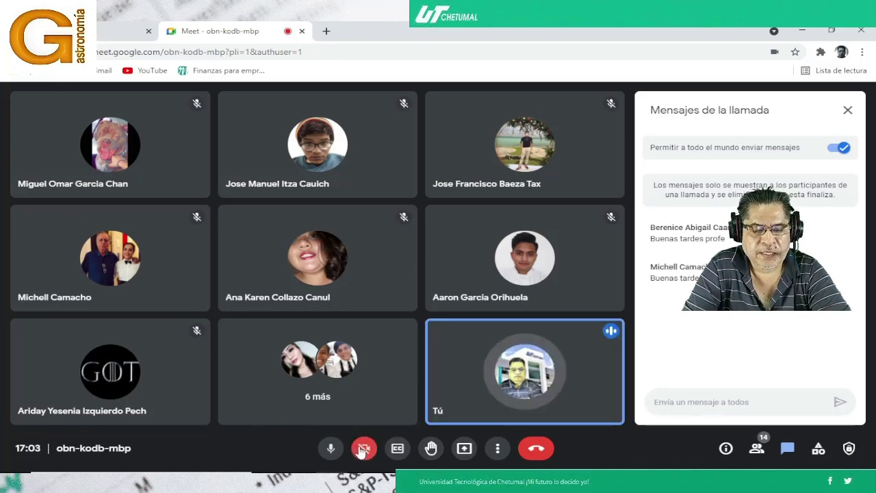
left_click(464, 449)
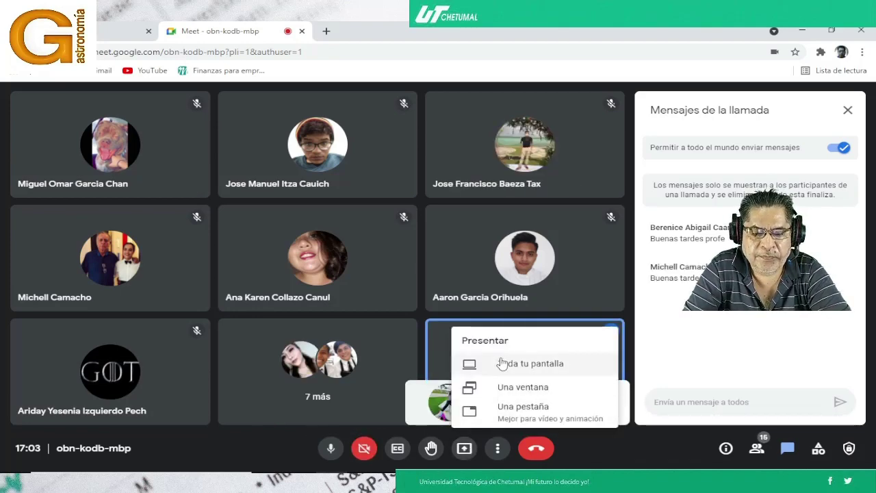
left_click(504, 364)
left_click(368, 192)
left_click(529, 291)
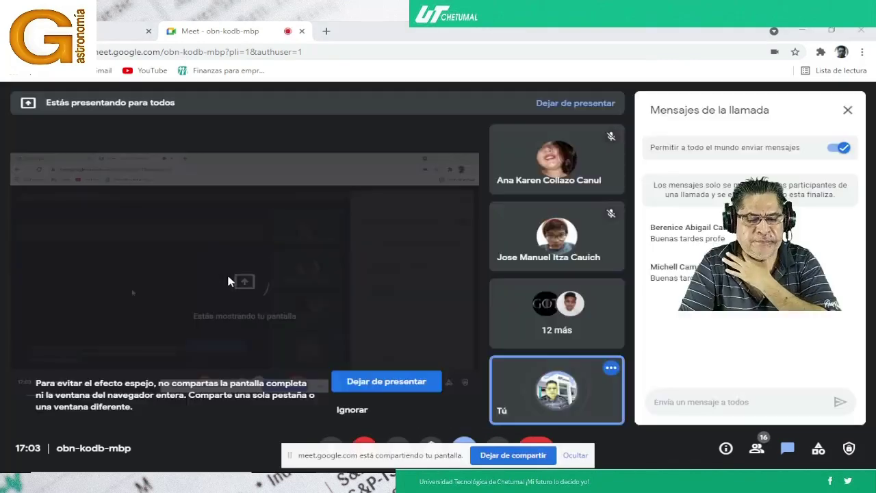
Switch to the Excel workbook and review the cash flow statement on the FlujoEfectivo sheet, from net profit down to the final cash balances.
key("alt+Tab")
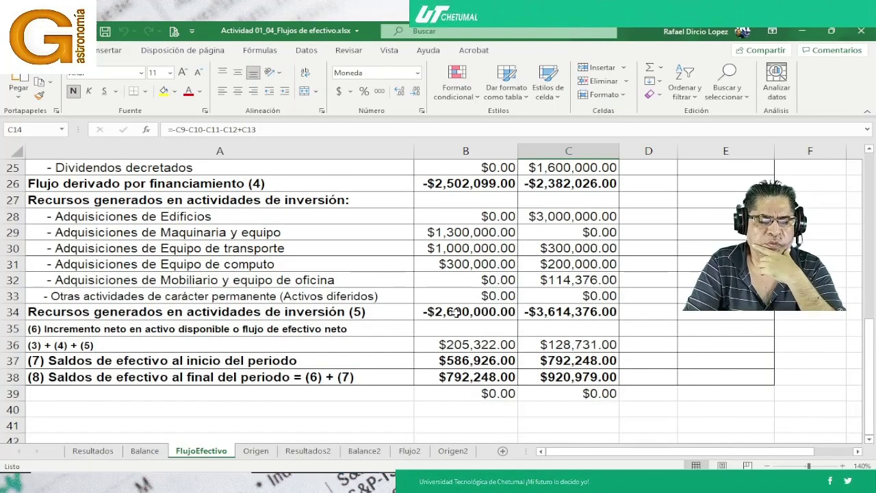
scroll(456, 312, "up", 2)
scroll(456, 312, "up", 6)
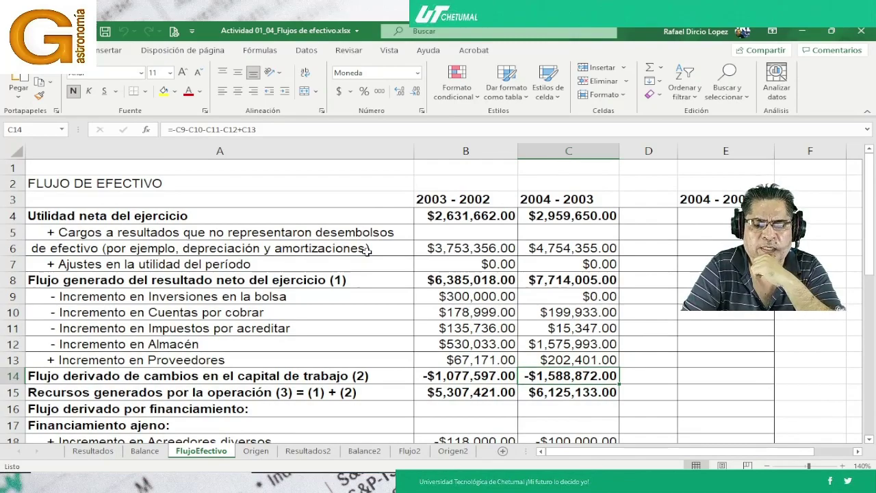
scroll(344, 250, "down", 9)
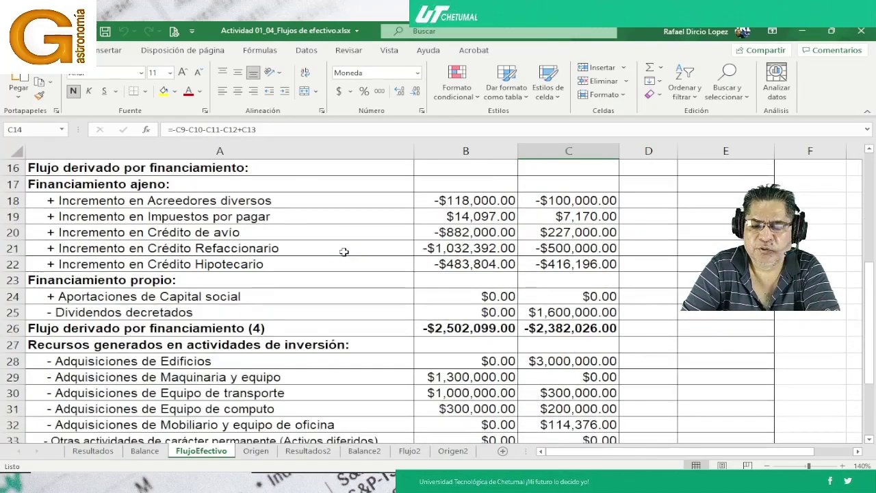
scroll(343, 251, "down", 8)
scroll(344, 251, "up", 9)
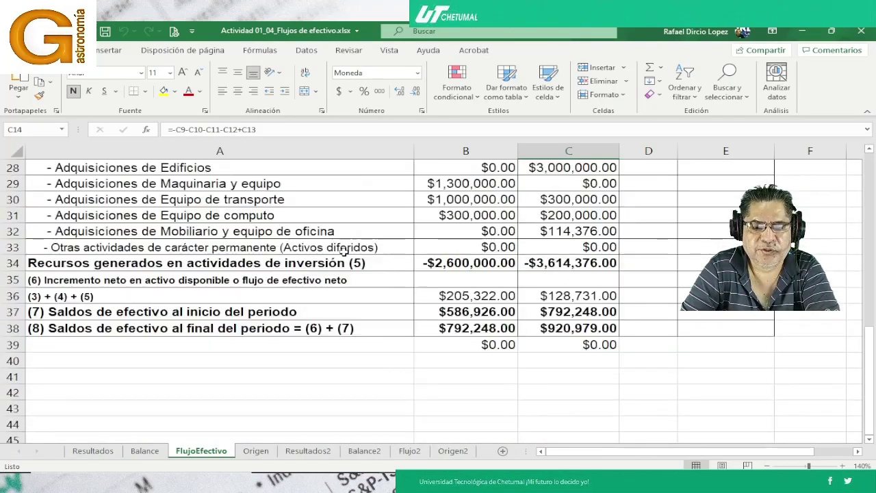
scroll(343, 251, "down", 2)
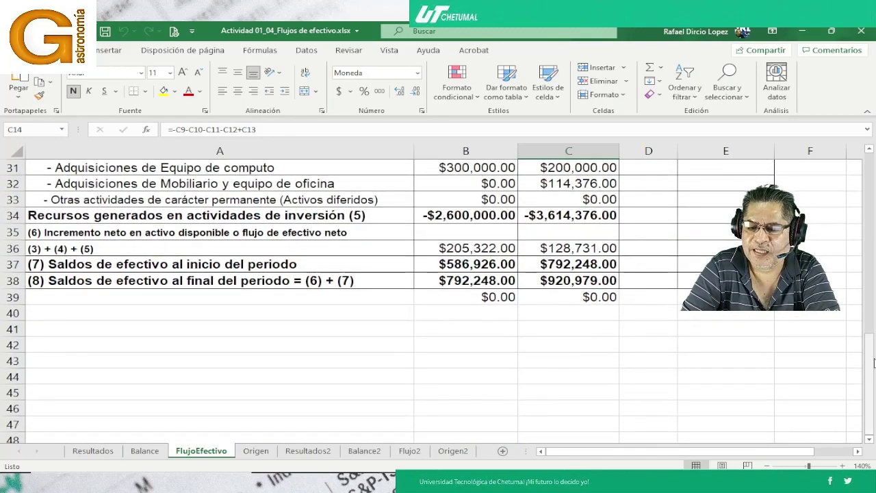
scroll(821, 362, "up", 10)
Open the Origen sheet at the start of the statement and select the 2003 - 2002 origin cell for Utilidad del ejercicio (B10).
left_click(255, 451)
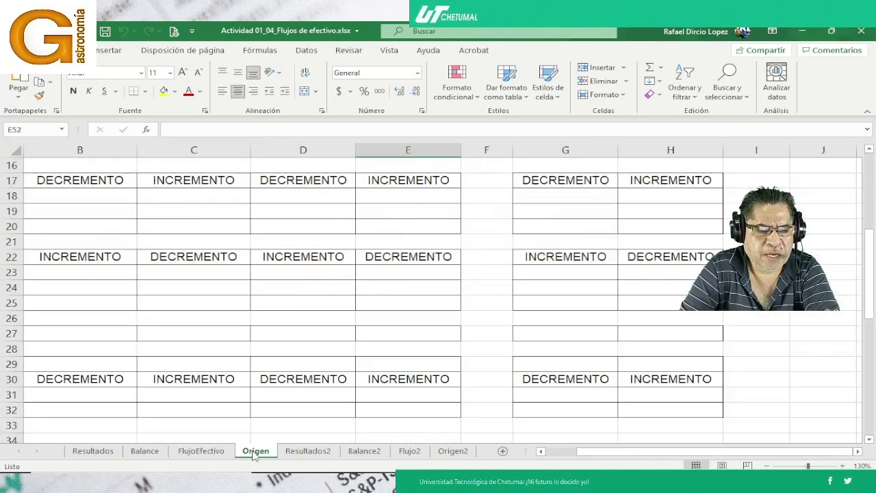
scroll(334, 292, "up", 5)
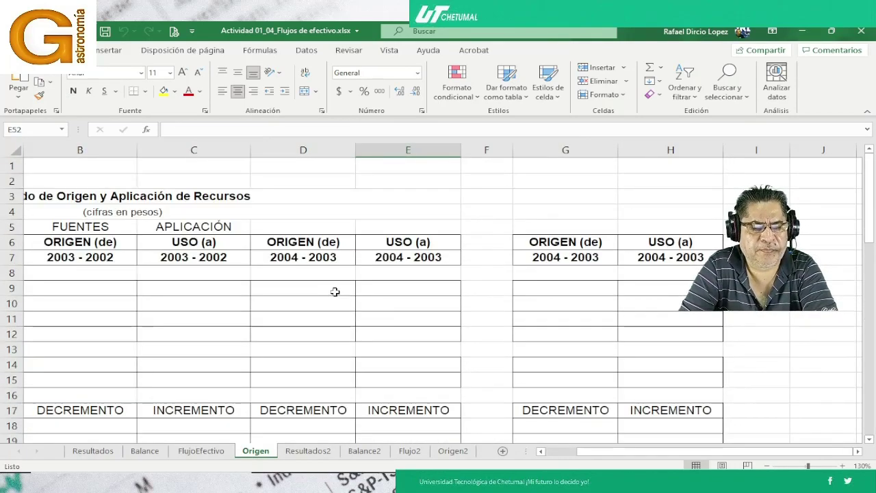
left_click(327, 292)
key("Left")
key("Left")
key("Left")
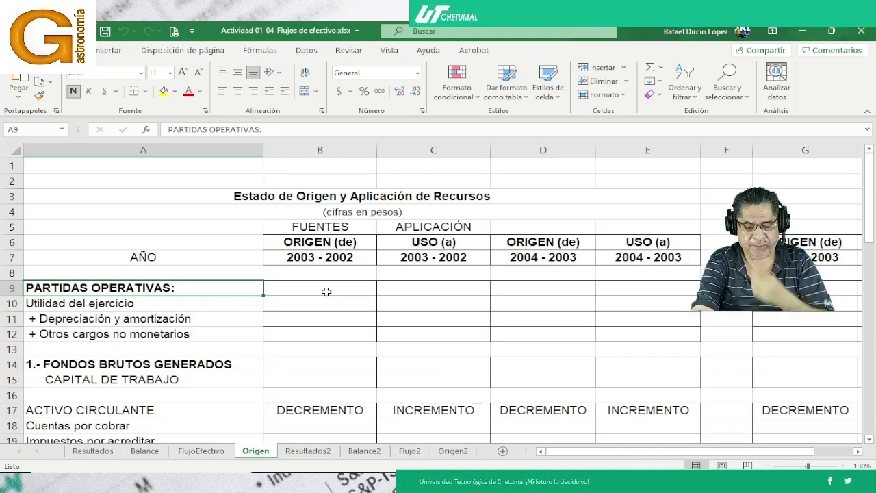
key("Down")
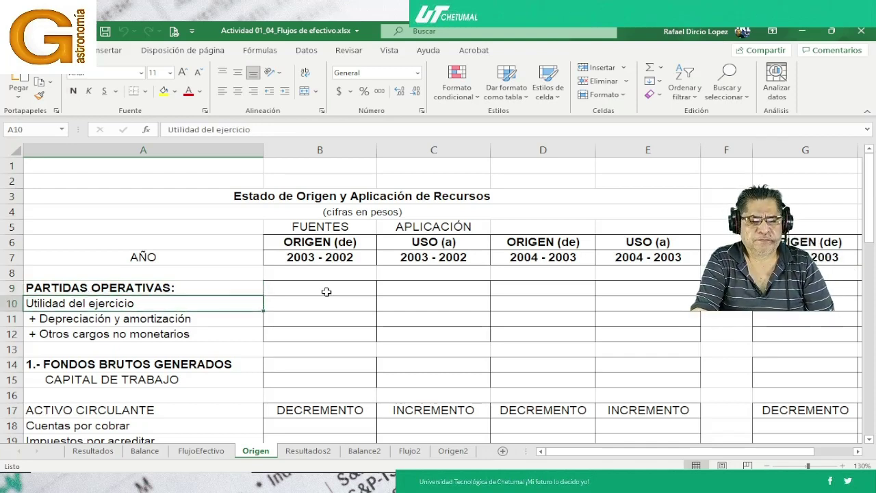
key("Right")
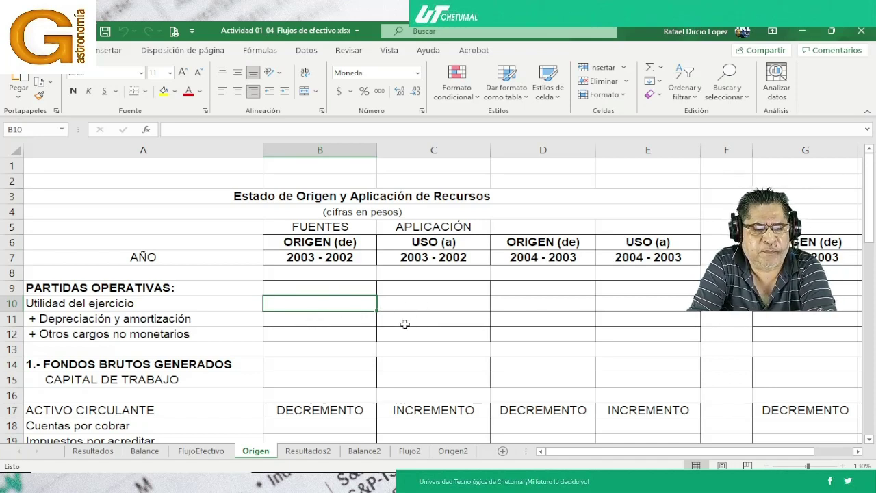
Reduce the three Pasivos bancarios labels in A44:A46 to font size 9 and widen column A slightly so they fit.
scroll(411, 322, "down", 1)
scroll(410, 324, "up", 1)
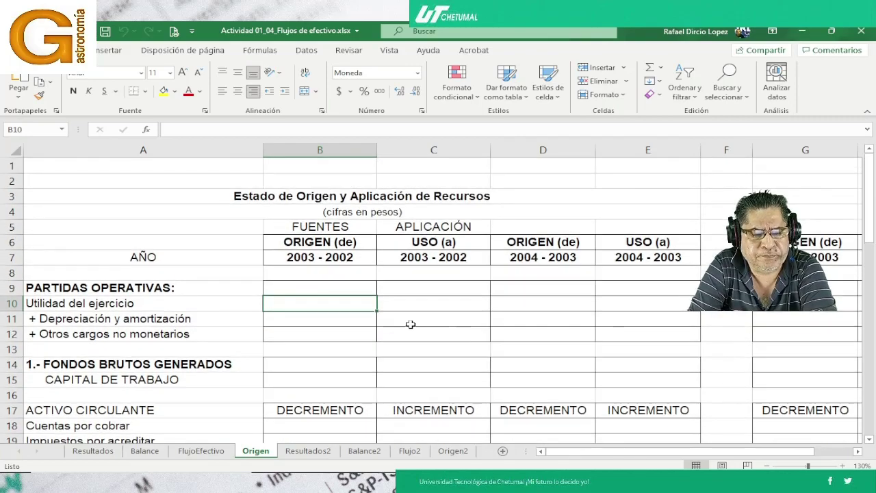
scroll(411, 323, "down", 1)
scroll(351, 324, "down", 4)
scroll(351, 324, "down", 7)
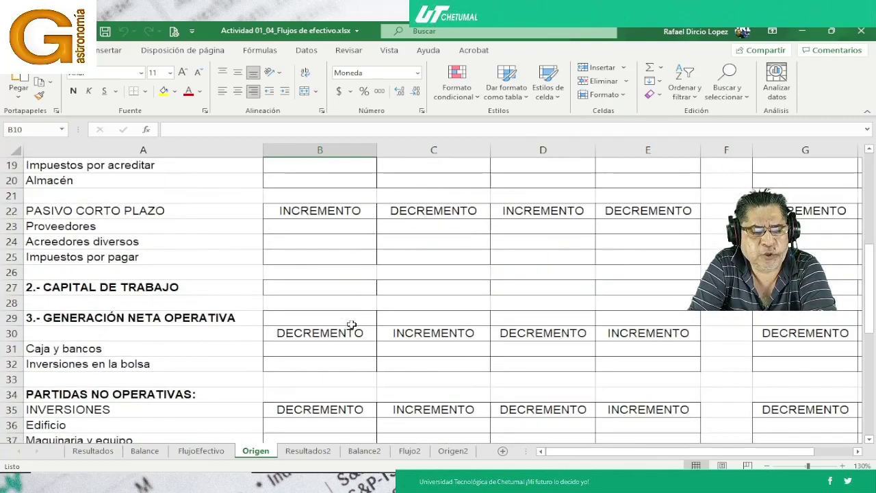
scroll(342, 363, "down", 1)
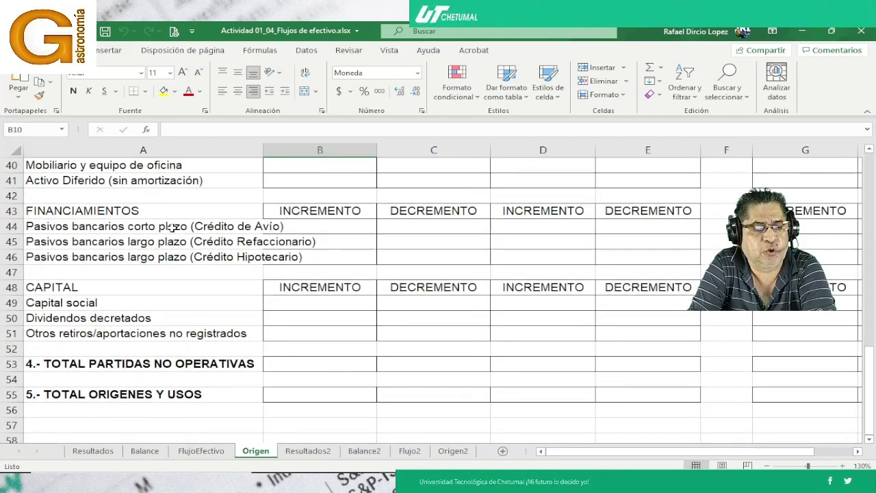
left_click_drag(171, 228, 168, 255)
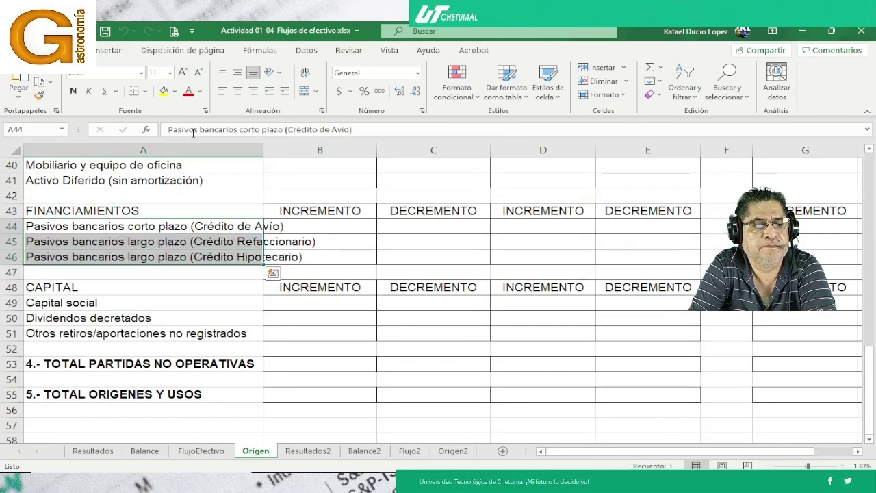
left_click(171, 73)
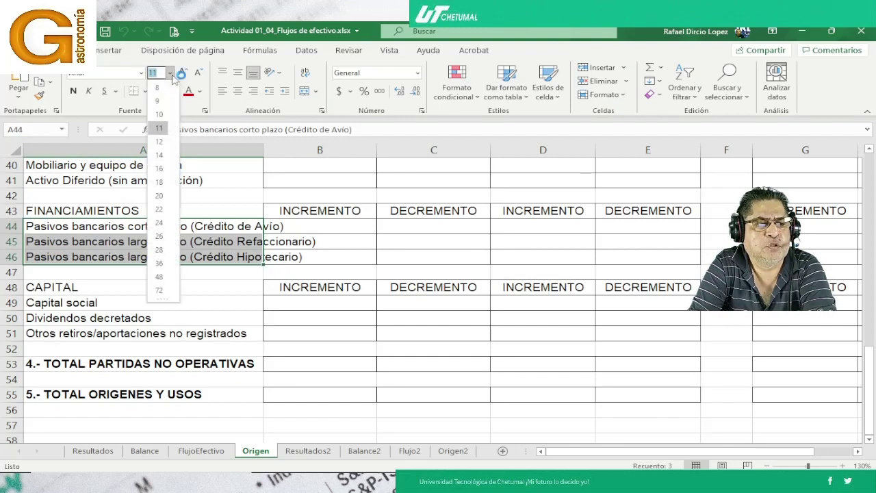
left_click(159, 101)
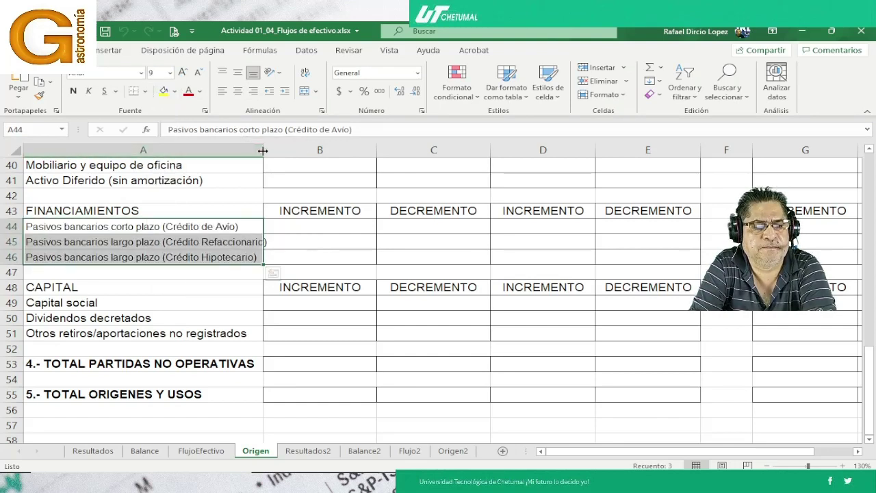
left_click_drag(262, 148, 274, 148)
Link the 2003 - 2002 origin cell of Utilidad del ejercicio (B10) to the balance sheet's profit with =Balance!C47.
scroll(336, 228, "up", 11)
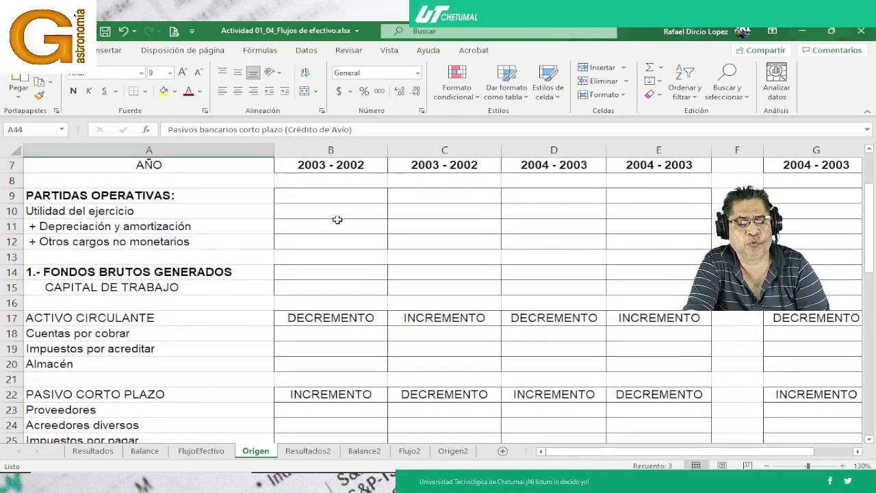
left_click(337, 210)
scroll(336, 210, "up", 2)
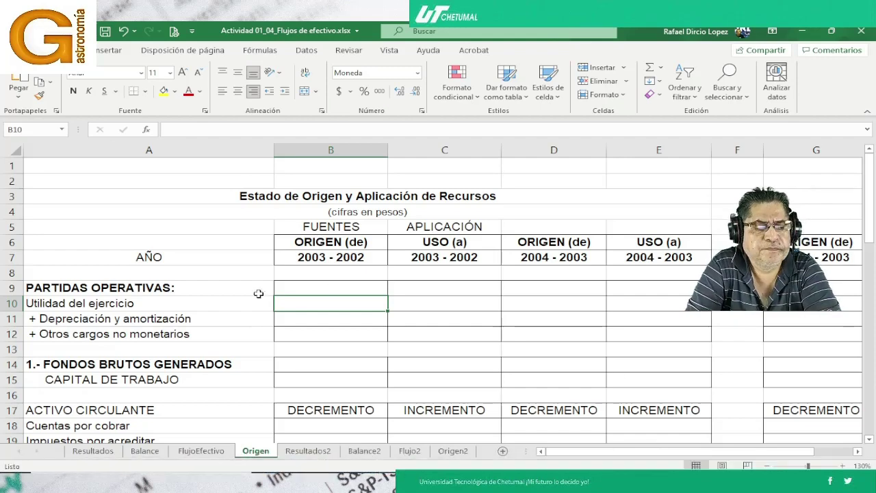
scroll(235, 330, "down", 1)
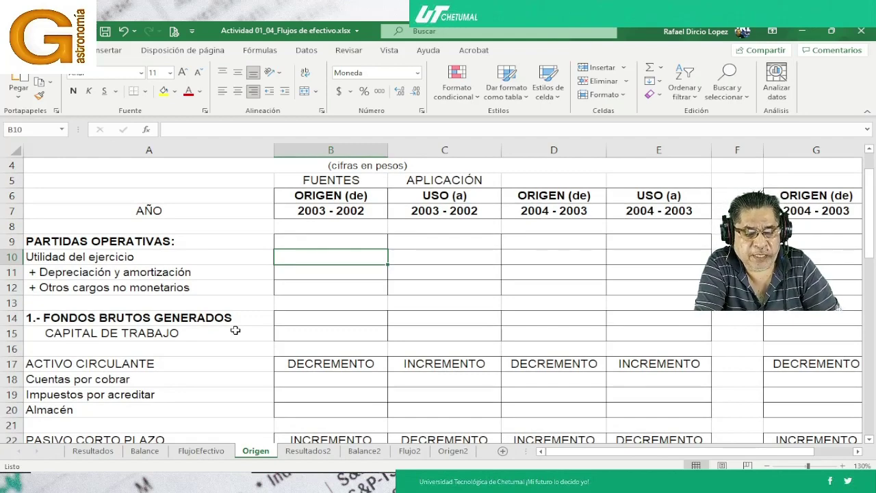
type("=")
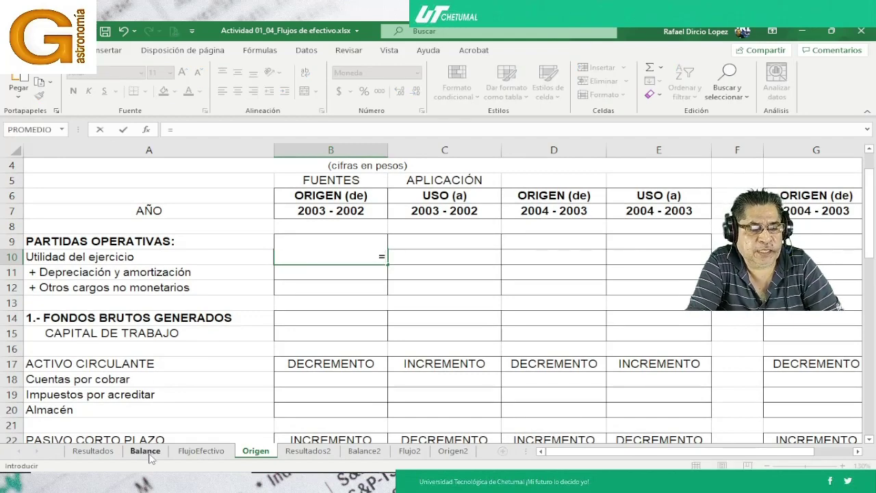
left_click(145, 451)
scroll(312, 334, "down", 11)
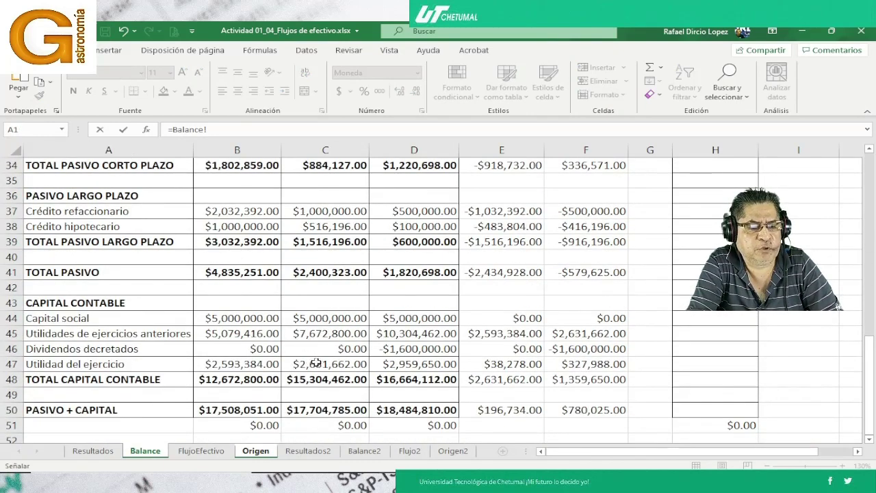
left_click(315, 365)
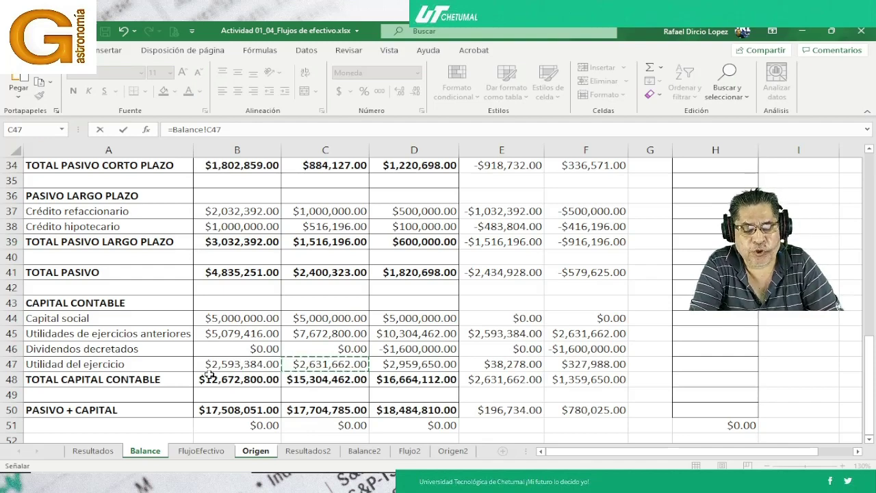
key("Return")
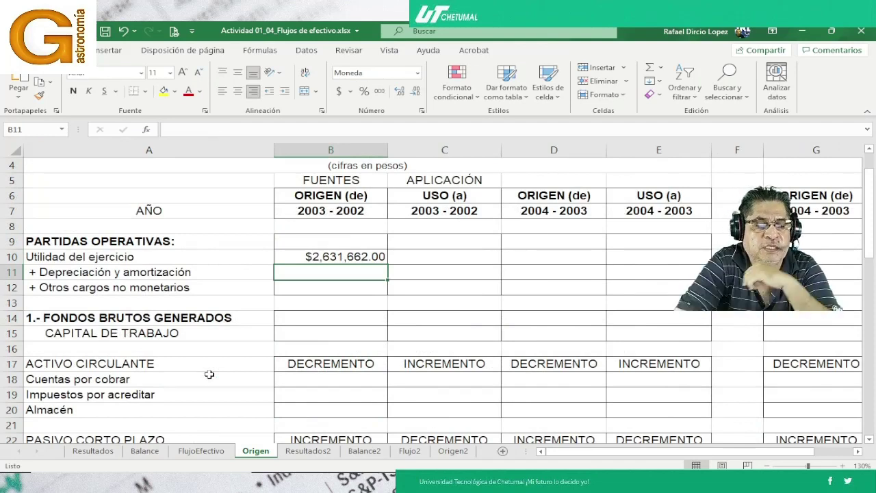
Inspect the formula in the Utilidad del ejercicio cell (B10).
key("Up")
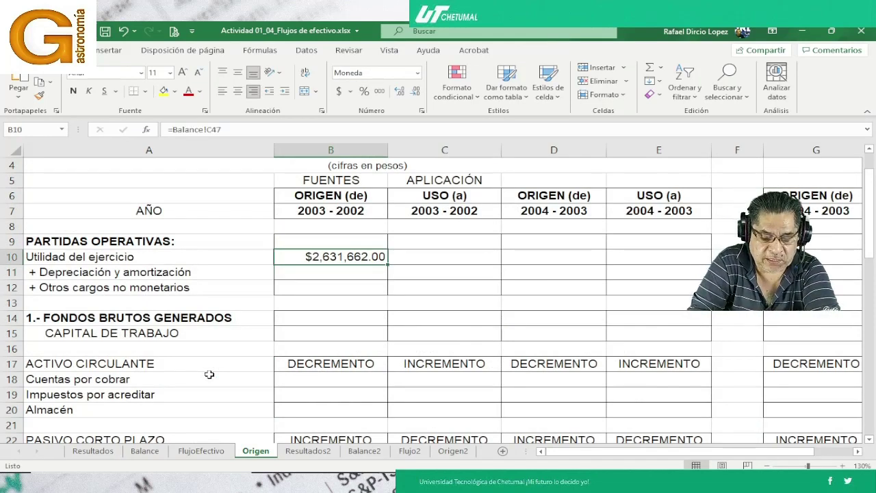
key("F2")
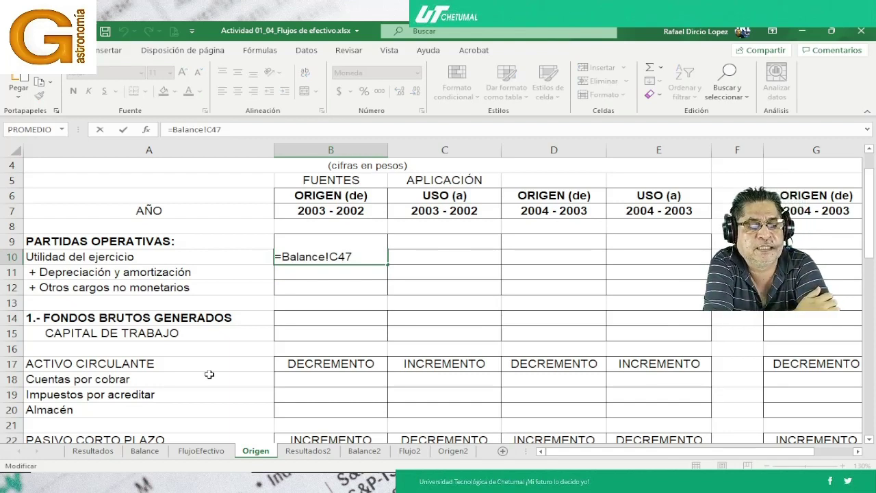
key("Return")
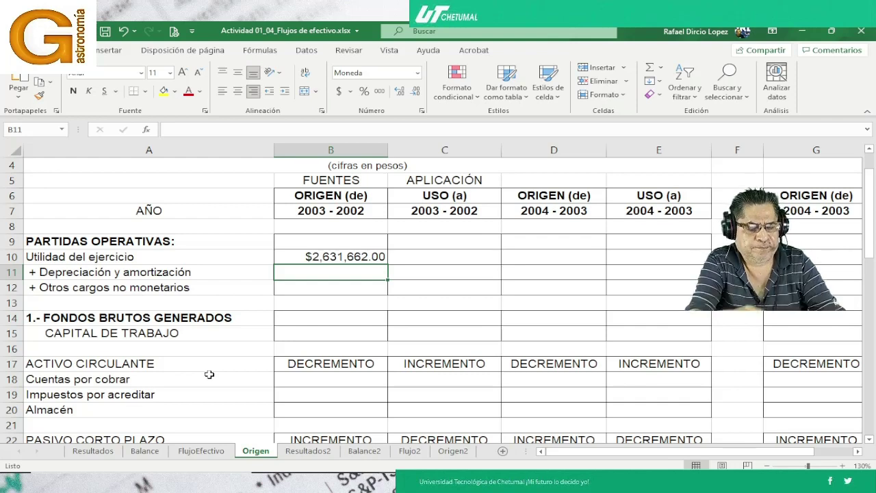
Calculate the 2003 - 2002 origin of Depreciación y amortización (B11) from the Balance sheet changes with =(Balance!E18+Balance!E23)*-1.
type("=")
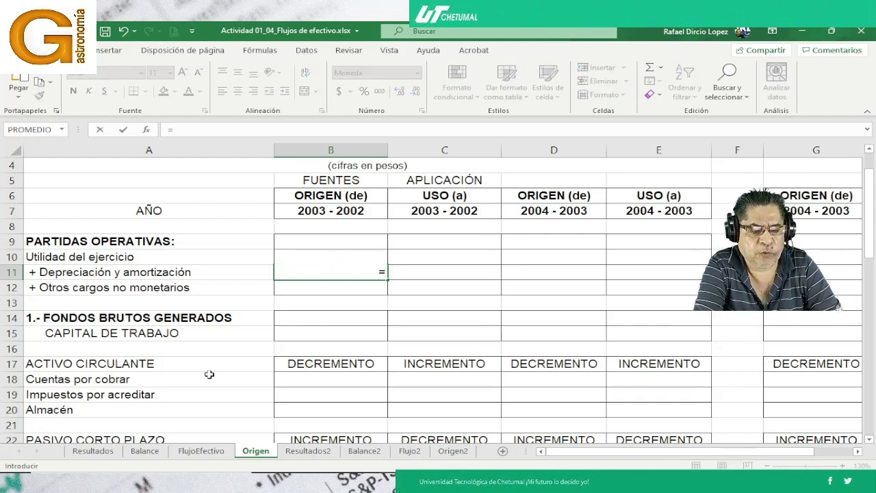
type("(")
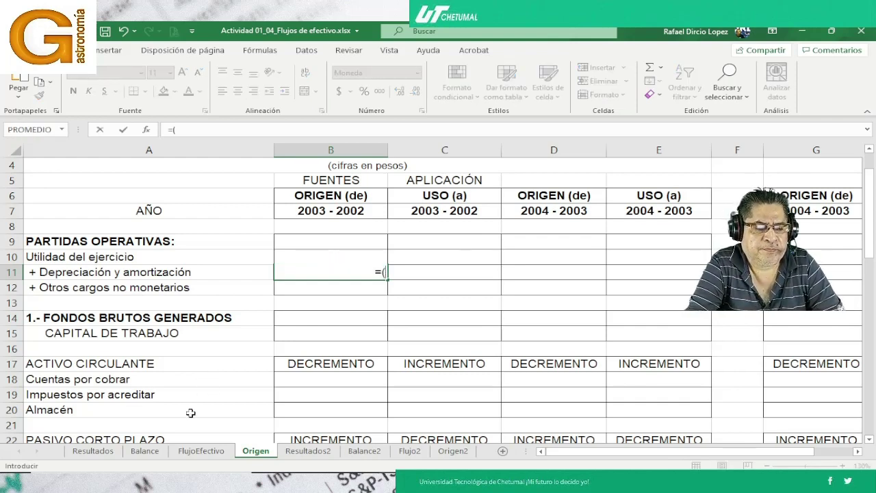
left_click(152, 454)
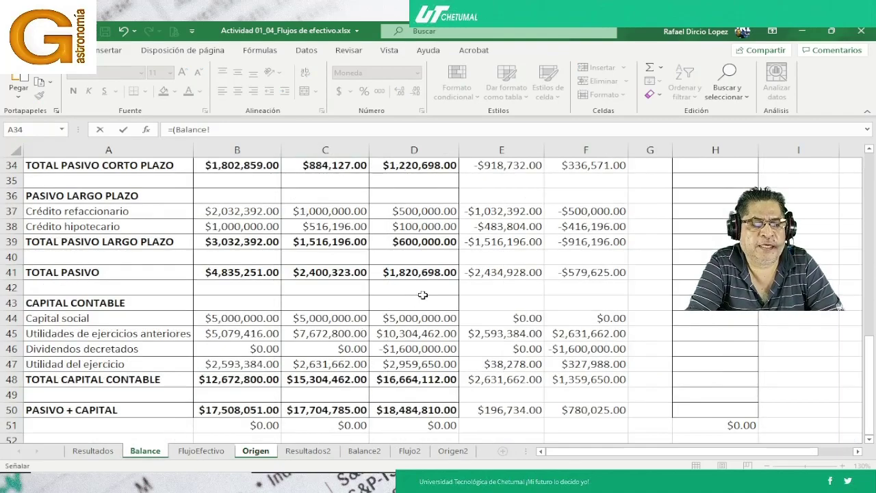
scroll(436, 286, "up", 9)
scroll(437, 287, "up", 1)
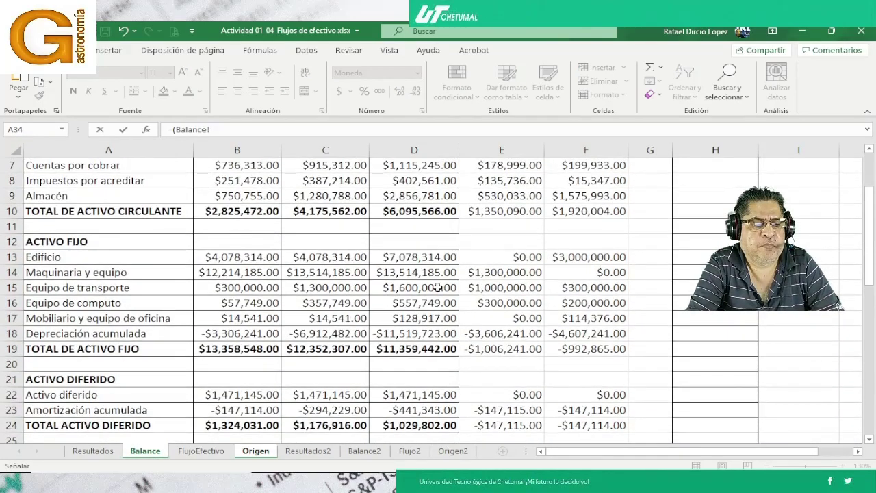
scroll(435, 287, "up", 1)
scroll(435, 286, "down", 2)
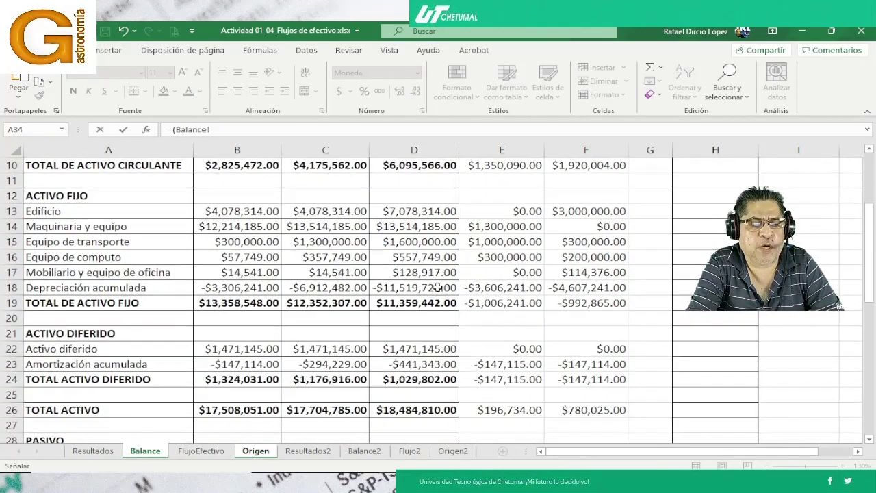
left_click(497, 288)
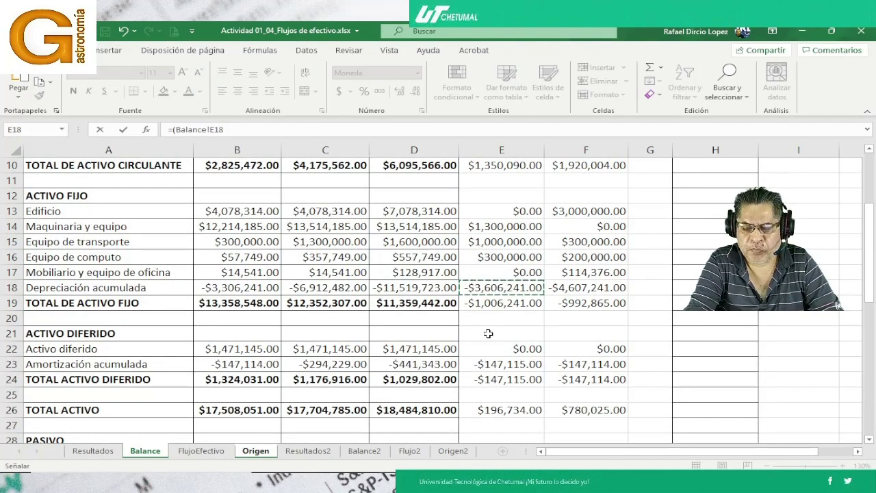
type("+")
left_click(485, 363)
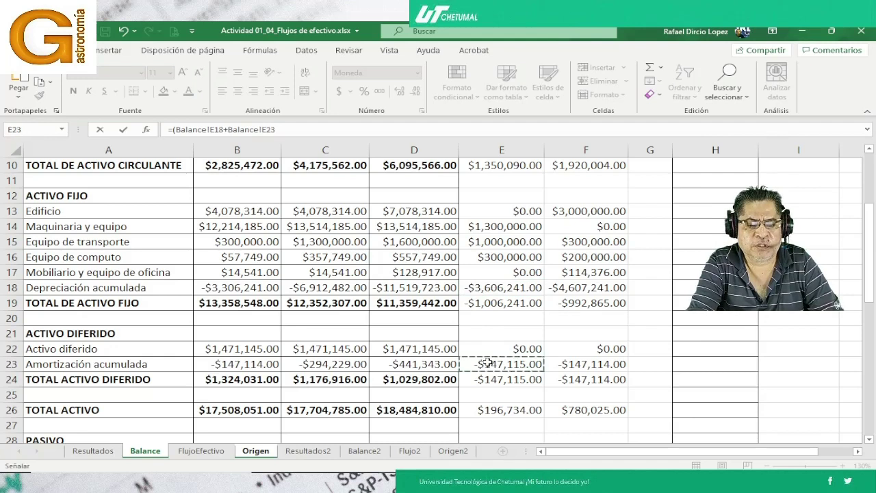
type(")*-")
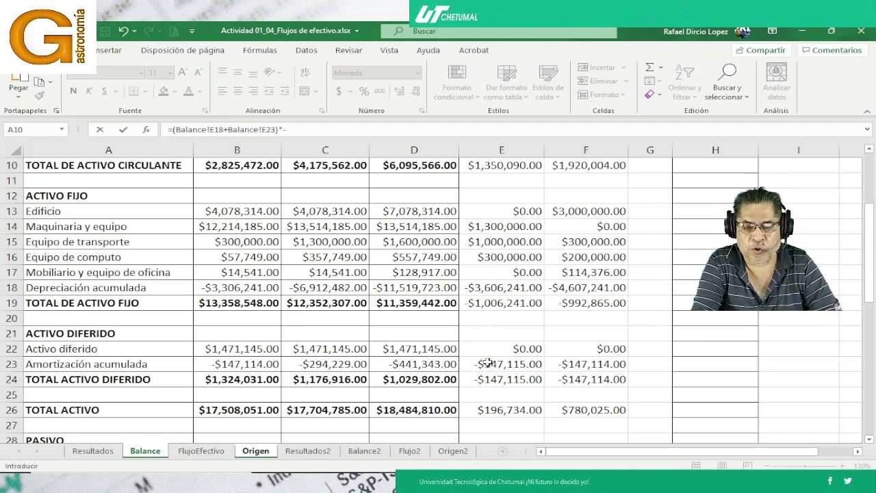
type("1")
key("Return")
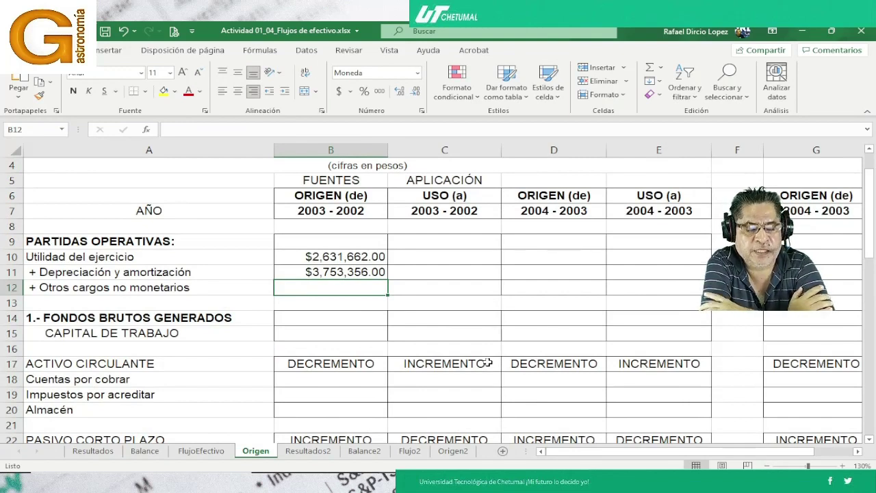
Review the formulas in the Depreciación y amortización (B11) and Utilidad del ejercicio (B10) cells.
key("Up")
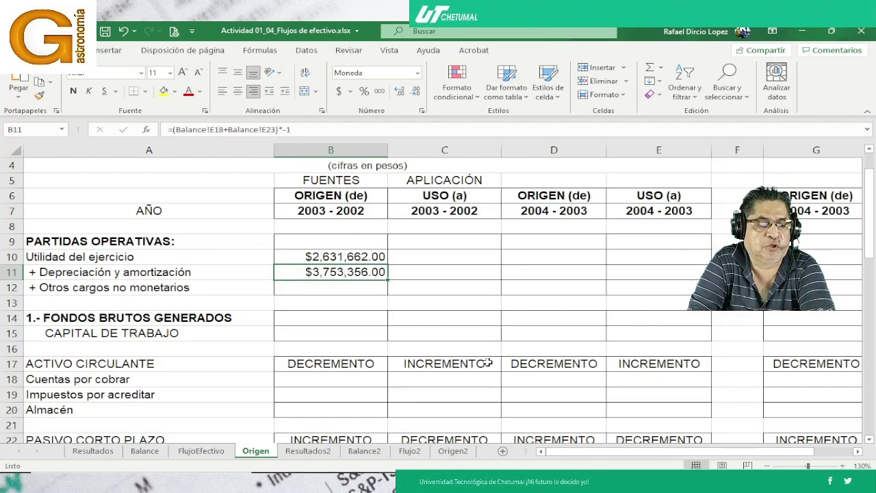
key("Left")
key("Right")
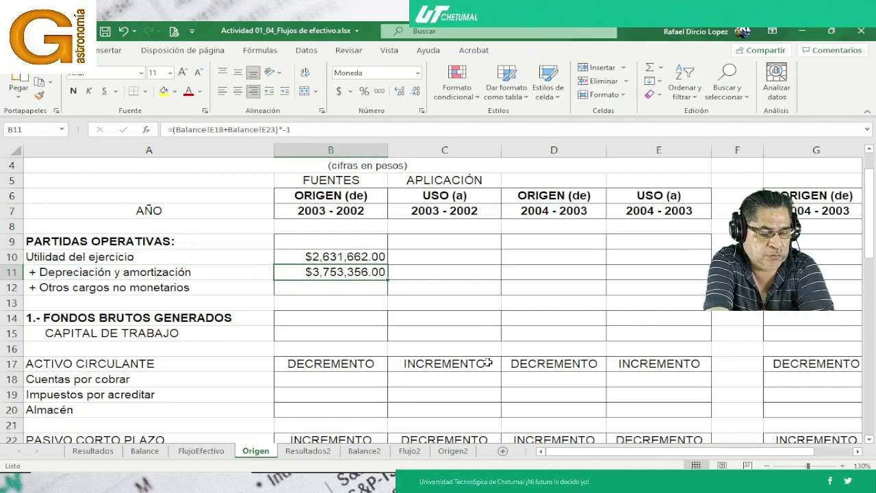
key("F2")
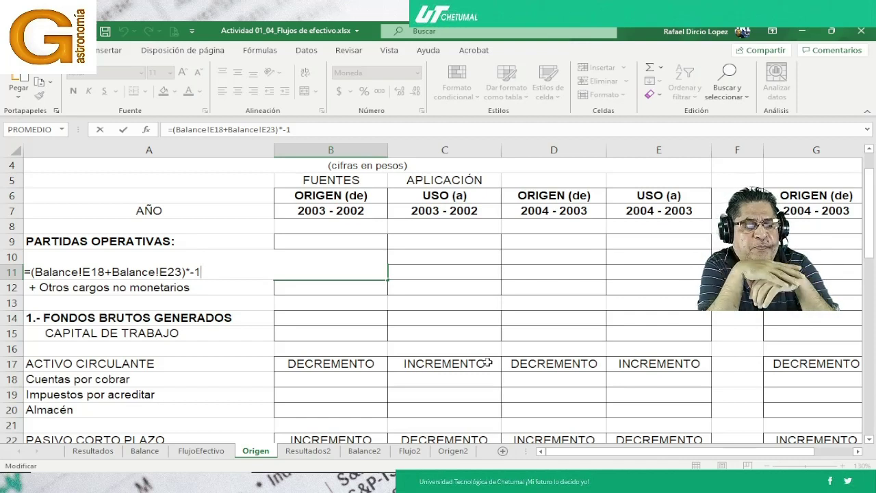
key("Return")
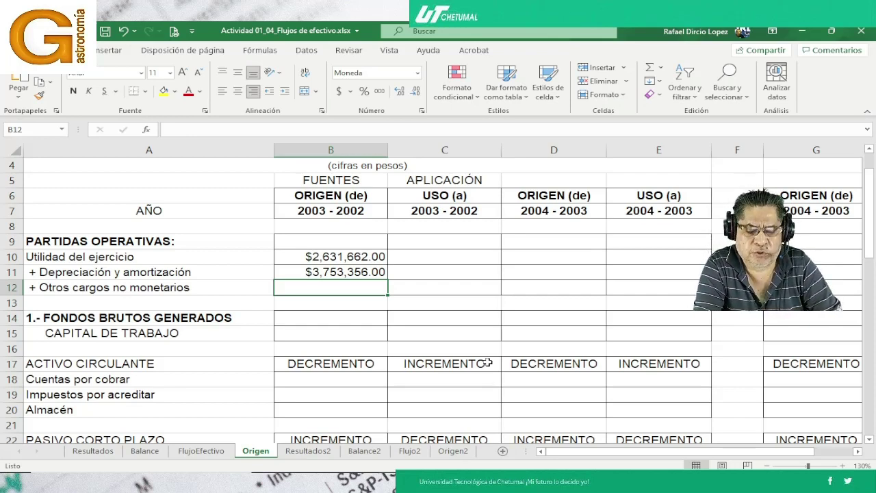
key("Up")
key("Up")
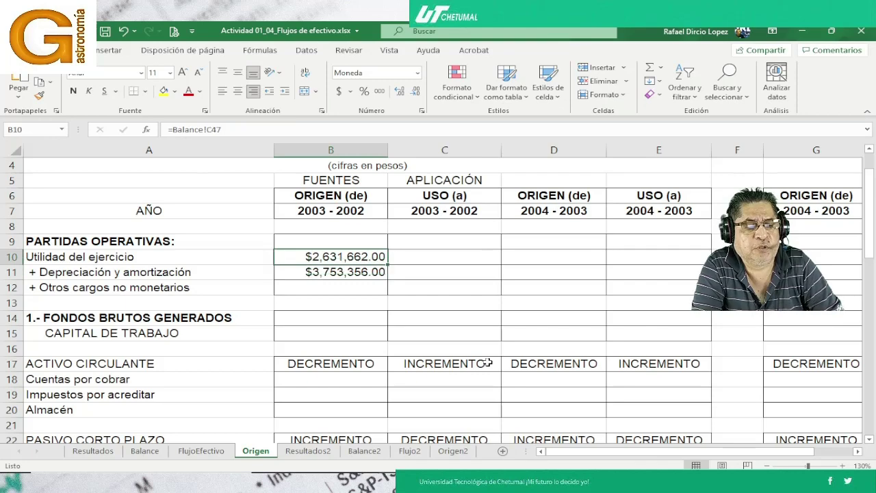
key("Down")
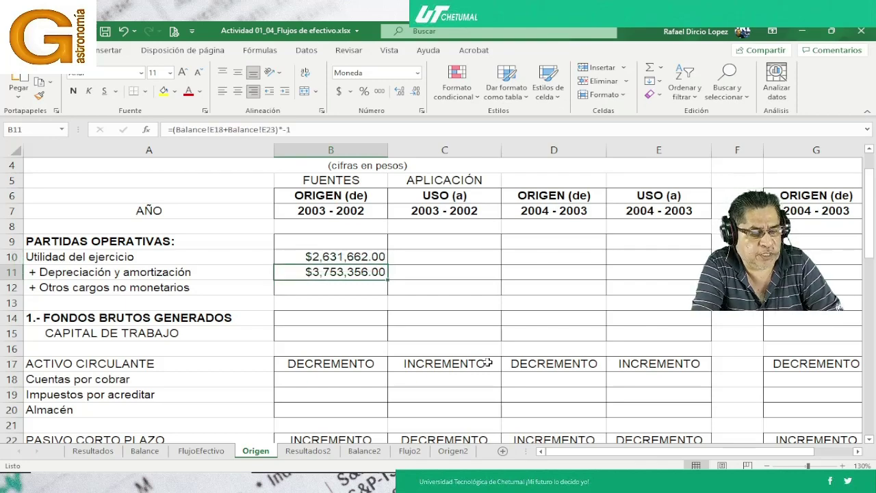
key("F2")
key("Return")
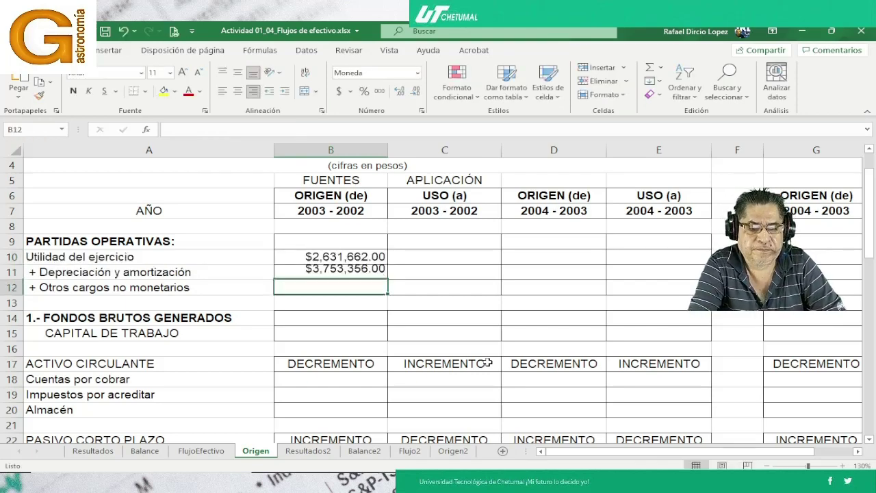
key("Up")
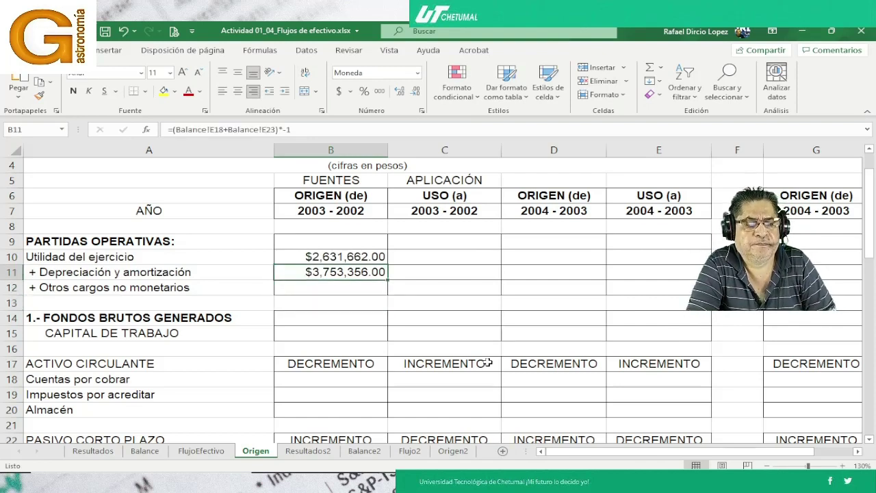
key("Up")
Calculate the 2003 - 2002 origin of Otros cargos no monetarios (B12) with =Balance!B45+Balance!B47-Balance!C45.
key("Down")
key("Down")
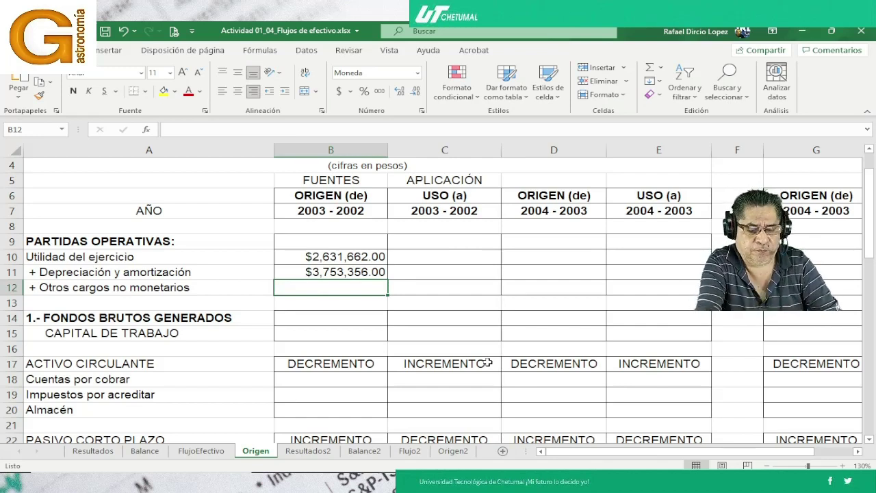
type("=")
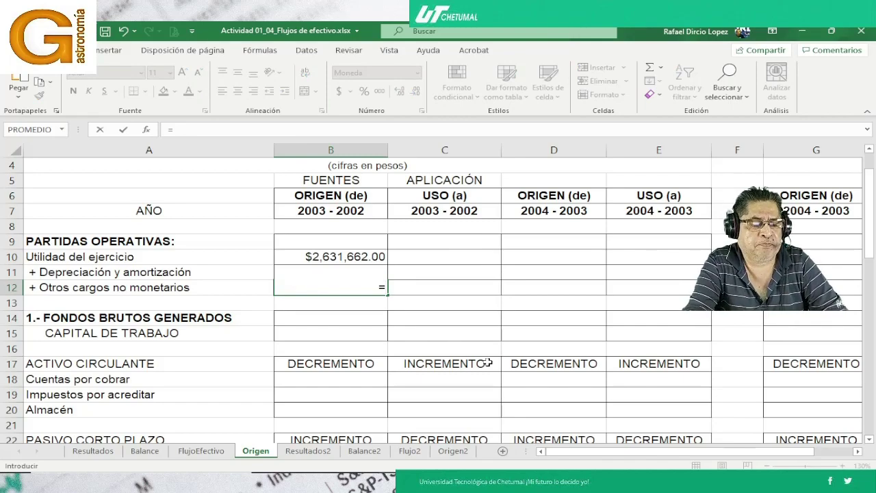
left_click(147, 452)
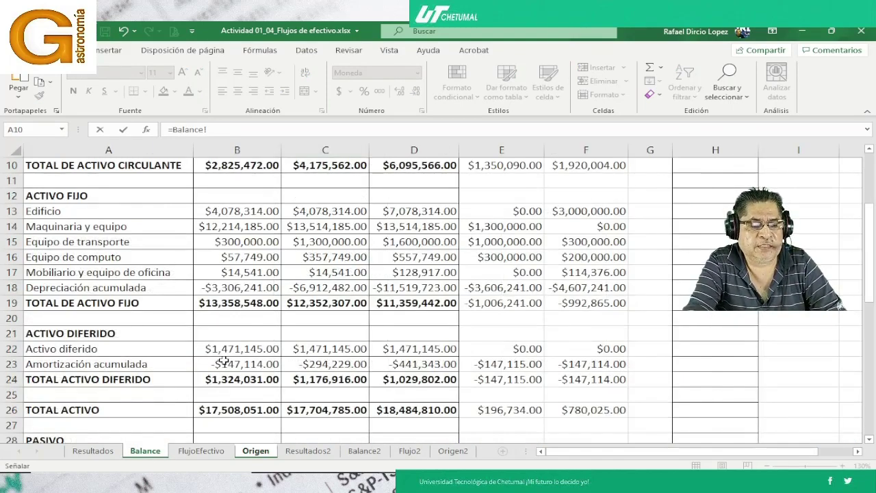
scroll(219, 360, "down", 4)
scroll(216, 363, "up", 2)
scroll(216, 367, "down", 1)
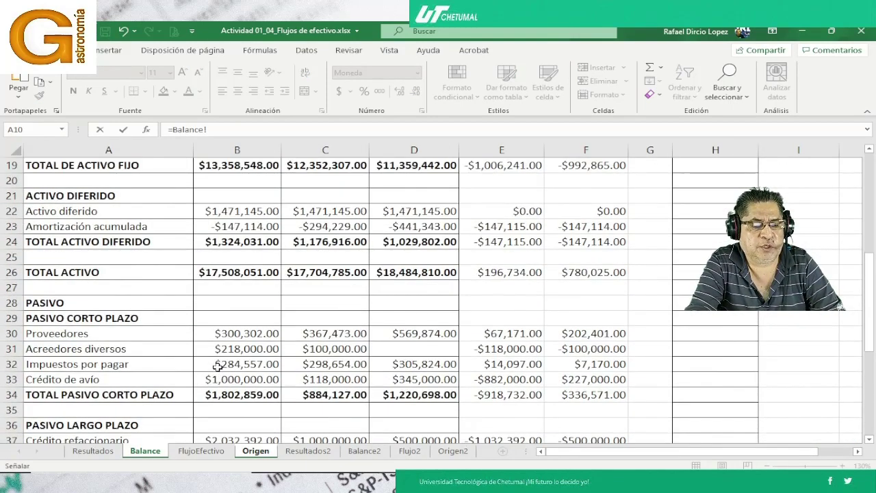
scroll(217, 367, "down", 2)
scroll(217, 362, "down", 5)
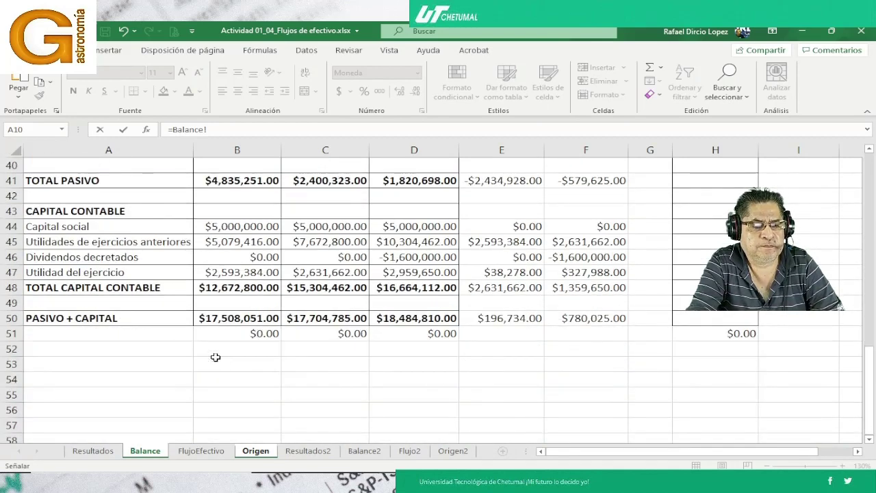
left_click(211, 243)
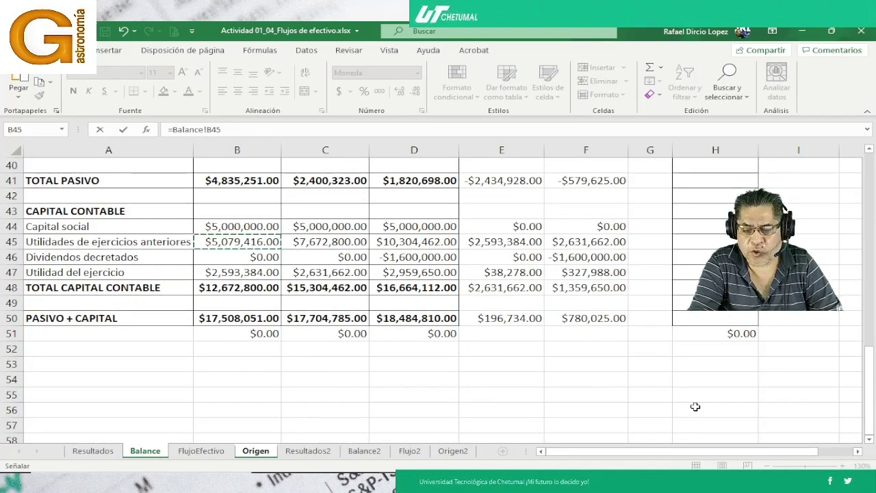
type("+")
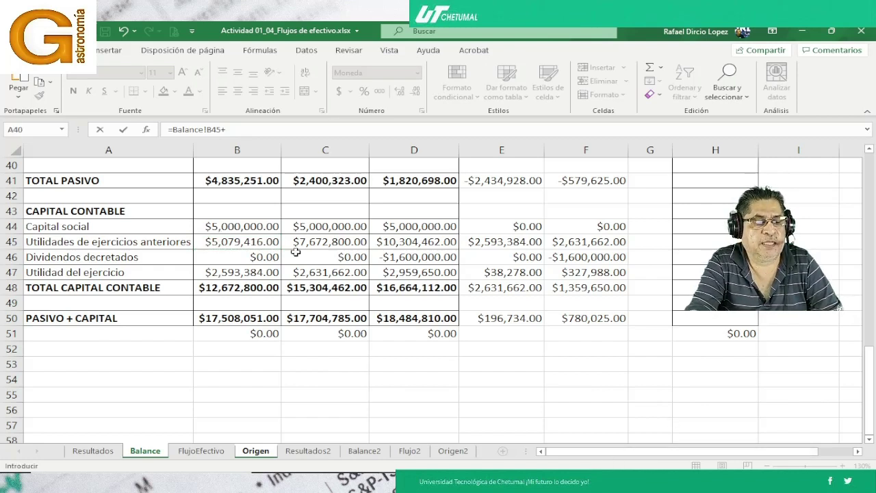
left_click(228, 274)
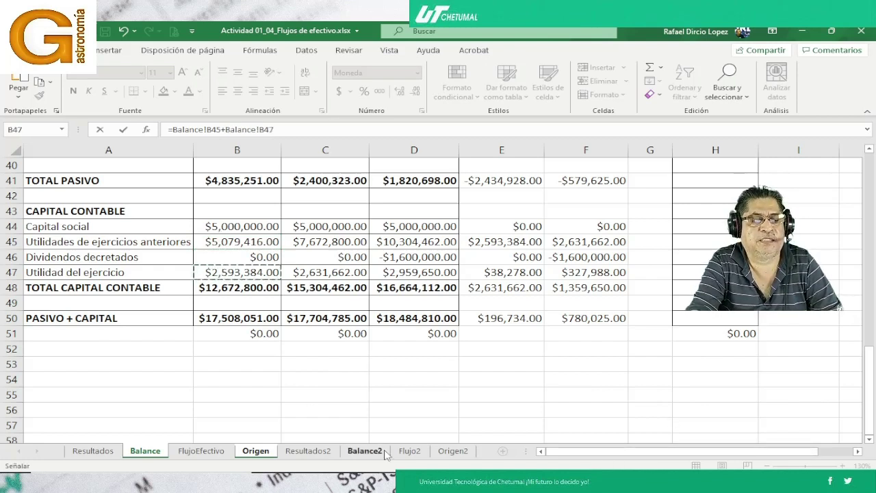
type("-")
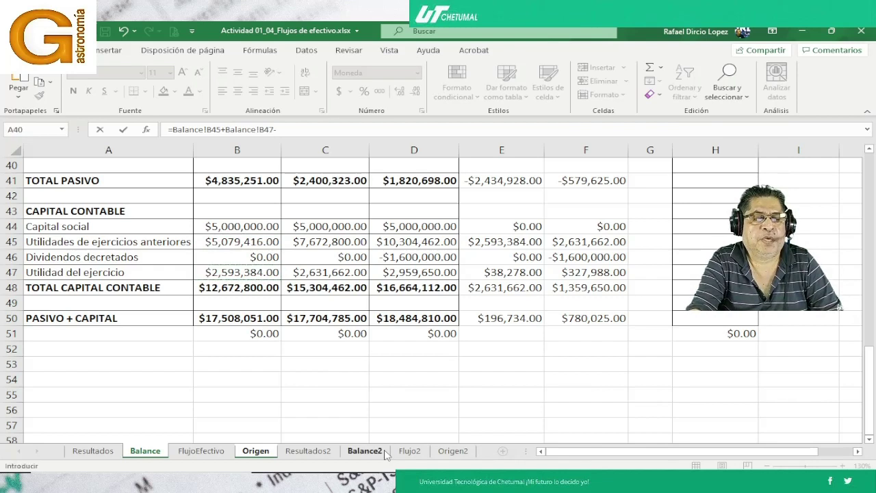
left_click(329, 239)
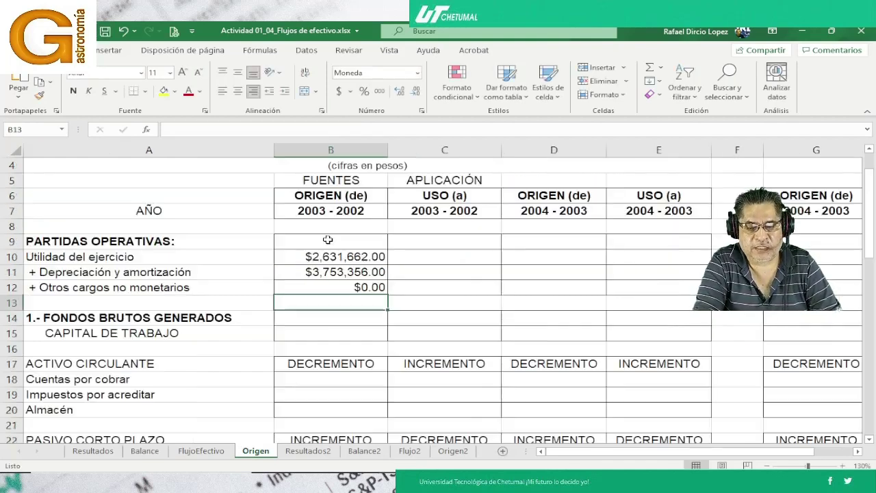
key("Return")
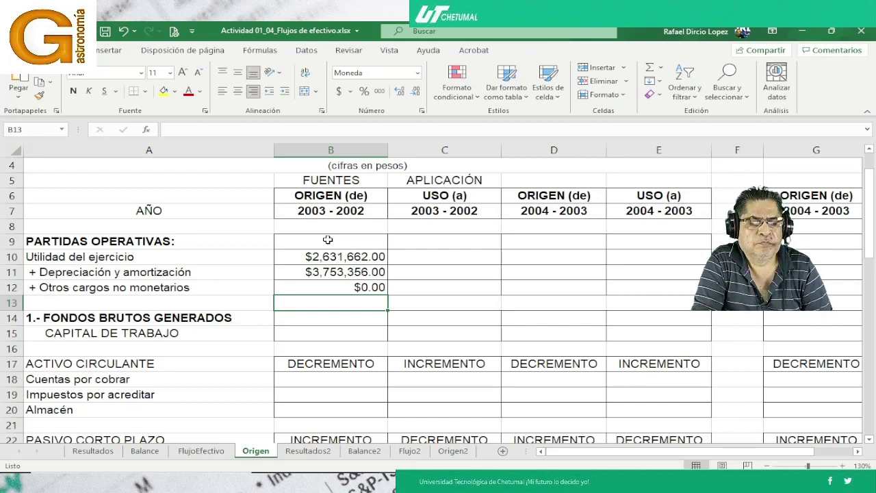
Total the 2003 - 2002 origin of Fondos brutos generados in B14 with =SUMA(B10:B12).
key("Down")
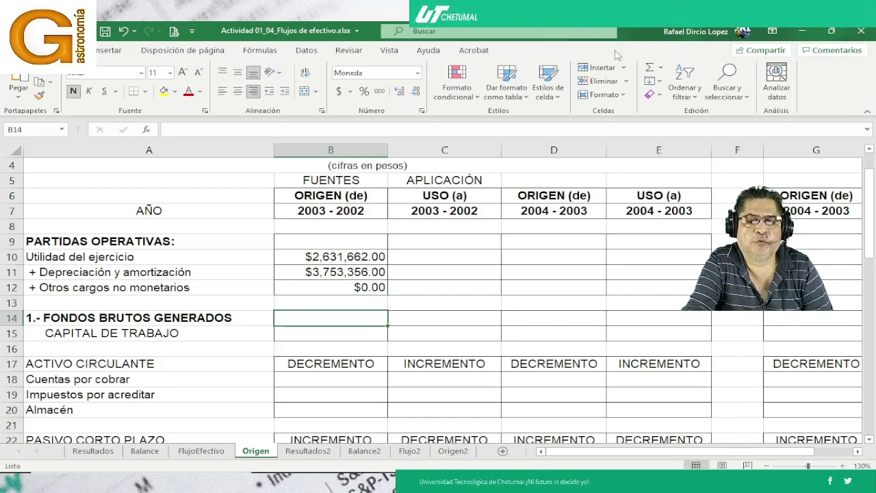
left_click(651, 67)
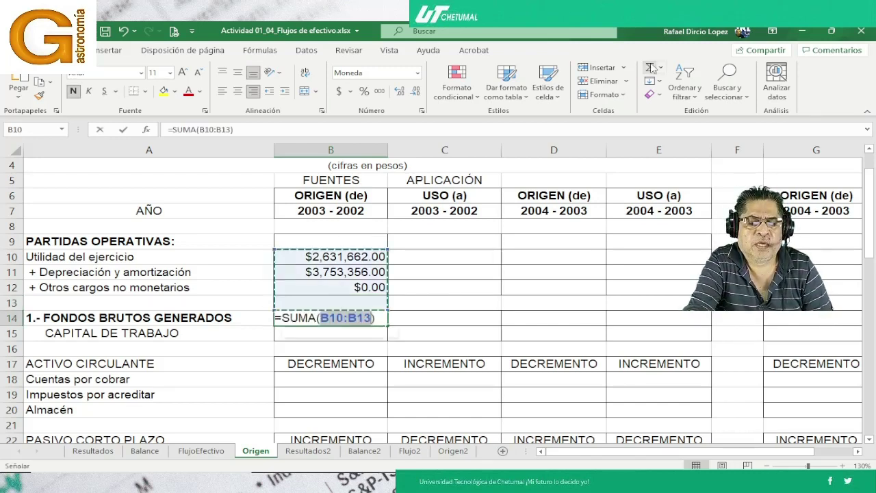
left_click_drag(301, 254, 304, 288)
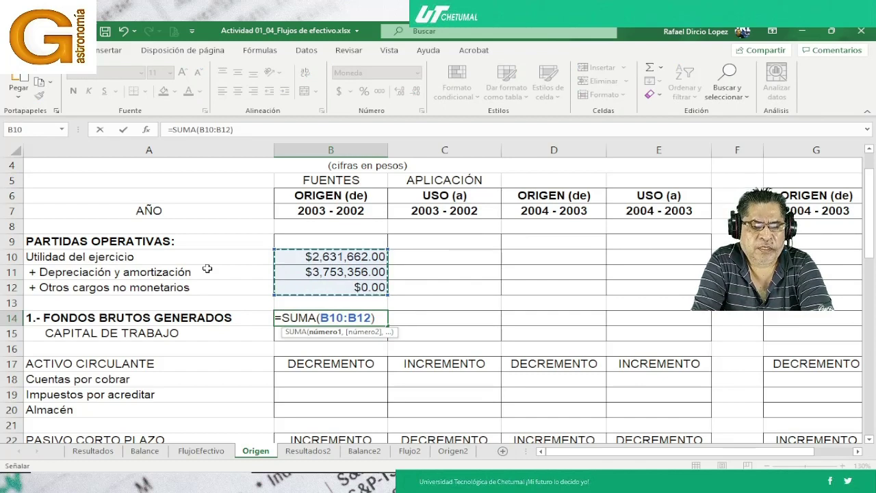
key("Return")
key("Up")
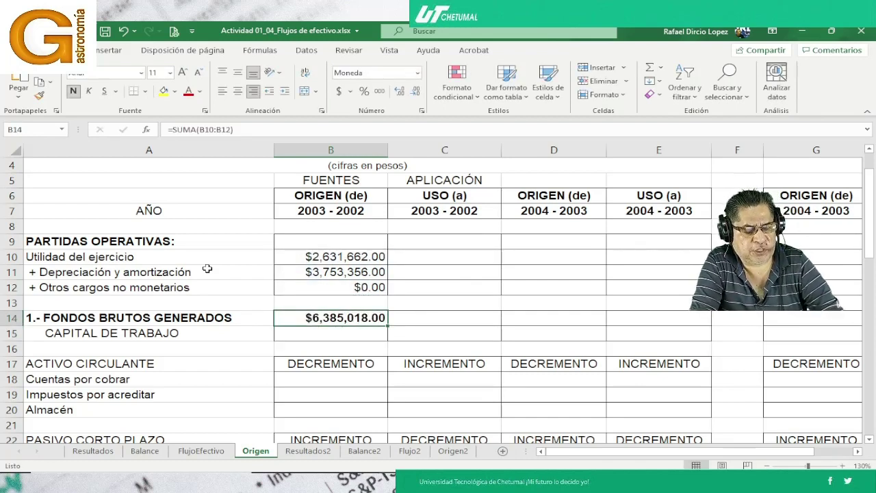
Copy the Fondos brutos generados total from B14 into the 2003 - 2002 use cell (C14).
key("ctrl+c")
key("Right")
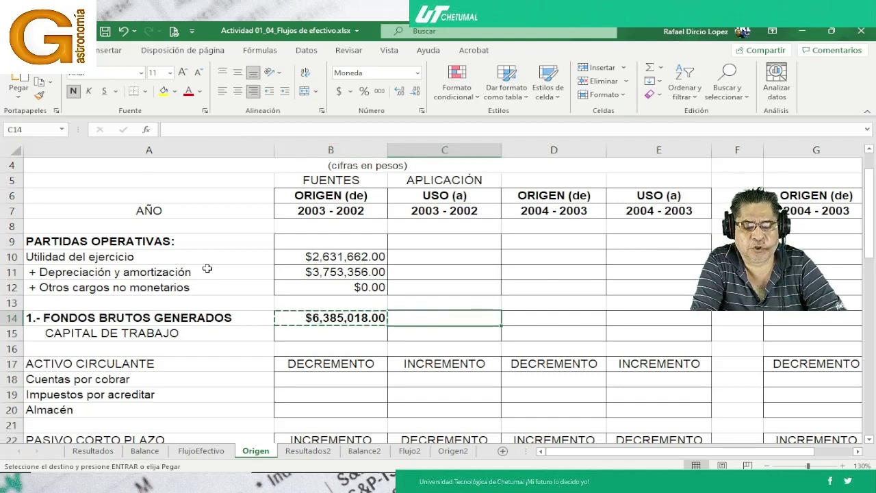
key("Return")
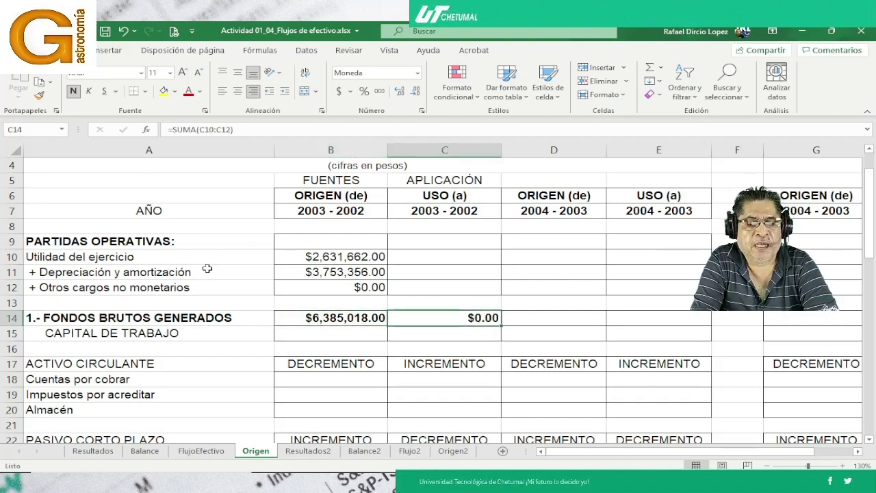
Review the Partidas operativas amounts in column B and the SUMA formula in the Fondos brutos generados total (B14).
key("Left")
key("Up")
key("Up")
key("Up")
key("Up")
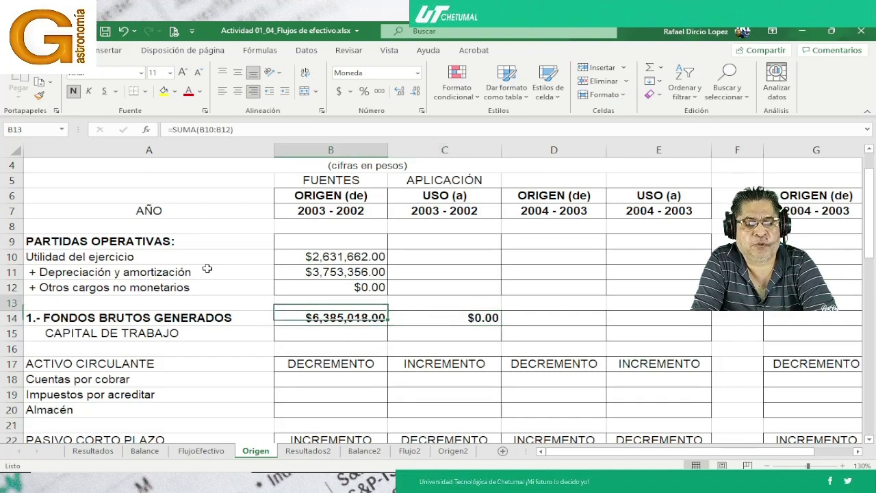
key("Up")
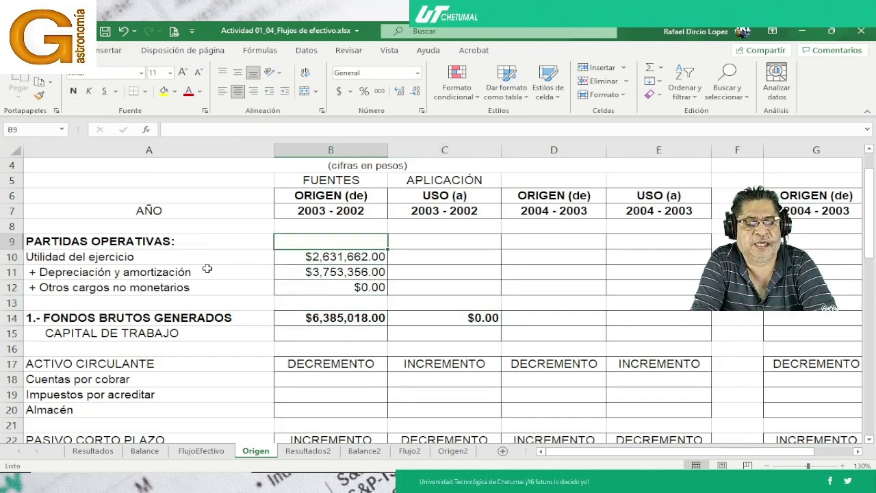
key("Down")
key("Down")
key("Down")
key("Down")
key("Down")
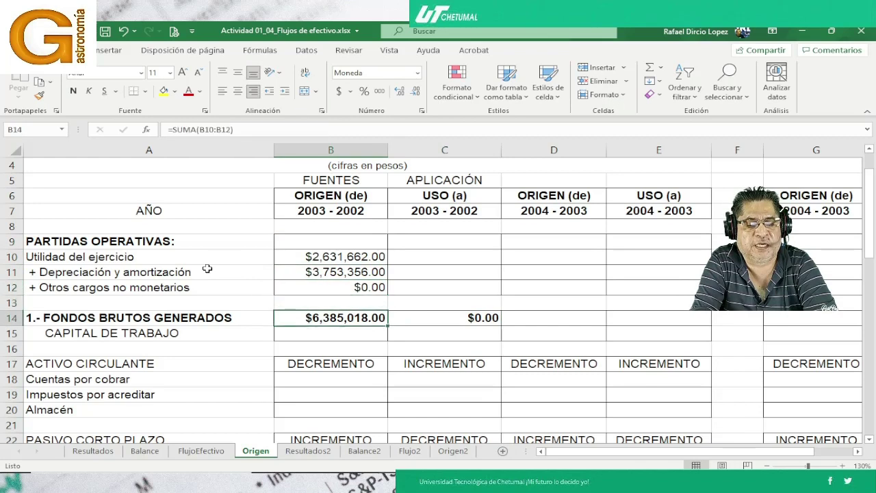
key("Down")
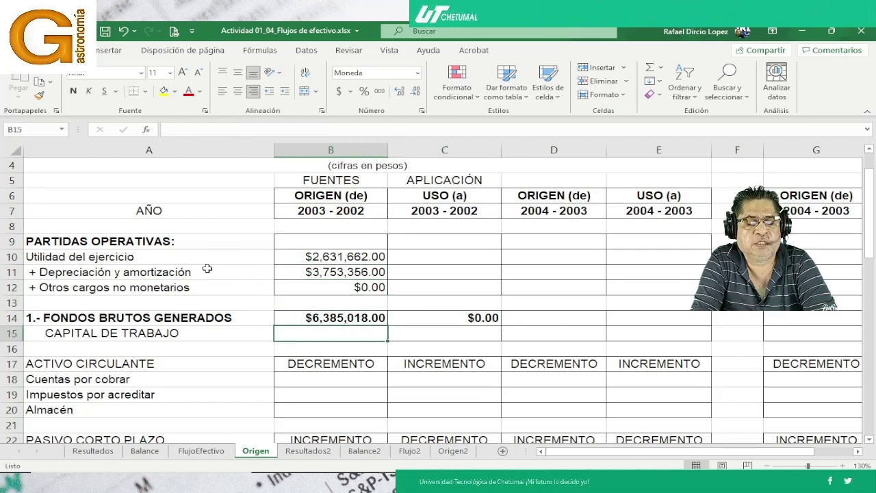
key("Up")
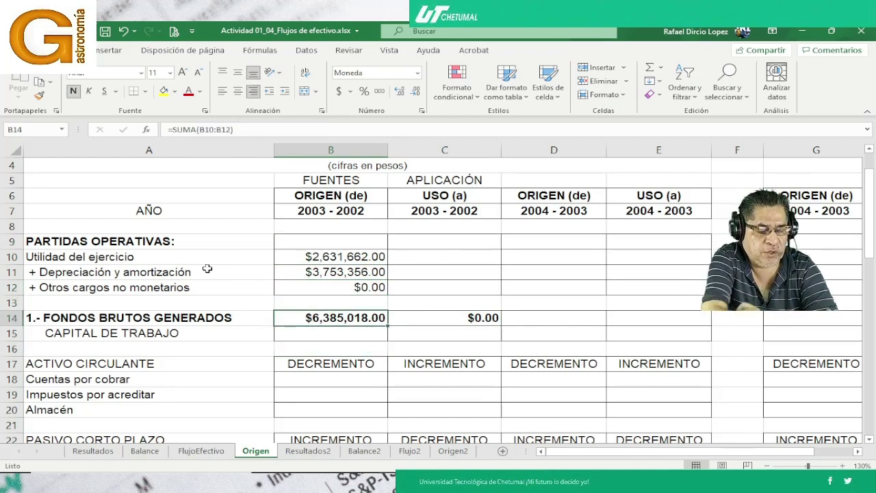
key("F2")
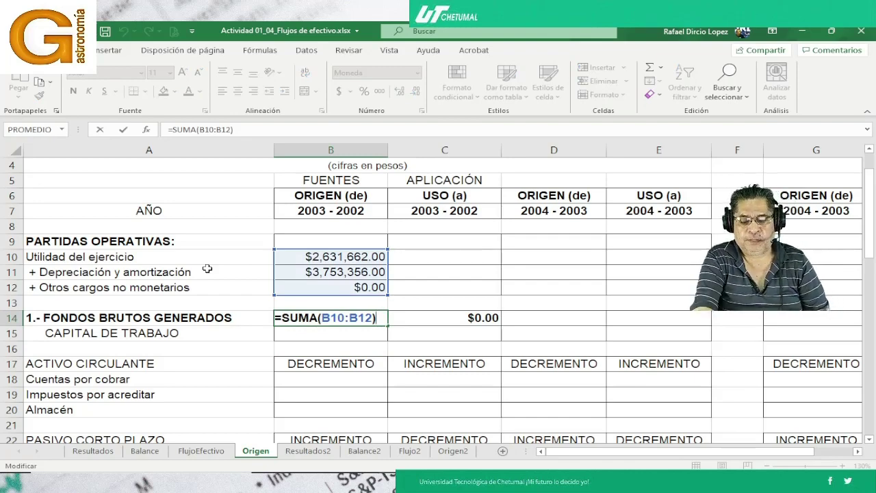
key("Return")
Review the 2003 - 2002 origin formulas of Utilidad del ejercicio, Depreciación y amortización and Otros cargos no monetarios (B10:B12).
scroll(334, 241, "down", 2)
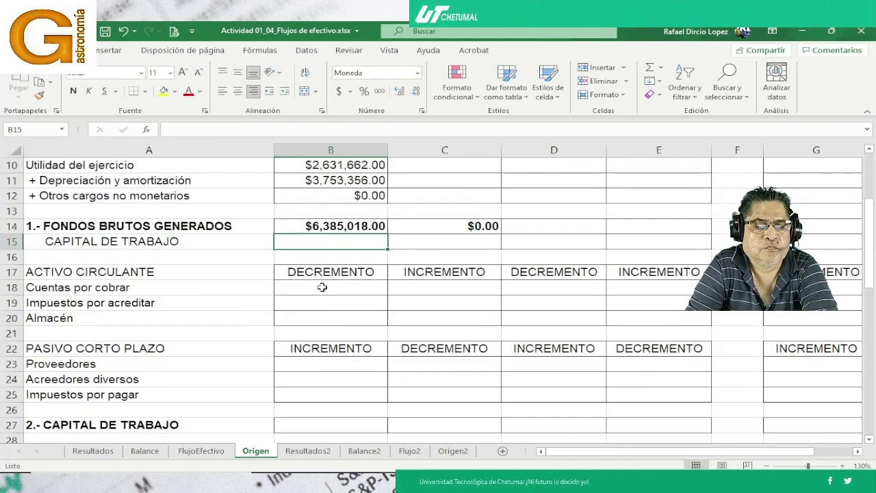
left_click(322, 283)
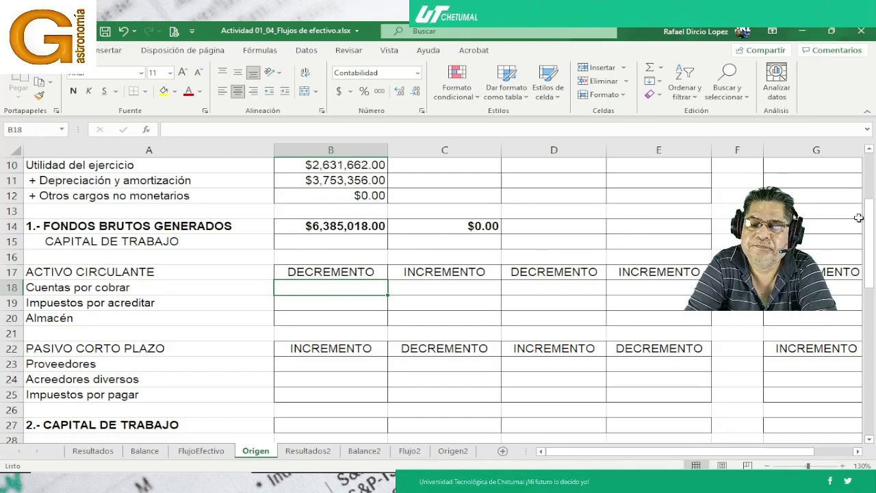
mouse_move(868, 221)
left_mouse_down()
mouse_move(872, 190)
mouse_move(872, 219)
left_mouse_up()
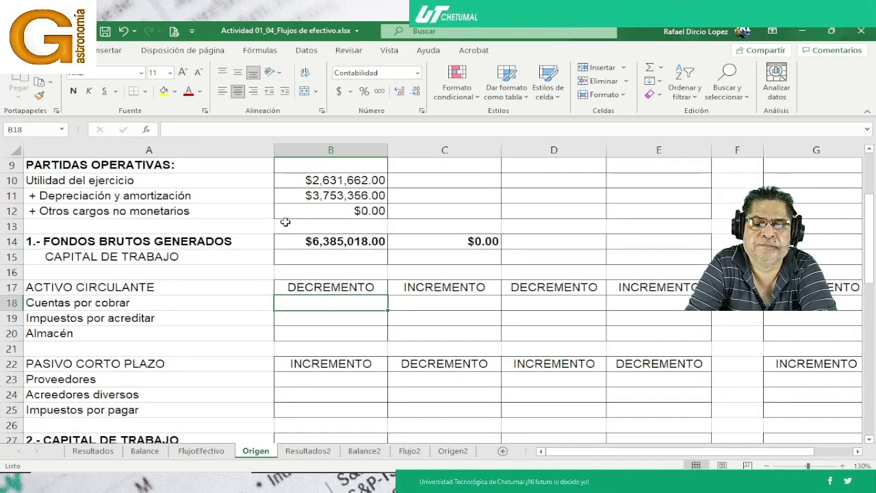
left_click(290, 180)
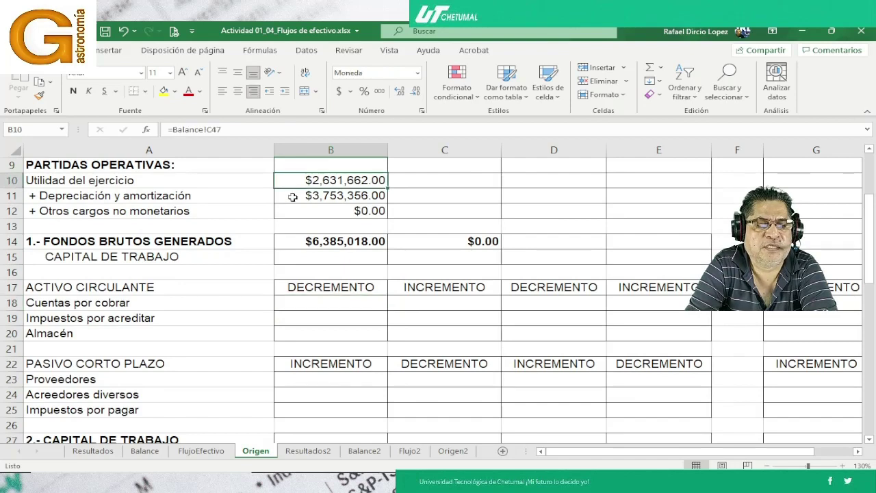
left_click(291, 196)
left_click(292, 210)
left_click(291, 196)
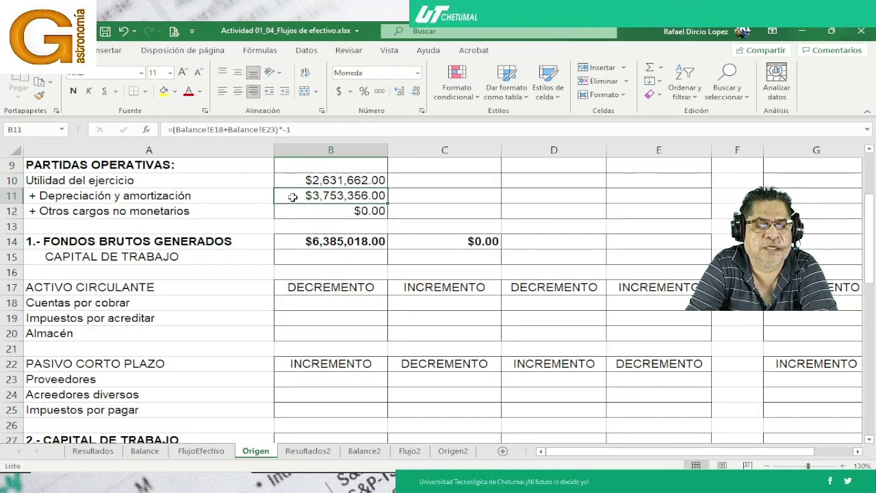
left_click(292, 180)
left_click(289, 211)
double_click(289, 211)
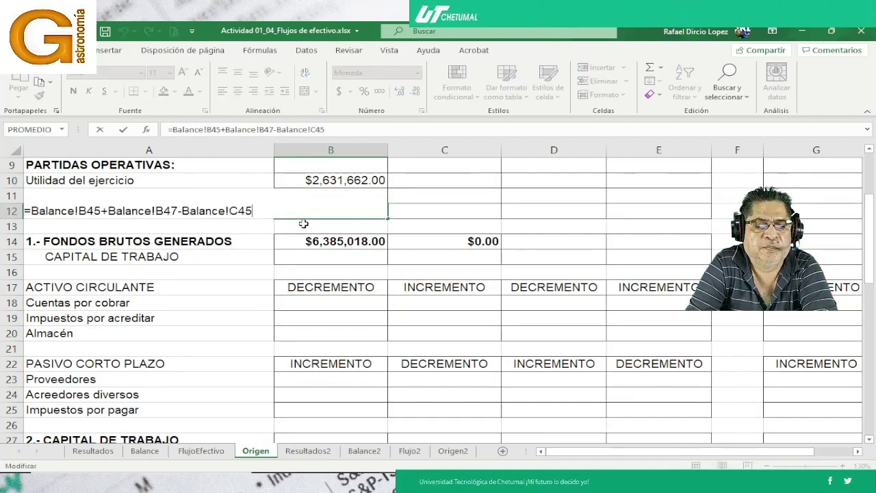
key("Return")
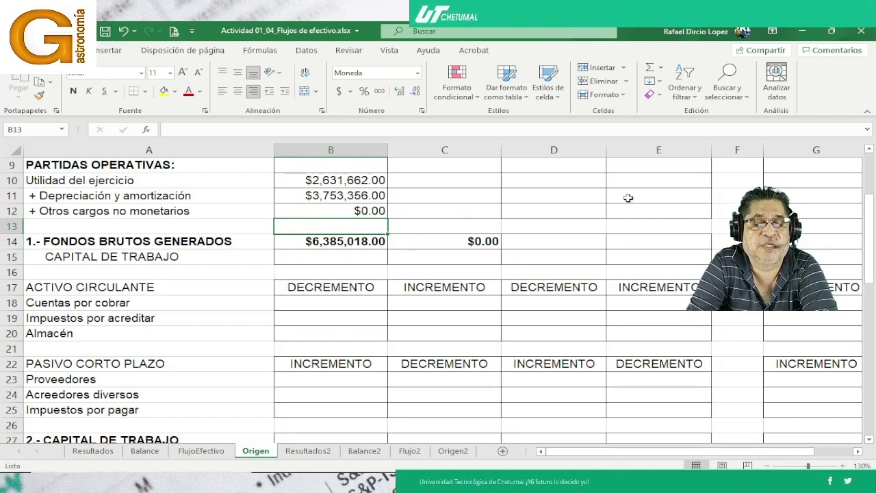
scroll(452, 333, "up", 1)
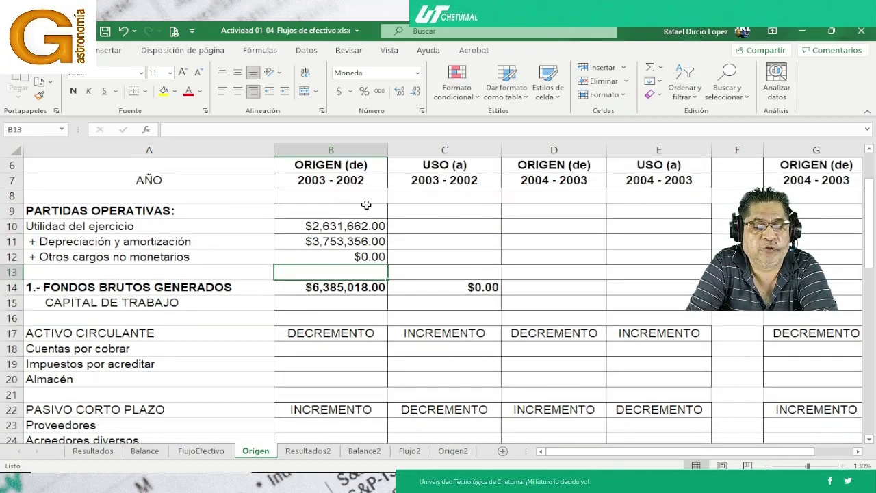
scroll(374, 261, "down", 2)
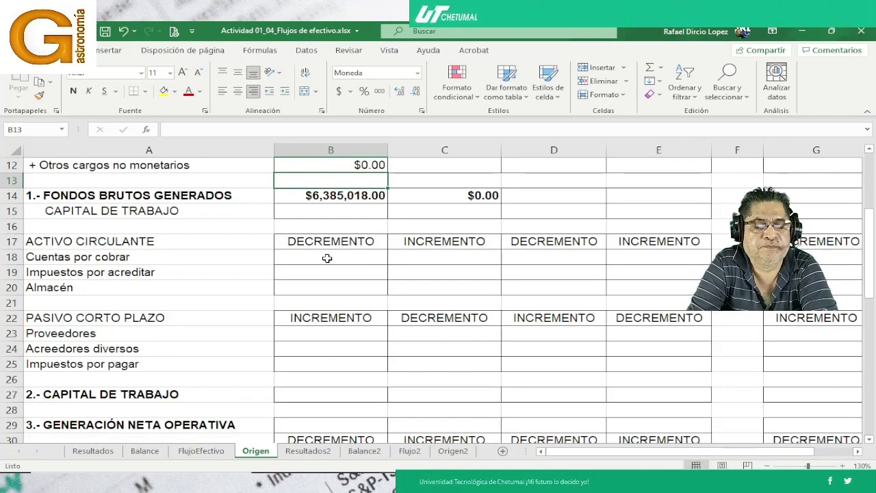
left_click(328, 258)
scroll(327, 266, "up", 1)
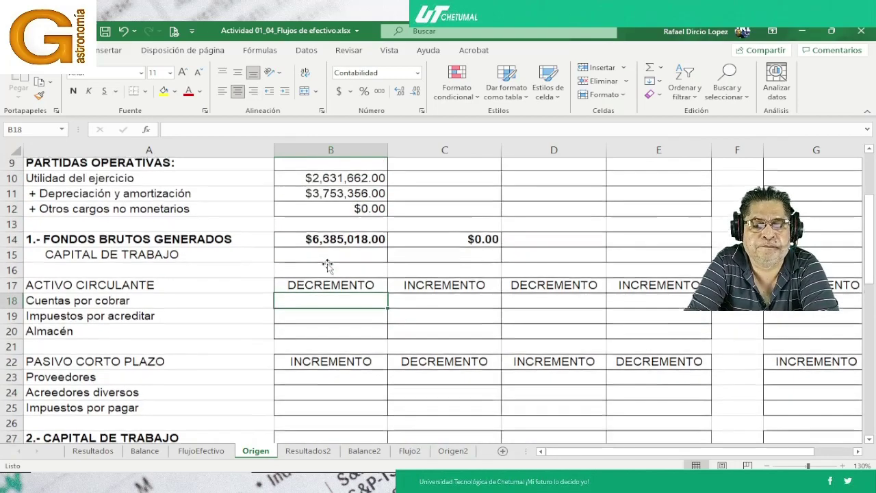
scroll(327, 266, "up", 2)
scroll(327, 265, "down", 1)
scroll(327, 265, "down", 1)
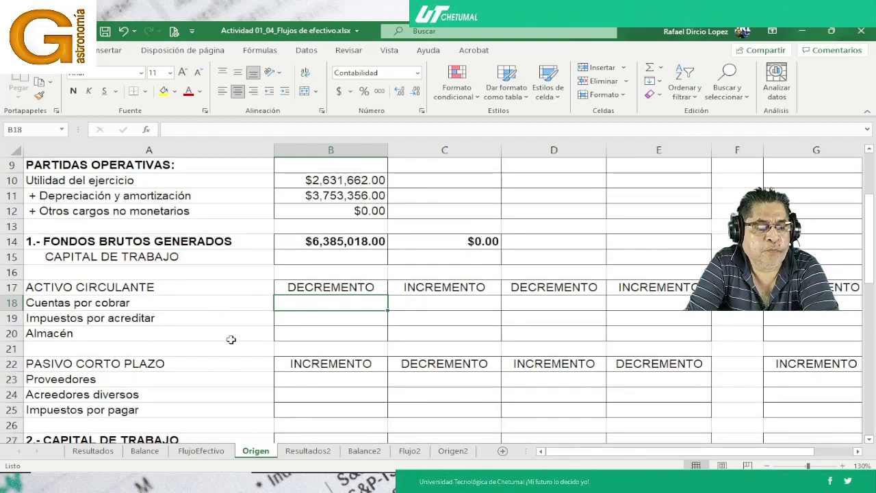
scroll(229, 341, "down", 1)
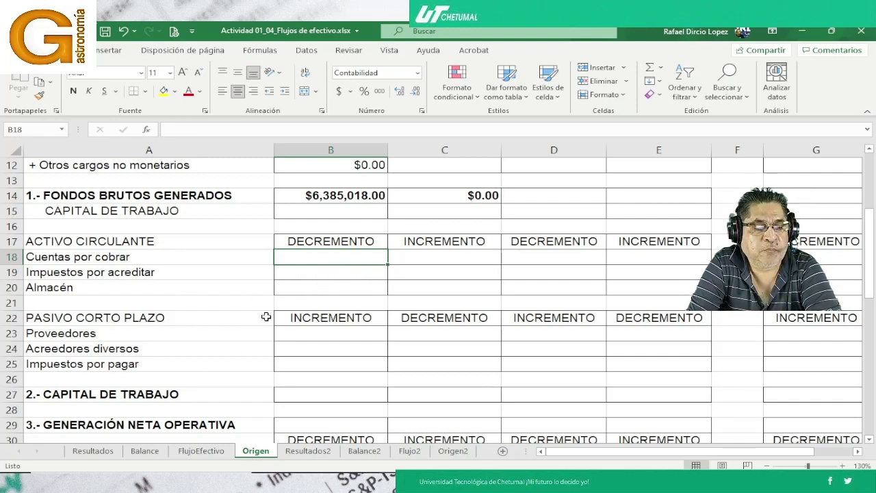
Check the 2003 - 2002 variations of the Activo circulante accounts in column E of the Balance sheet.
left_click(145, 450)
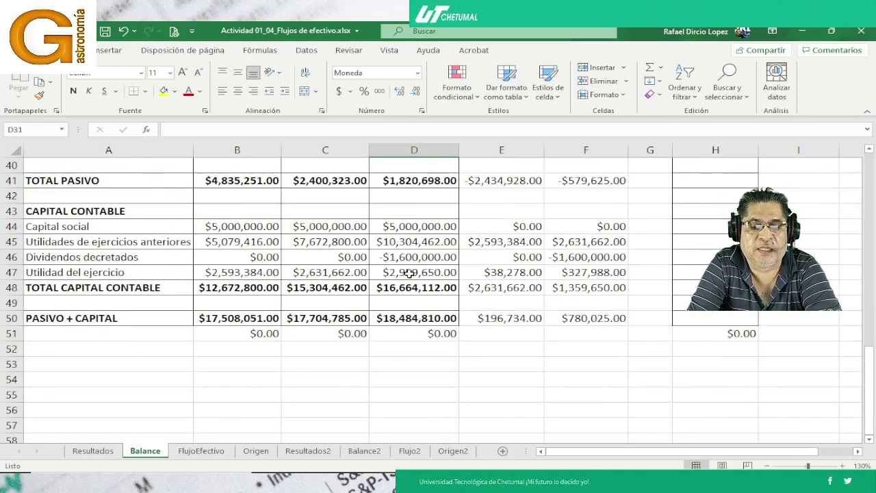
scroll(409, 273, "up", 6)
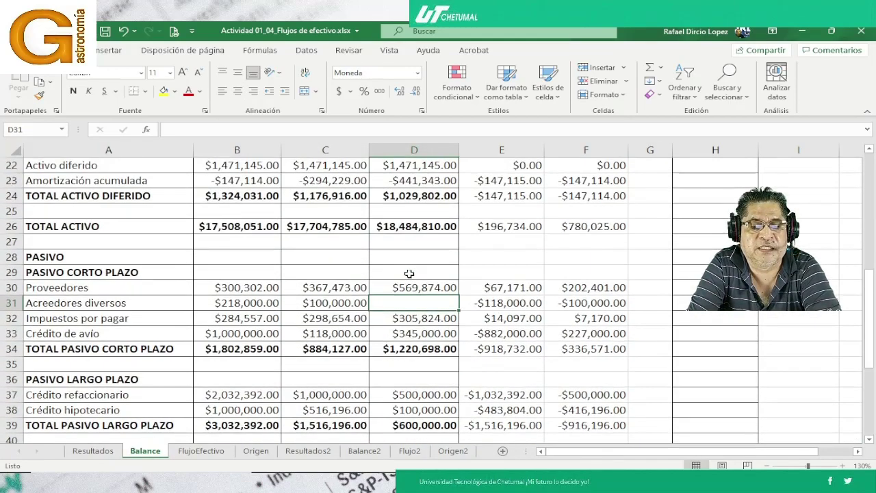
scroll(409, 273, "up", 5)
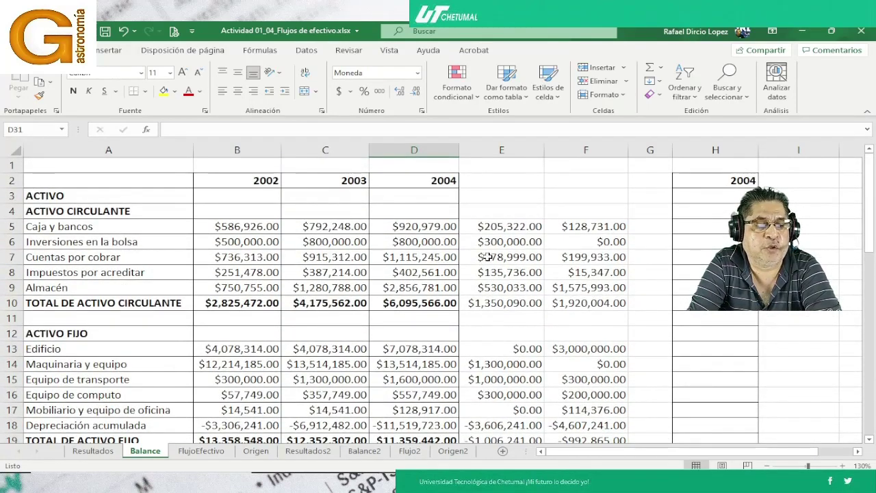
left_click(255, 451)
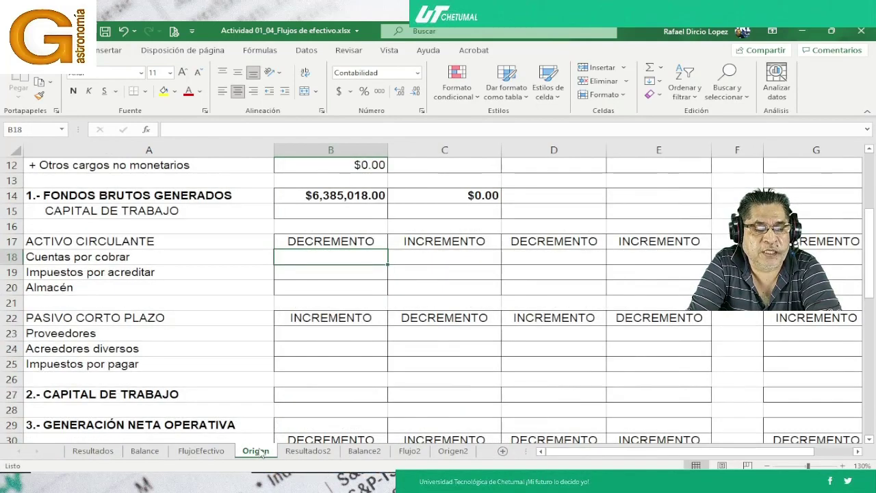
Link the 2003 - 2002 increment of Cuentas por cobrar (C18) on the Origen sheet to the Balance sheet with =Balance!E7.
left_click(416, 259)
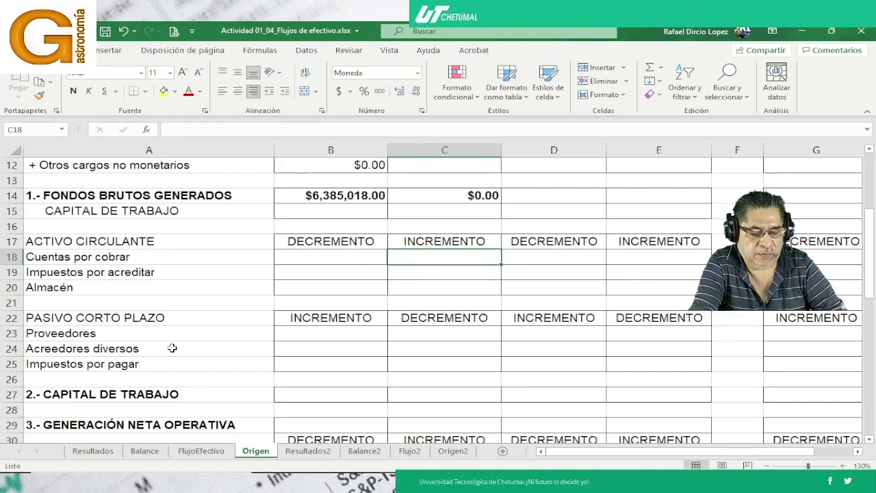
type("=")
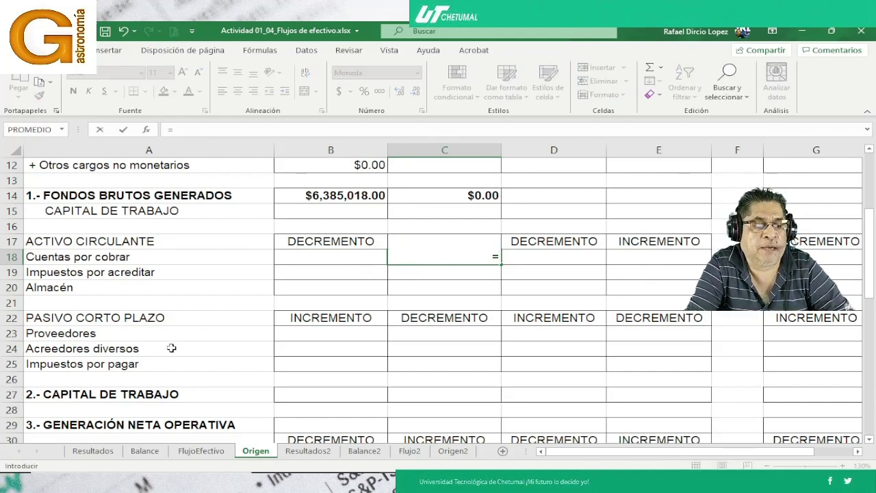
left_click(145, 450)
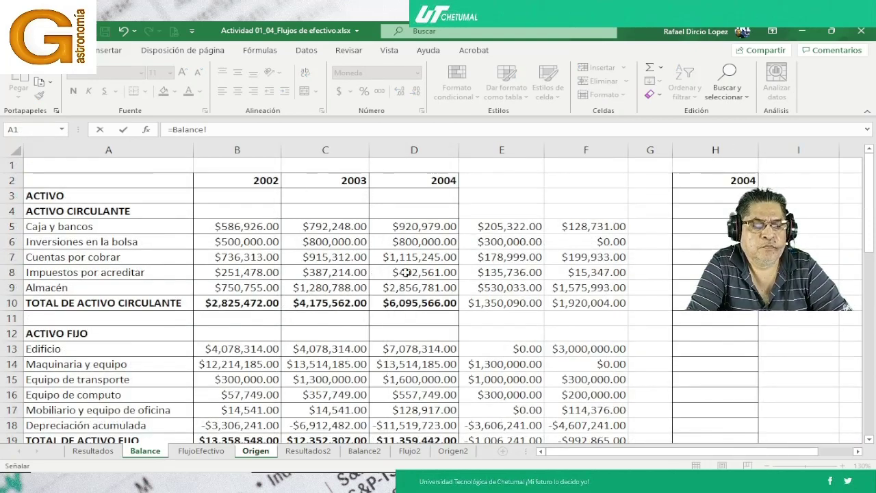
left_click(484, 259)
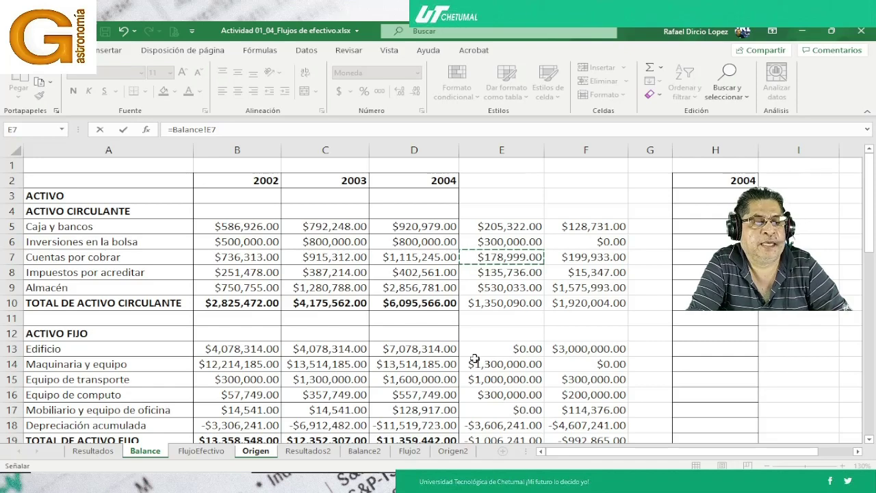
key("Return")
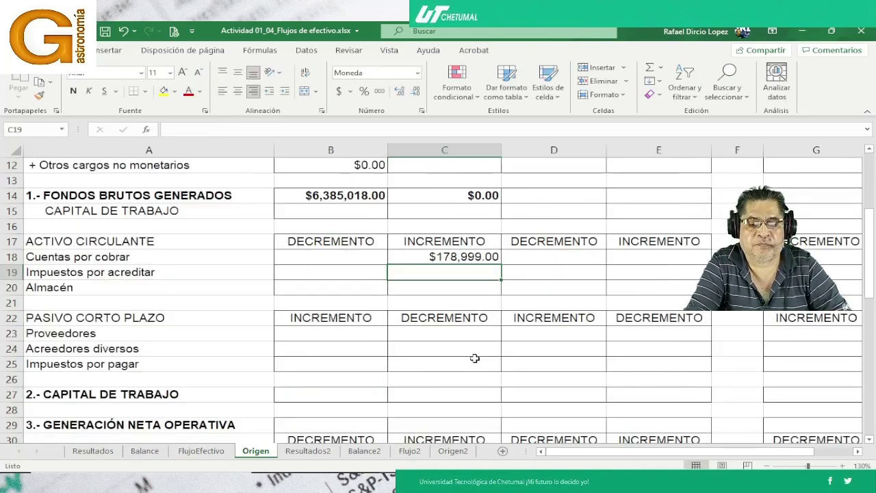
Copy the Cuentas por cobrar formula from C18 into the Impuestos por acreditar and Almacén increment cells (C19:C20).
key("Up")
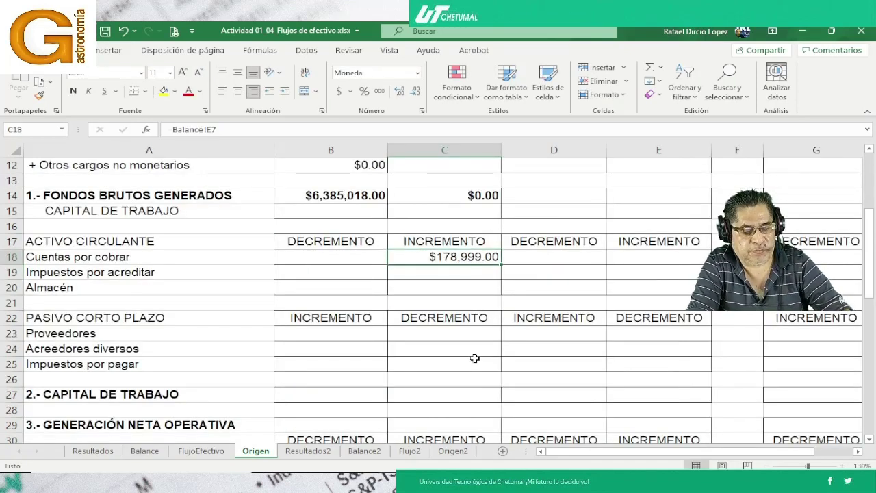
key("ctrl+c")
key("Down")
key("shift+Down")
key("Return")
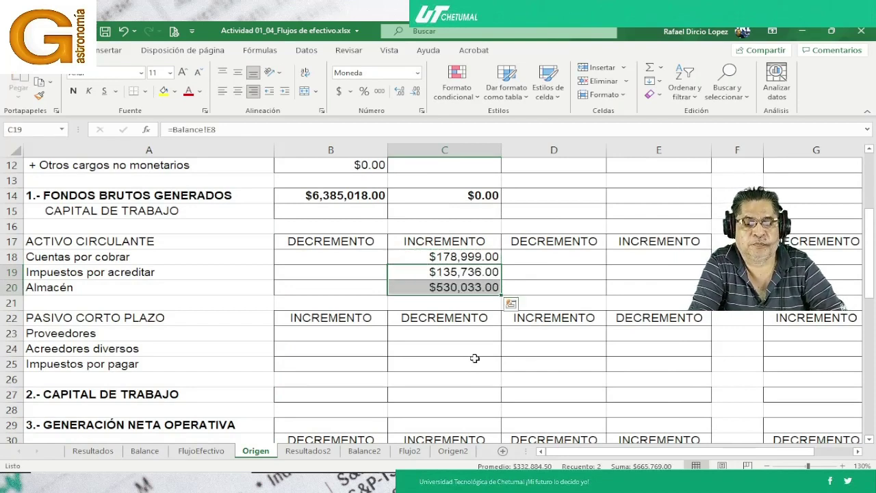
Review the linked 2003 - 2002 increment formulas of Cuentas por cobrar, Impuestos por acreditar and Almacén (C18:C20).
left_click(403, 254)
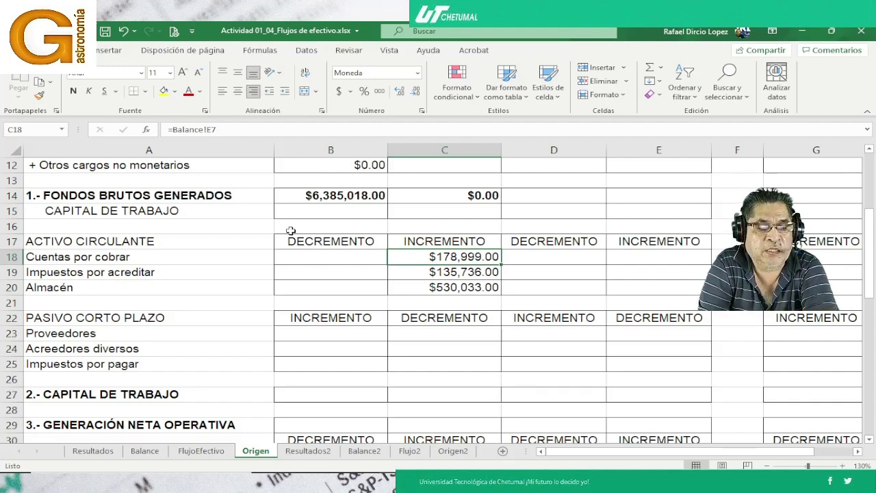
key("Down")
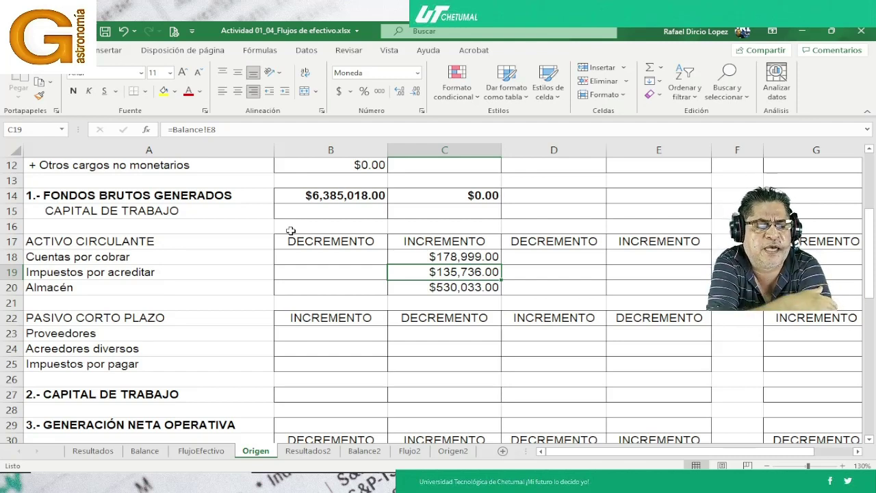
key("Down")
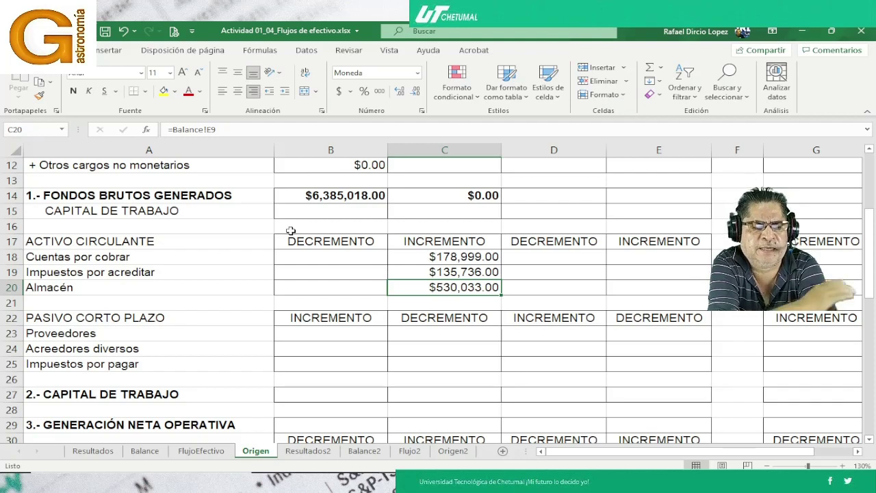
key("Up")
key("Up")
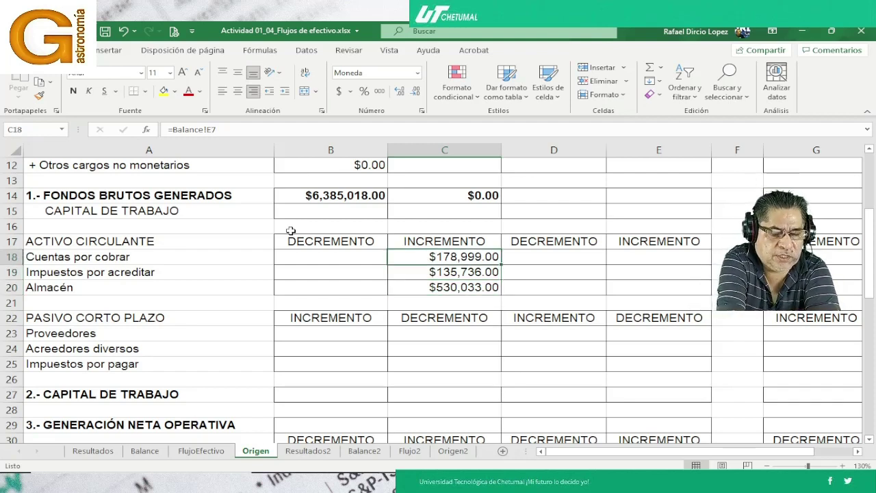
key("F2")
key("Return")
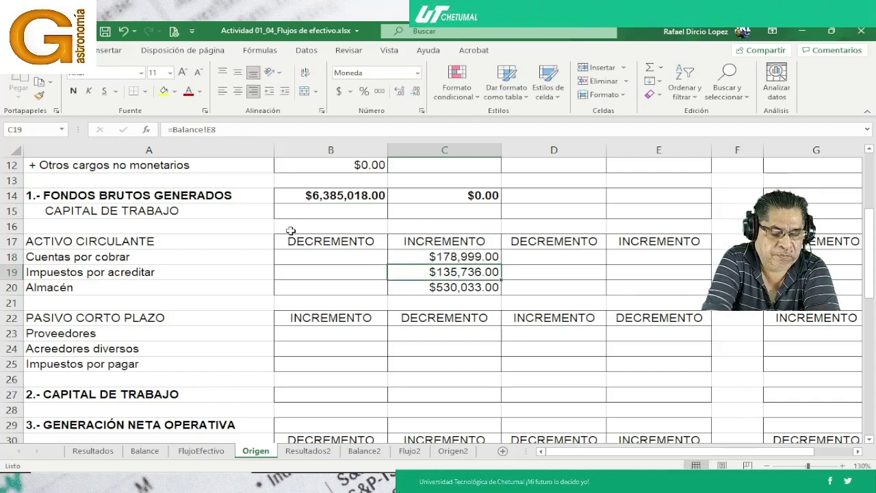
key("F2")
key("Return")
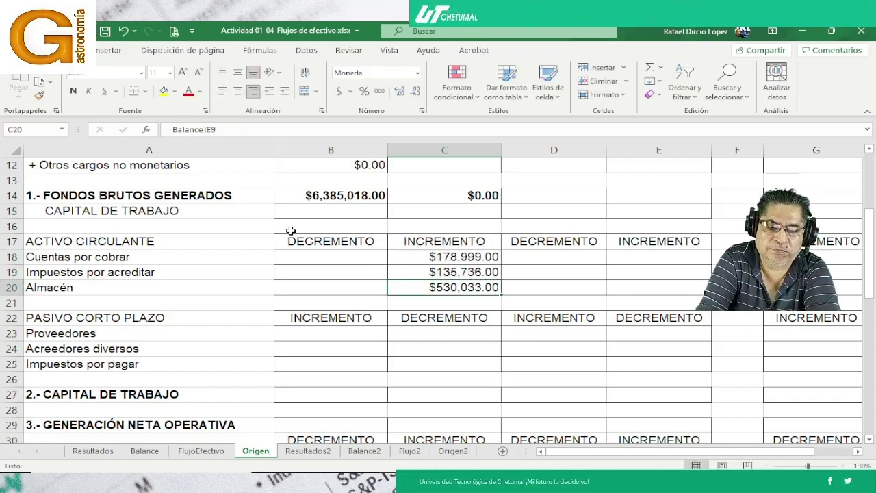
Link the 2003 - 2002 increment of Proveedores (B23) on the Origen sheet to the Balance sheet with =Balance!E30.
key("F2")
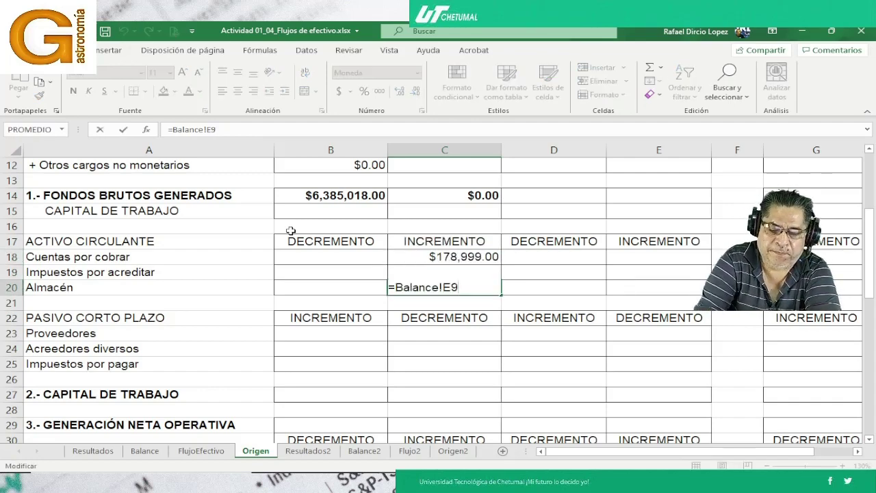
left_click(281, 334)
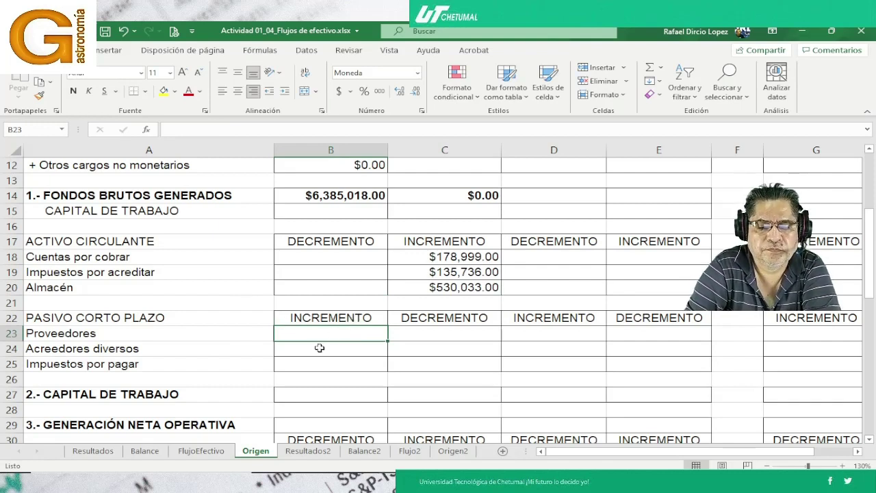
left_click(144, 452)
scroll(279, 295, "down", 4)
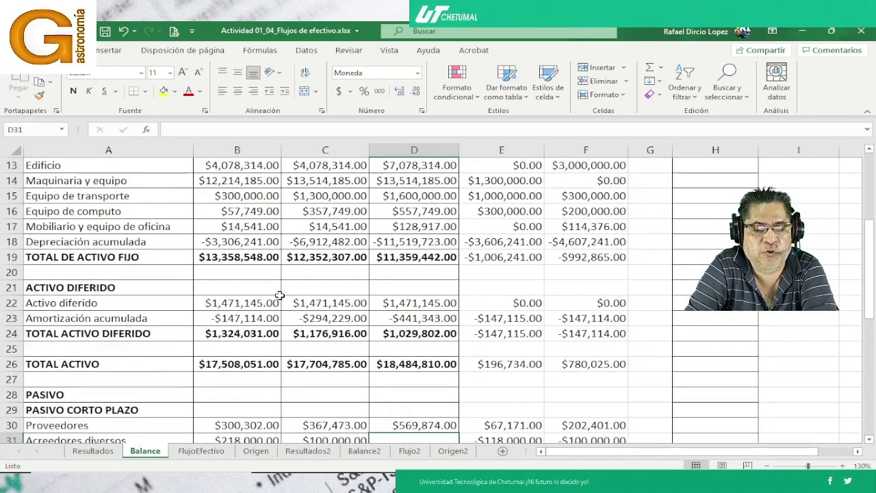
scroll(280, 295, "down", 2)
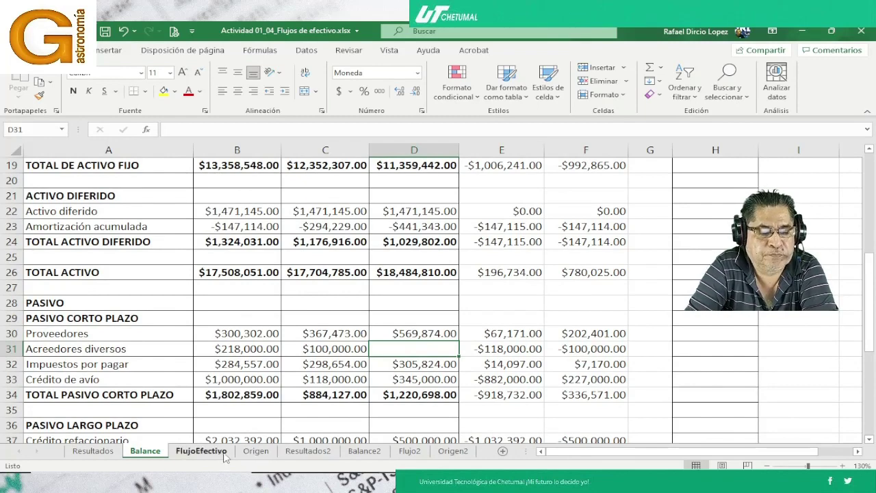
left_click(256, 452)
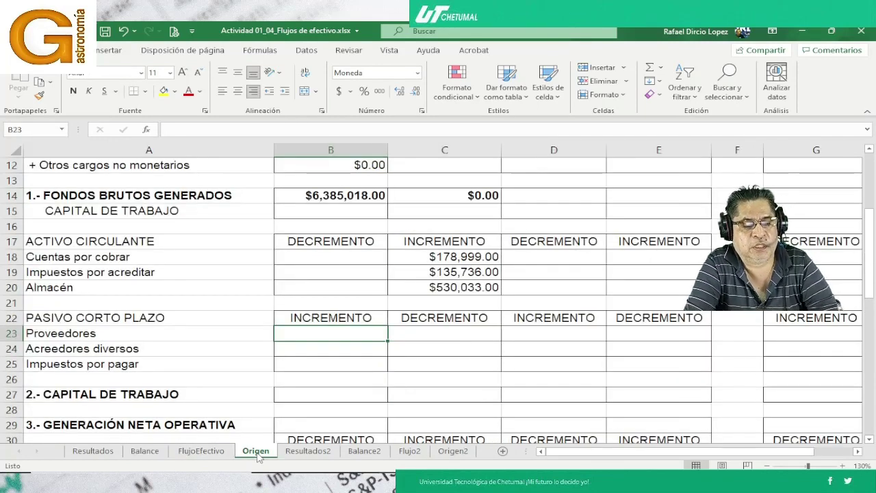
type("=")
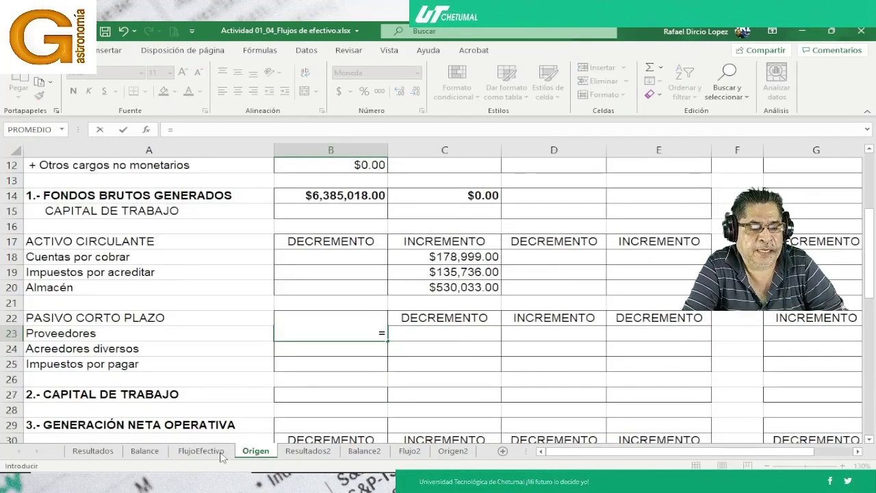
left_click(145, 451)
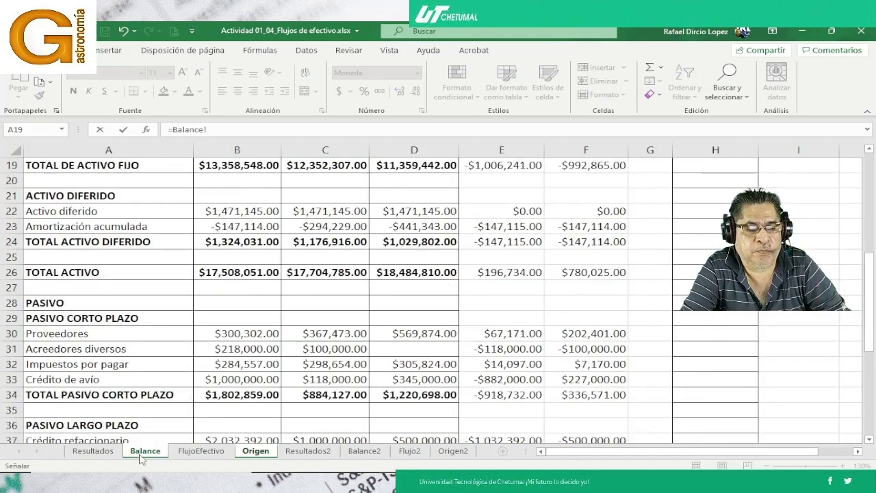
left_click(486, 336)
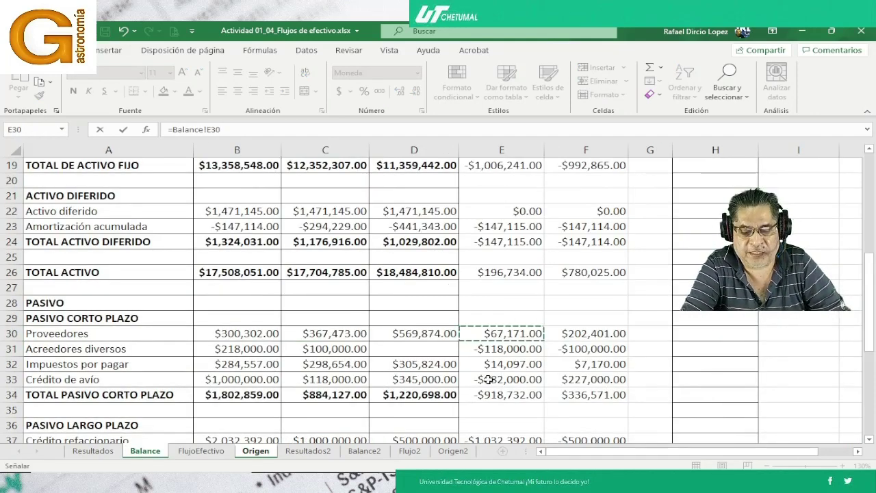
key("Return")
Copy the Proveedores formula from B23 into the Impuestos por pagar increment cell (B25).
key("Up")
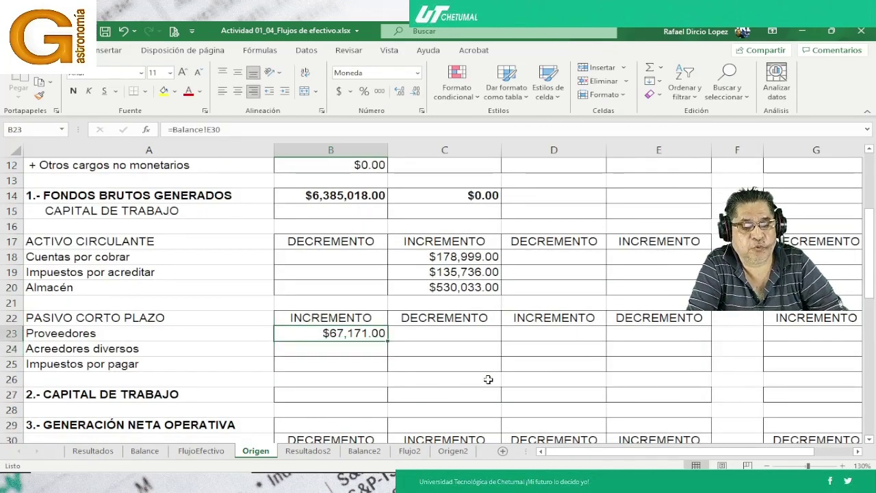
key("ctrl+c")
key("Down")
key("Down")
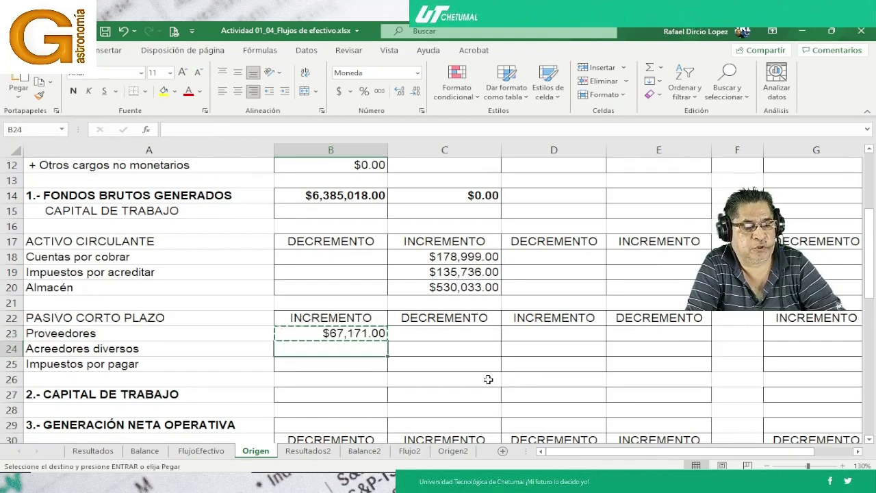
key("Return")
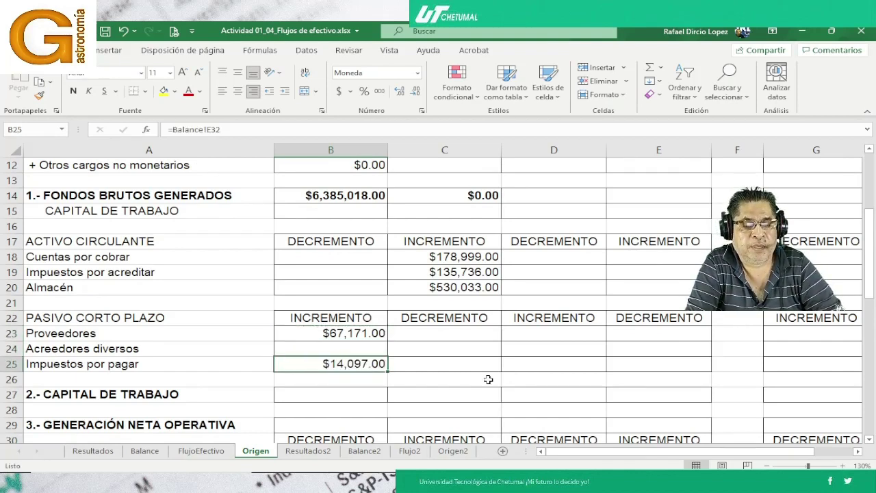
key("Up")
key("Up")
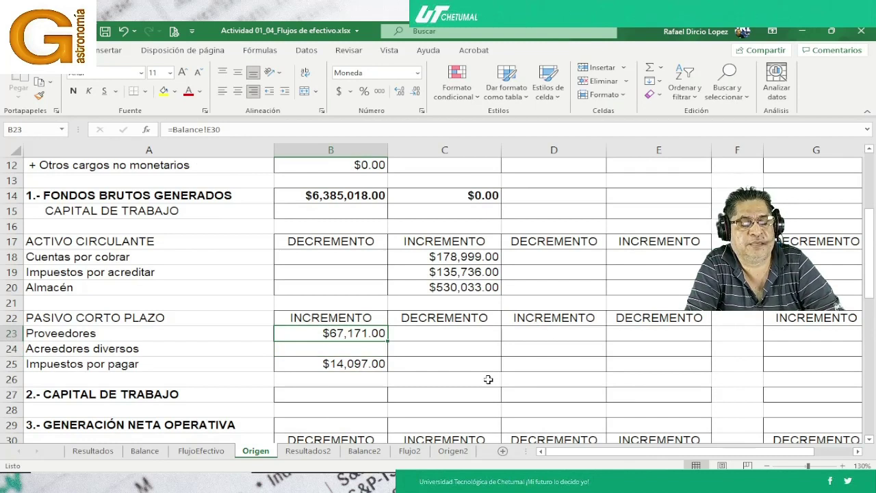
Link the 2003 - 2002 decrement of Acreedores diversos (C24) to the Balance sheet with its sign reversed, using =Balance!E31*-1.
key("Down")
key("Down")
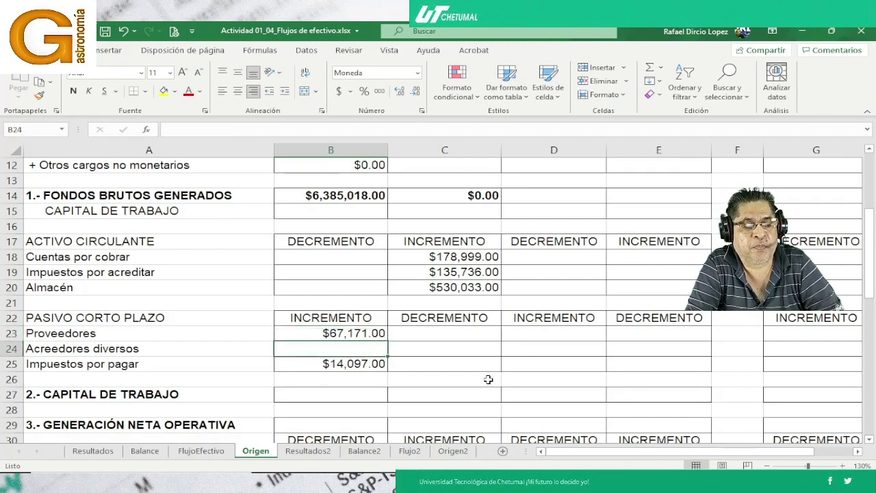
key("Right")
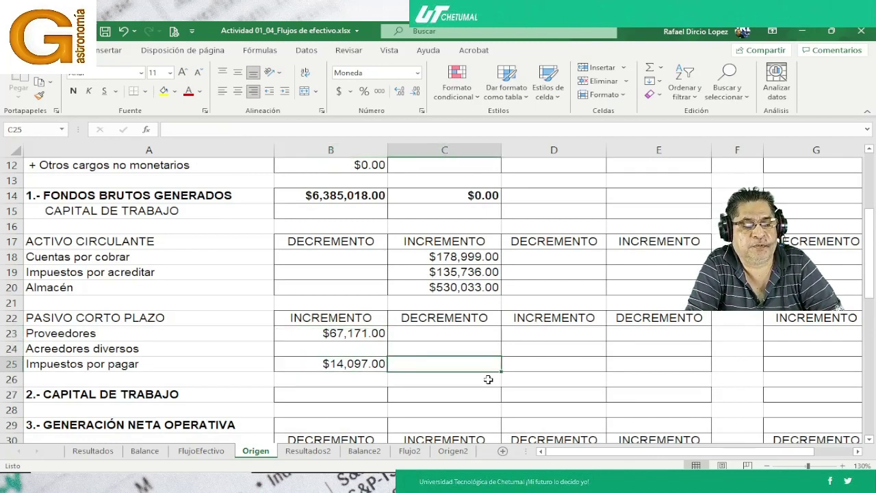
key("Up")
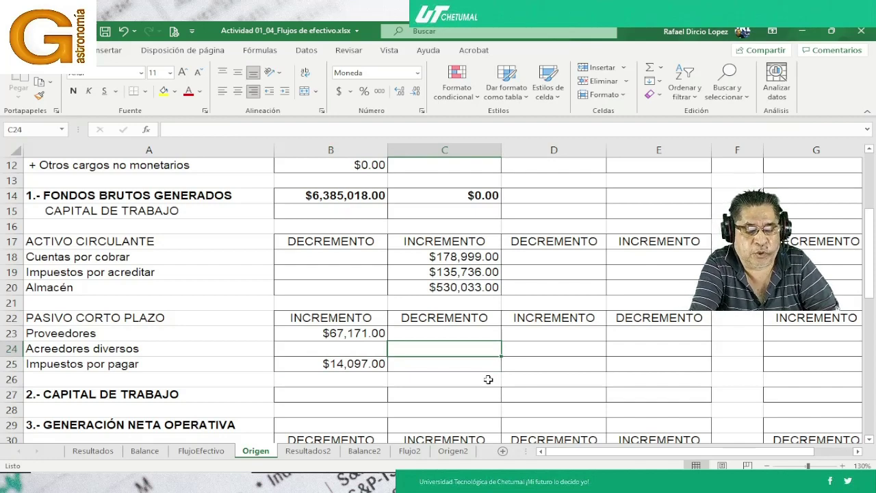
type("=")
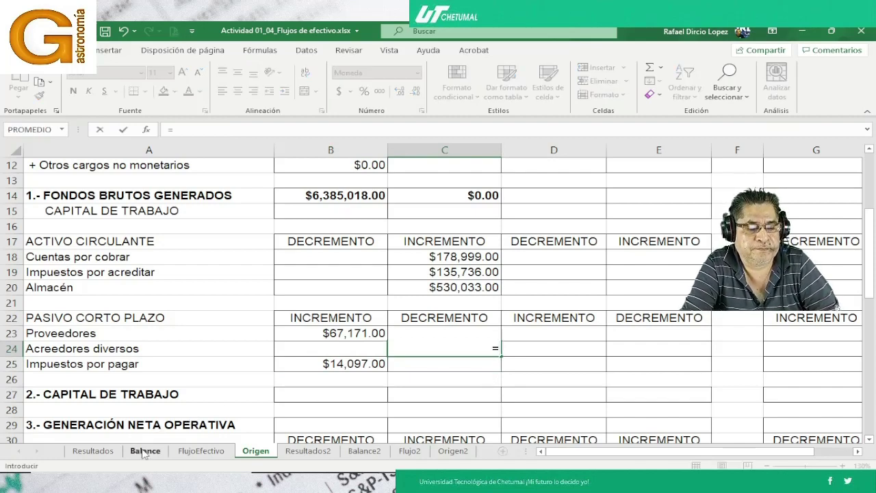
left_click(145, 450)
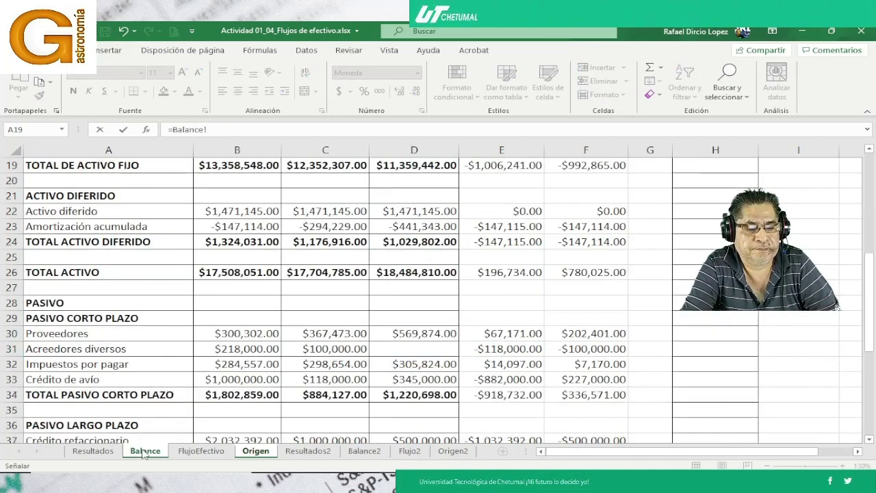
left_click(501, 351)
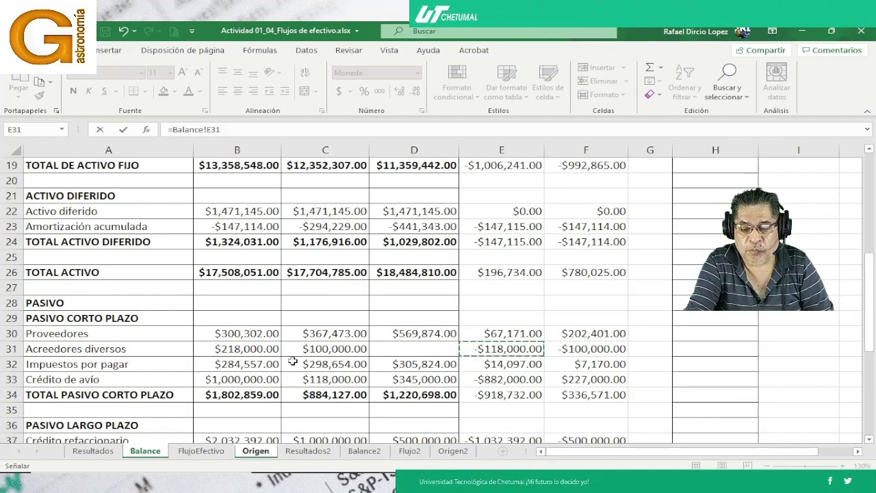
type("*-1")
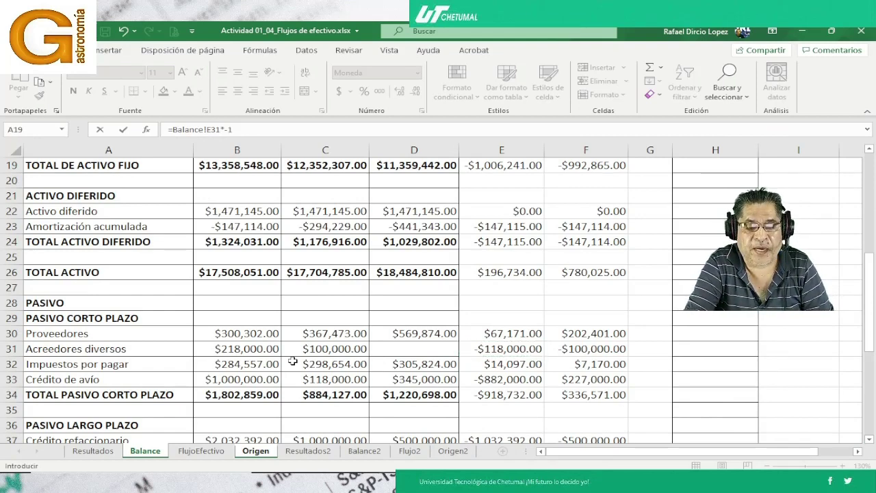
key("Return")
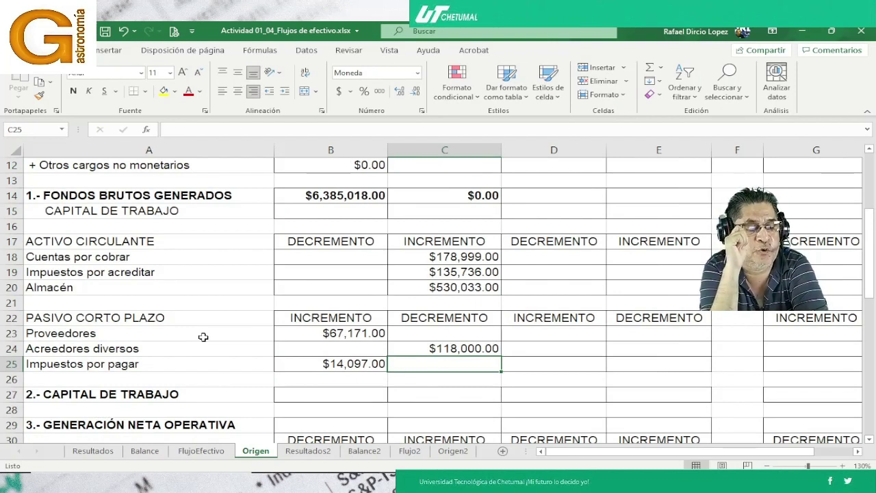
Review the Impuestos por pagar (B25) and Acreedores diversos (C24) formulas and the sections above them on the Origen sheet.
left_click(332, 368)
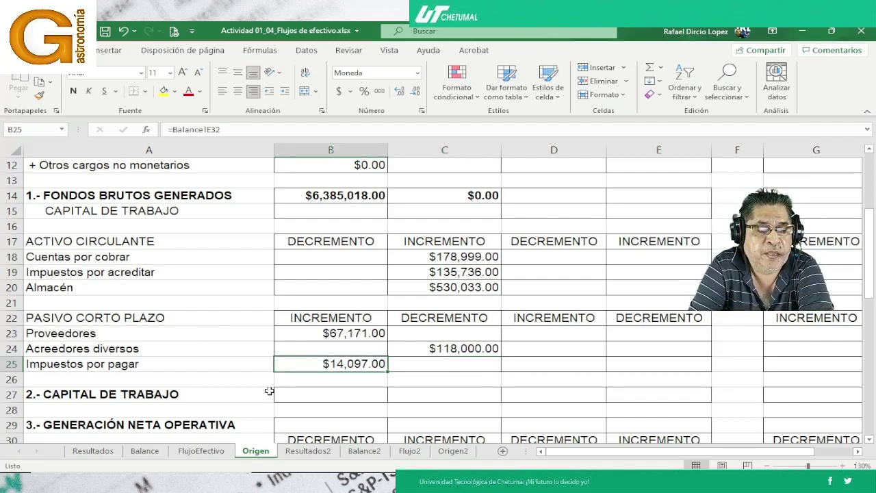
left_click(412, 350)
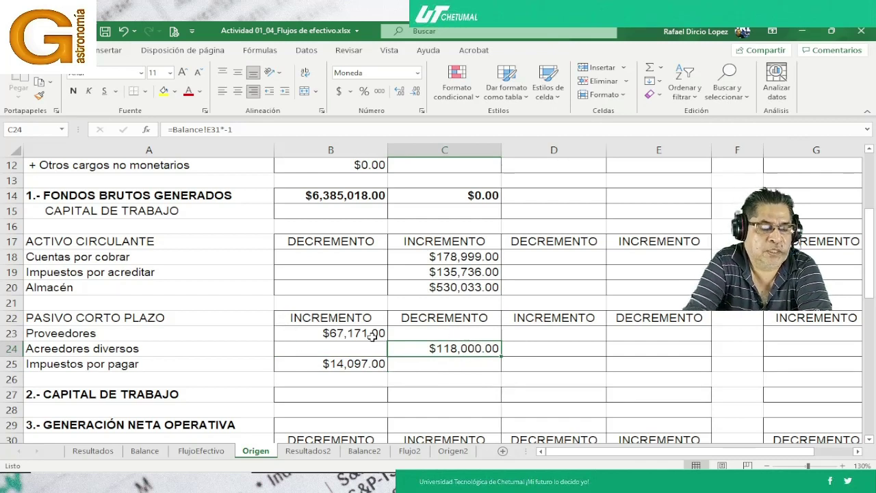
key("F2")
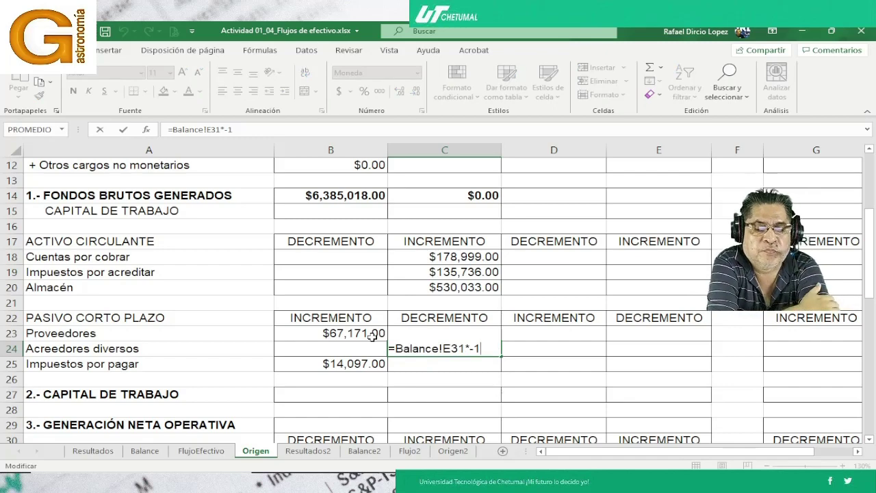
key("Return")
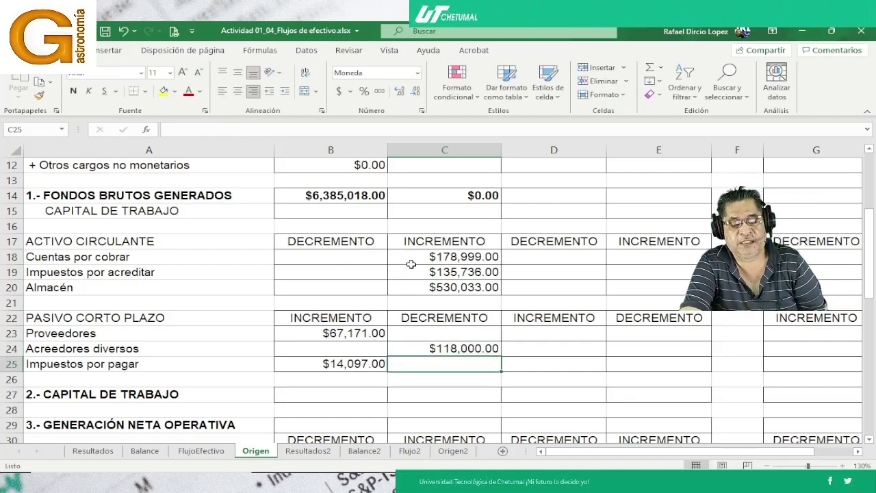
scroll(410, 270, "up", 2)
scroll(411, 271, "down", 1)
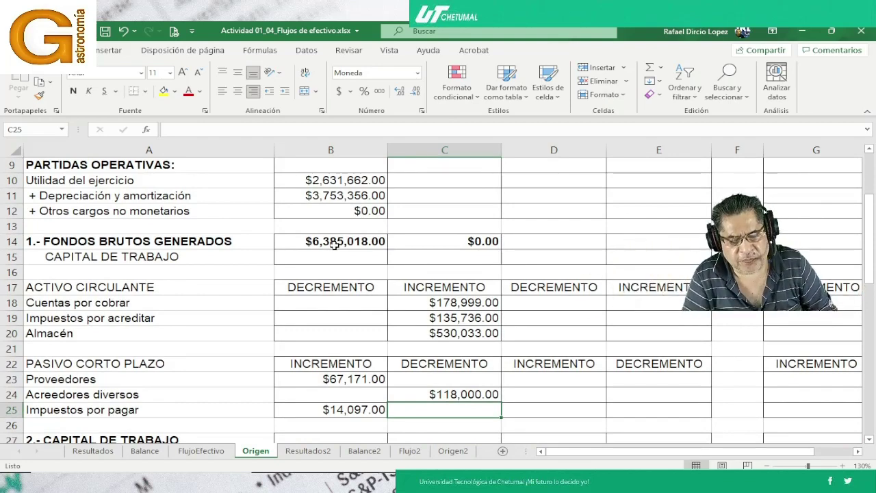
scroll(333, 247, "up", 1)
Save the workbook and total 2.- CAPITAL DE TRABAJO in B27 with =SUMA(B18:B20,B23:B25).
scroll(333, 246, "down", 3)
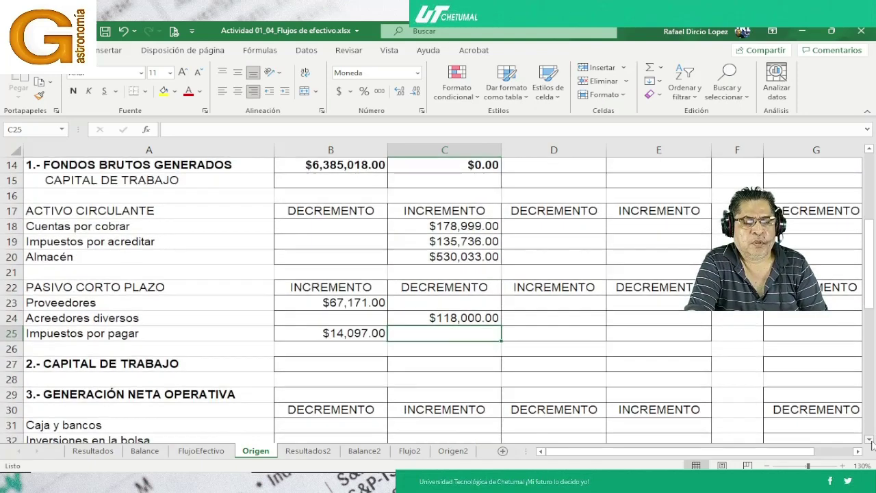
left_click(306, 370)
left_click(105, 32)
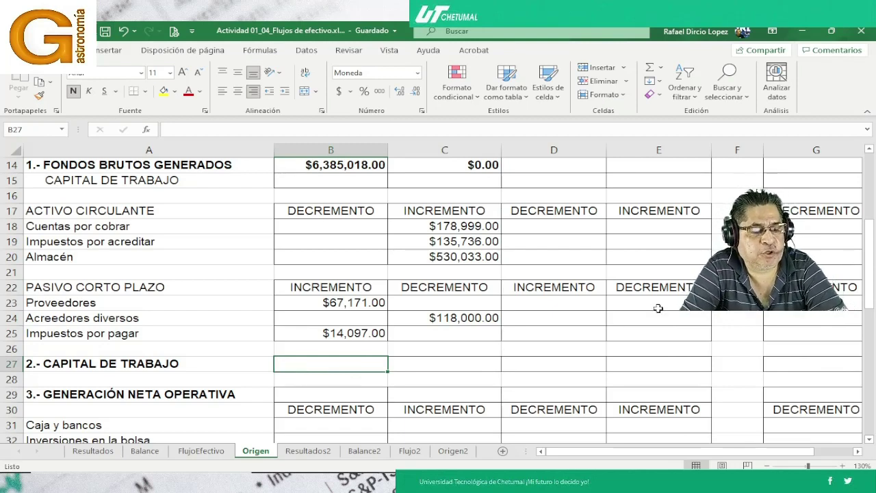
left_click(650, 67)
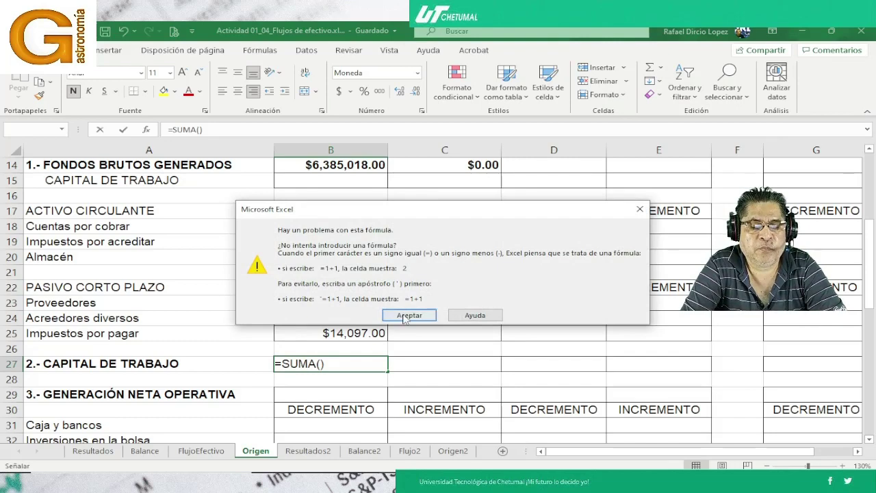
left_click(416, 311)
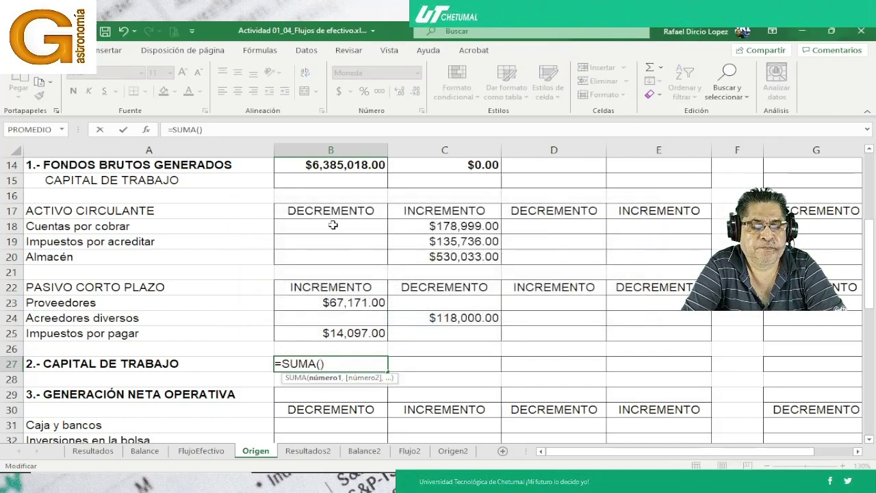
left_click_drag(334, 224, 336, 251)
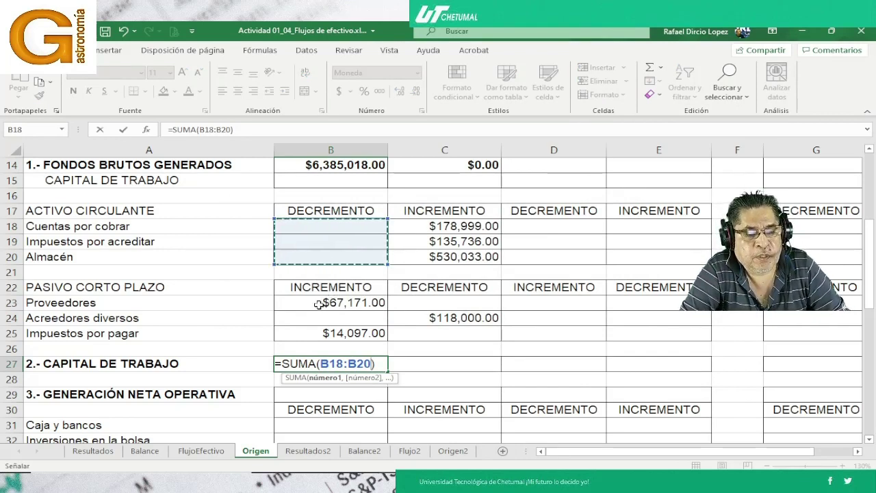
type(",")
left_click_drag(318, 304, 320, 329)
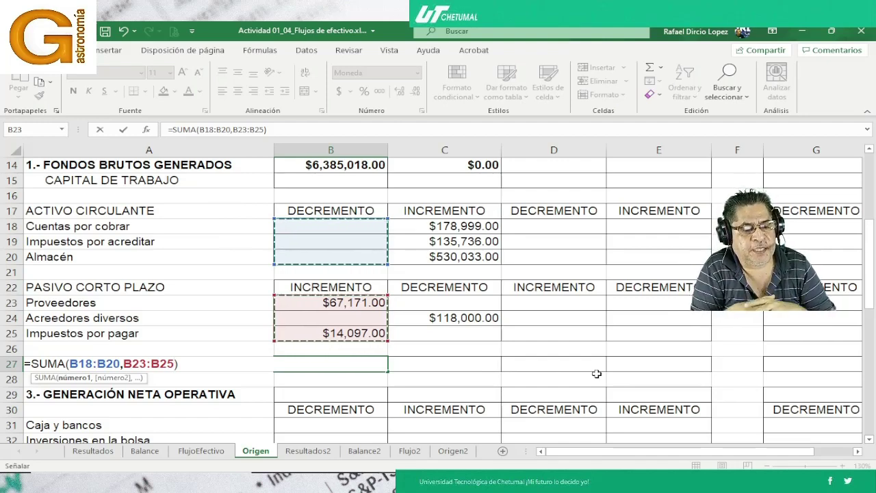
key("Return")
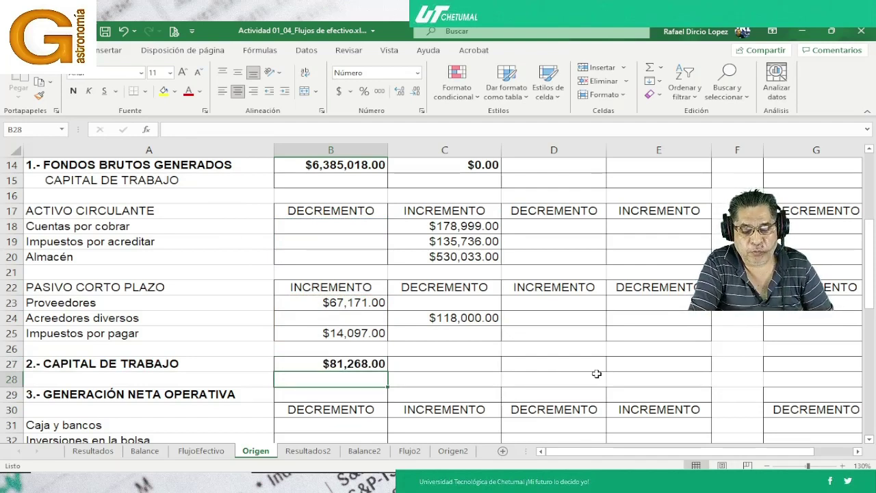
Copy the CAPITAL DE TRABAJO total formula from B27 into C27.
key("Up")
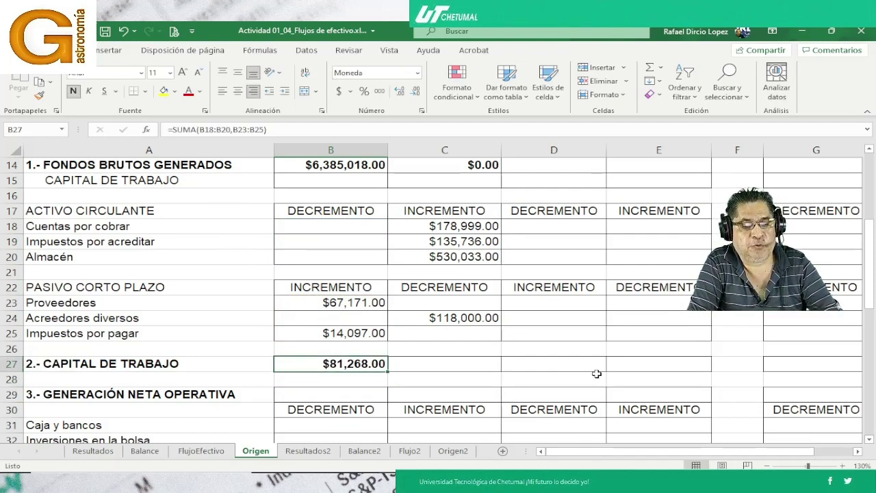
key("ctrl+c")
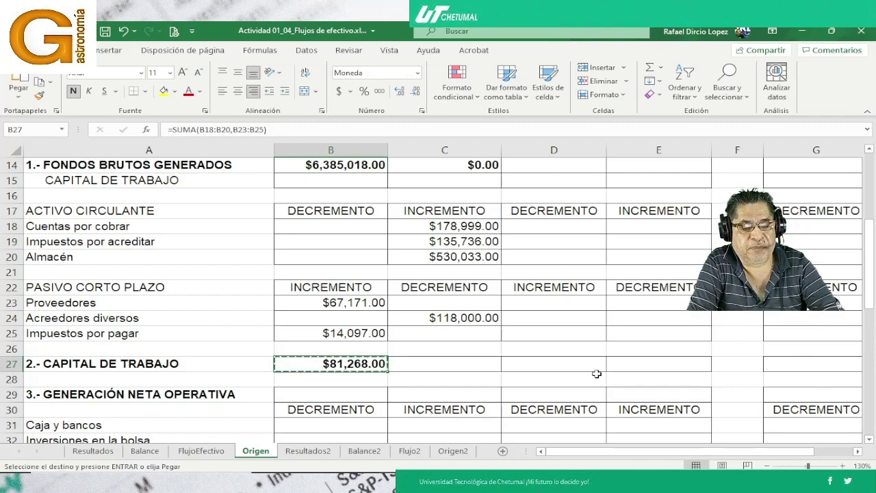
key("Right")
key("Return")
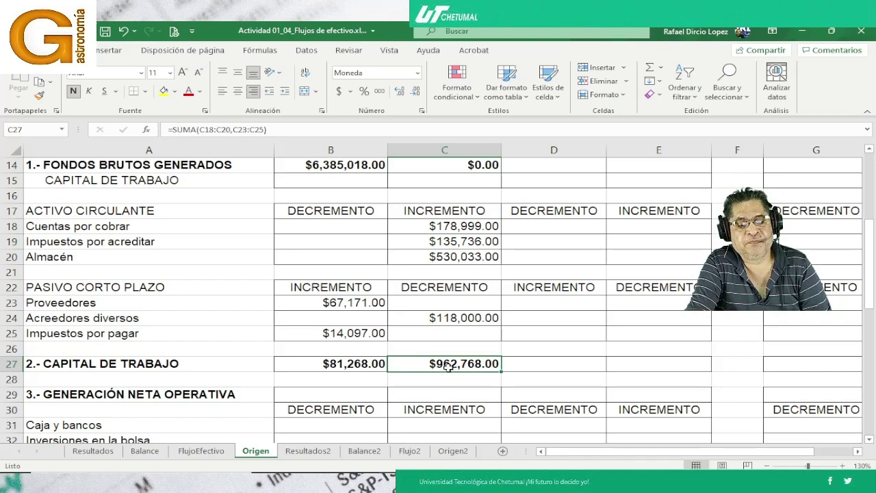
Review the cell ranges summed by the CAPITAL DE TRABAJO total formulas in B27 and C27.
left_click(346, 168)
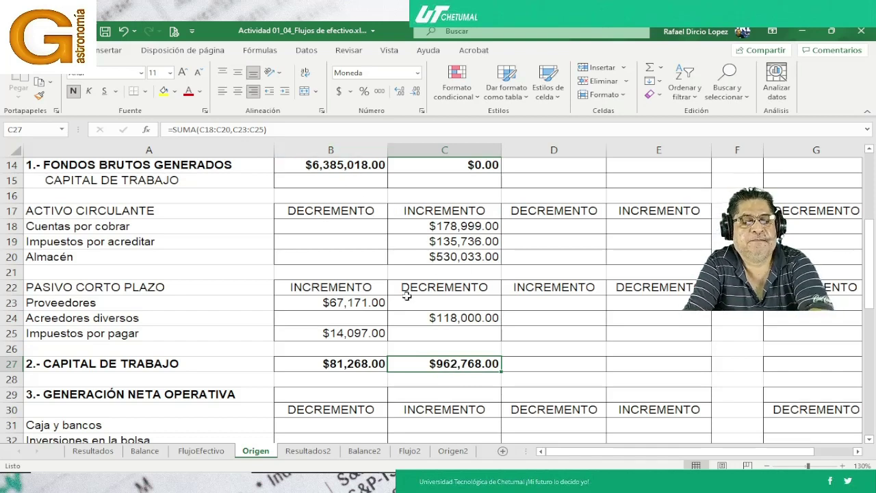
left_click(309, 359)
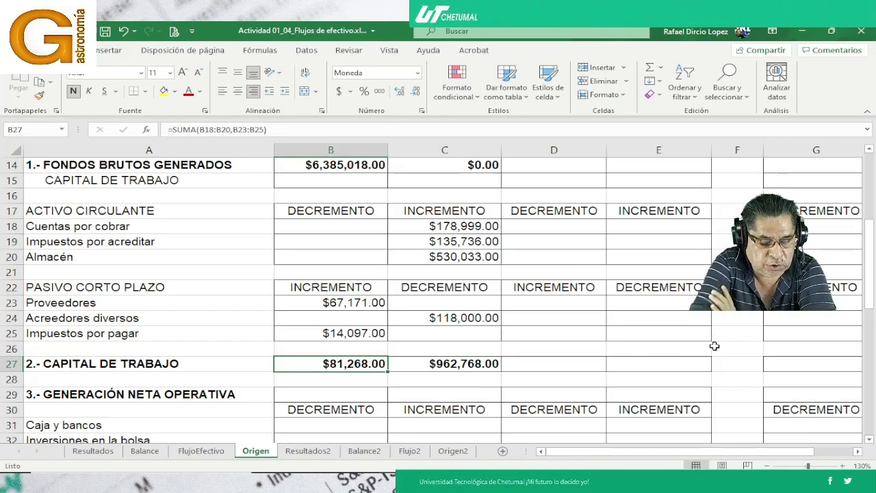
key("F2")
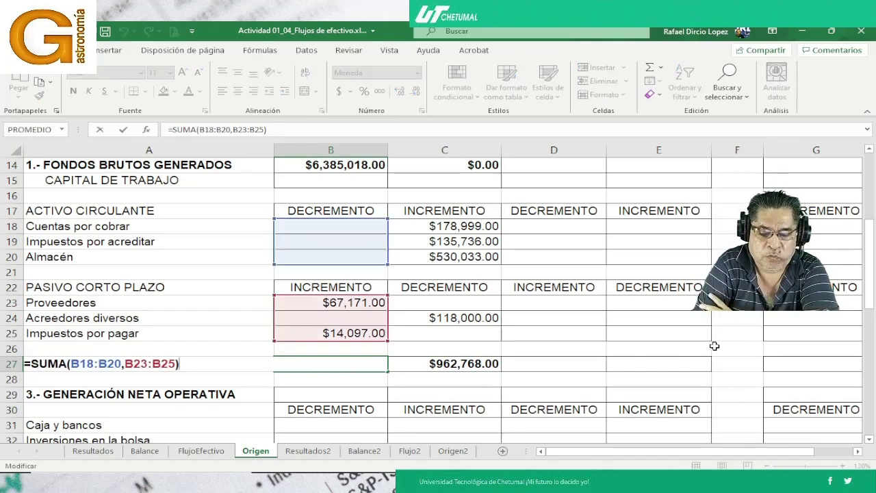
key("Return")
key("Up")
key("Right")
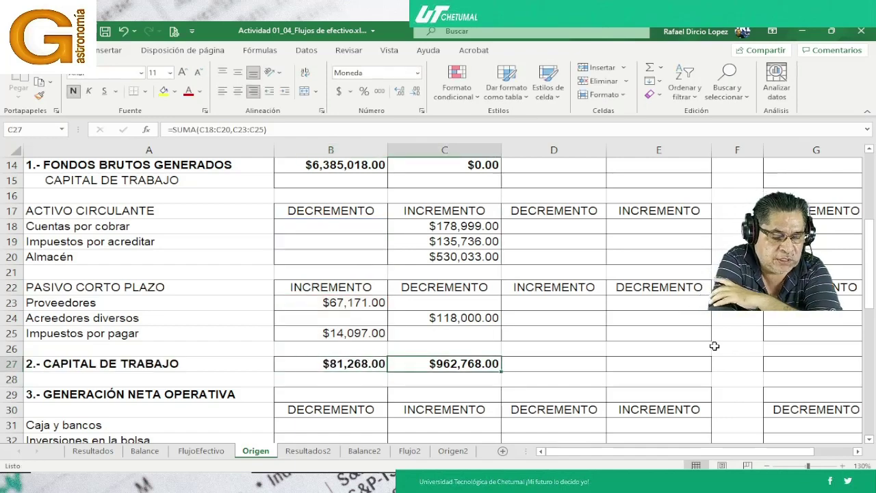
key("F2")
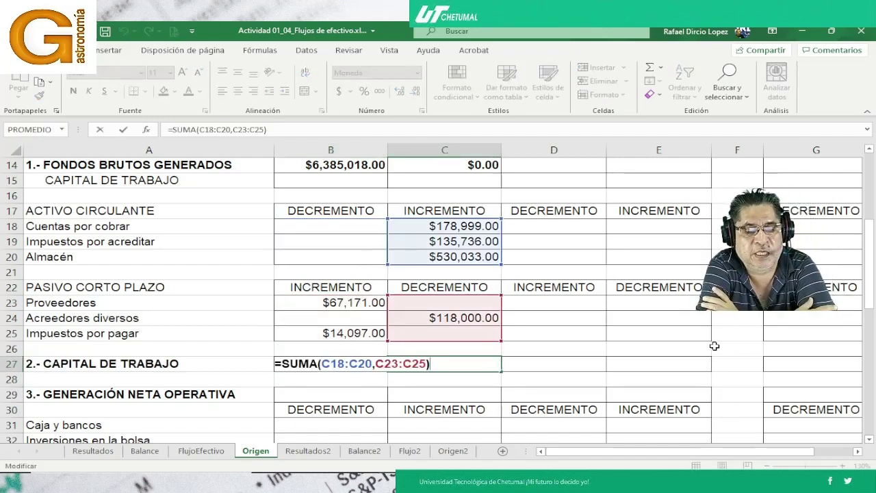
key("Return")
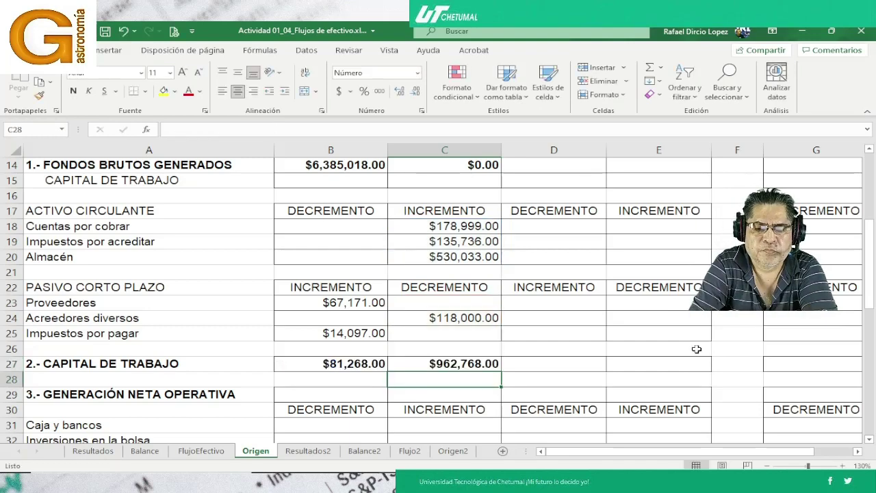
left_click(870, 439)
left_click(869, 439)
left_click(869, 440)
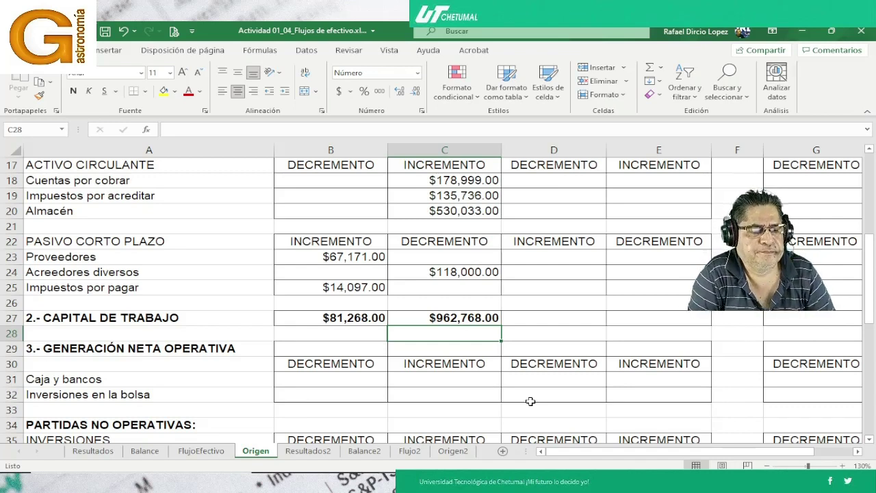
key("Down")
key("Down")
key("Down")
key("Left")
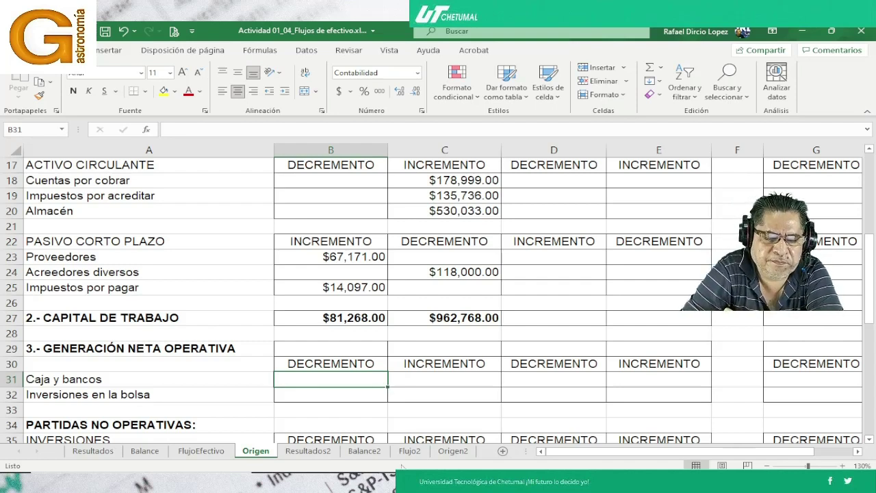
mouse_move(387, 472)
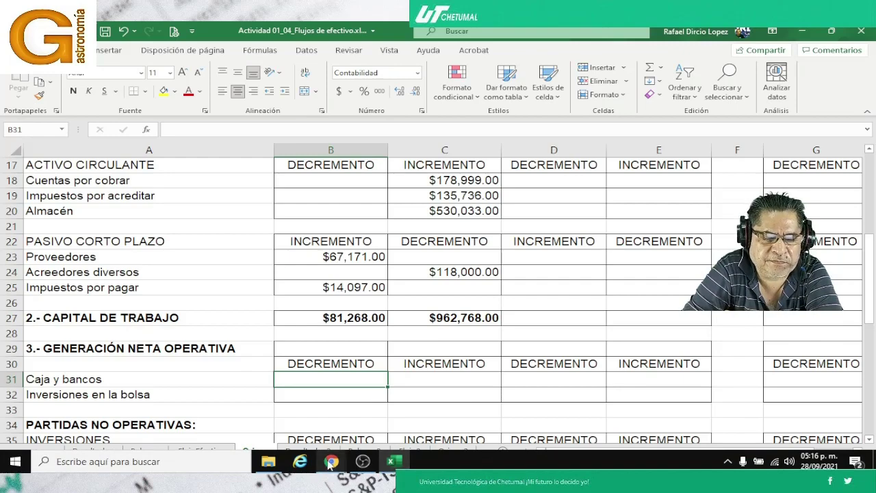
left_click(392, 465)
left_click(390, 465)
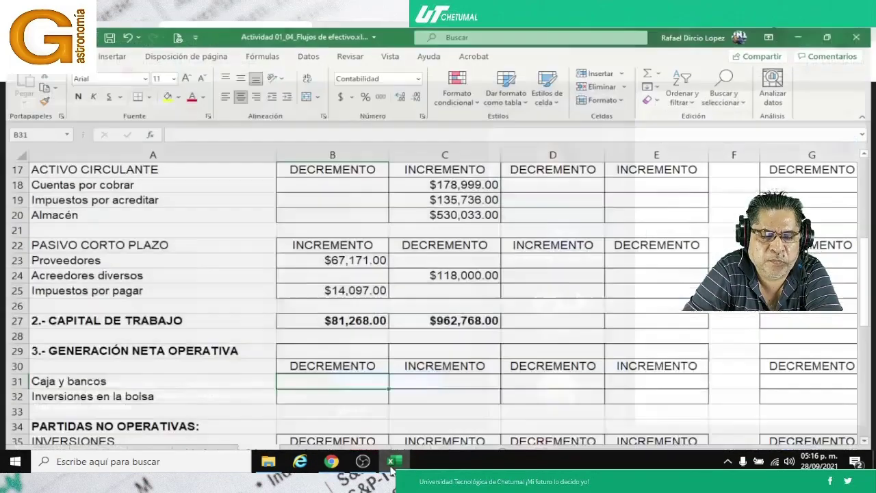
Inspect the CAPITAL DE TRABAJO formula in B27 once more.
left_click(304, 315)
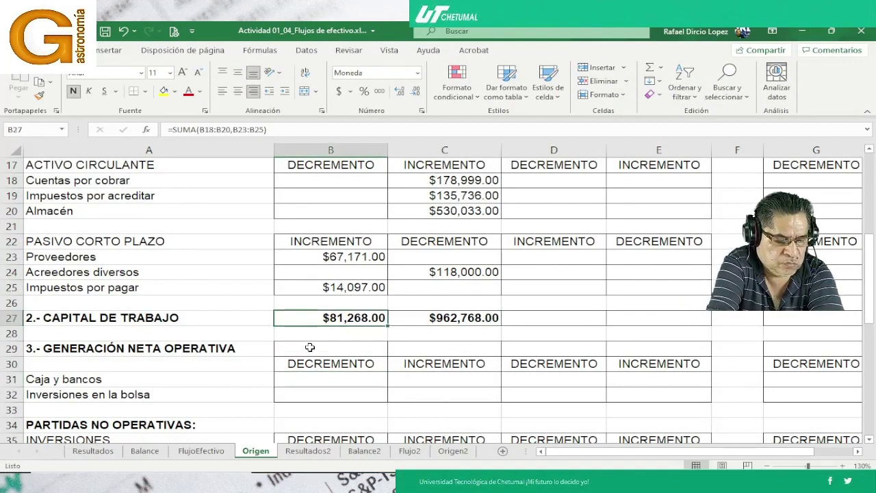
key("F2")
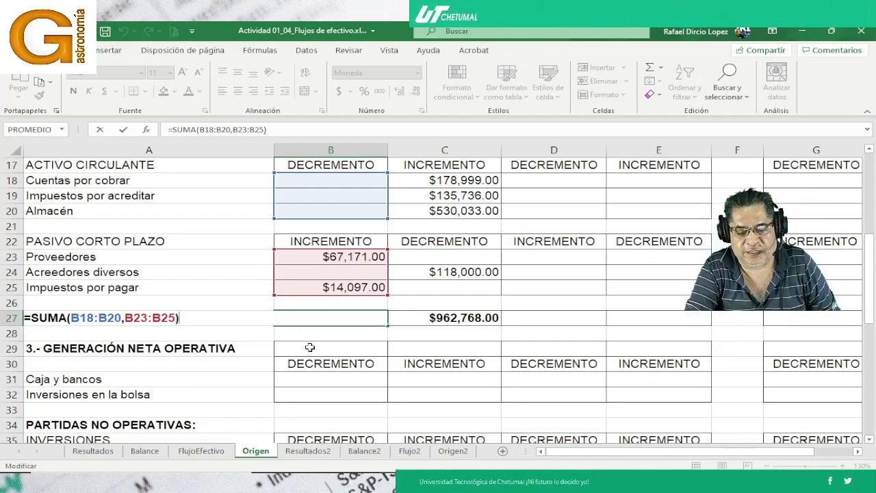
key("Return")
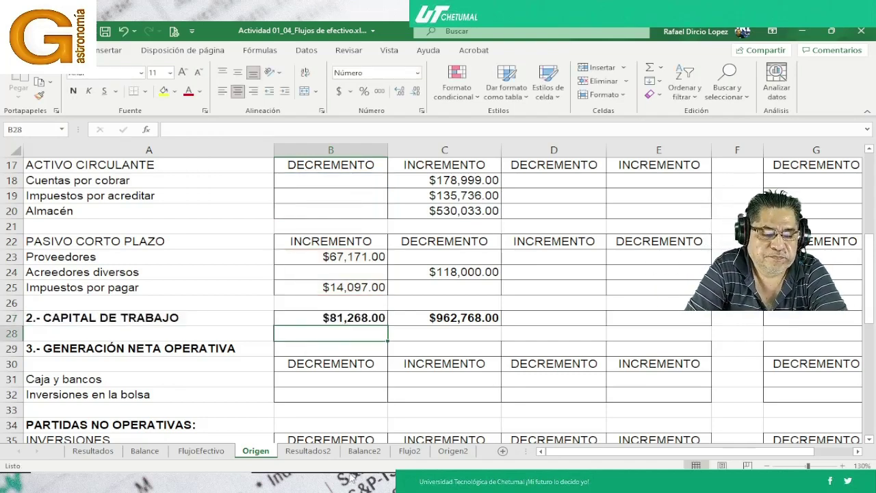
Switch to the Google Meet call to read its chat messages and return to the Excel workbook.
mouse_move(346, 476)
left_click(319, 433)
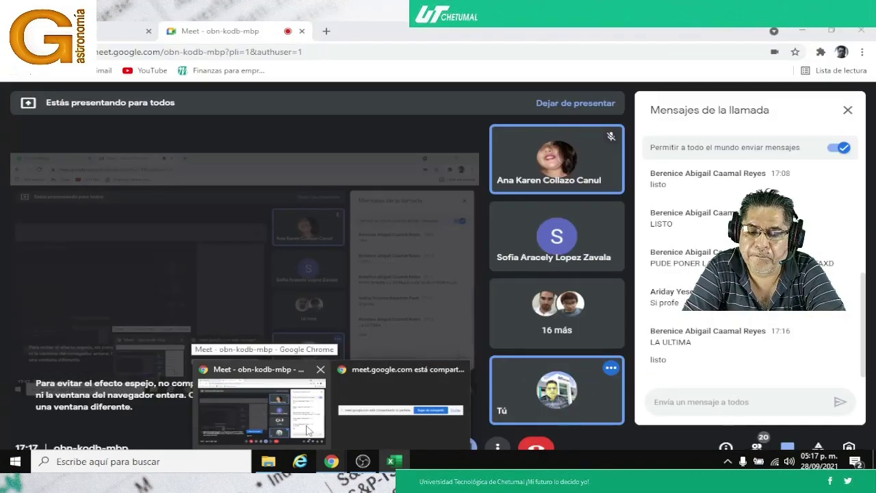
left_click(390, 463)
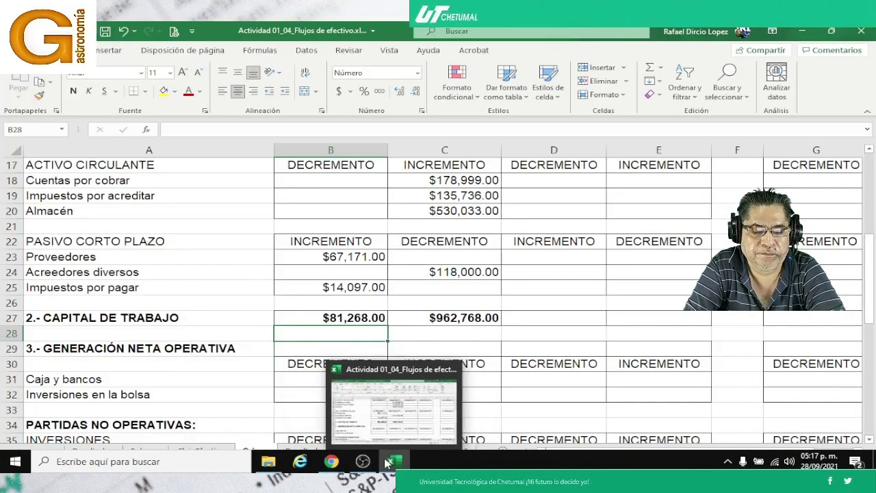
left_click(389, 462)
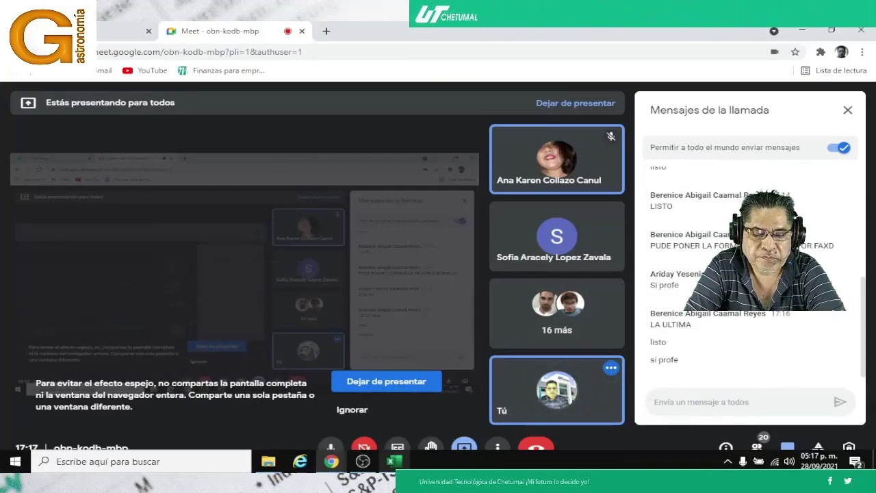
mouse_move(397, 464)
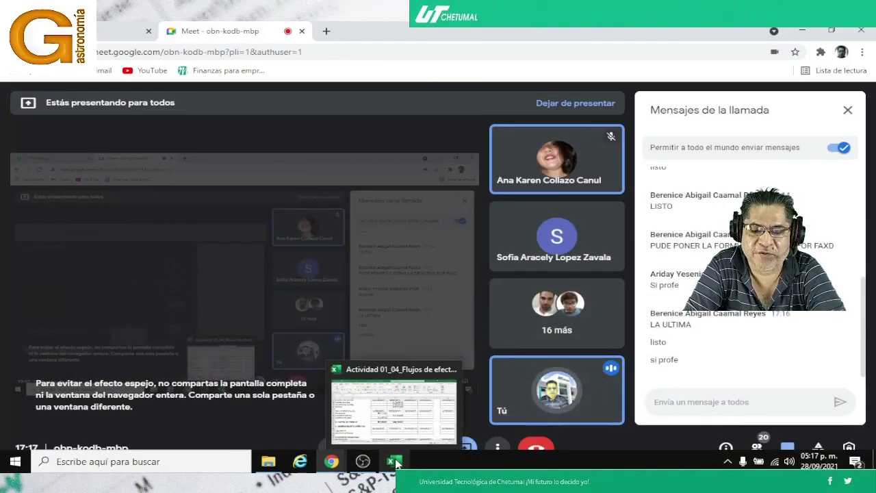
left_click(397, 424)
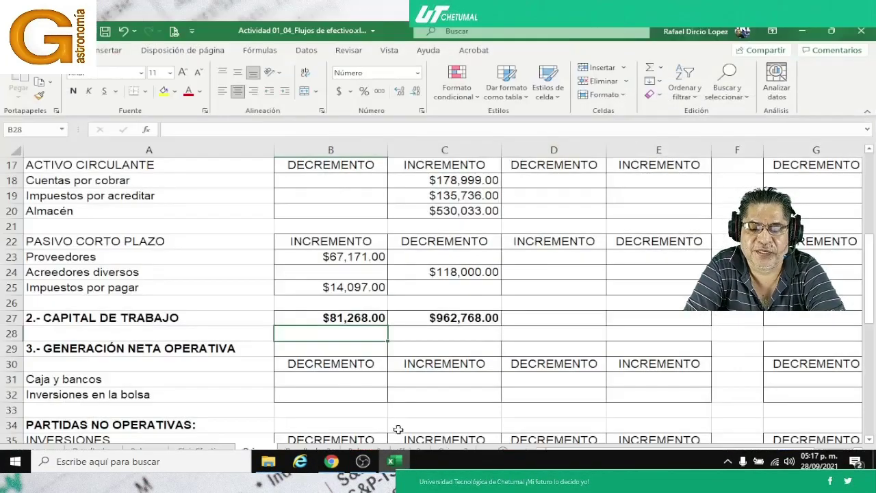
Link the increment of Caja y bancos in C31 to the Balance sheet with =Balance!E5.
left_click(349, 382)
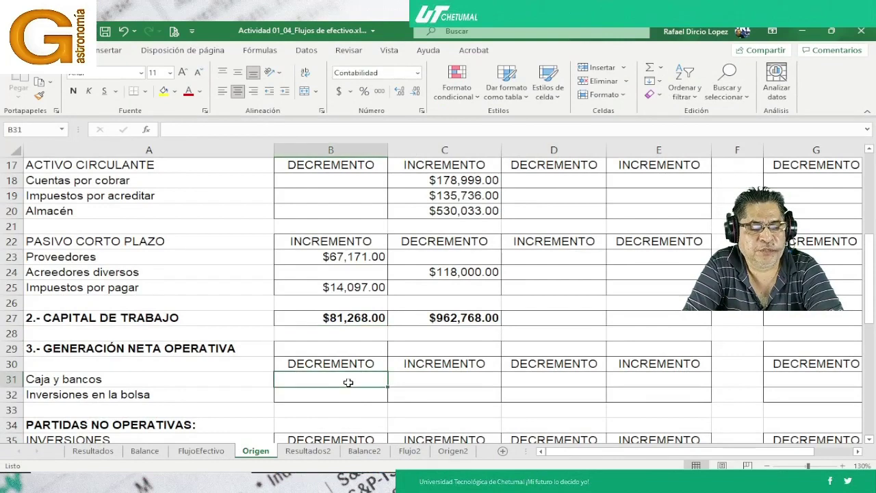
left_click(431, 383)
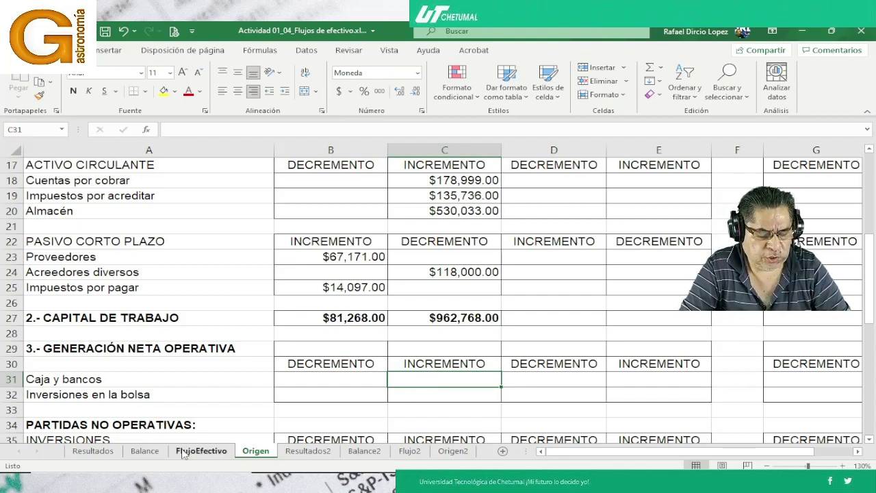
type("=")
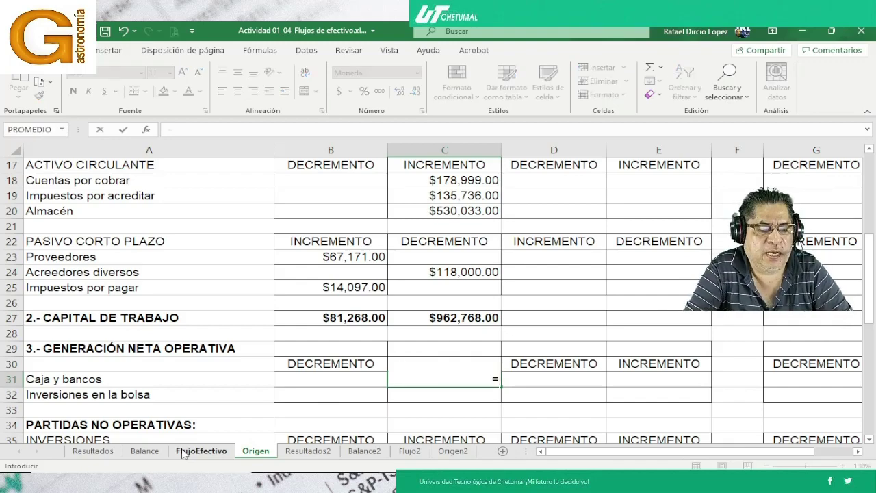
left_click(144, 451)
scroll(509, 299, "up", 4)
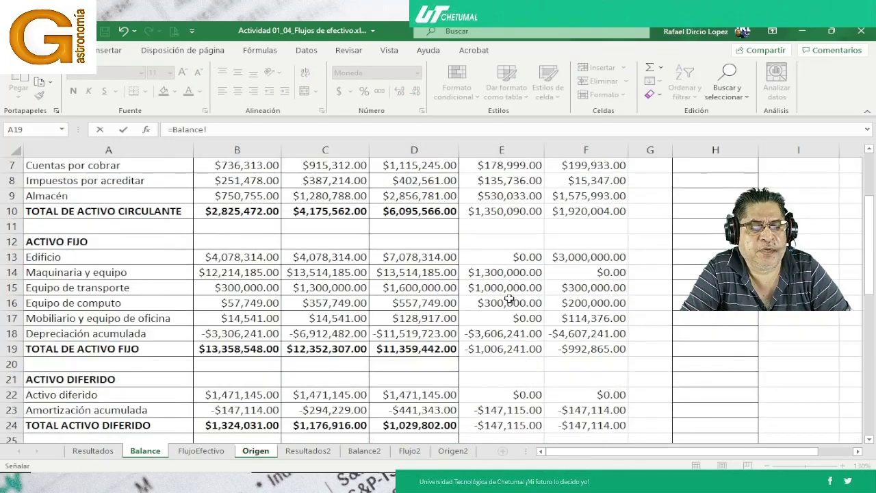
scroll(509, 299, "up", 2)
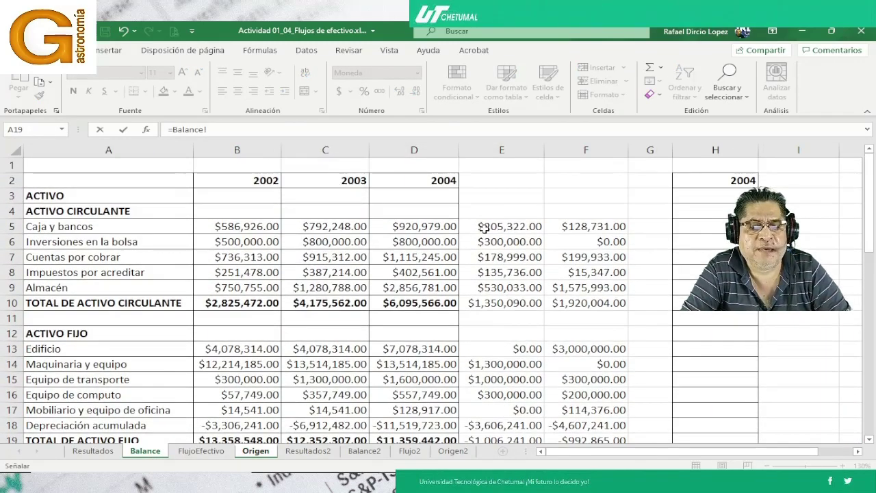
left_click(484, 229)
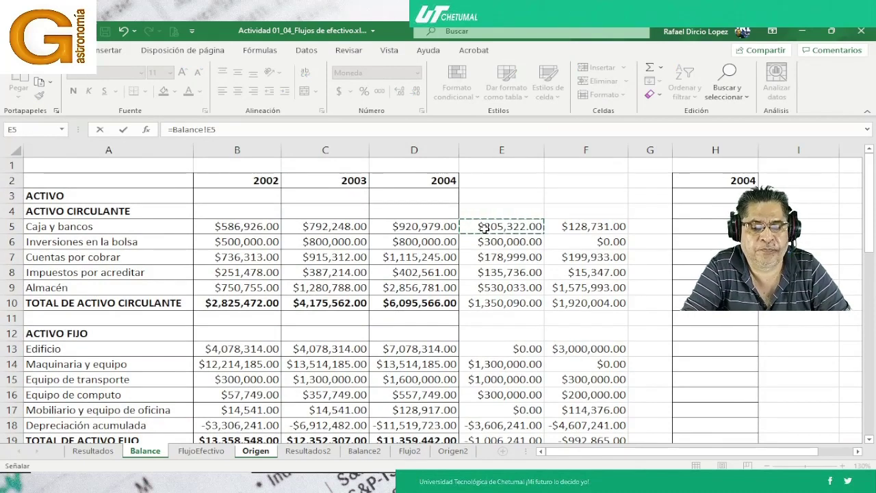
key("Return")
key("Up")
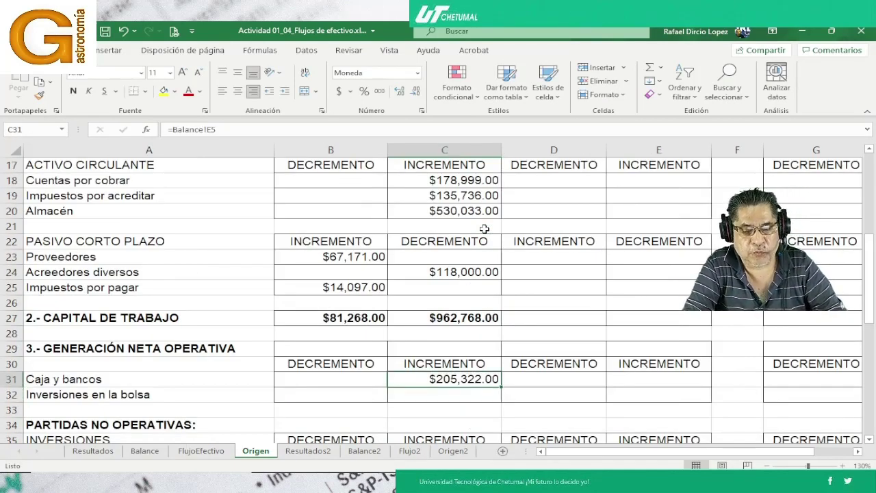
Copy the Caja y bancos formula from C31 into C32 for Inversiones en la bolsa.
key("ctrl+c")
key("Down")
key("Return")
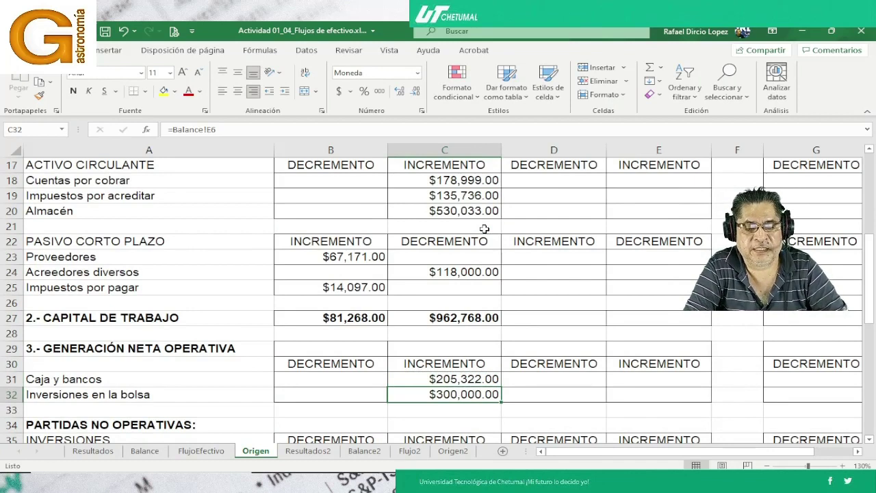
Review the Balance sheet references in the Caja y bancos (C31) and Inversiones en la bolsa (C32) formulas.
key("Up")
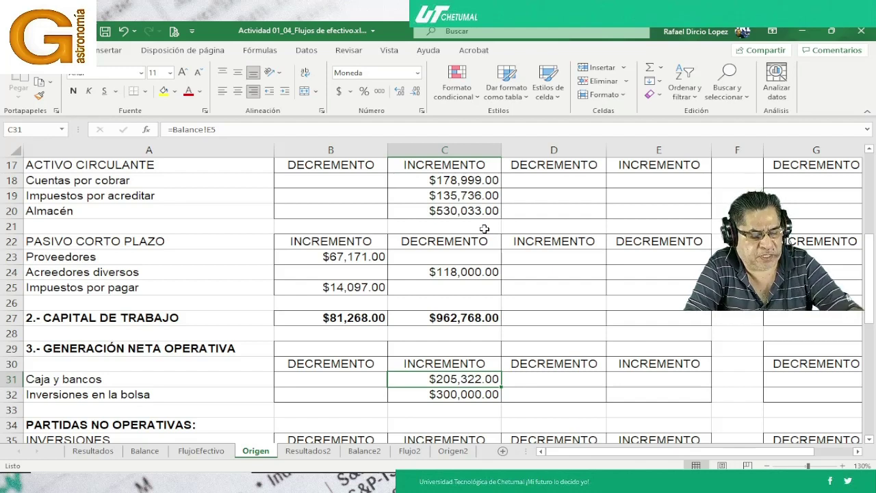
key("F2")
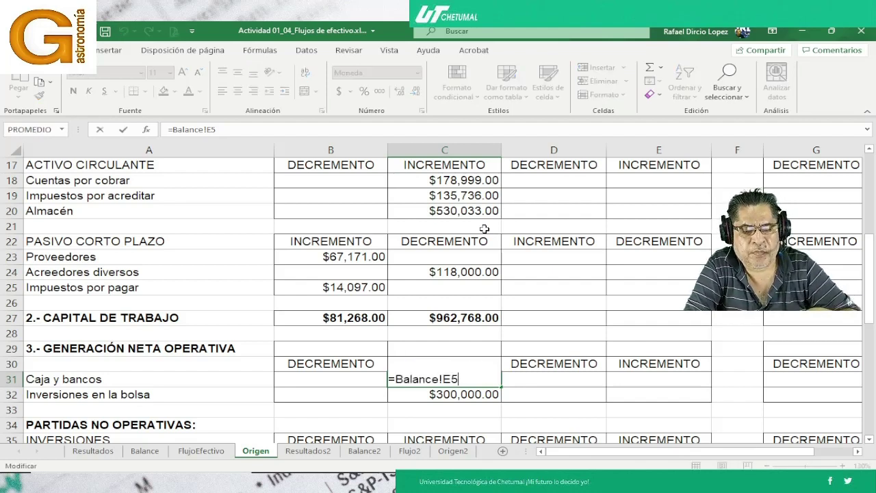
key("Return")
key("F2")
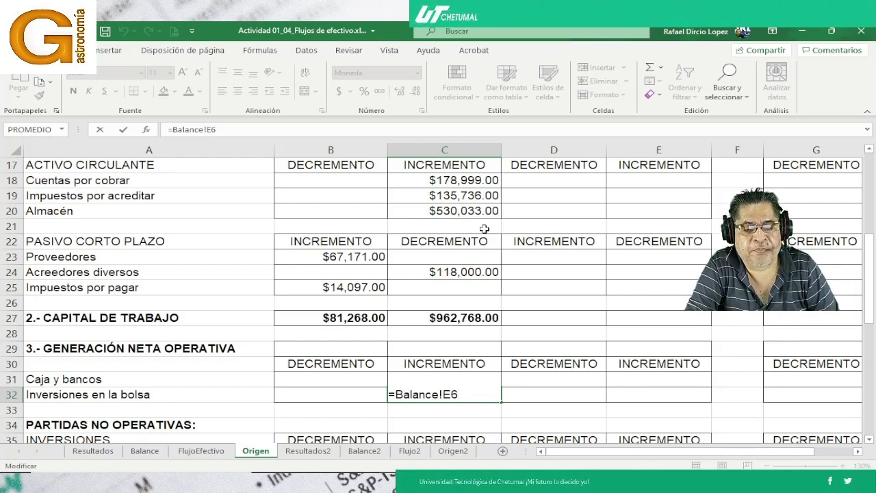
key("Return")
Total 3.- GENERACIÓN NETA OPERATIVA in B29 with =SUMA(B31:B32).
key("Up")
key("Up")
key("Up")
key("Up")
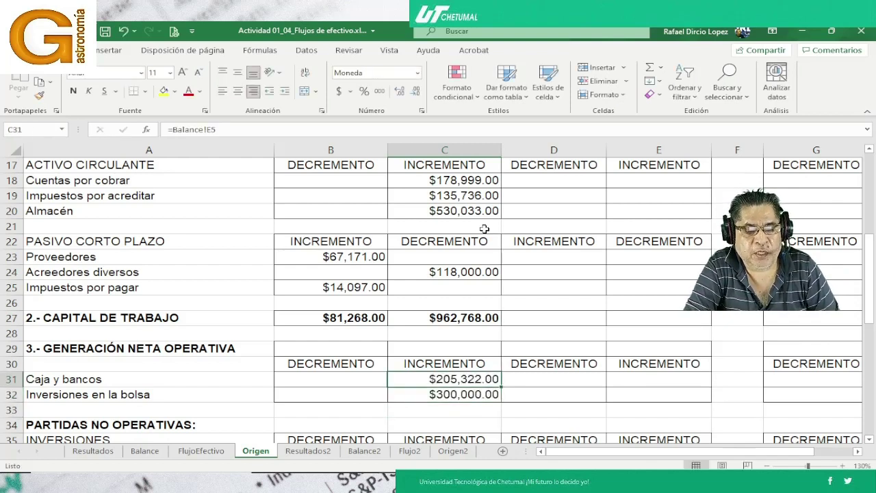
key("Left")
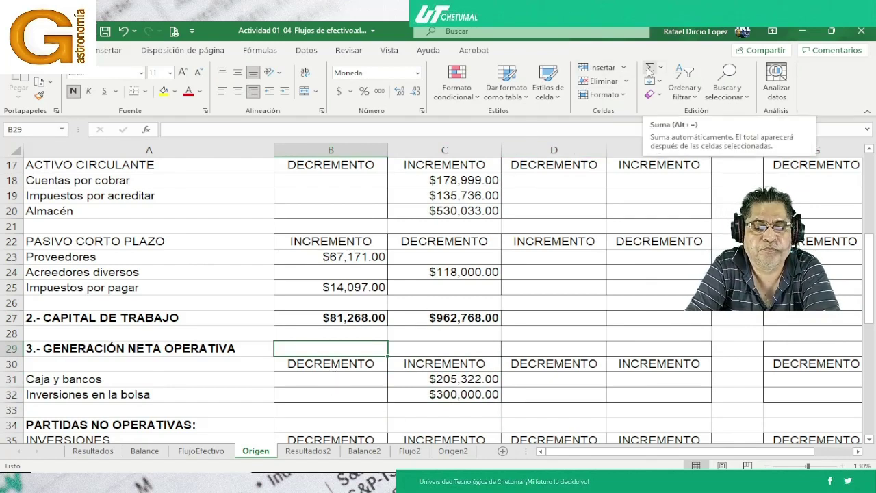
left_click(650, 70)
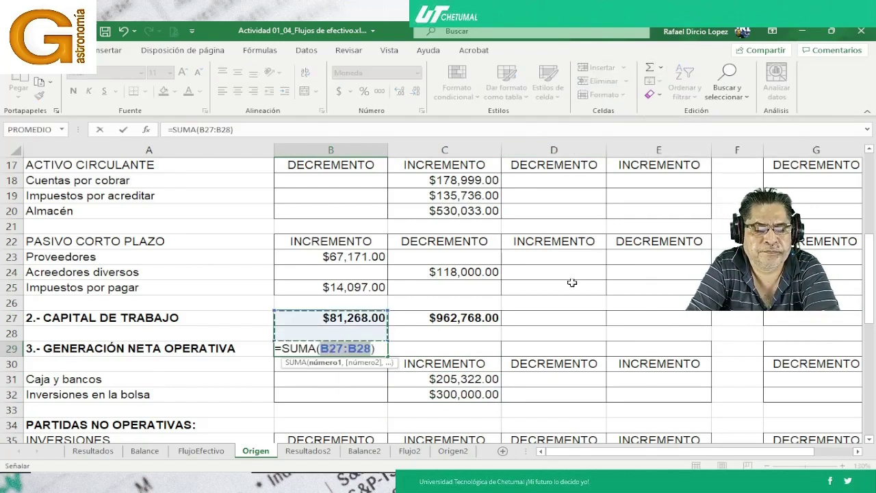
mouse_move(283, 380)
left_mouse_down()
mouse_move(290, 395)
mouse_move(285, 379)
mouse_move(289, 390)
mouse_move(277, 394)
left_mouse_up()
left_click(285, 394)
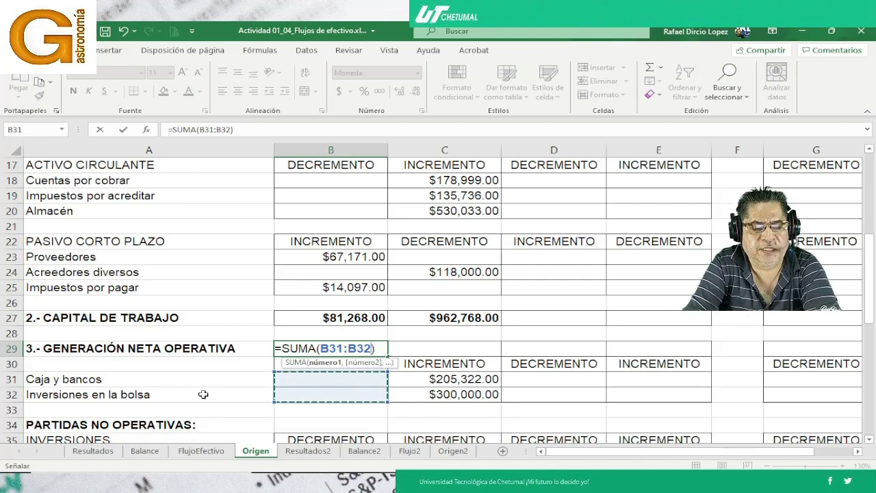
key("Return")
Copy the 3.- GENERACIÓN NETA OPERATIVA total formula from B29 into C29.
key("Up")
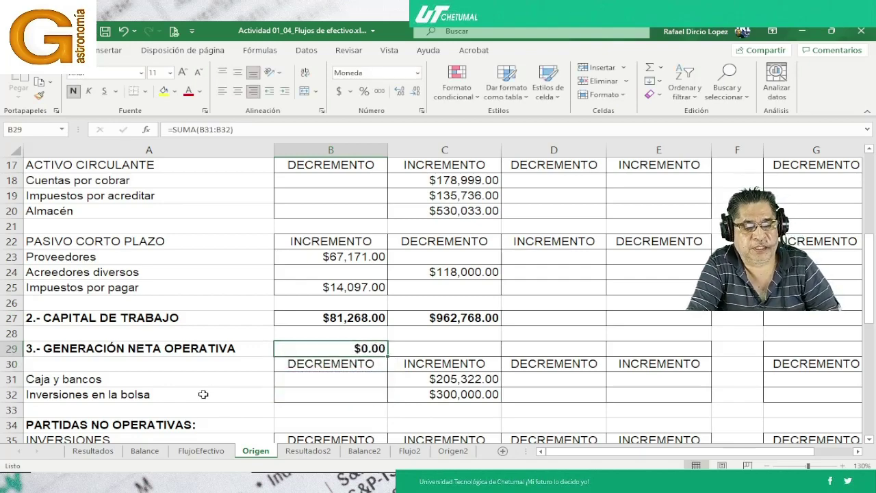
key("ctrl+c")
key("Right")
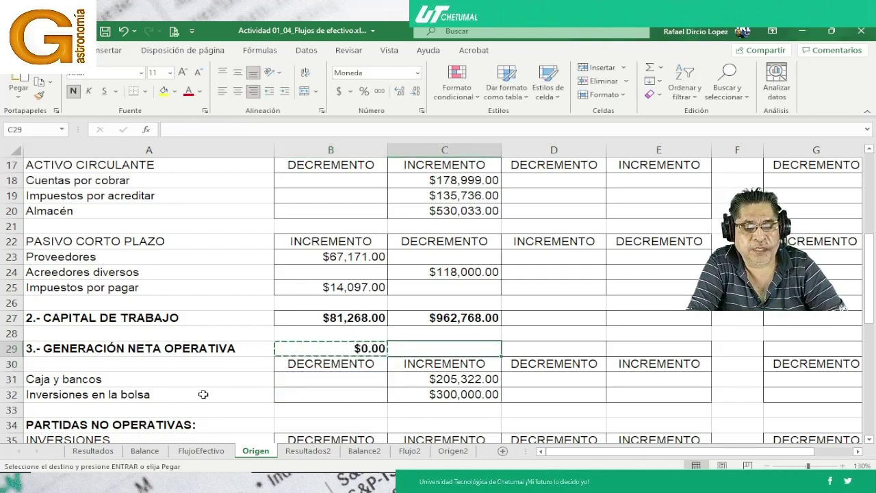
key("ctrl+v")
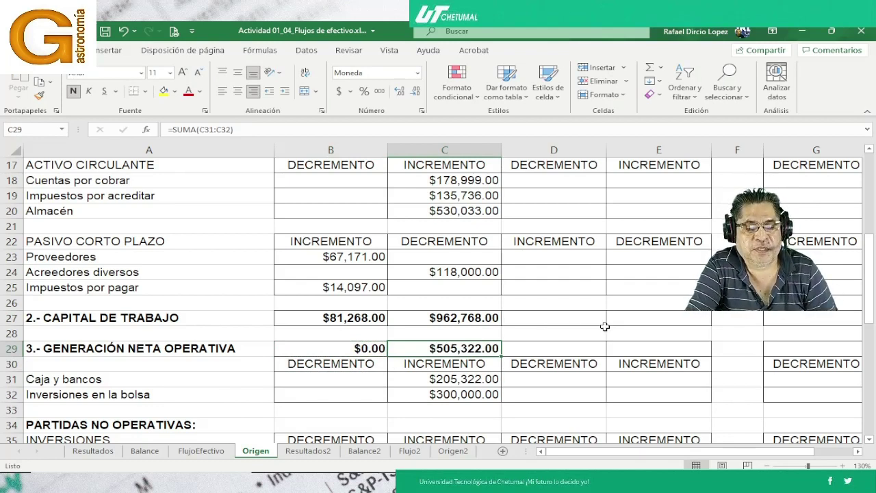
Review the working capital and net operating generation sections, including the cell range summed by the total in C29.
scroll(605, 326, "up", 1)
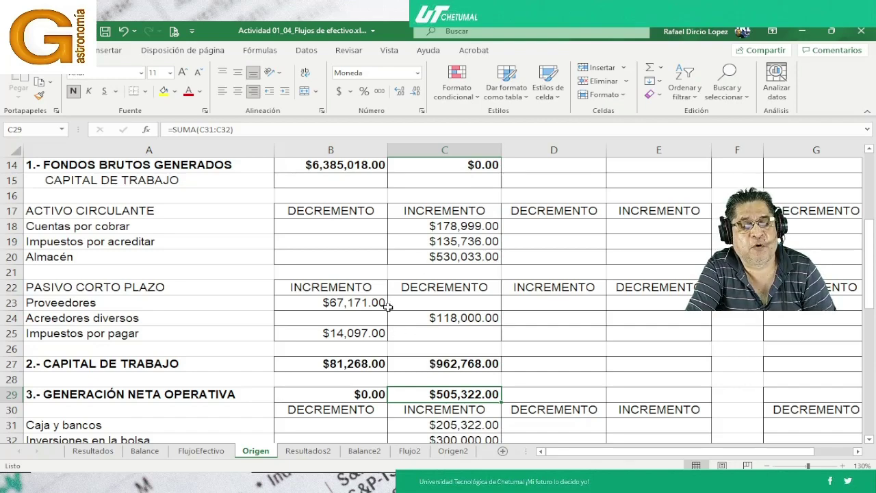
scroll(477, 320, "down", 1)
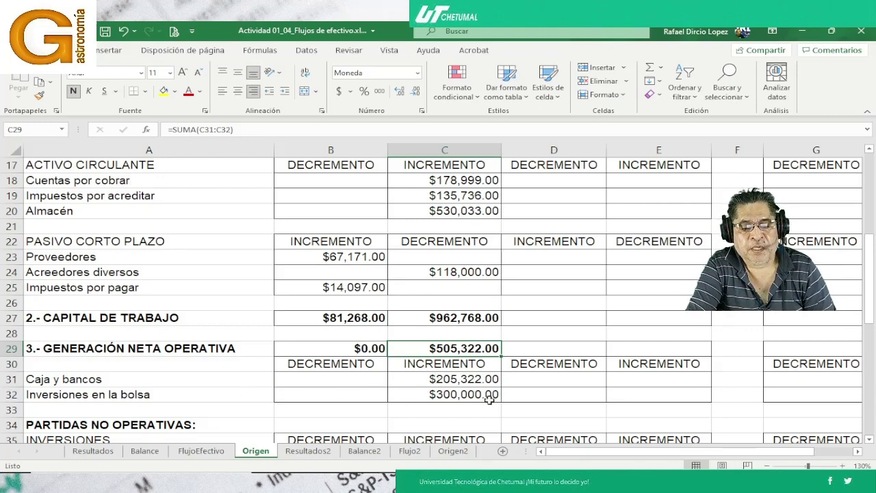
left_click(869, 439)
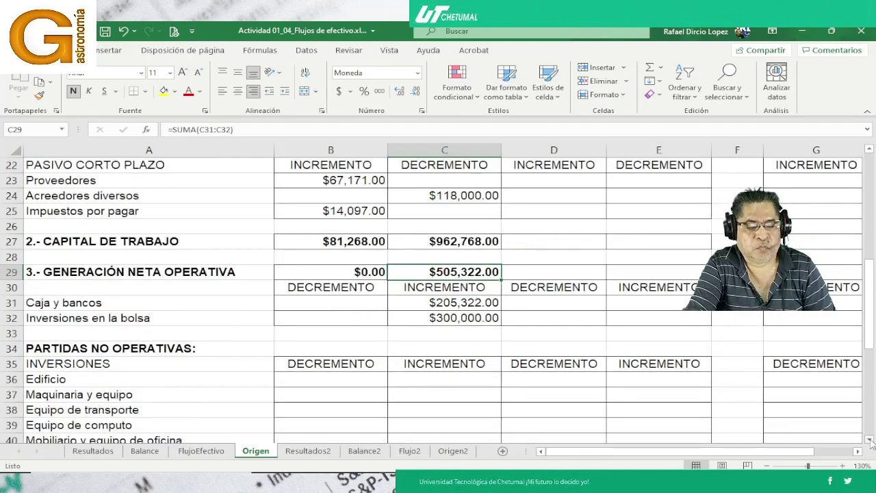
key("F2")
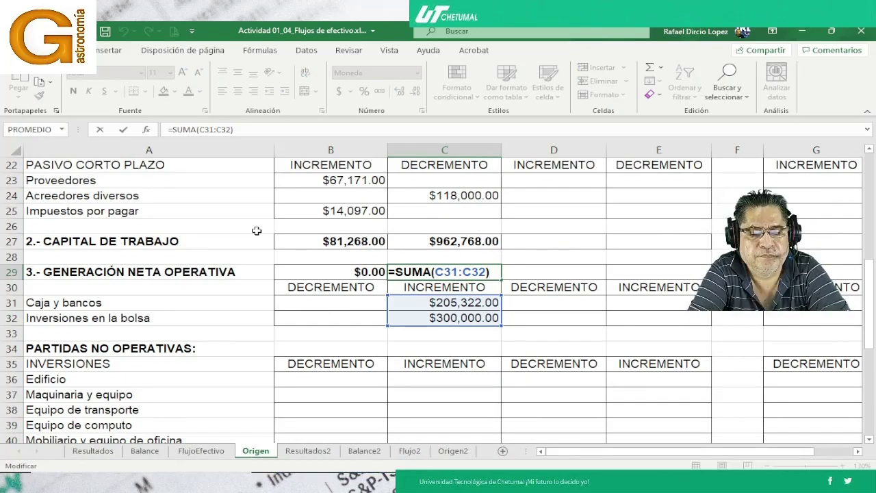
key("Return")
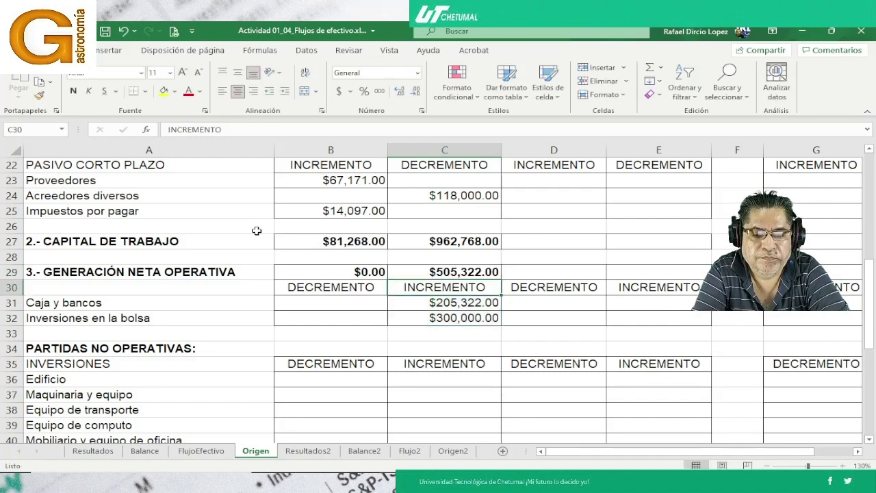
key("Down")
key("Down")
key("Down")
key("Down")
key("Down")
key("Down")
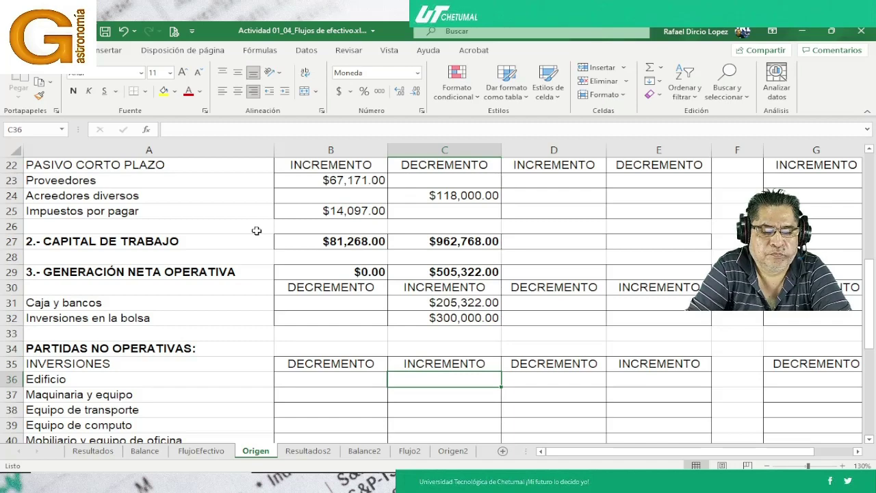
Switch to the Google Meet call in Chrome, look through the participant list, and return to the Excel workbook.
mouse_move(373, 482)
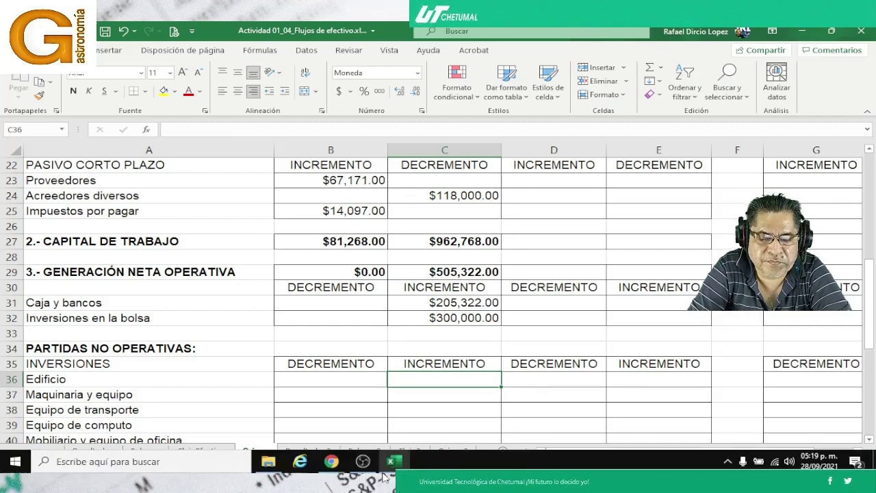
mouse_move(334, 464)
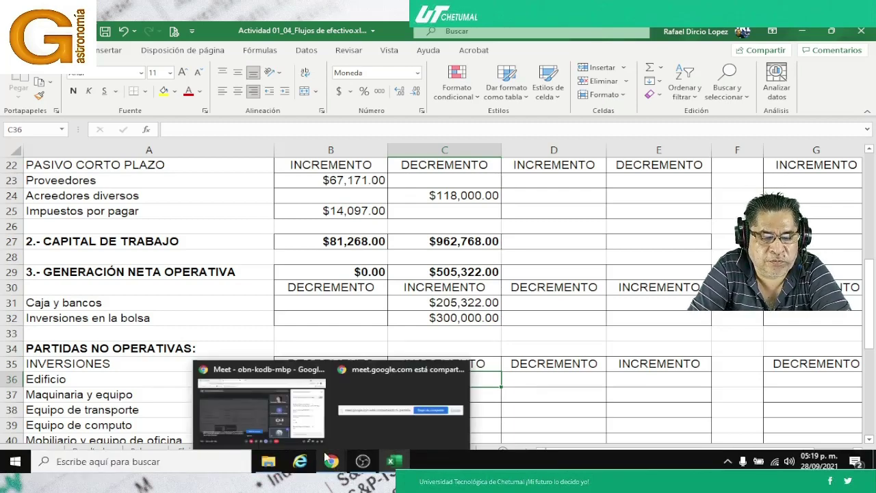
left_click(308, 421)
scroll(705, 328, "down", 3)
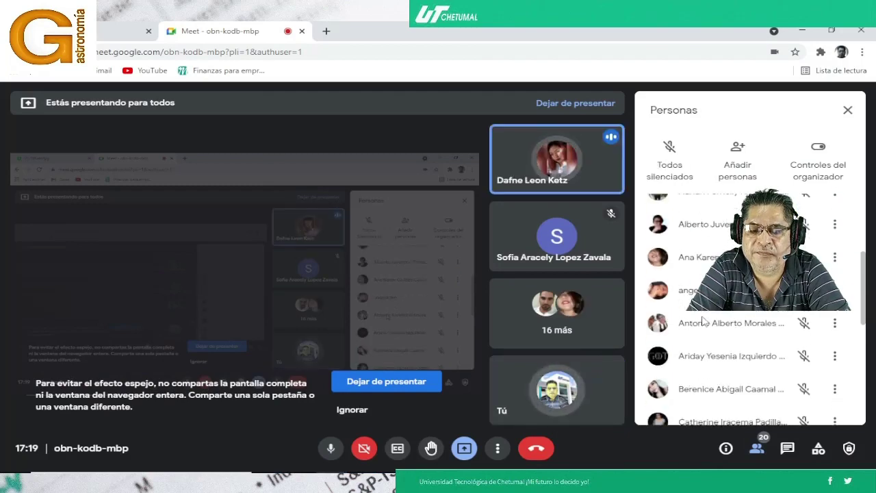
scroll(698, 319, "down", 1)
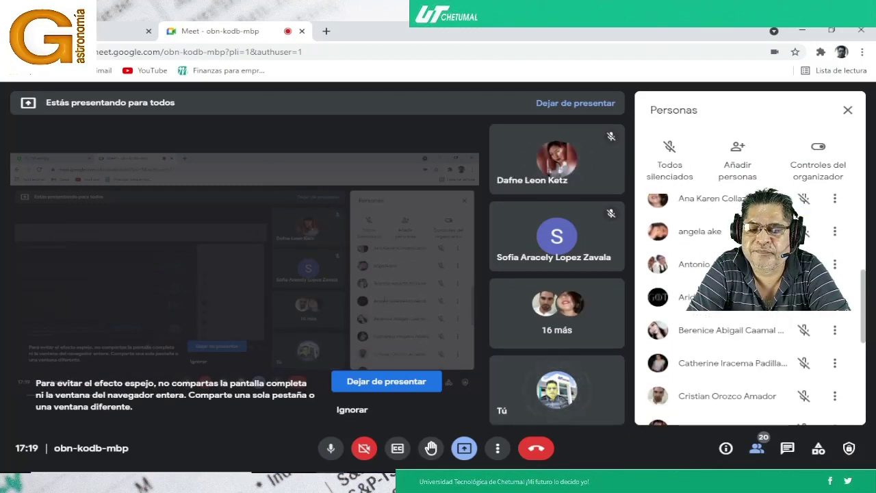
scroll(732, 308, "down", 3)
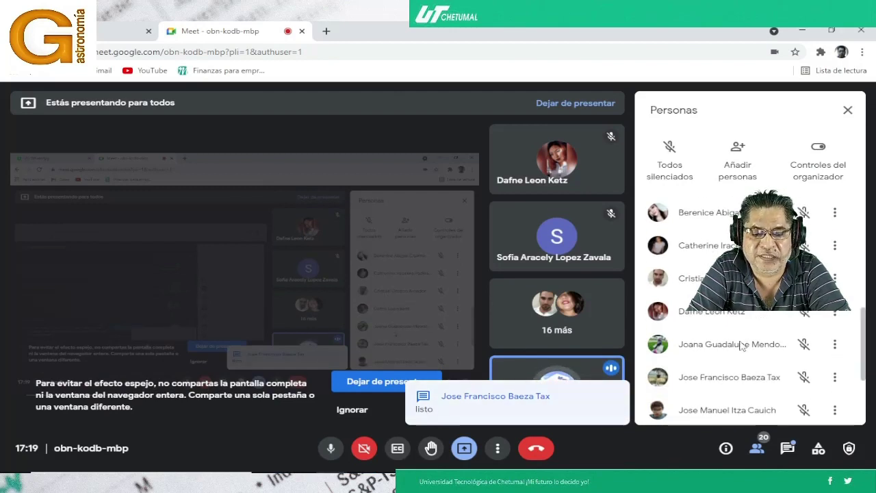
scroll(741, 346, "down", 2)
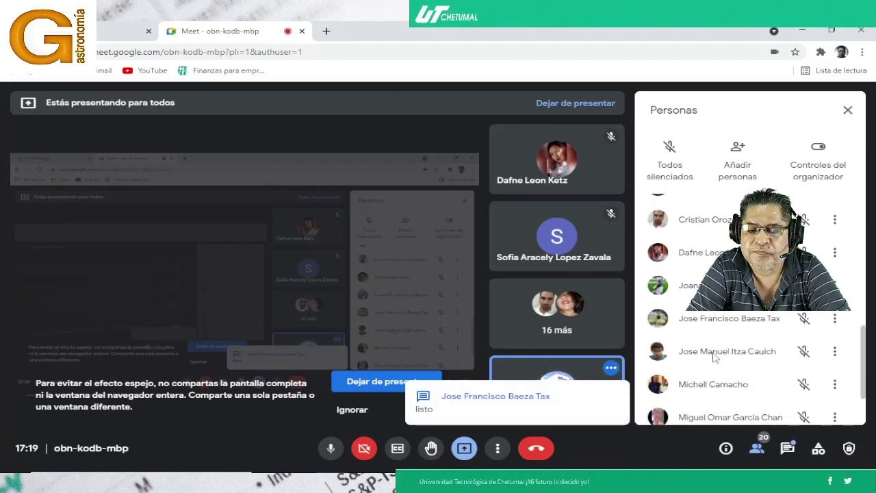
scroll(714, 356, "up", 2)
scroll(714, 356, "down", 4)
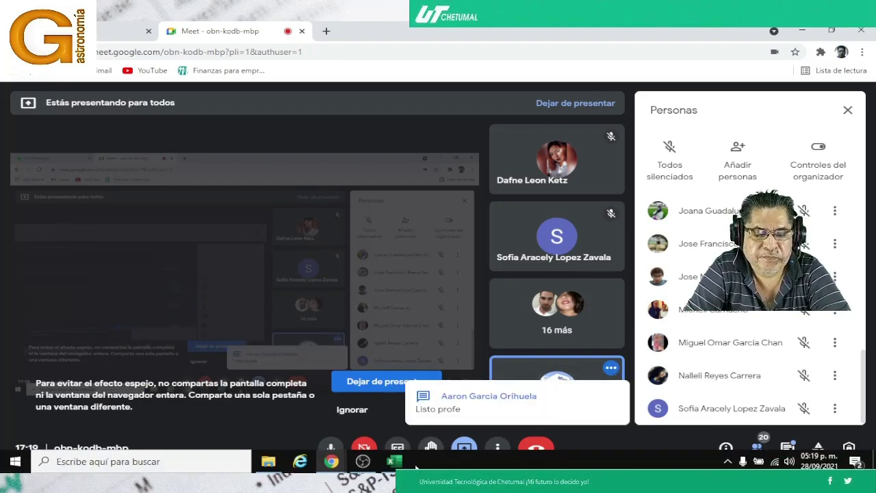
left_click(392, 470)
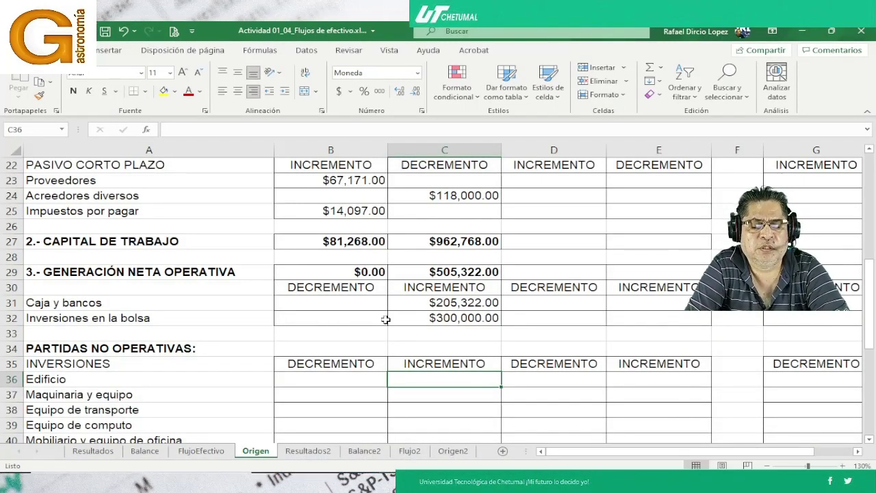
Examine the PARTIDAS NO OPERATIVAS block on the Origen sheet, covering the INVERSIONES, FINANCIAMIENTOS and CAPITAL sections.
scroll(427, 273, "up", 4)
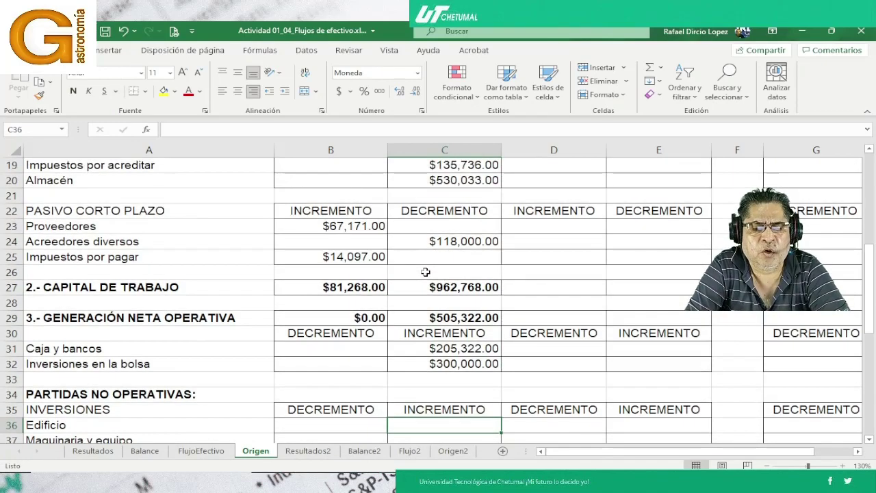
scroll(425, 272, "down", 8)
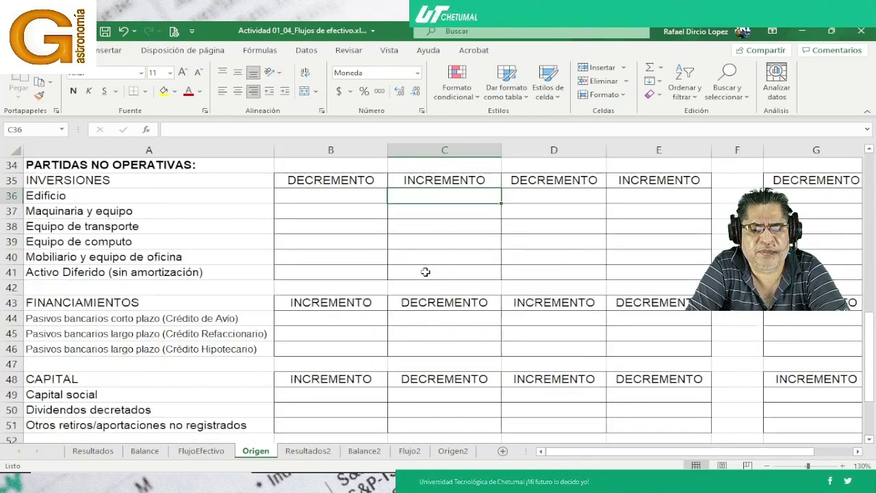
scroll(425, 272, "up", 1)
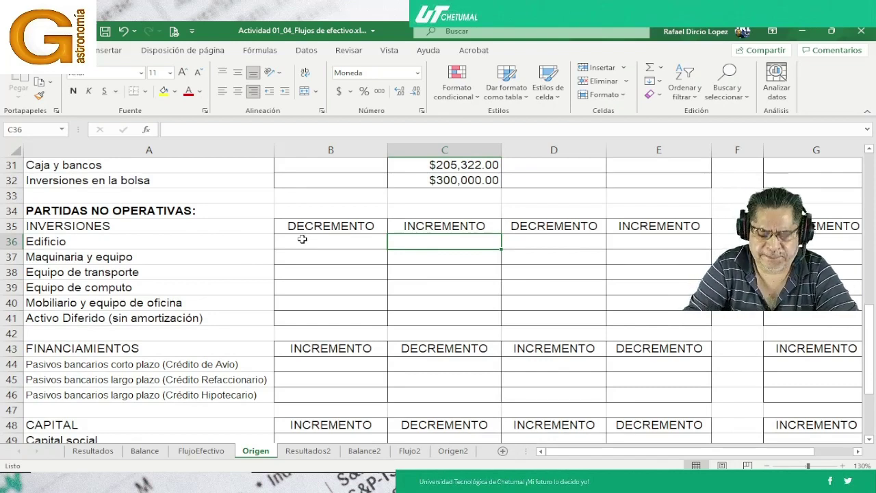
left_click(302, 238)
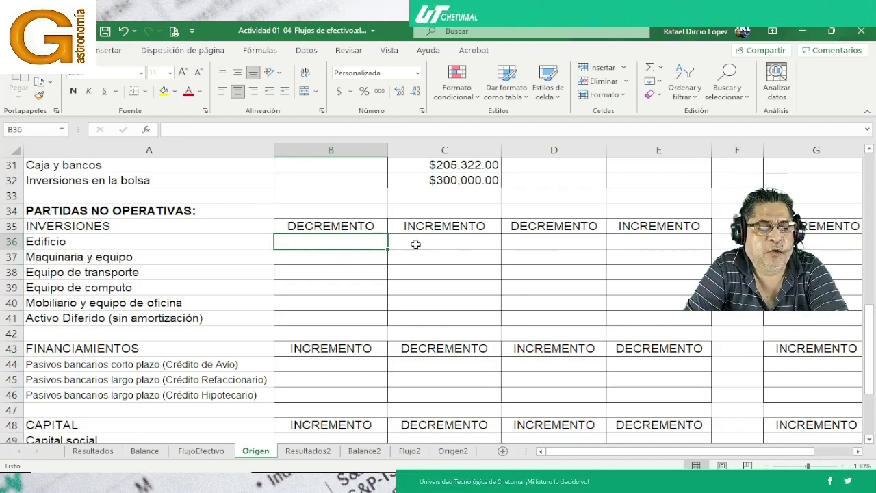
scroll(373, 246, "up", 1)
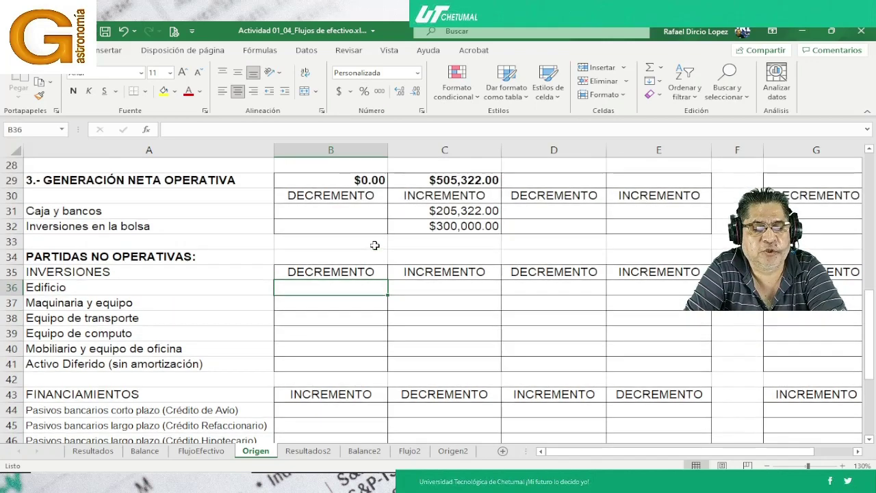
scroll(374, 250, "down", 2)
scroll(373, 251, "down", 1)
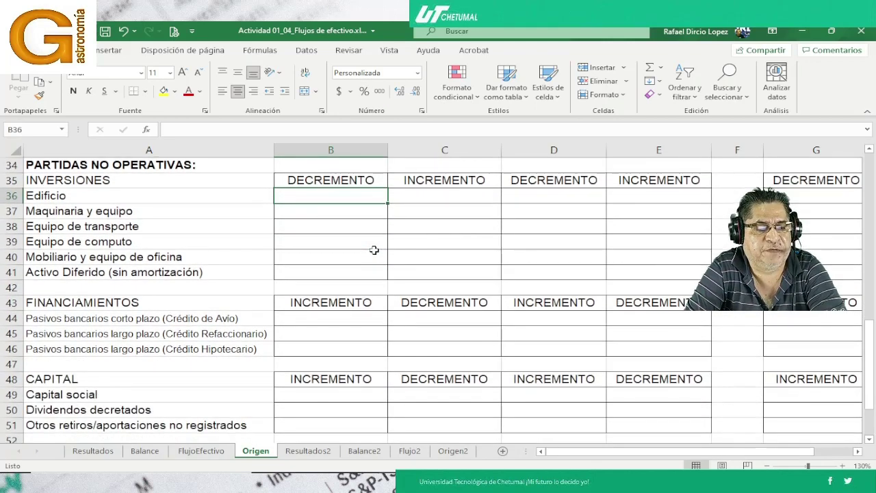
Link the Edificio increment in C36 to the Balance sheet with =Balance!E13 and fill the formula down to C40.
left_click(425, 196)
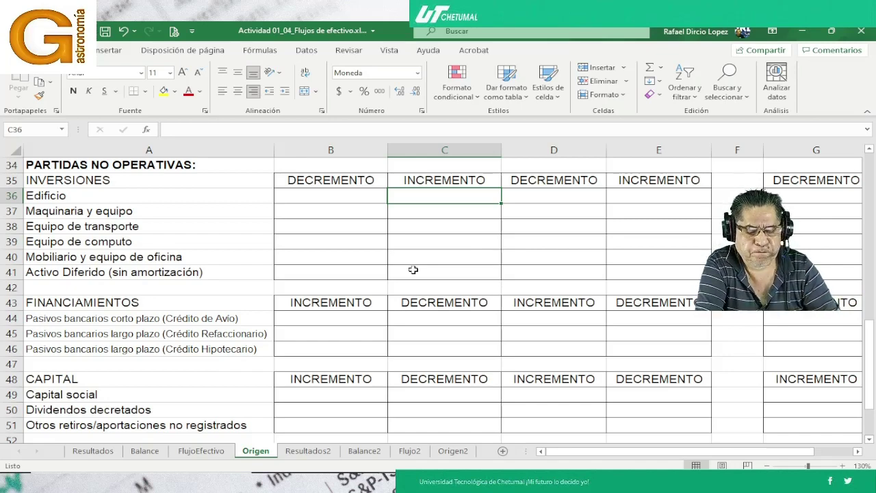
type("=")
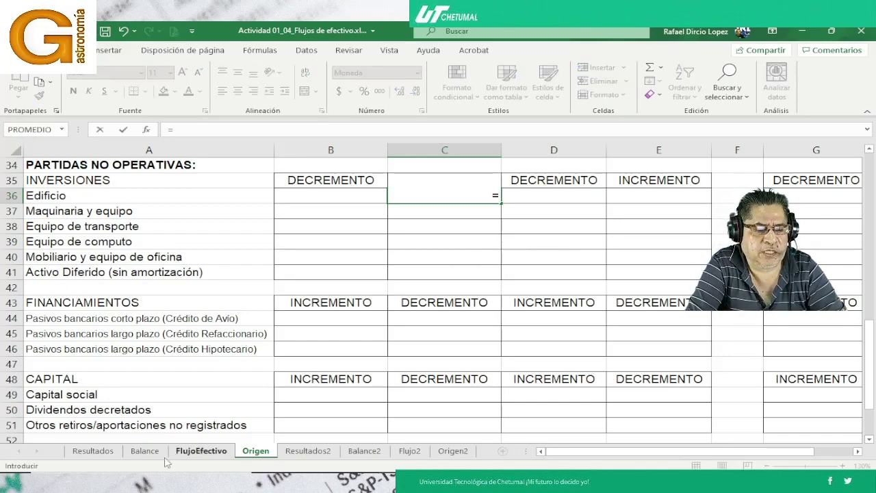
left_click(145, 450)
scroll(384, 325, "down", 1)
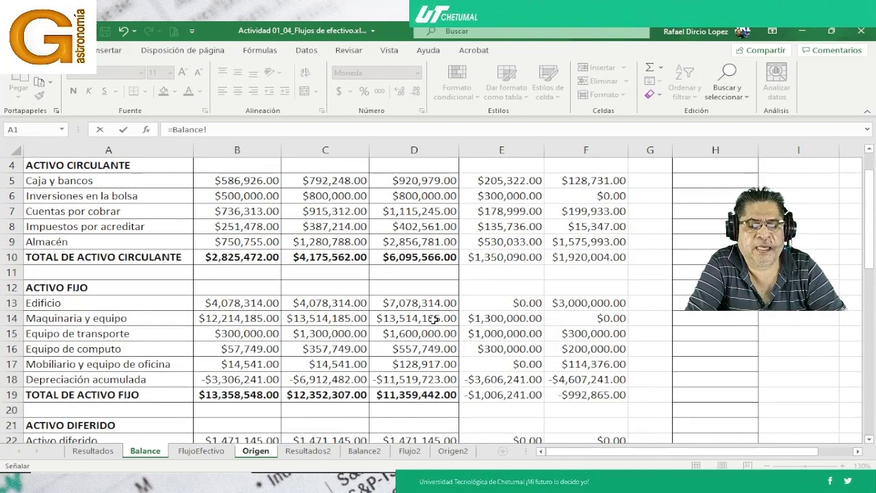
left_click(483, 301)
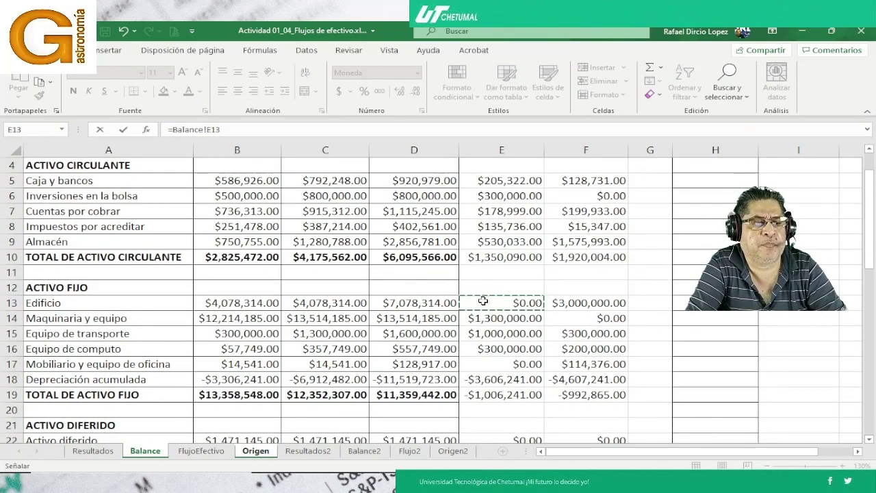
key("Return")
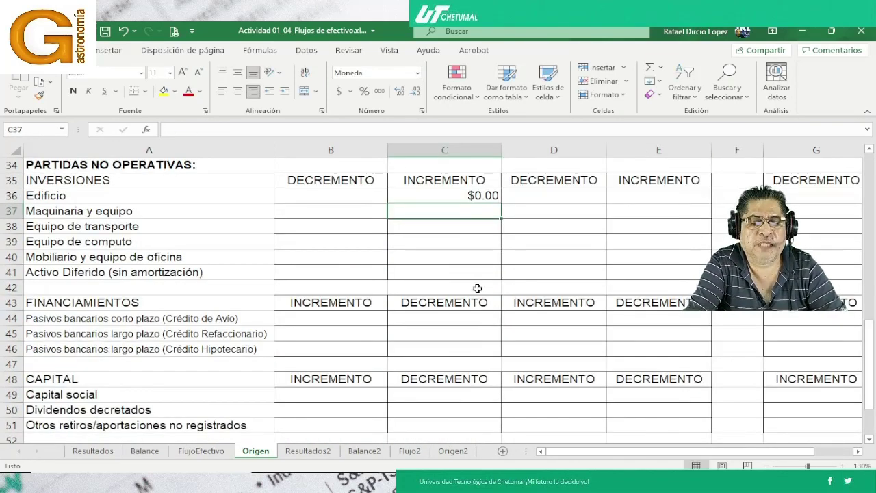
left_click(426, 195)
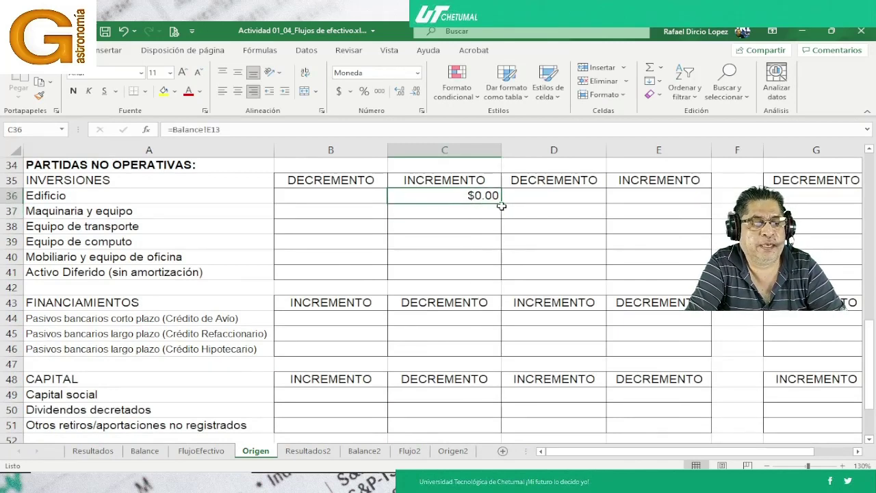
left_click_drag(503, 203, 504, 260)
Check the Balance reference of each filled formula in C36:C40, from Edificio to Mobiliario y equipo de oficina.
left_click(455, 194)
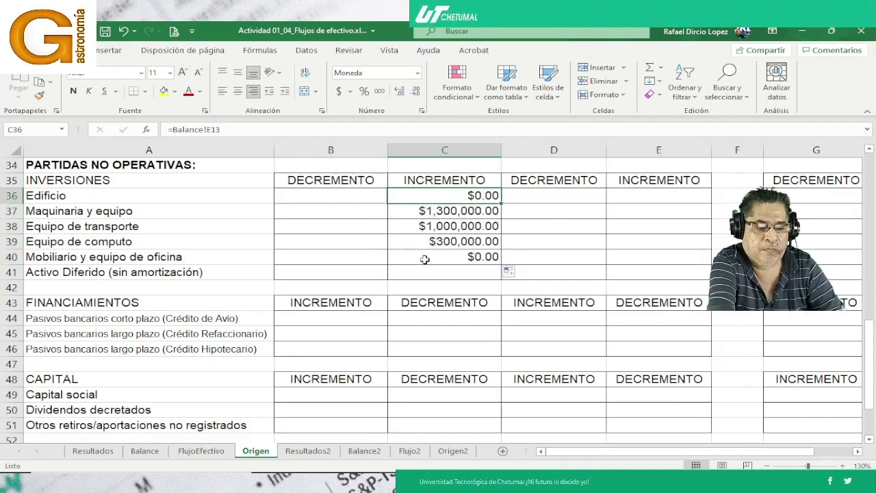
key("F2")
key("Return")
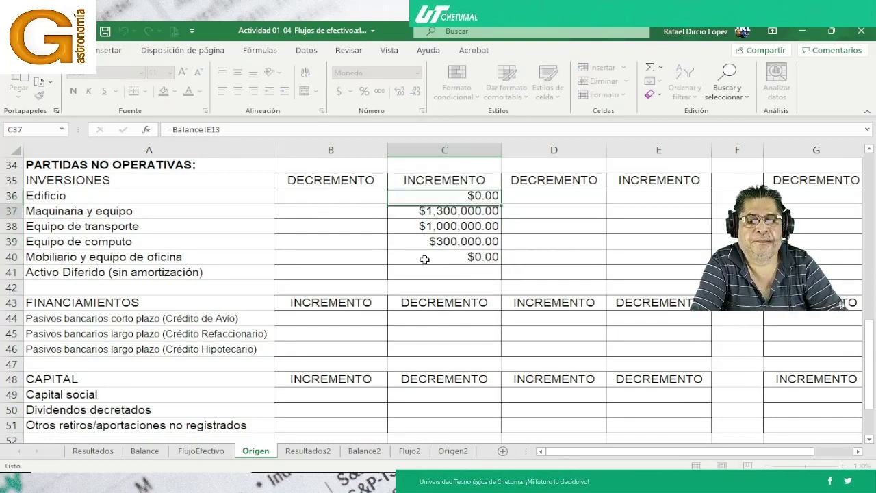
key("F2")
key("Return")
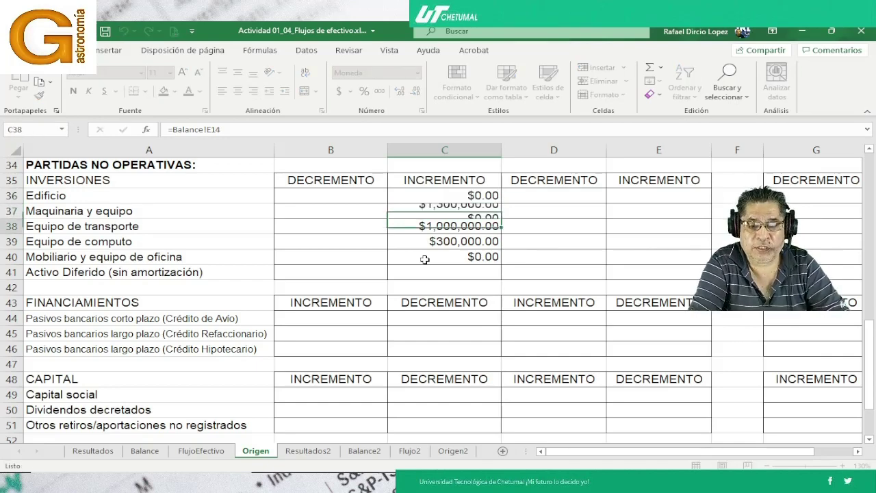
key("F2")
key("Return")
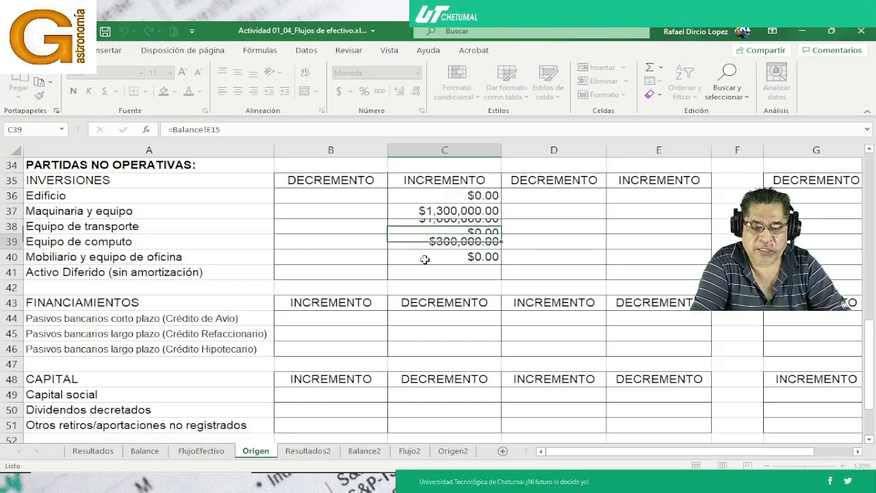
key("F2")
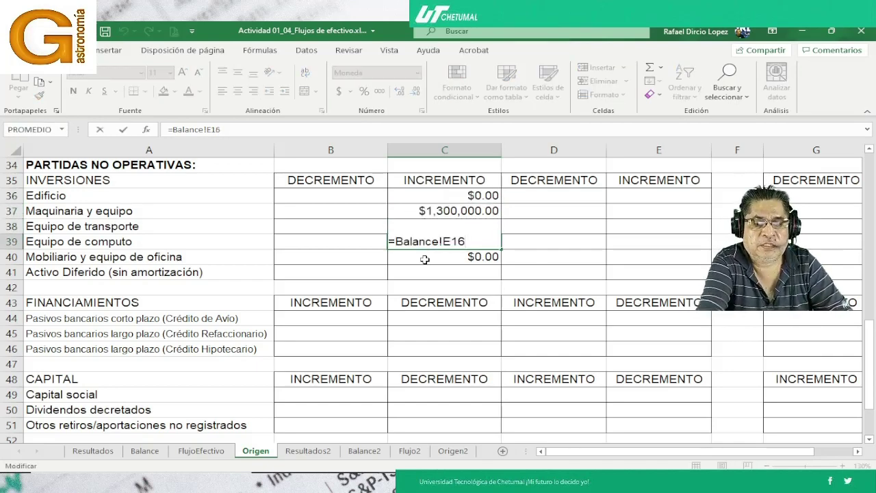
key("Return")
key("F2")
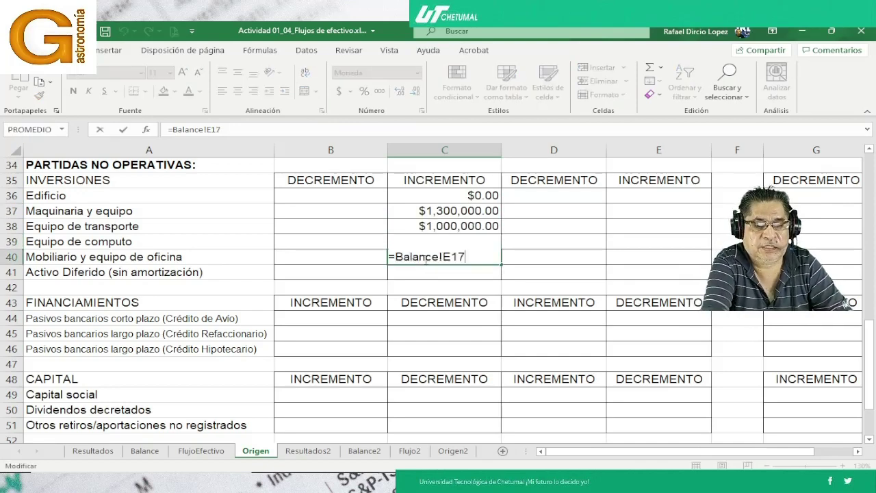
key("Return")
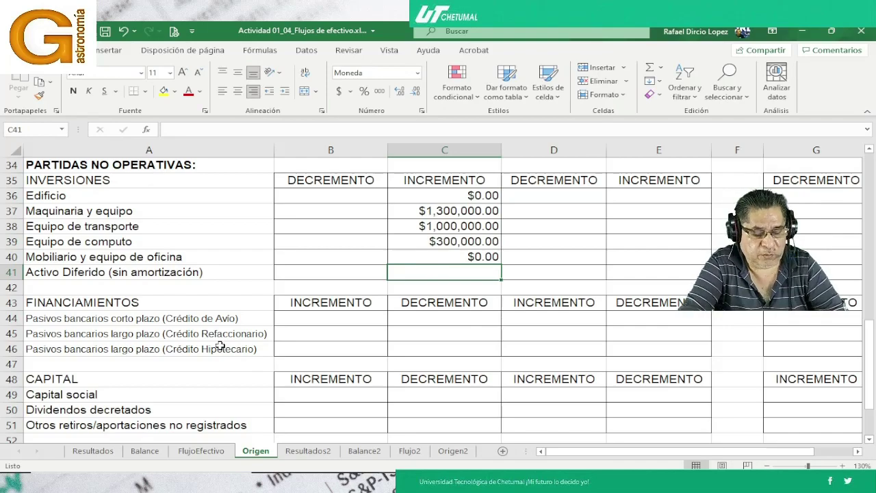
Link the Activo Diferido (sin amortización) increment in C41 to the Balance sheet with =Balance!E22.
type("=")
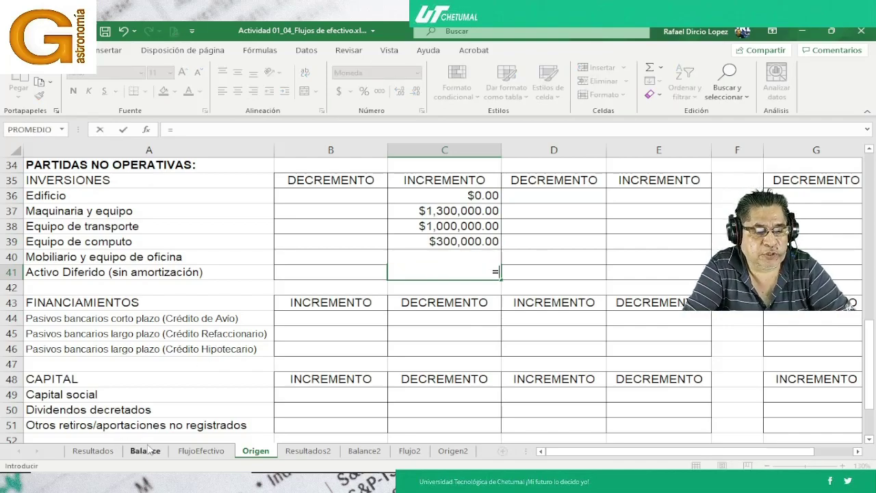
left_click(146, 449)
scroll(293, 354, "down", 1)
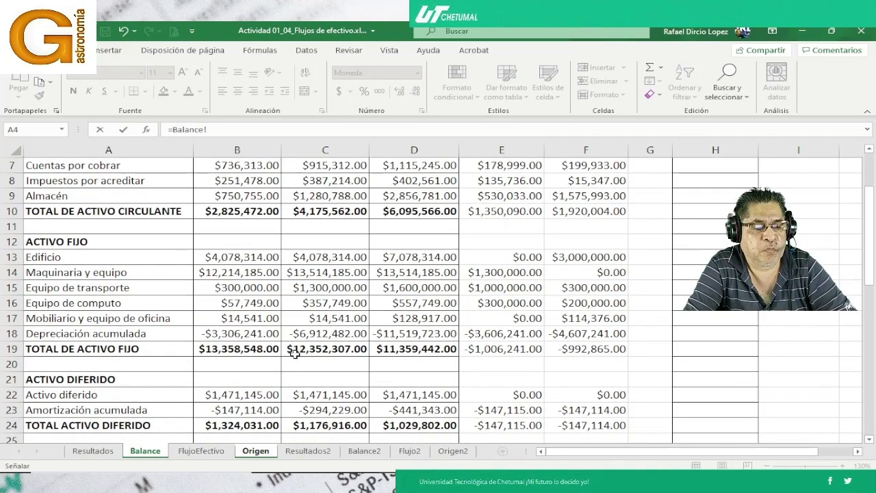
left_click(503, 395)
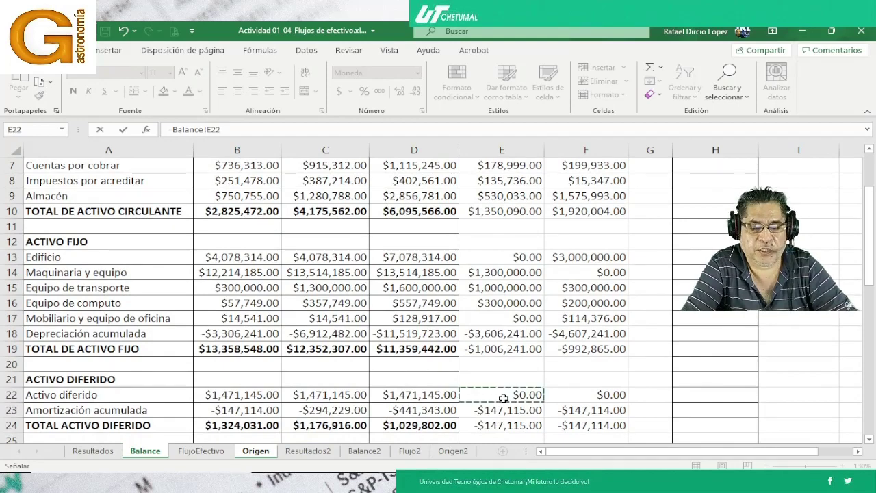
key("Return")
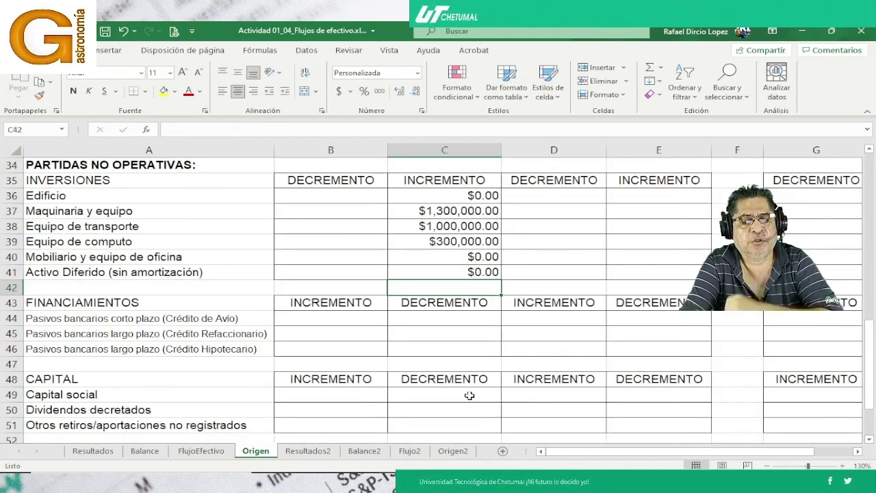
Review the INVERSIONES increments in column C row by row, from Maquinaria y equipo to Activo Diferido.
scroll(469, 395, "up", 4)
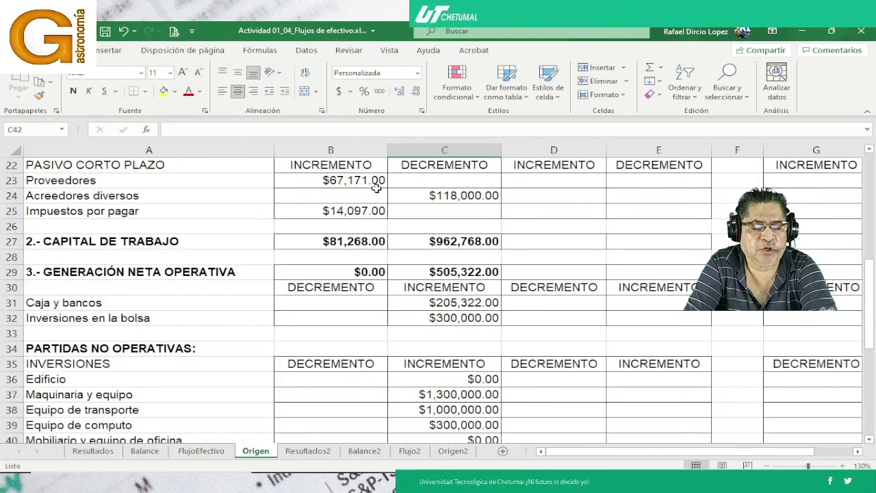
scroll(400, 257, "down", 2)
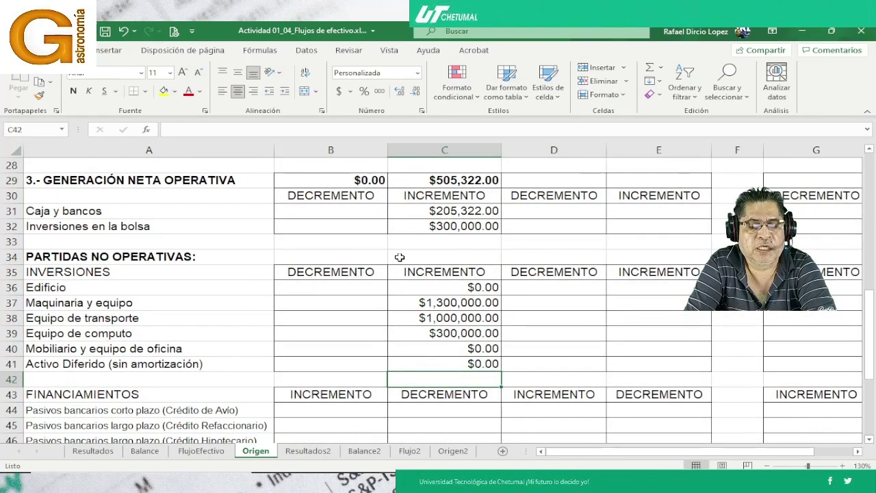
left_click(405, 305)
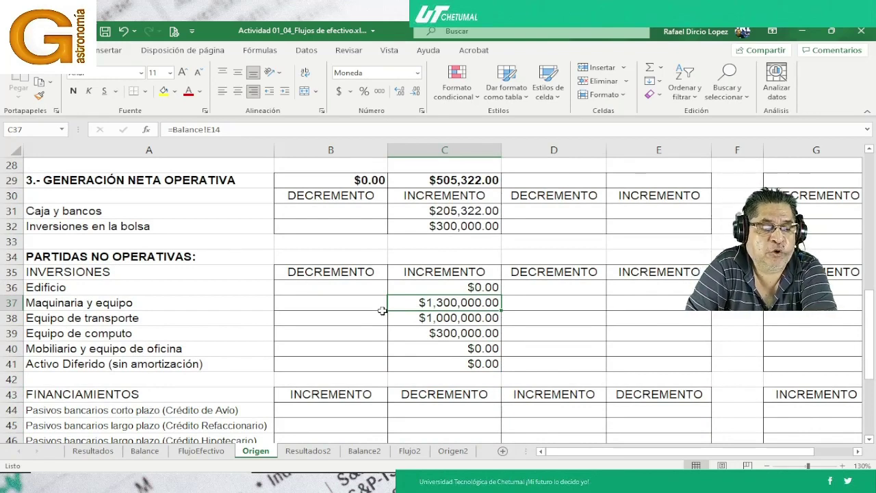
key("Down")
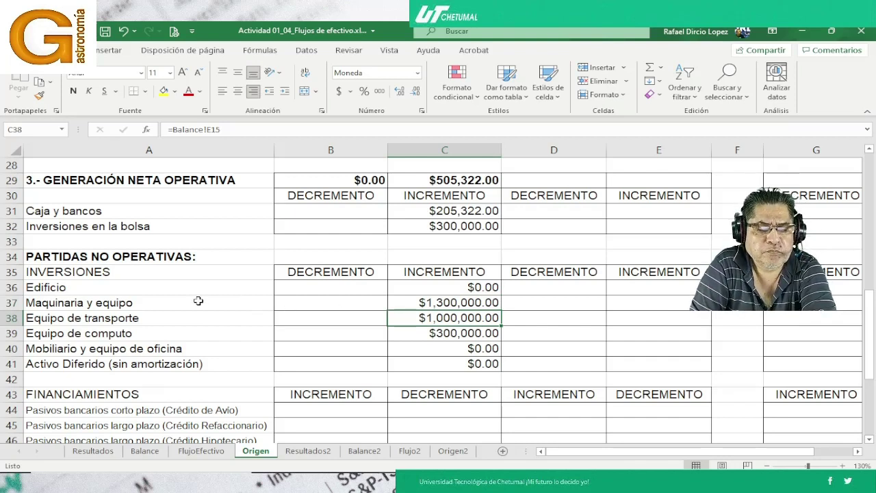
key("Down")
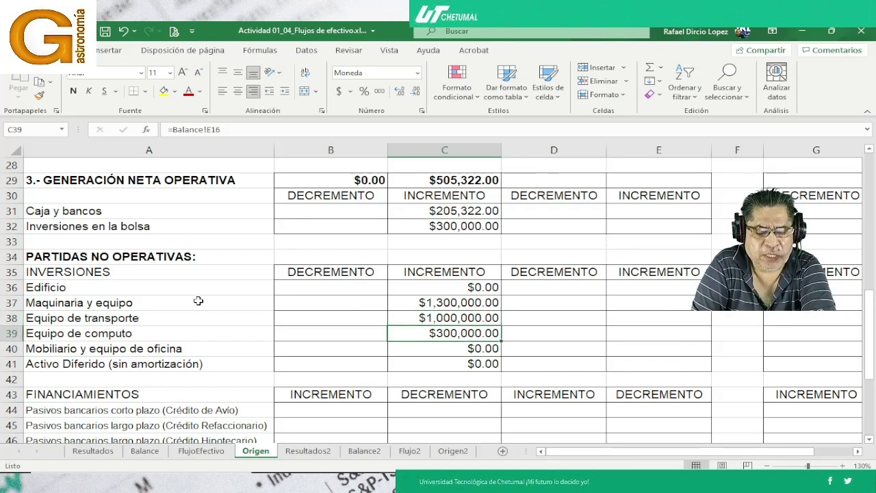
key("Down")
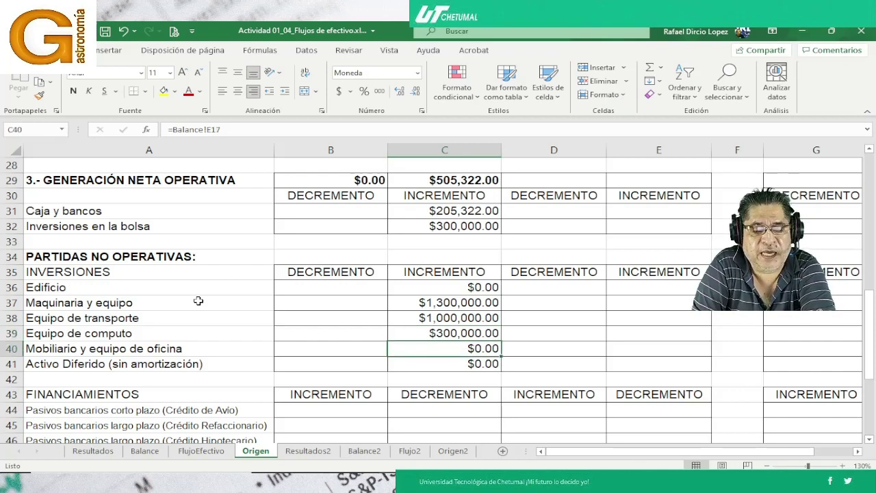
key("Down")
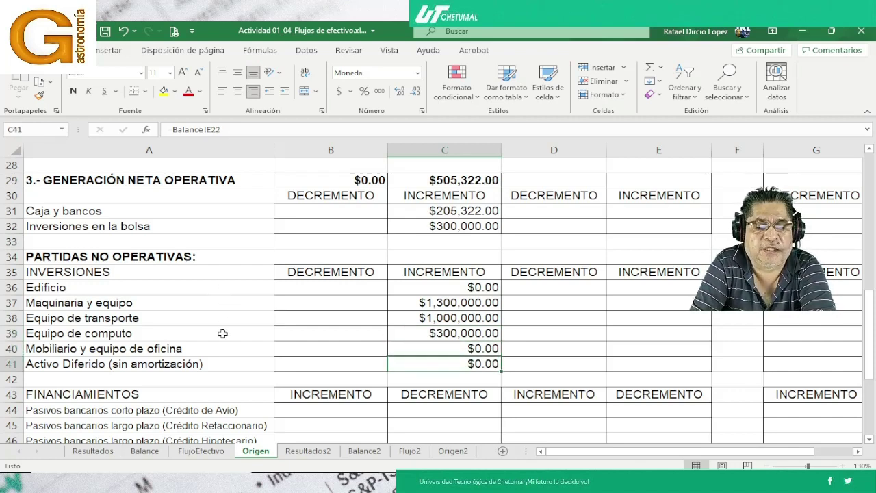
scroll(263, 319, "down", 2)
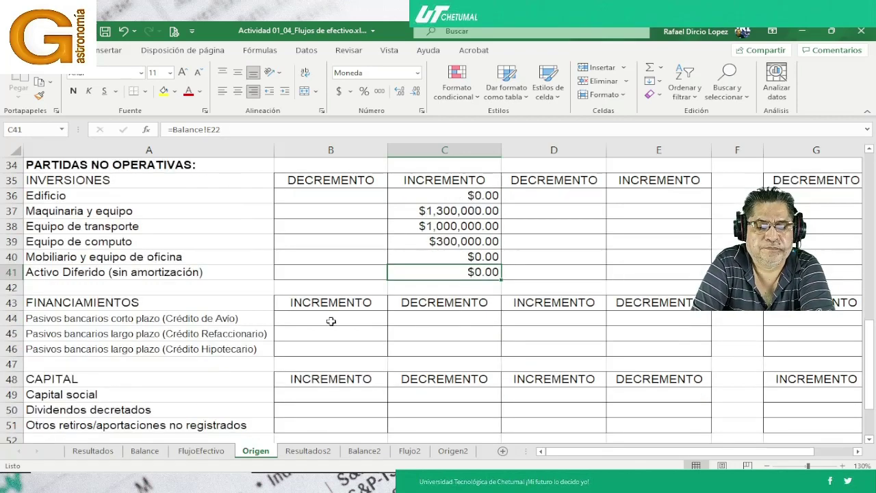
Enter =Balance!E33*-1 in C44 as the decrement of the short-term bank liability (Crédito de Avío).
left_click(416, 319)
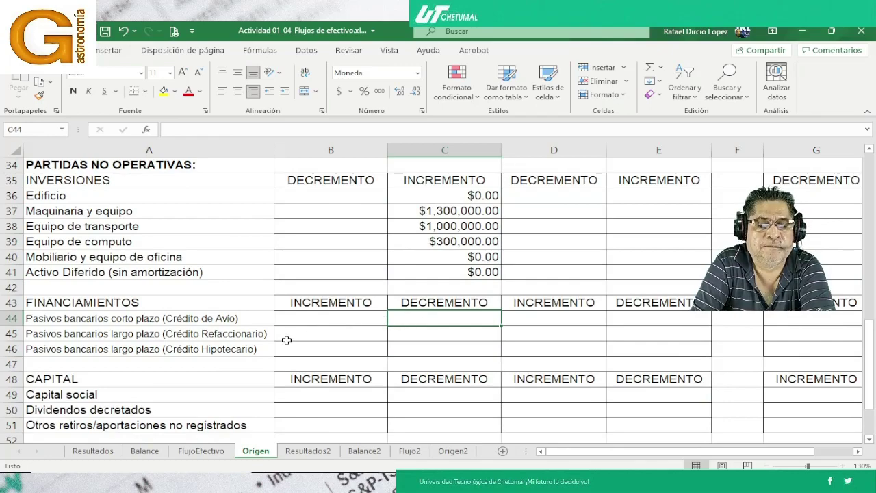
scroll(393, 324, "down", 1)
scroll(393, 324, "up", 1)
scroll(392, 328, "down", 3)
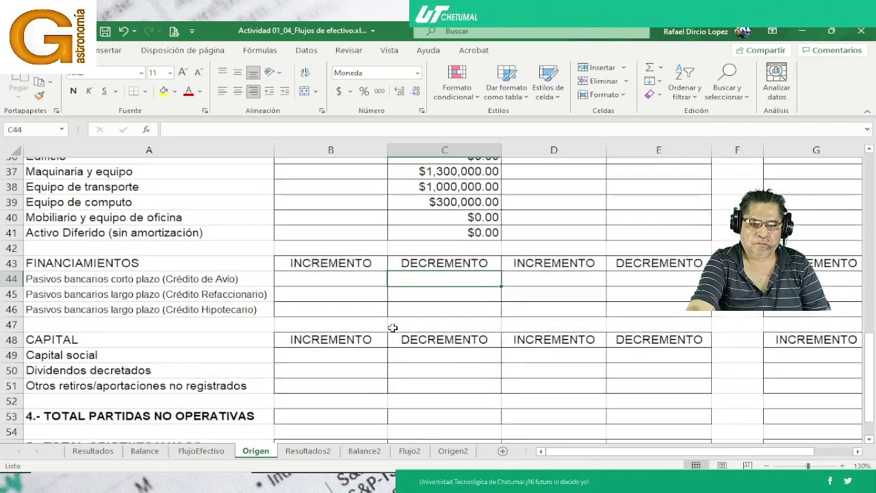
scroll(393, 328, "up", 2)
scroll(393, 329, "up", 1)
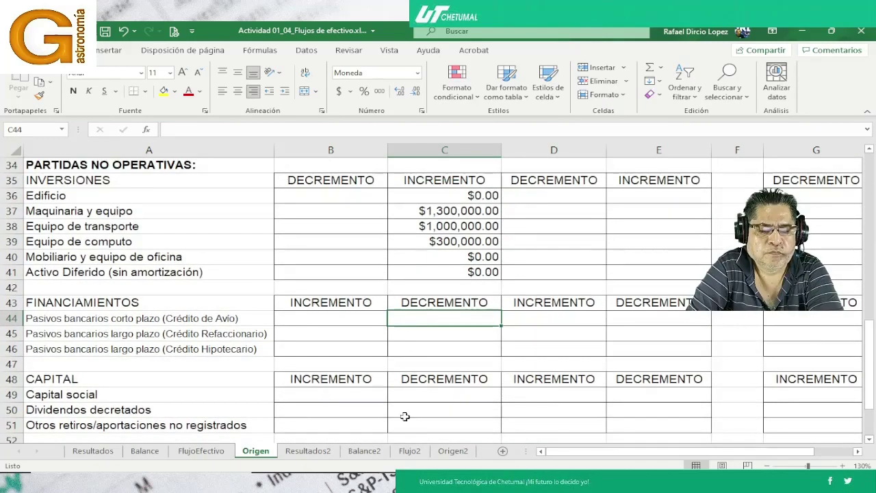
left_click(404, 332)
left_click(407, 320)
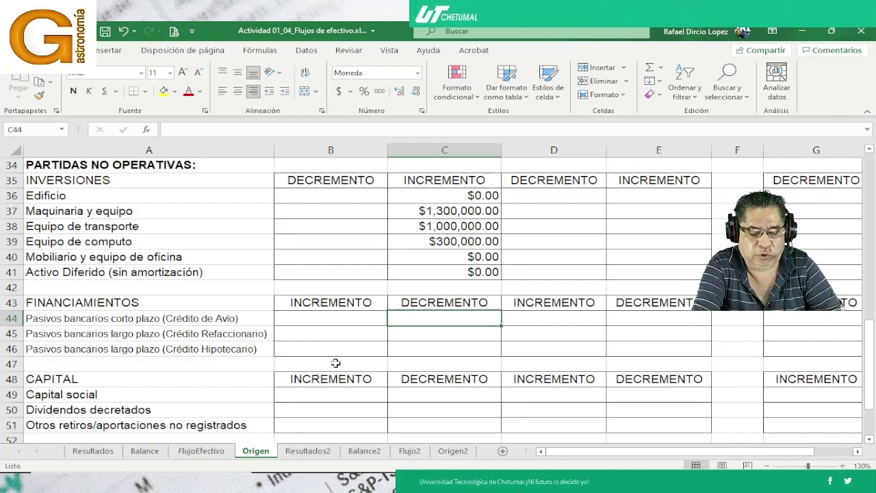
type("=")
left_click(148, 452)
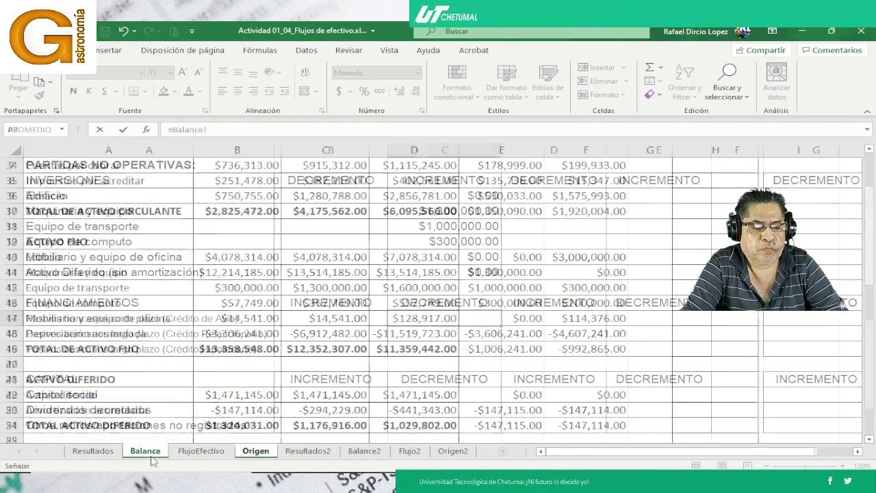
scroll(438, 328, "down", 4)
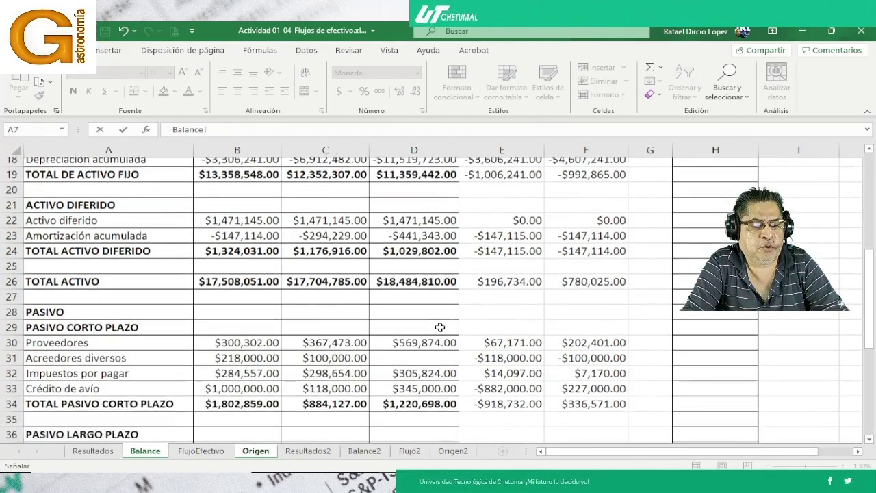
scroll(440, 327, "down", 1)
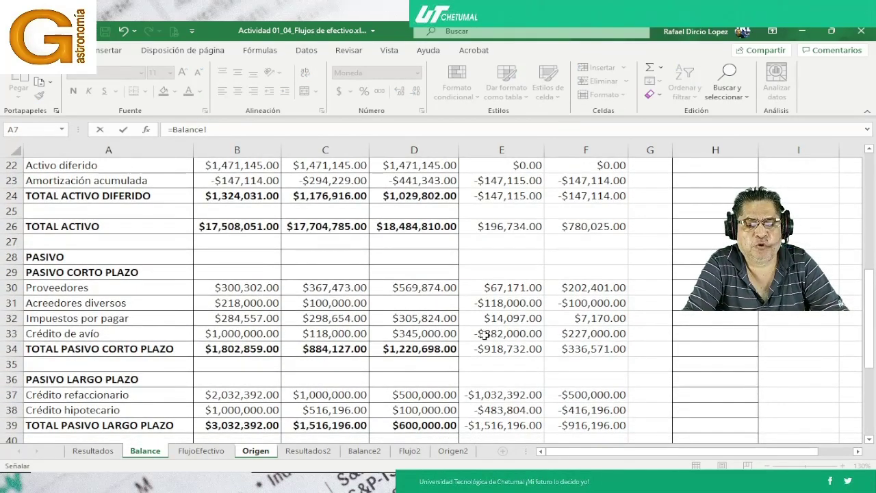
left_click(483, 334)
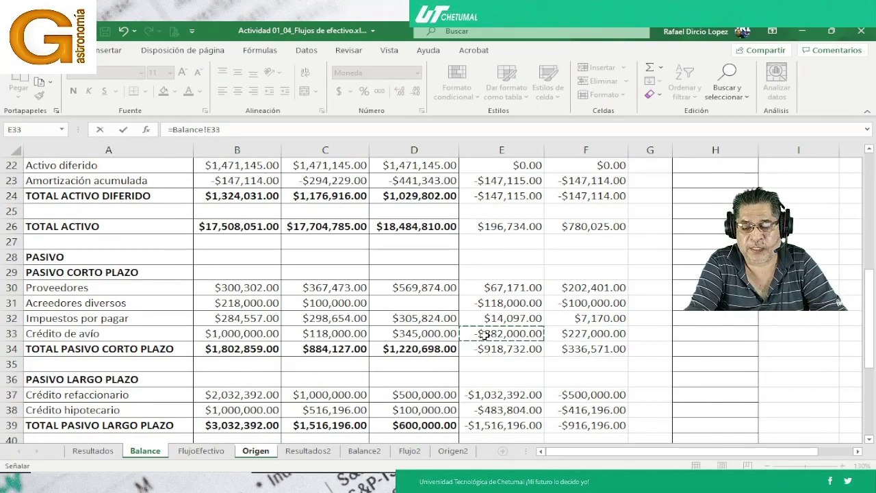
type("*-1")
key("Return")
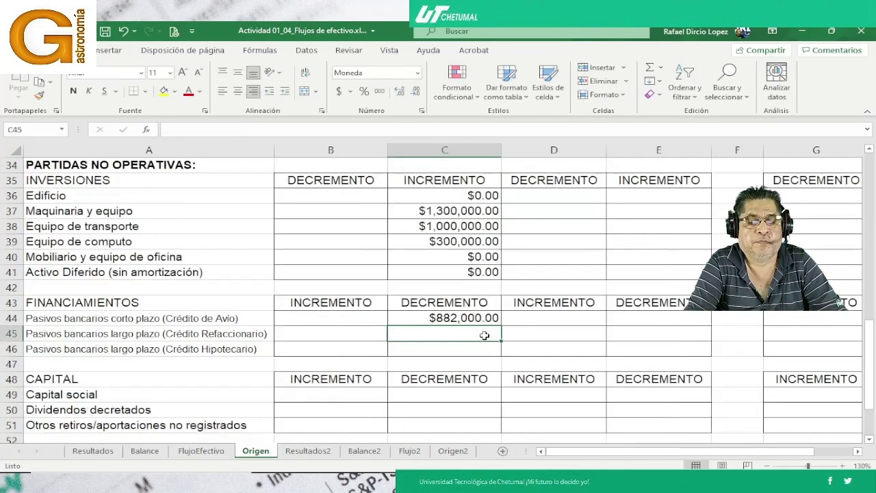
left_click(446, 319)
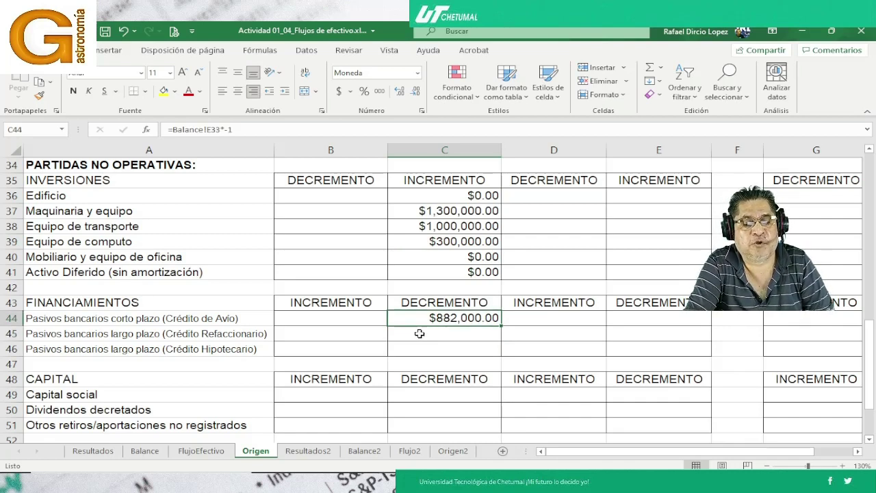
Link the Crédito Refaccionario decrement in C45 to the Balance sheet with =Balance!E37.
left_click(420, 334)
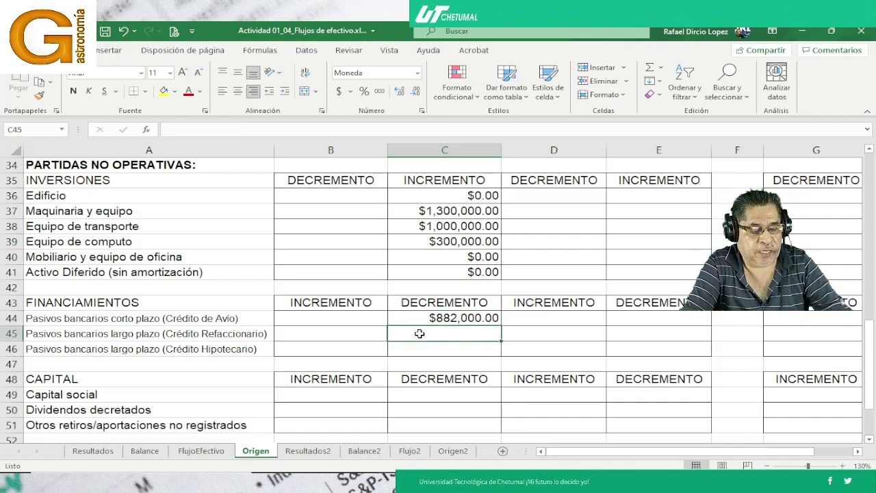
type("=")
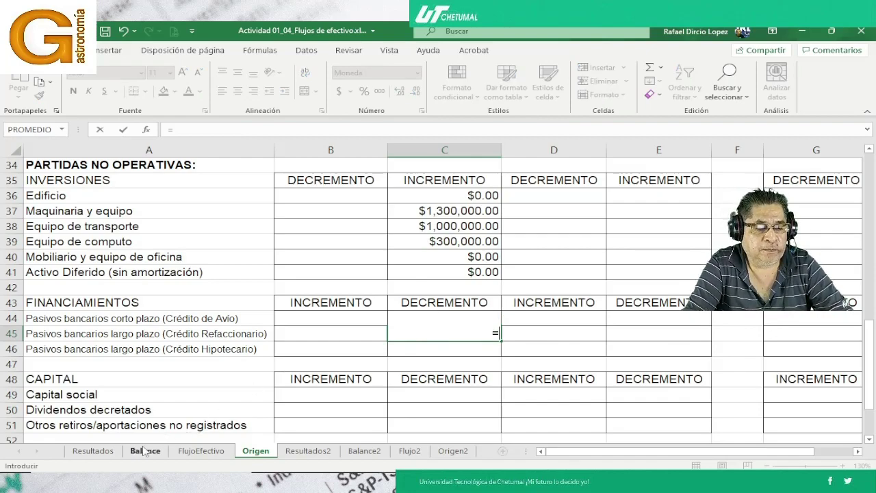
left_click(145, 451)
scroll(292, 328, "down", 1)
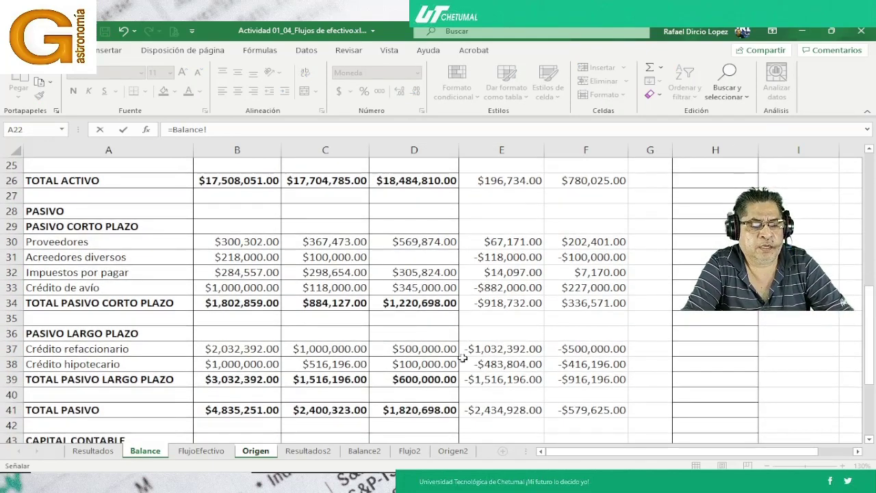
left_click(515, 349)
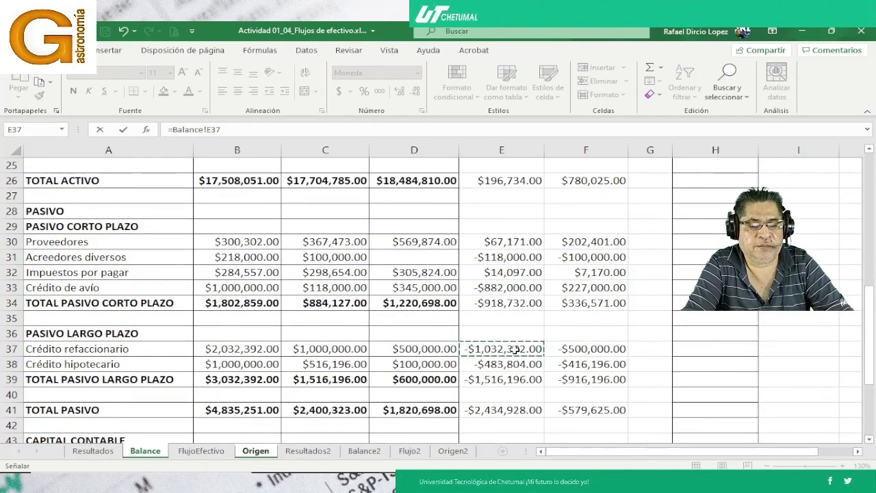
key("Return")
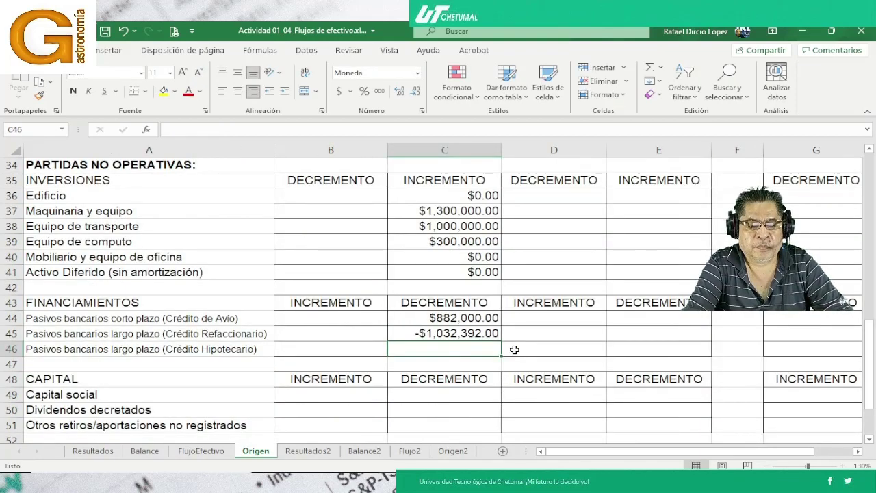
Change the Crédito Refaccionario decrement in C45 to =Balance!E37*-1.
left_click(456, 333)
left_click(232, 129)
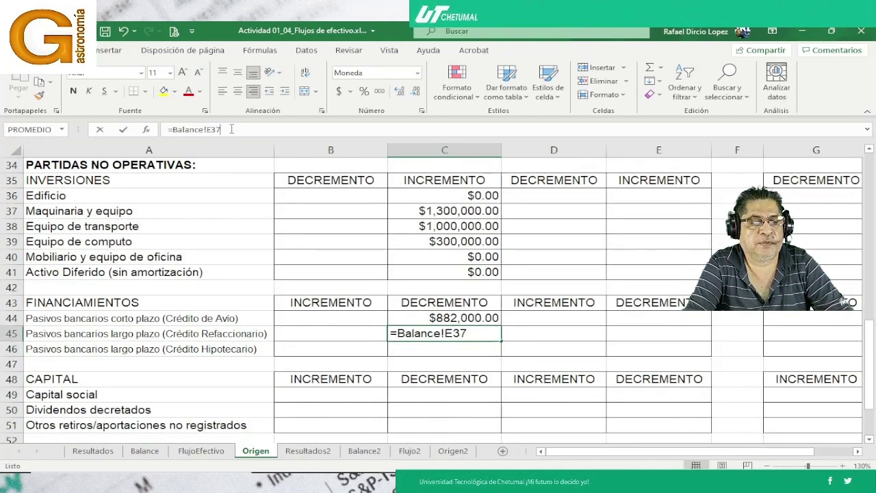
type("*-1")
key("Return")
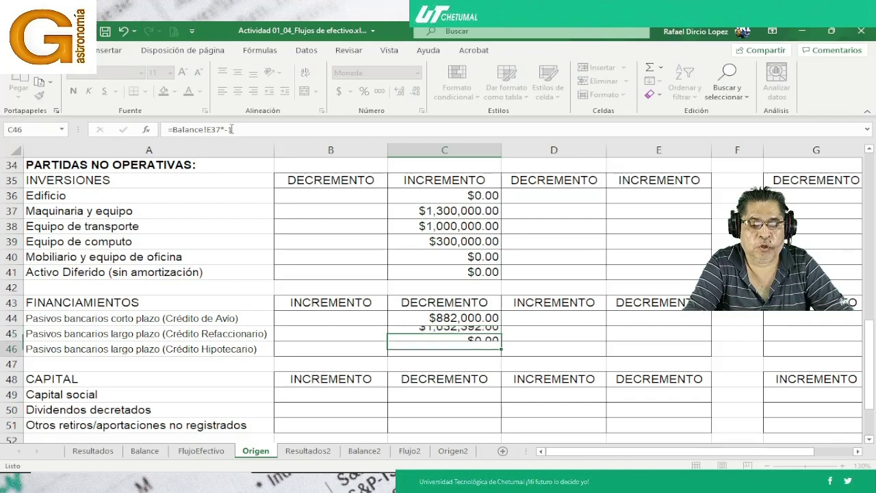
Copy the Crédito Refaccionario decrement formula from C45 into C46 for the Crédito Hipotecario.
key("Up")
key("ctrl+c")
key("Down")
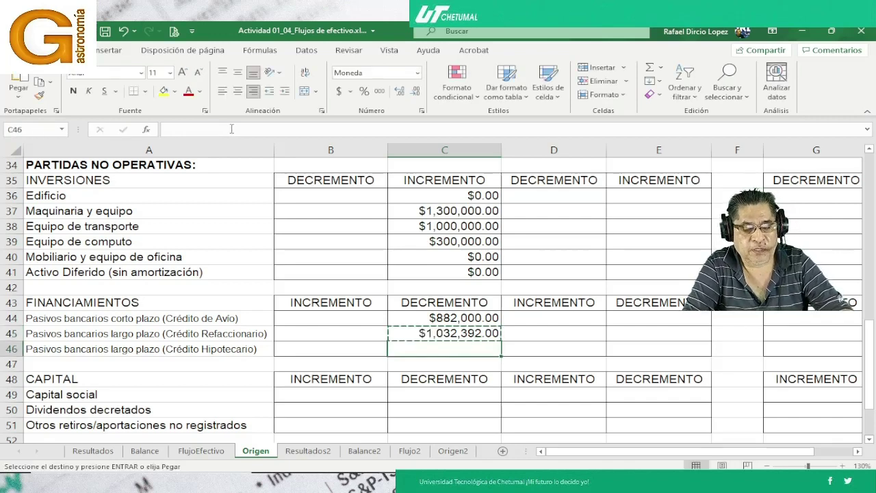
key("Return")
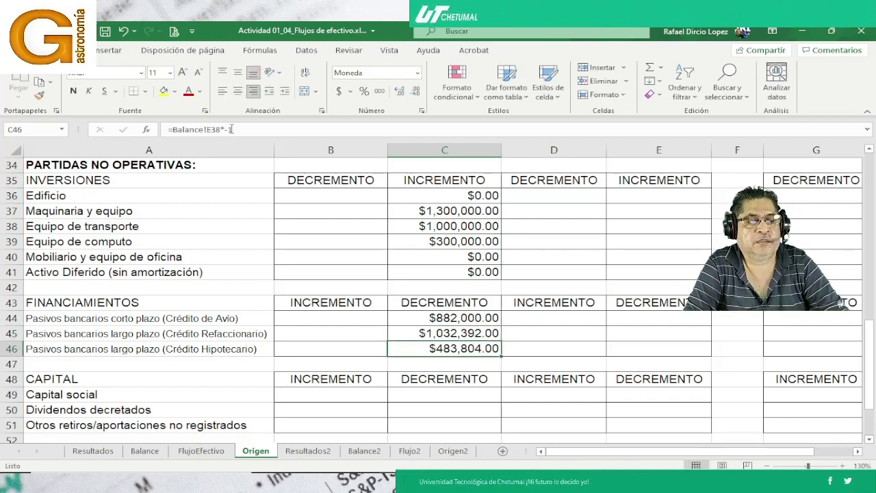
Review the Balance-linked decrement formulas of the three FINANCIAMIENTOS rows, C44 to C46.
key("Up")
key("Up")
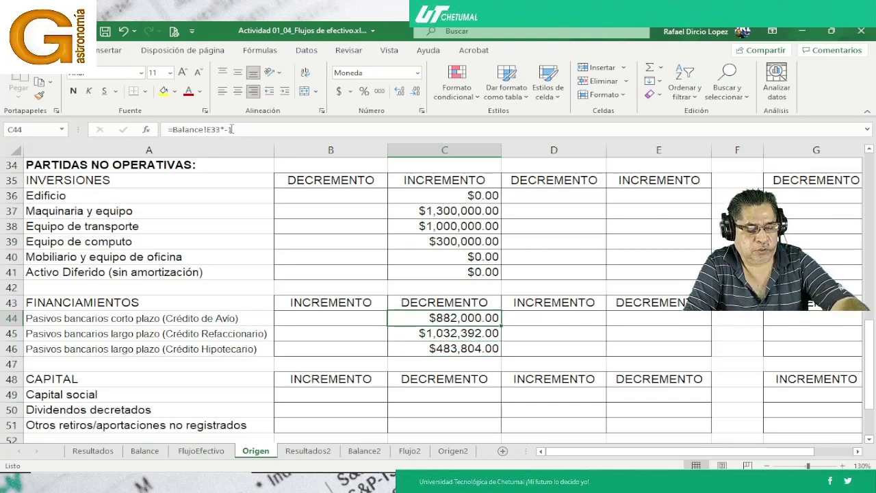
key("F2")
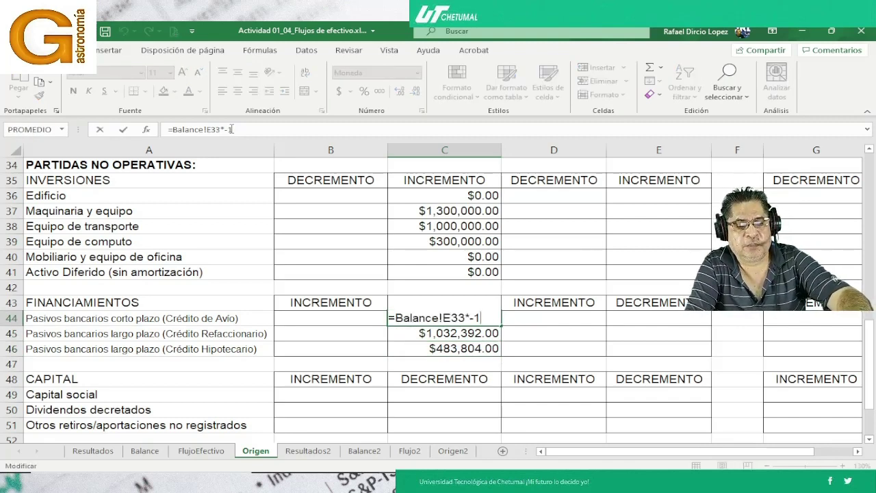
key("Return")
key("F2")
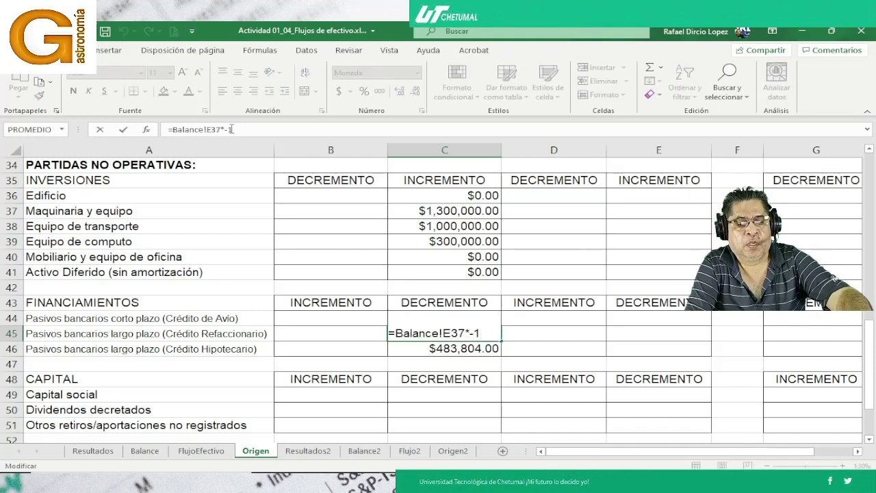
key("Return")
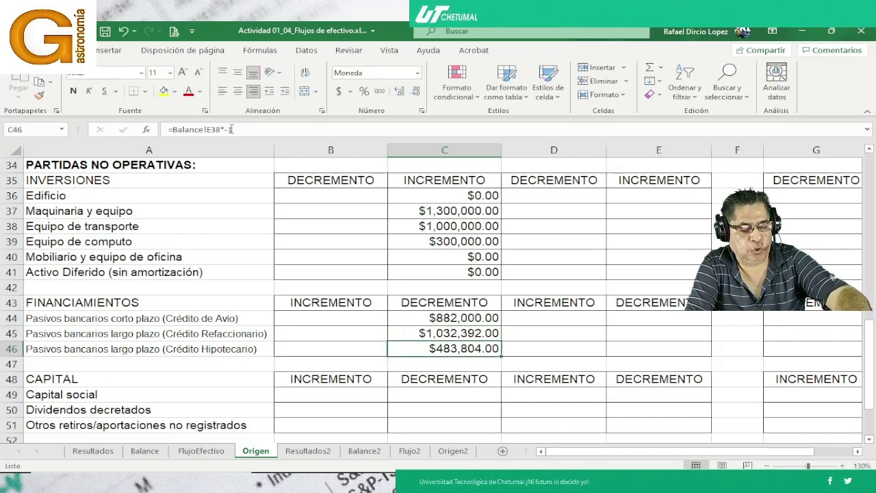
key("F2")
key("Return")
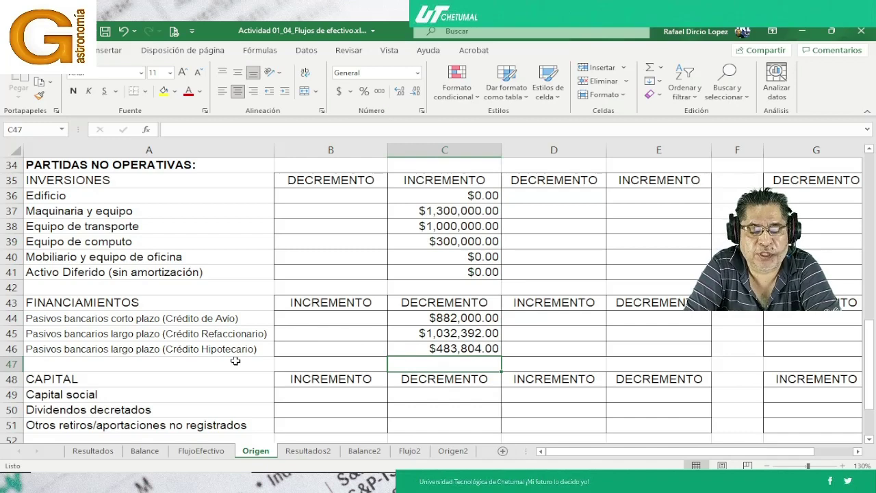
Link the Capital social increment in B49 to the Balance sheet with =Balance!E44.
left_click(869, 440)
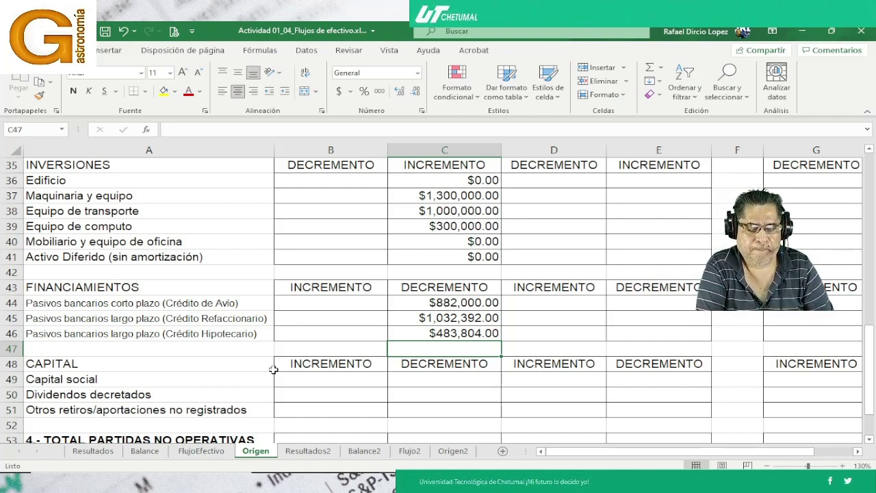
key("Down")
key("Down")
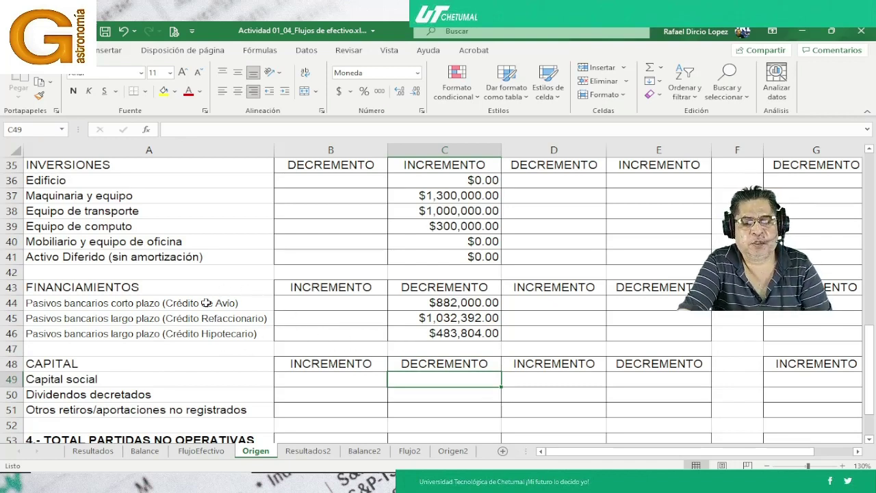
scroll(206, 302, "up", 3)
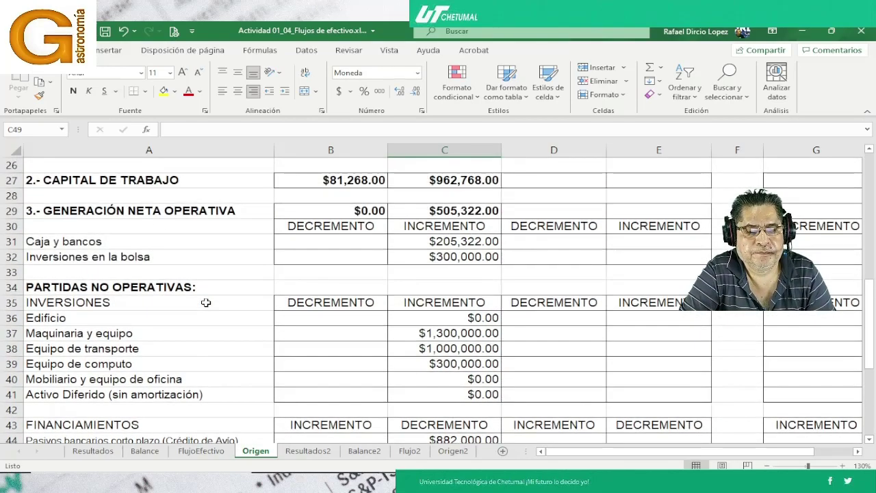
scroll(206, 302, "down", 3)
scroll(206, 303, "down", 2)
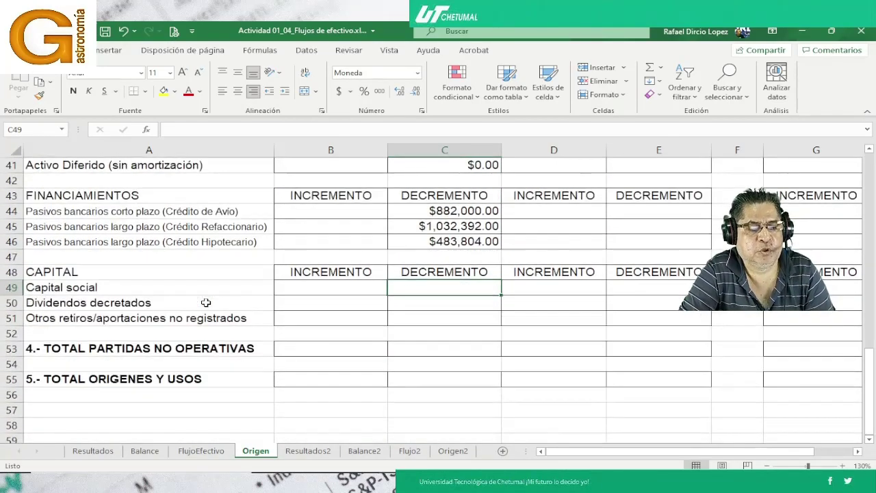
left_click(314, 288)
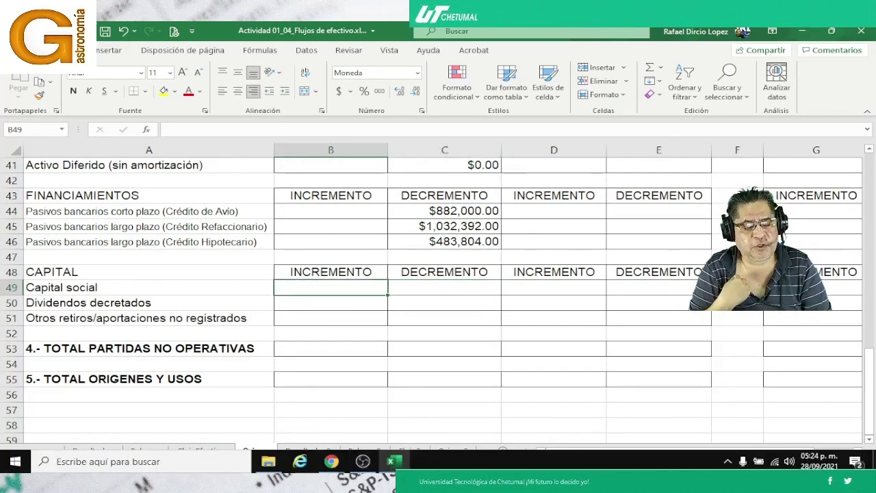
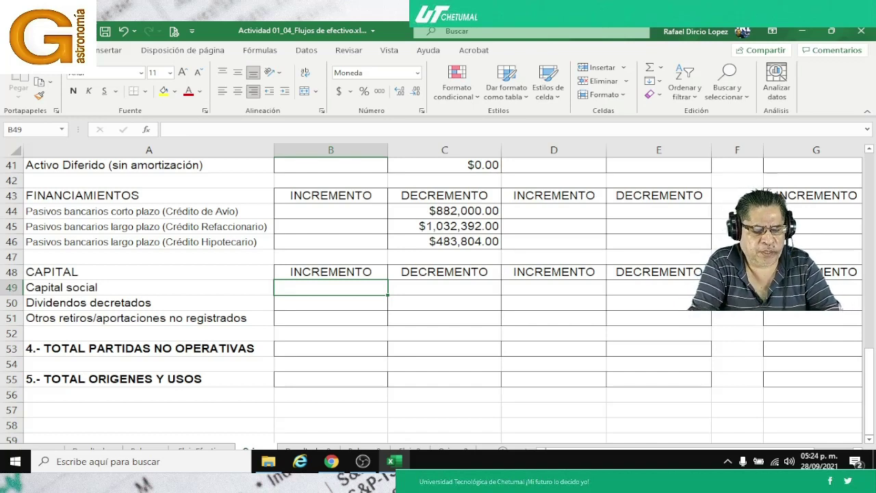
type("=")
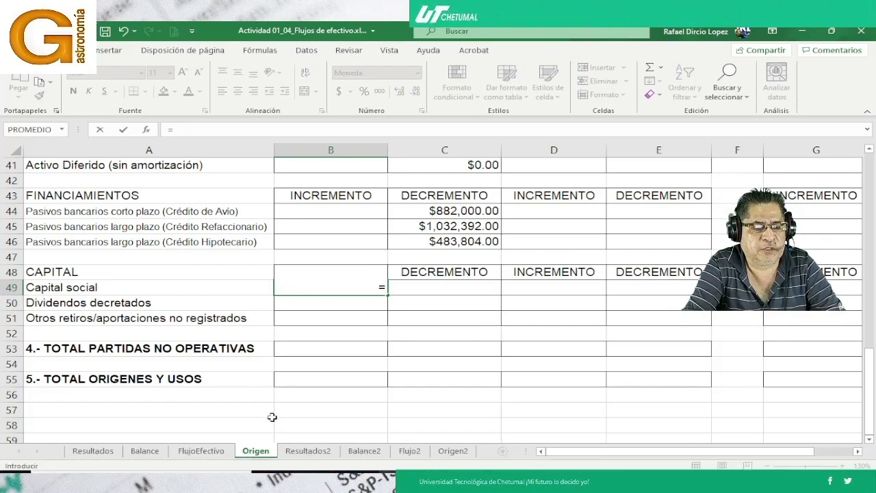
left_click(145, 451)
scroll(313, 352, "down", 3)
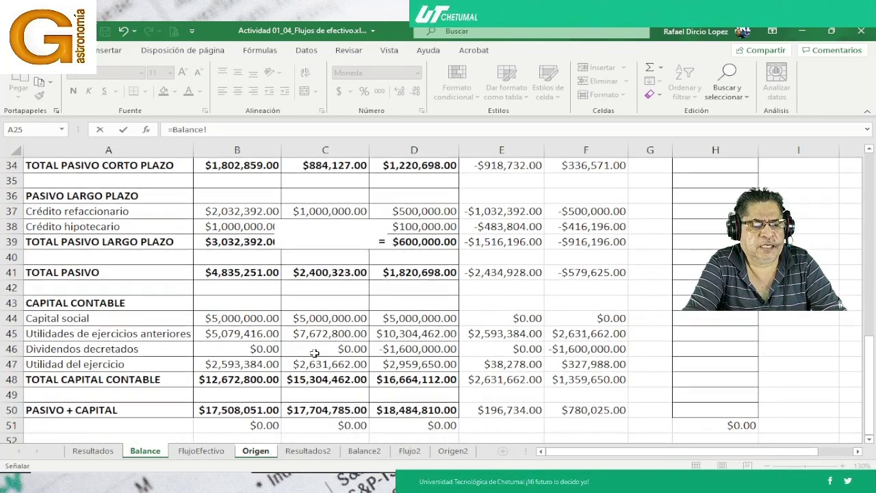
left_click(506, 316)
key("Return")
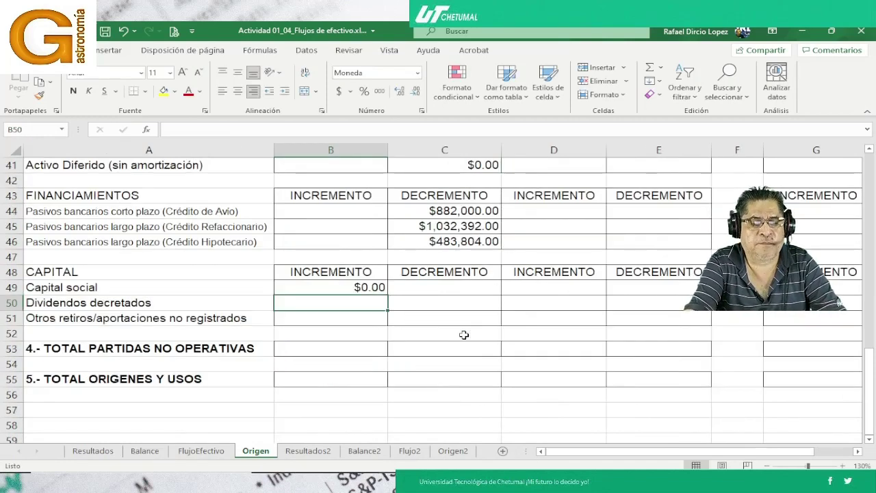
Enter =Balance!E46*-1 in C50 as the decrement of Dividendos decretados.
left_click(399, 300)
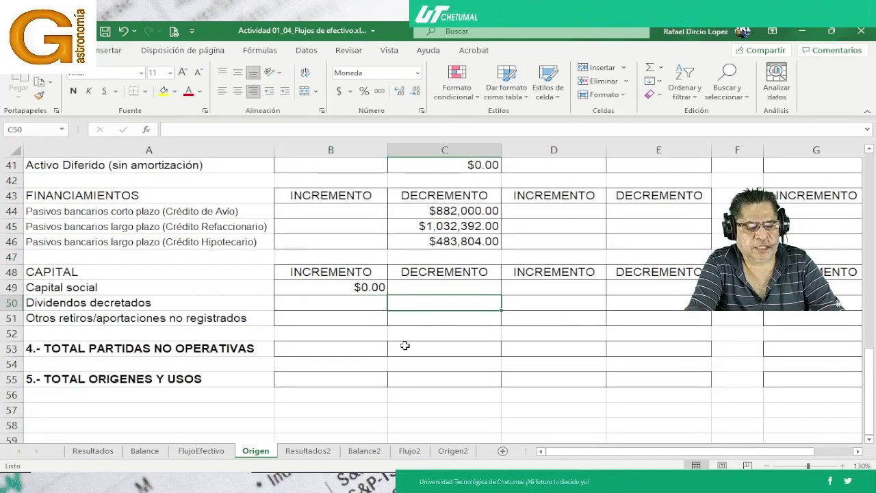
type("=")
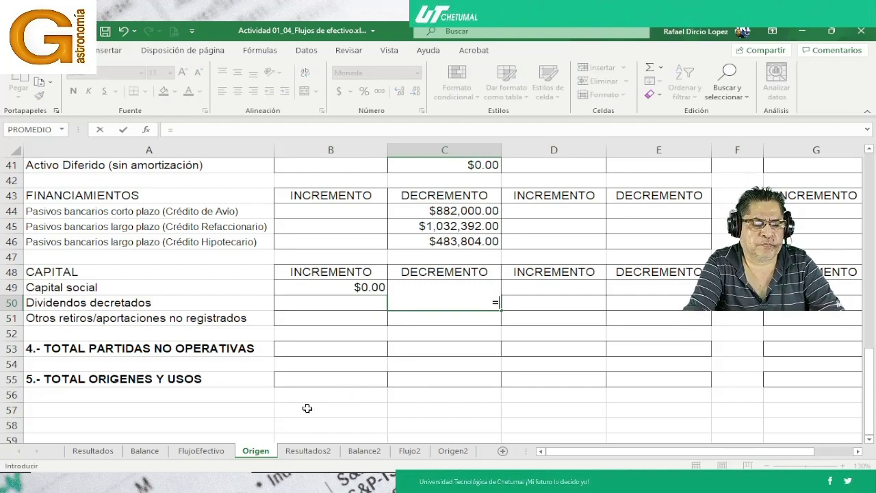
left_click(145, 452)
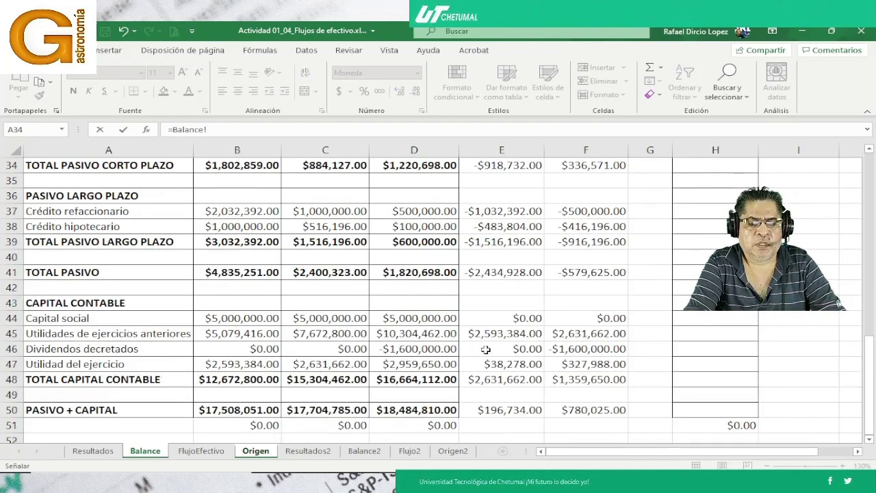
left_click(485, 350)
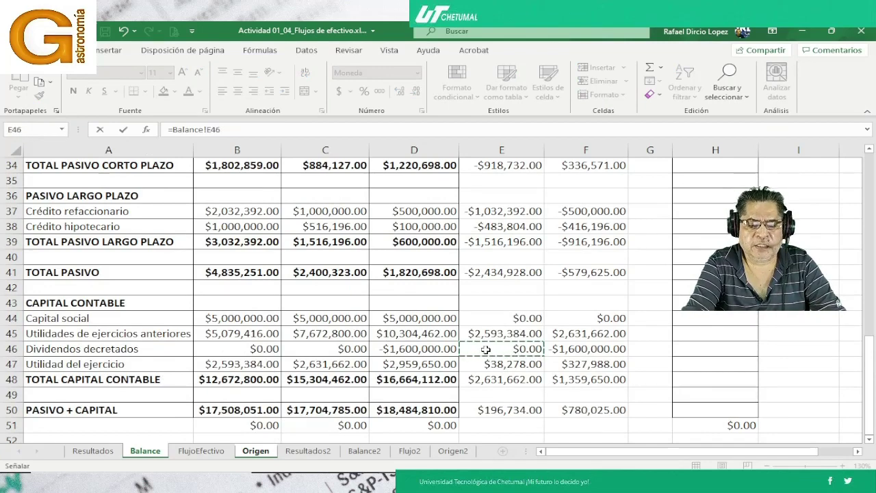
type("*-1")
key("Return")
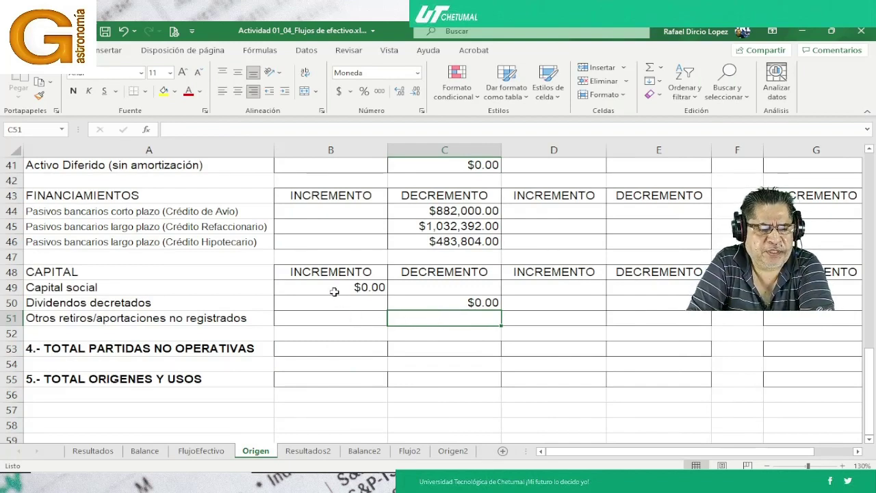
left_click(419, 306)
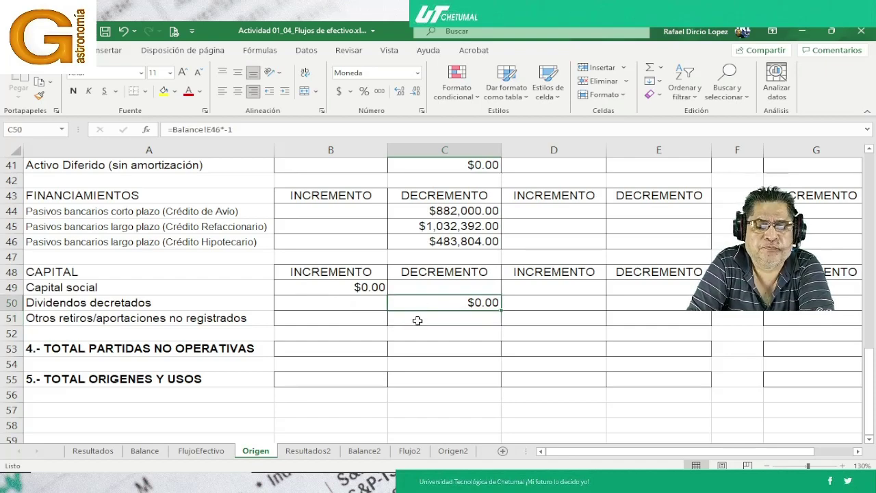
Total the first column of PARTIDAS NO OPERATIVAS in B53 with =SUMA(B36:B41,B44:B46,B49:B51).
scroll(417, 320, "up", 4)
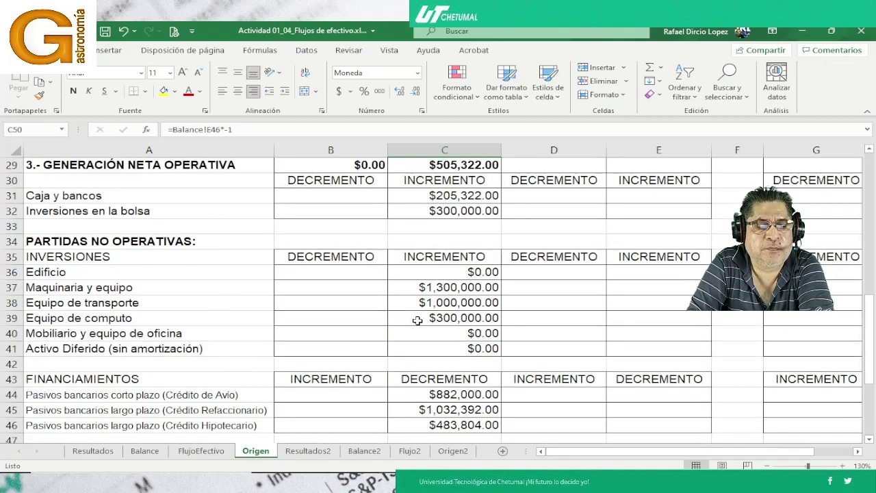
scroll(417, 320, "down", 2)
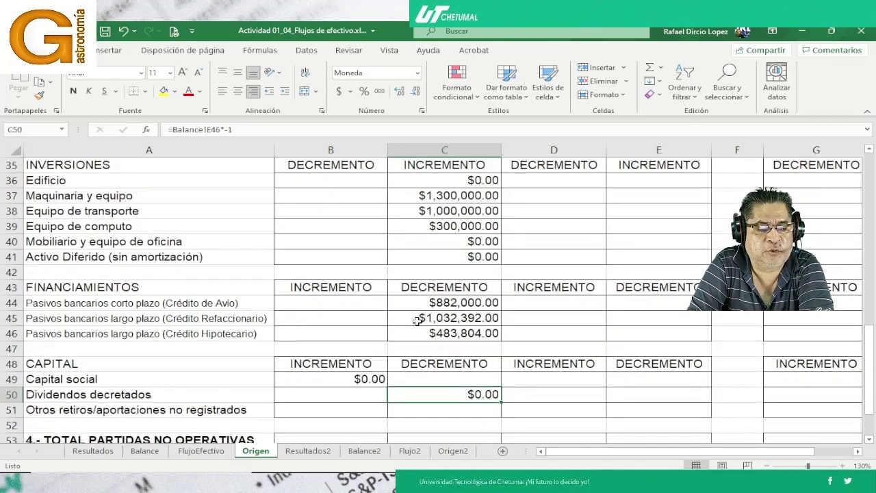
scroll(417, 320, "down", 1)
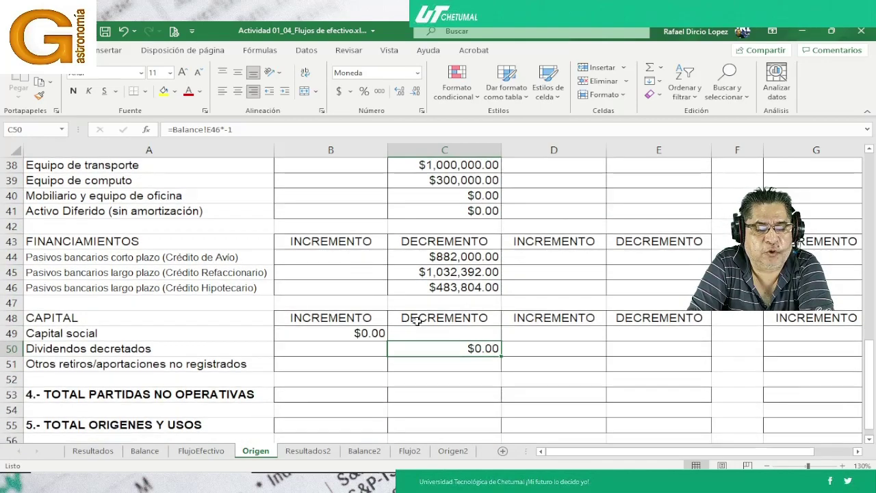
left_click(322, 397)
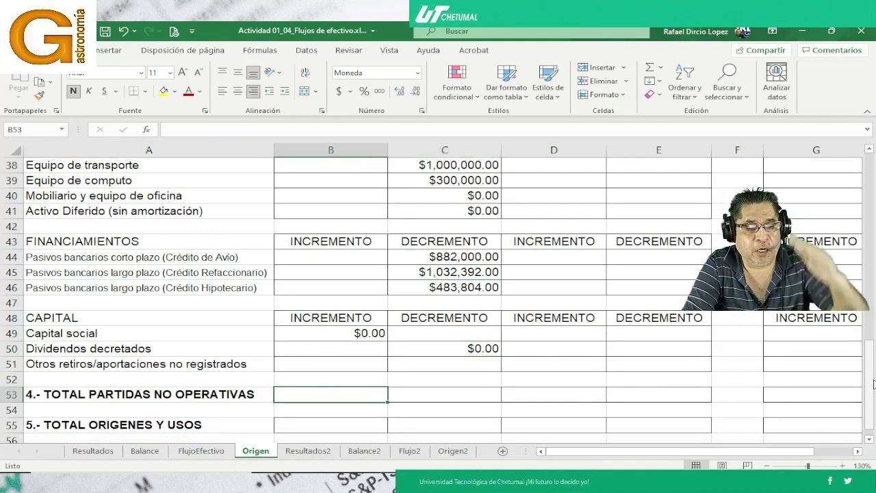
left_click_drag(873, 384, 873, 368)
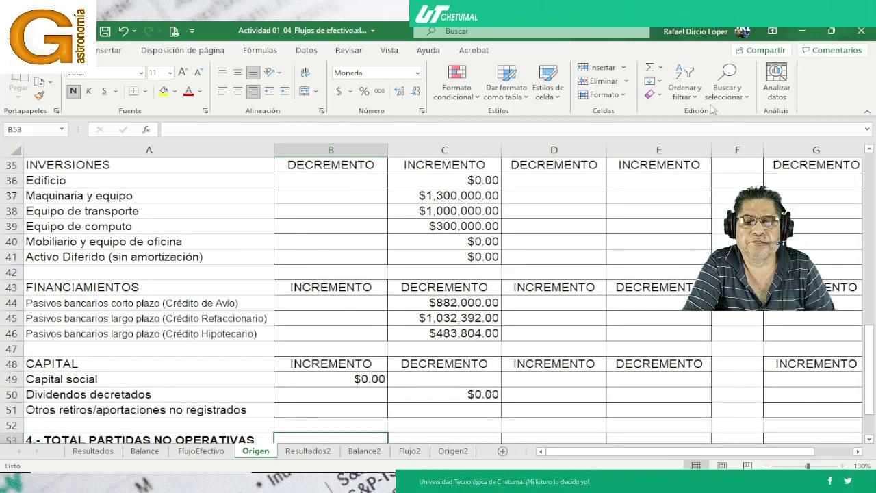
left_click(652, 68)
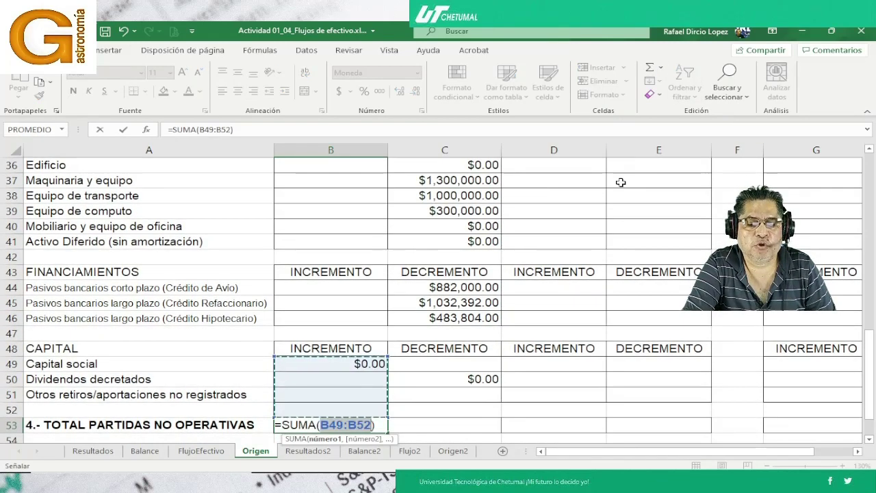
scroll(331, 219, "up", 1)
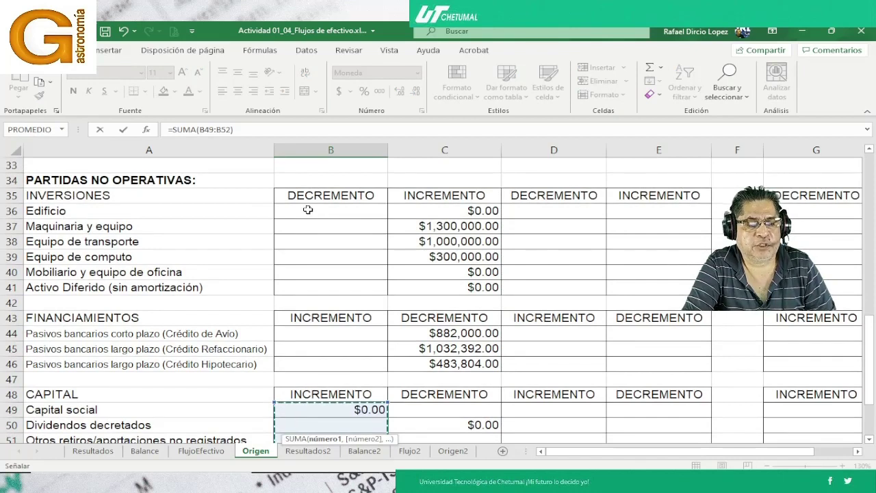
left_click_drag(321, 211, 322, 284)
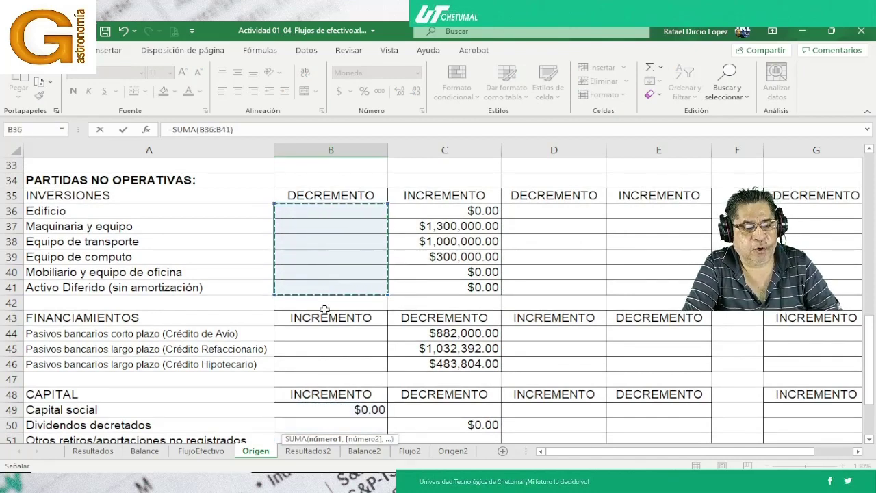
left_click_drag(325, 332, 324, 362)
scroll(323, 352, "down", 1)
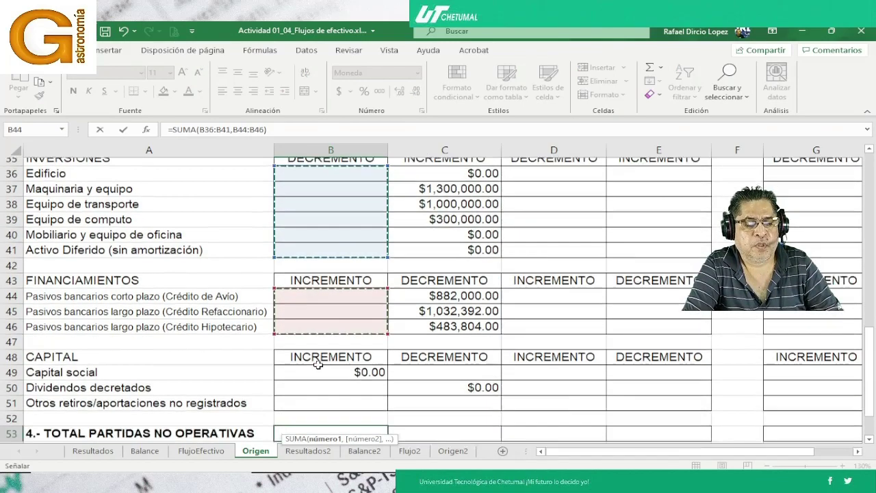
scroll(319, 364, "up", 5)
scroll(317, 365, "down", 1)
scroll(317, 365, "down", 5)
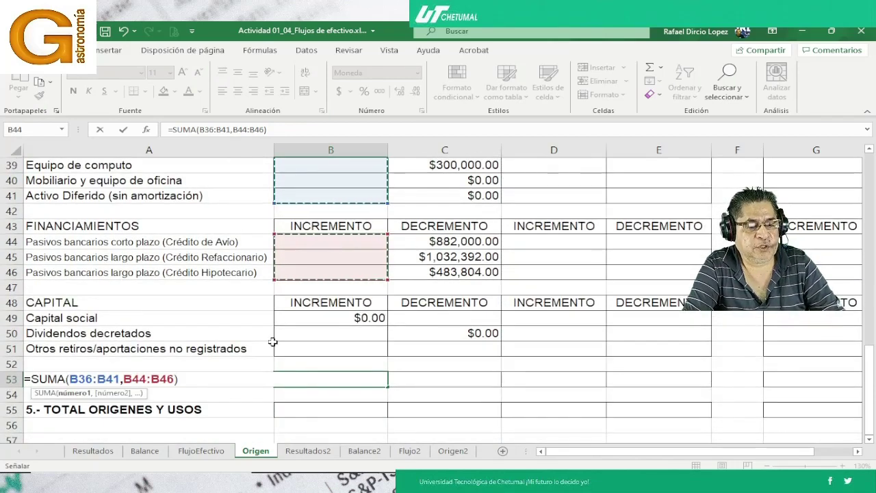
left_click_drag(293, 319, 297, 345)
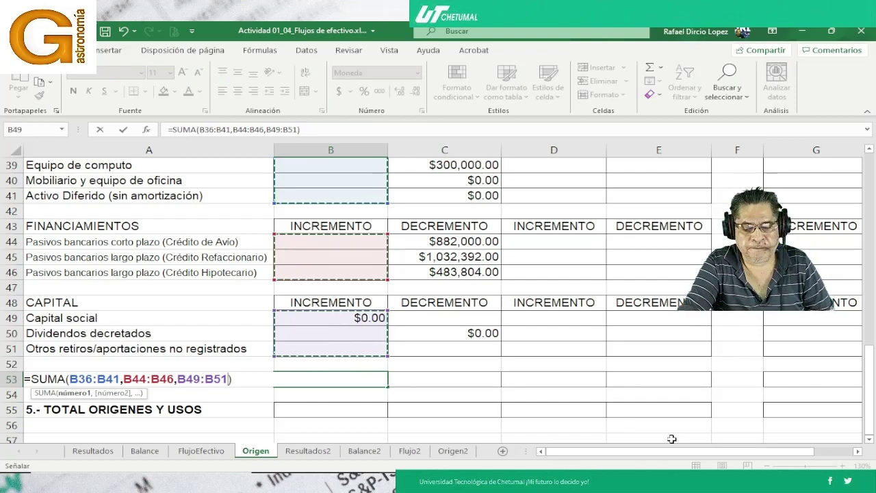
key("Return")
key("Up")
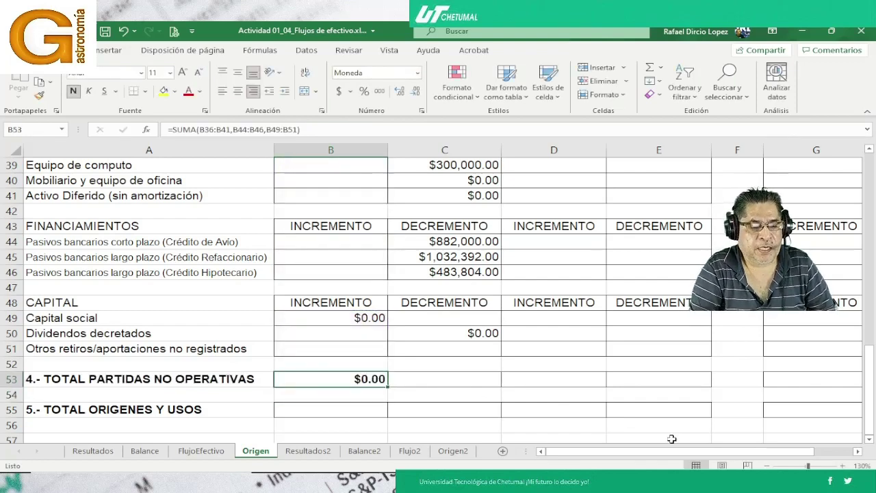
Check the TOTAL PARTIDAS NO OPERATIVAS formula in B53 and copy it into C53.
key("F2")
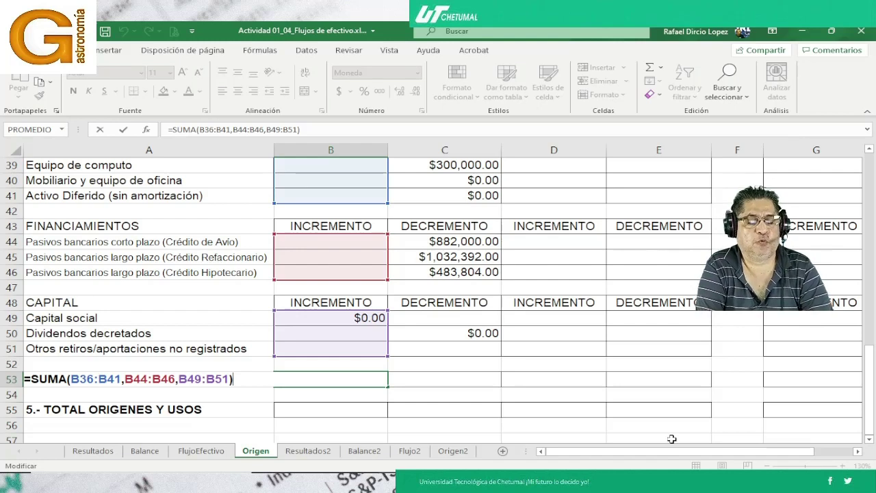
key("Return")
key("Up")
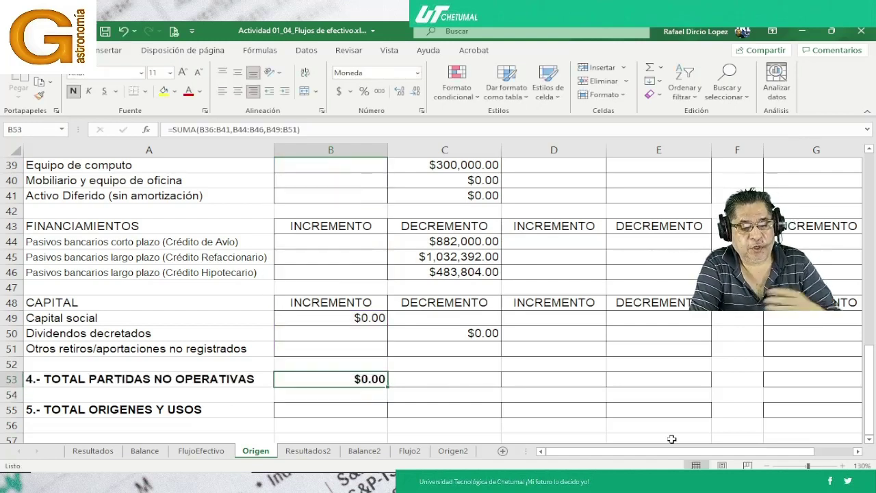
key("ctrl+c")
key("Right")
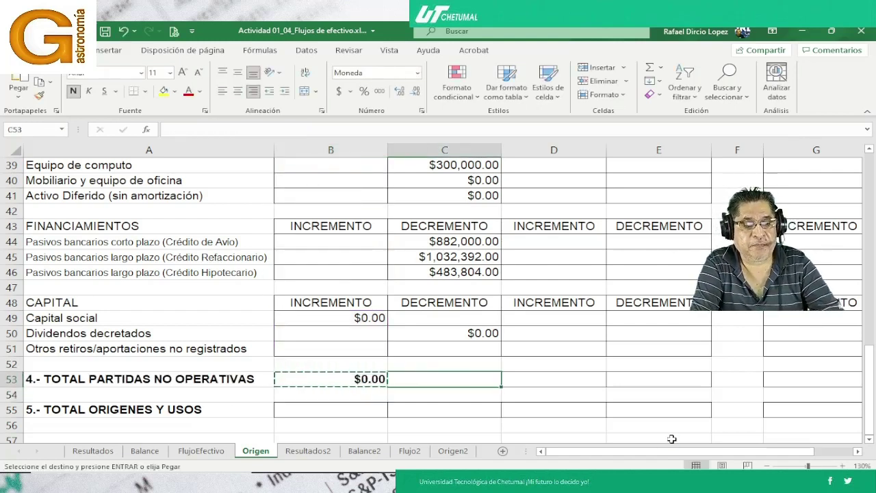
key("Return")
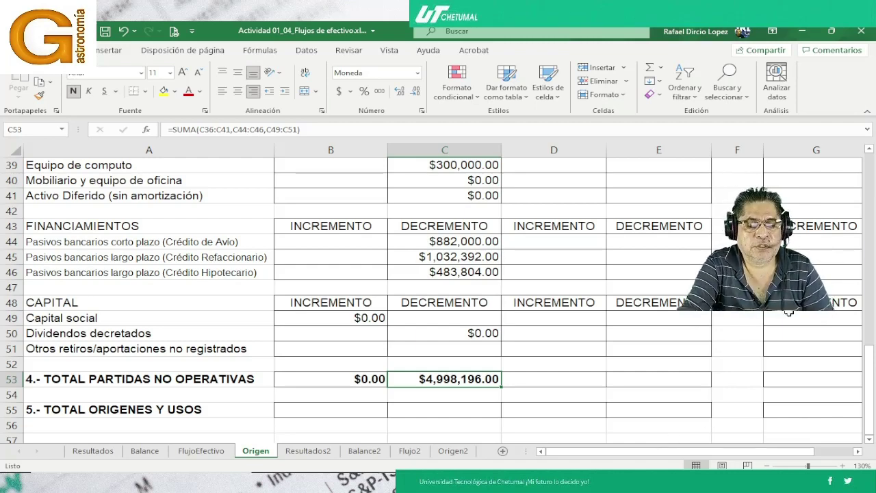
Review the ranges summed by the TOTAL PARTIDAS NO OPERATIVAS formulas in B53 and C53.
scroll(587, 320, "up", 1)
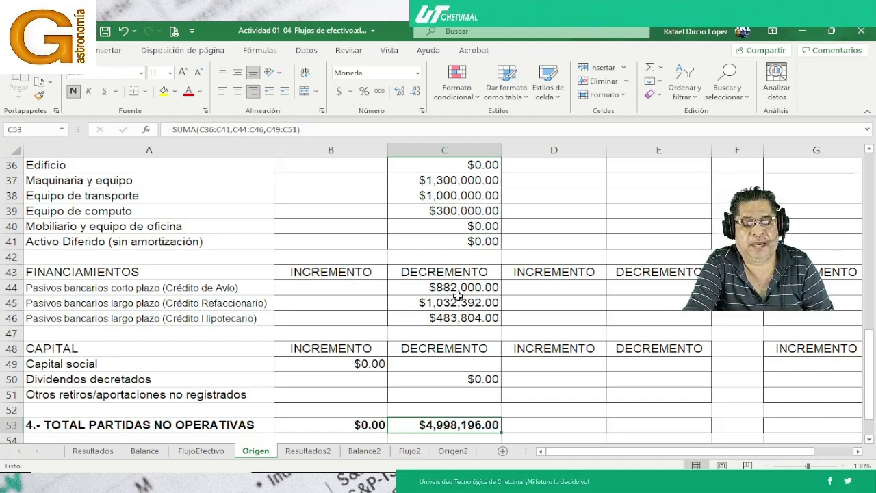
scroll(458, 295, "down", 1)
scroll(458, 295, "down", 1)
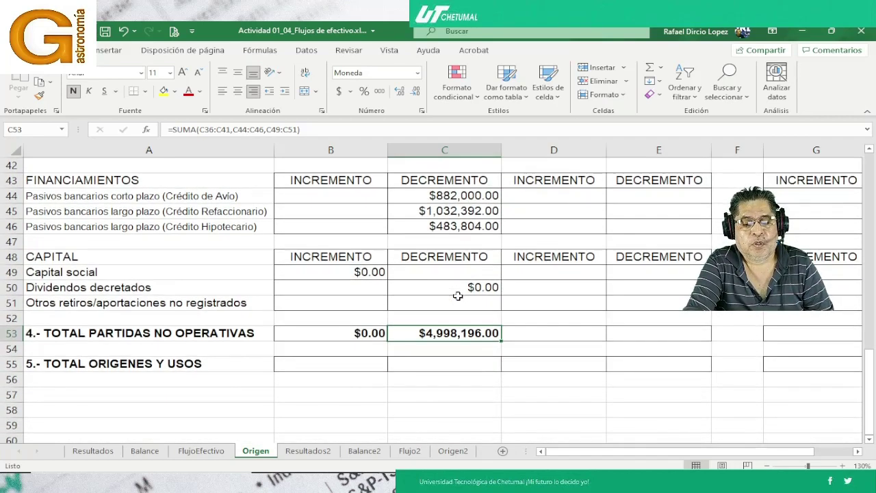
left_click(356, 333)
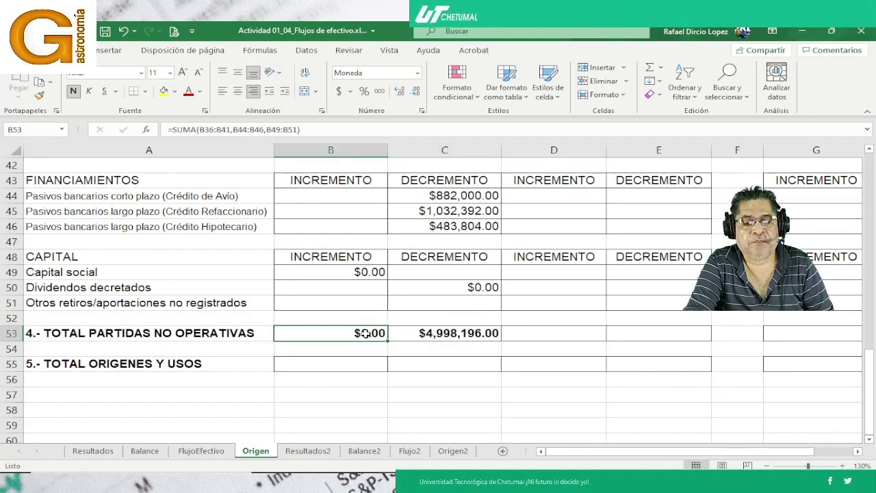
left_click(416, 333)
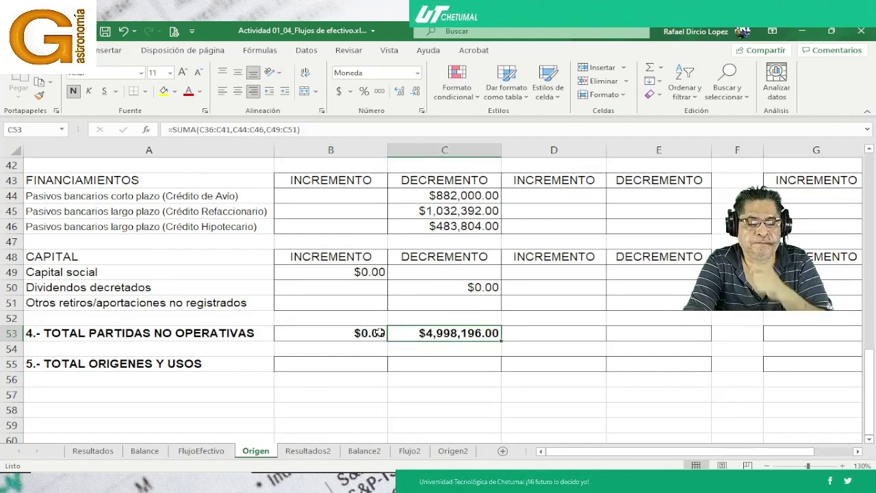
left_click(322, 334)
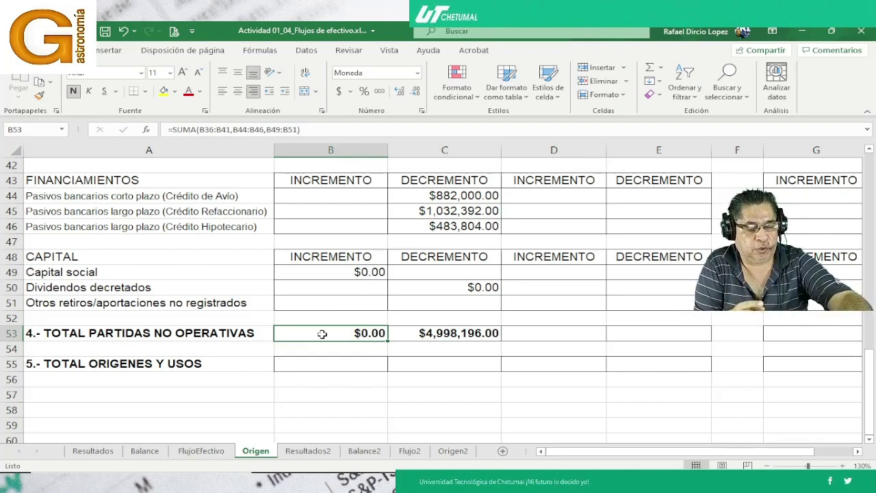
double_click(323, 334)
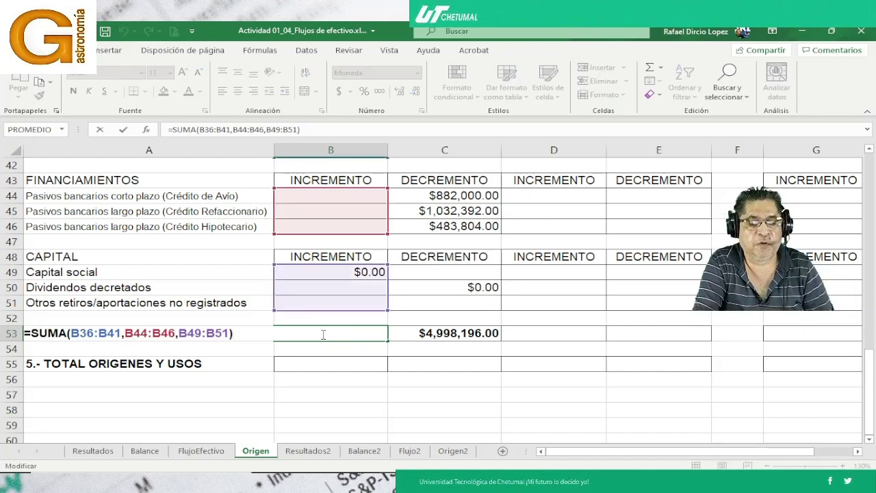
key("Escape")
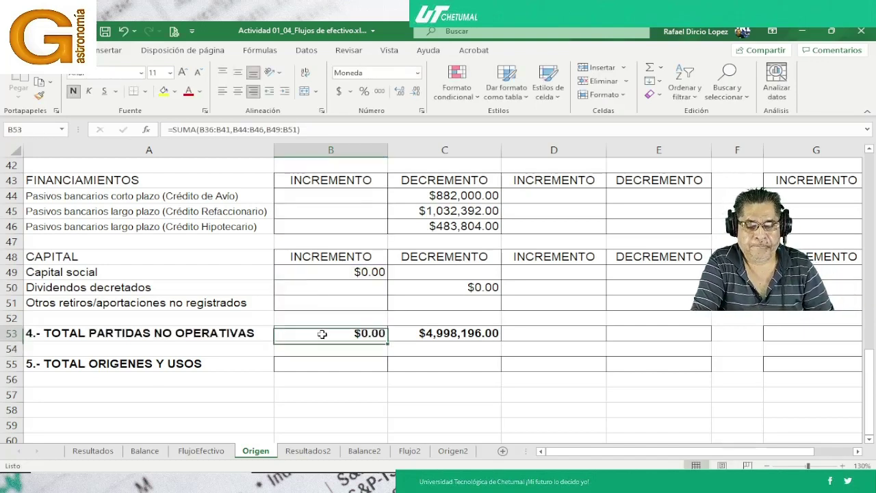
key("Right")
key("F2")
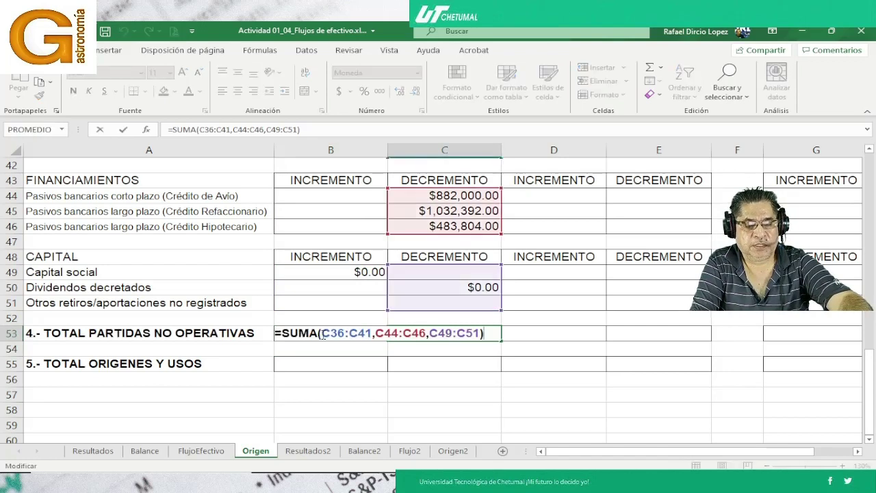
key("Return")
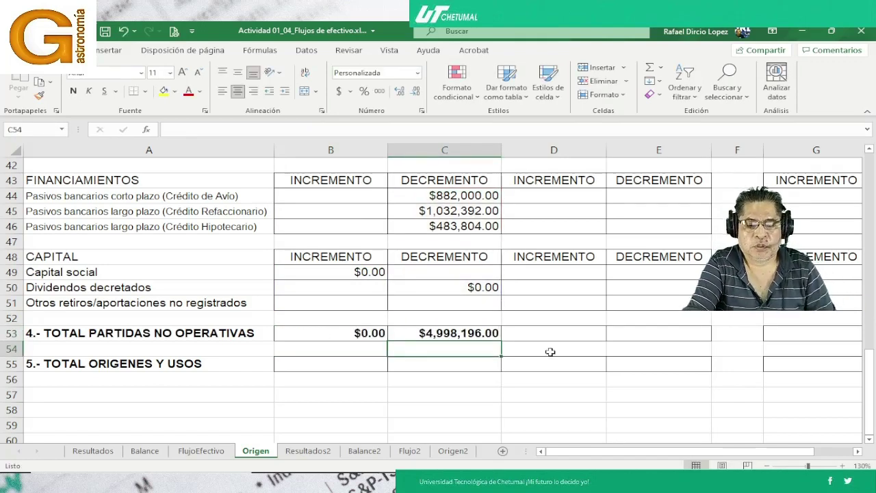
left_click(424, 333)
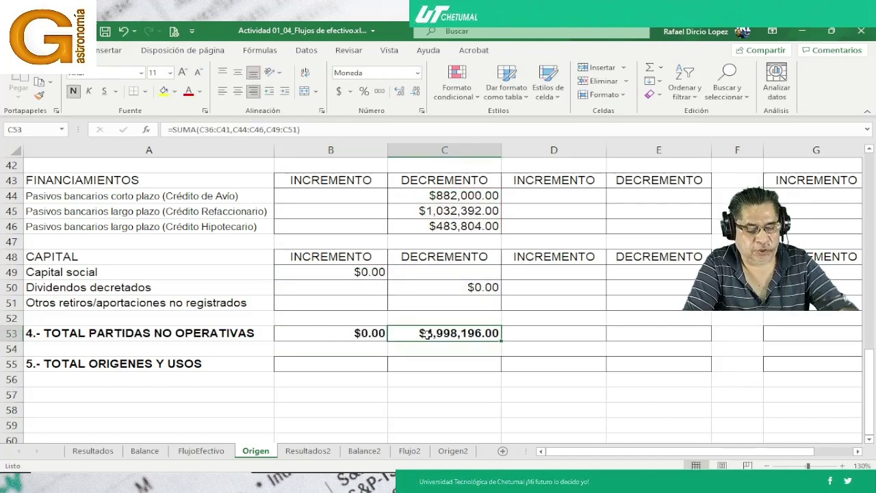
double_click(424, 333)
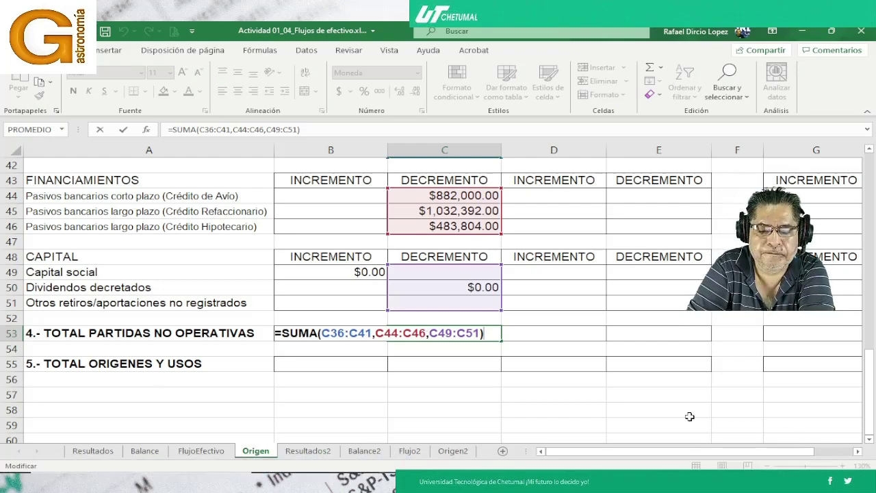
key("Return")
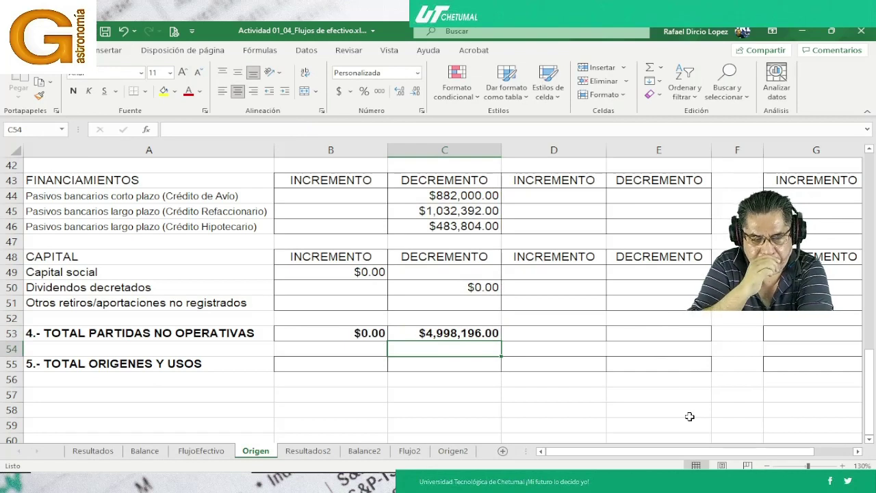
Begin a formula in B55 for TOTAL ORIGENES Y USOS and go to the FONDOS BRUTOS GENERADOS total in row 14.
key("Down")
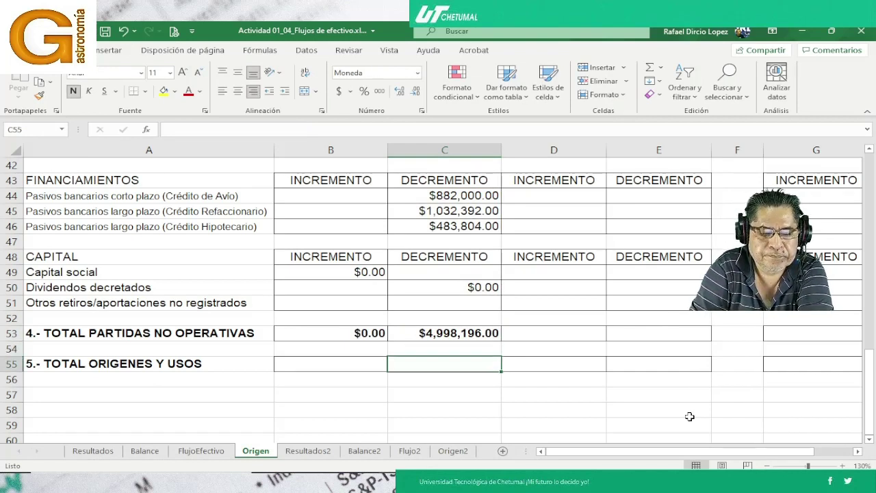
key("Left")
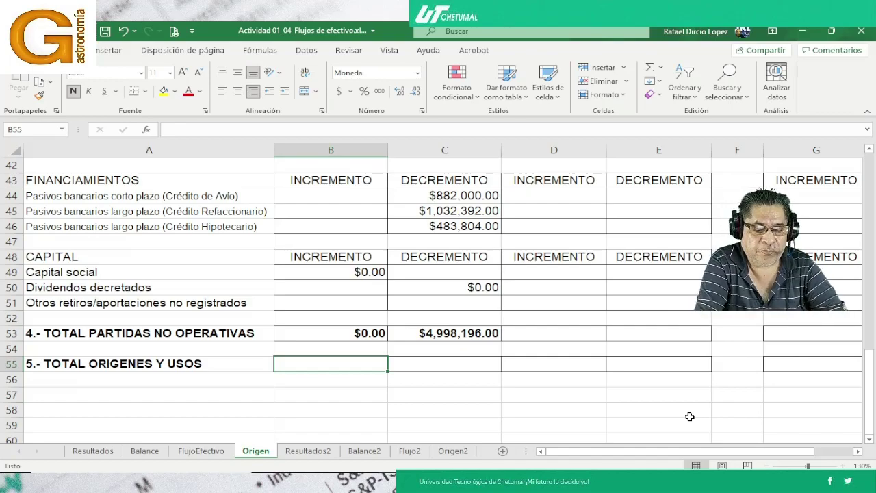
type("=")
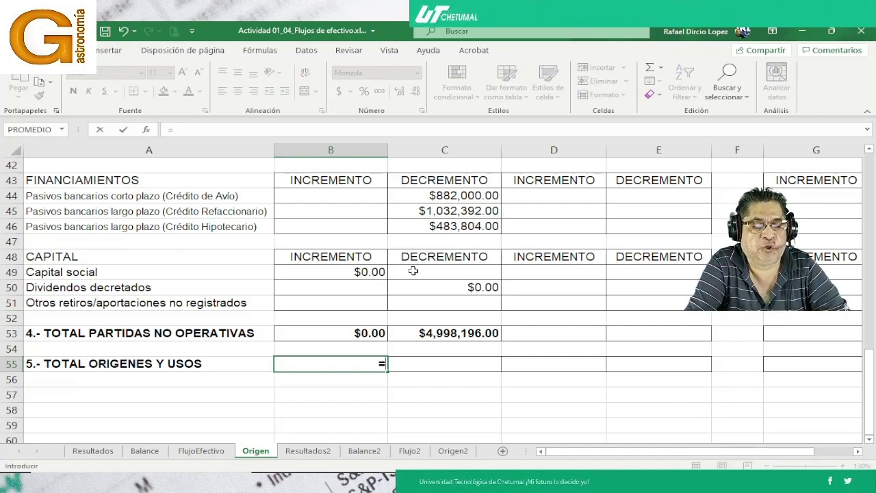
scroll(413, 271, "up", 7)
scroll(413, 271, "up", 3)
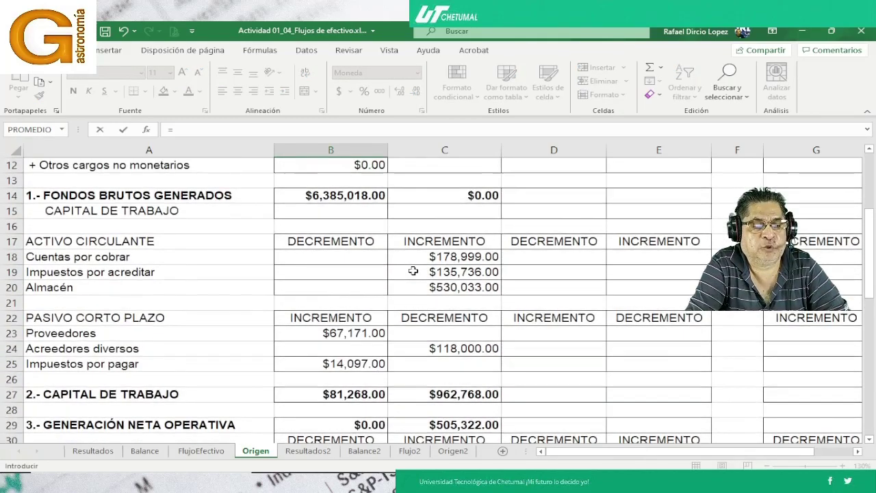
scroll(440, 274, "down", 2)
scroll(336, 189, "up", 1)
scroll(317, 168, "up", 2)
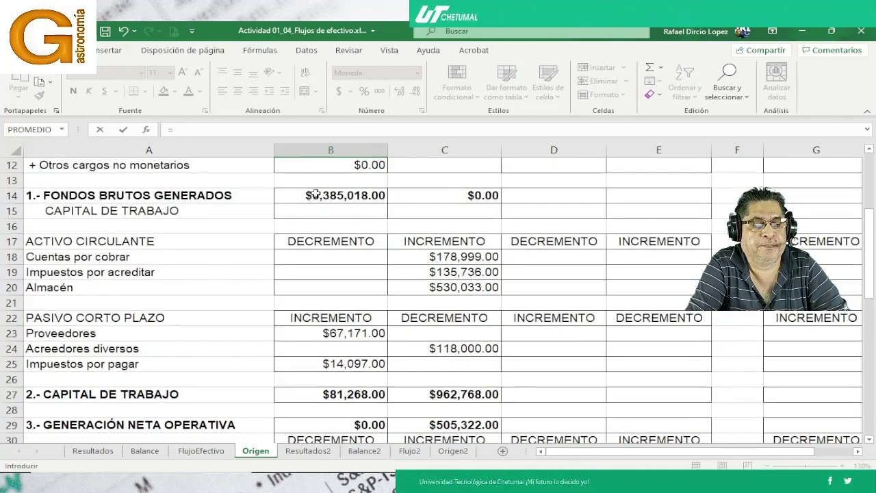
Complete the TOTAL ORIGENES Y USOS formula in B55 as =B14+B27+B29+B53.
left_click(316, 195)
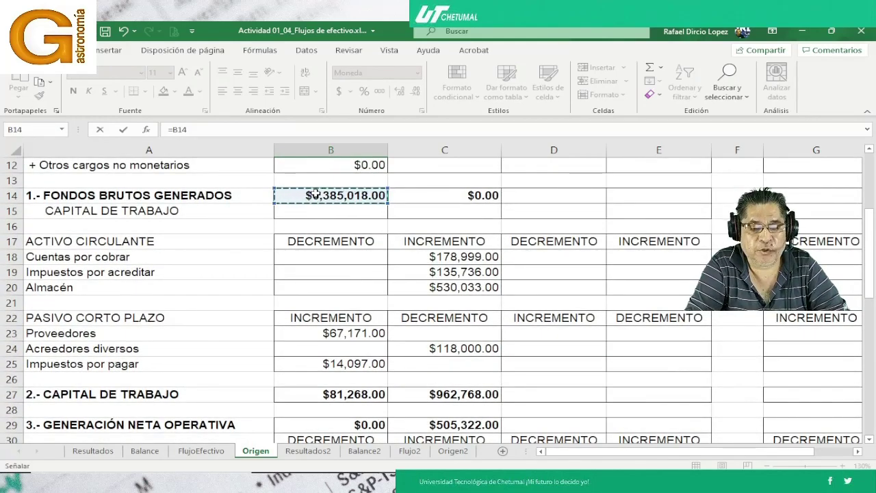
type("+")
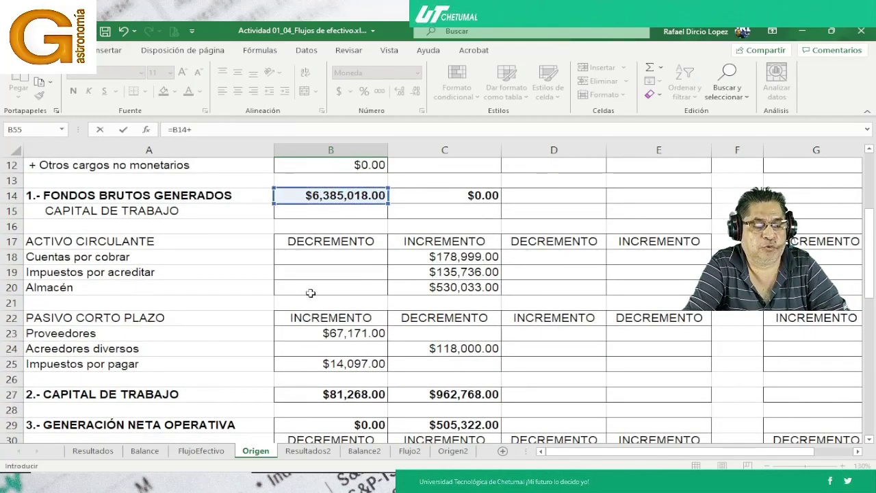
left_click(305, 394)
type("+")
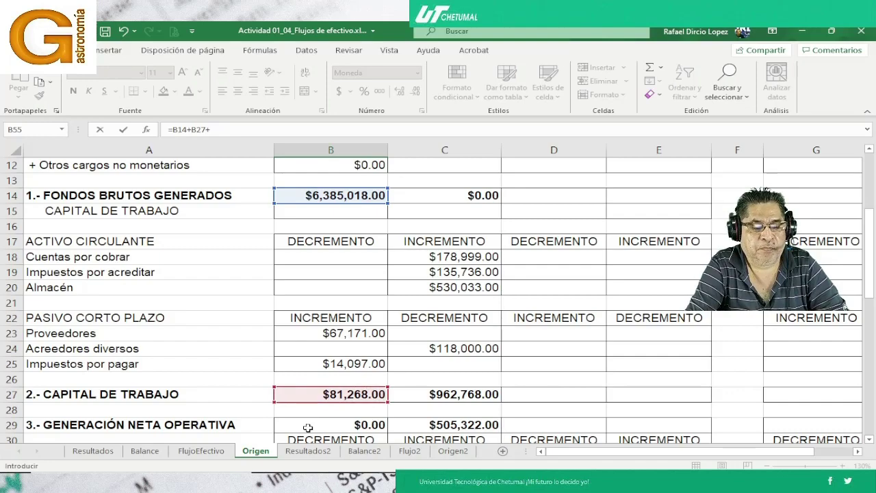
left_click(308, 427)
type("+")
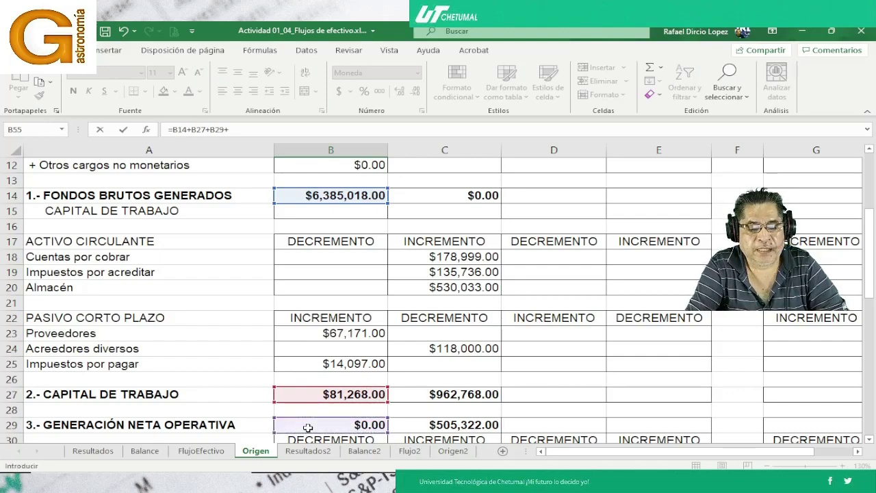
scroll(308, 428, "down", 4)
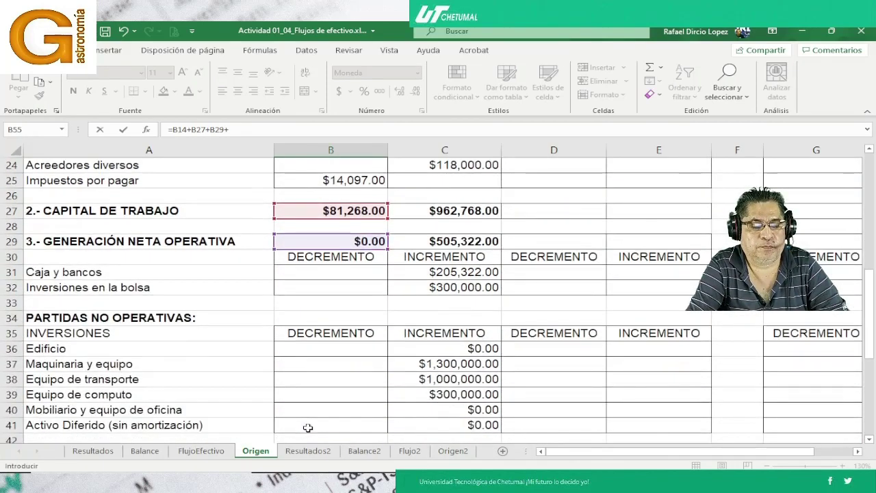
scroll(308, 428, "down", 5)
left_click(309, 382)
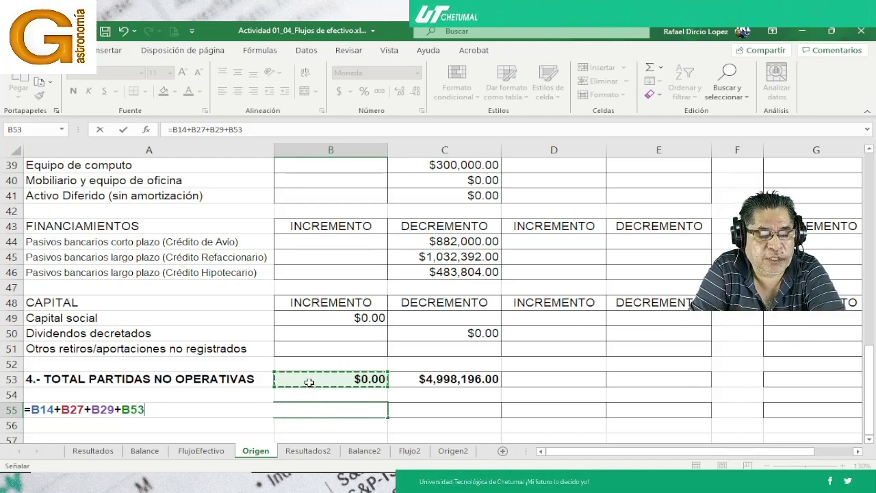
key("Return")
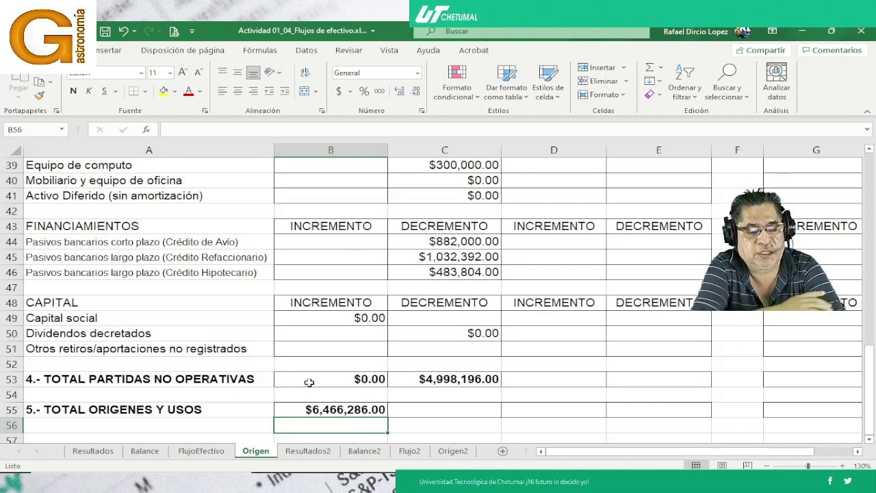
Copy the TOTAL ORIGENES Y USOS formula from B55 to C55.
key("Up")
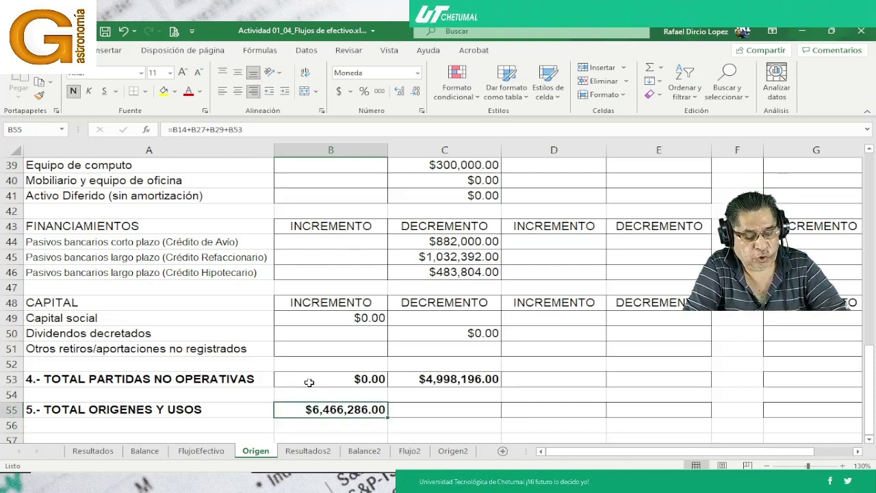
key("ctrl+c")
key("Right")
key("Return")
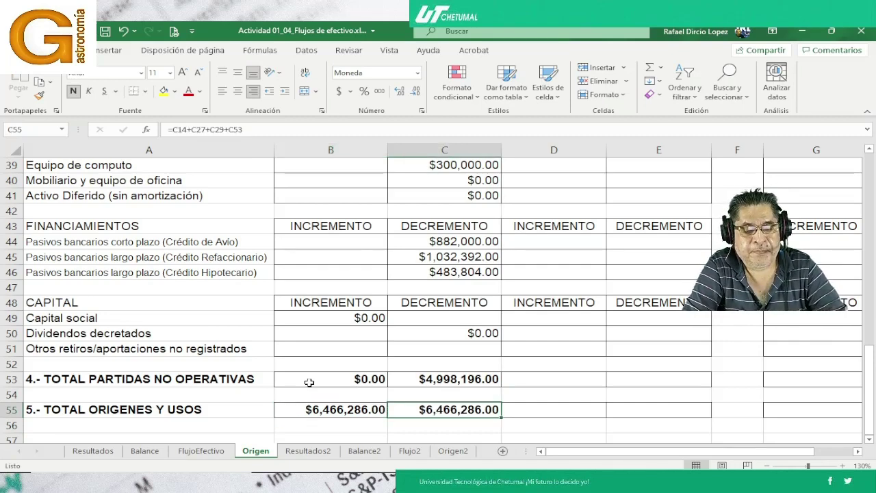
Add a check formula in C56, beneath the totals, that subtracts the two columns: =B55-C55.
key("Down")
scroll(310, 383, "down", 1)
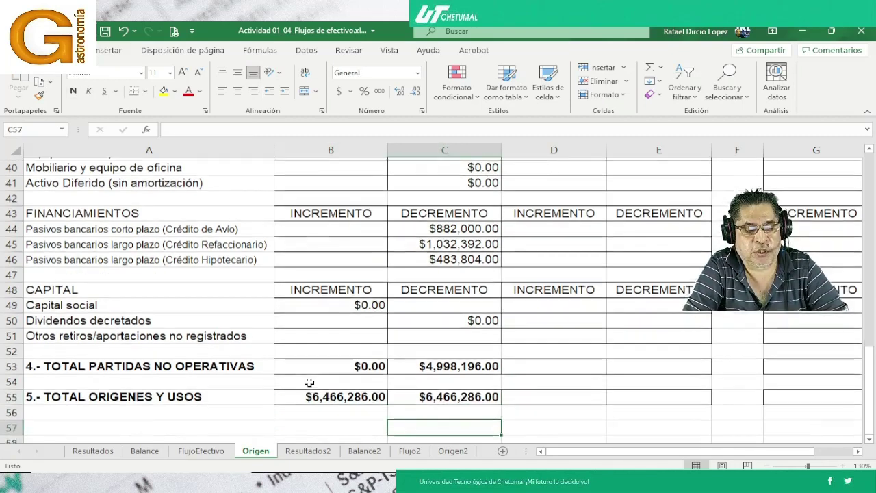
type("=")
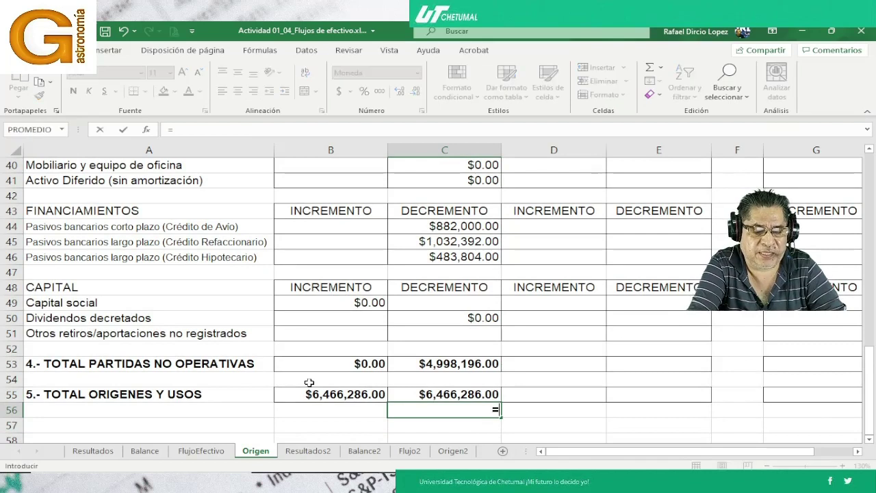
key("Up")
key("Left")
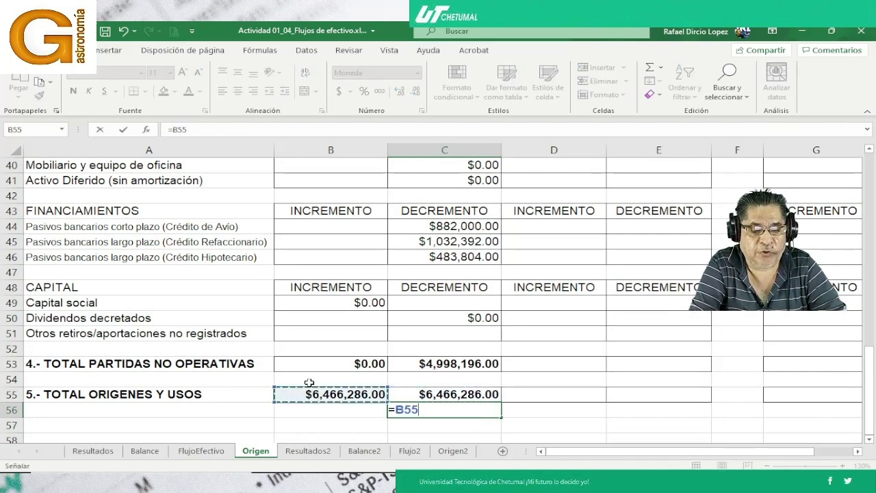
type("-")
key("Up")
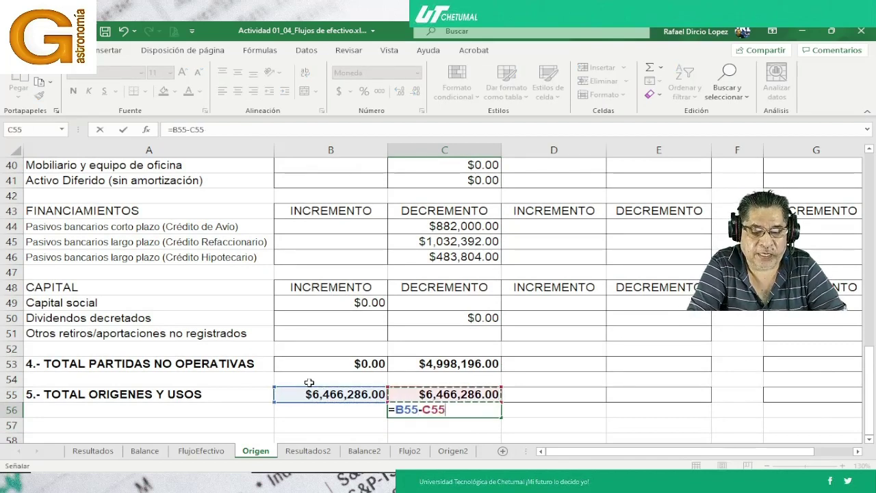
key("Return")
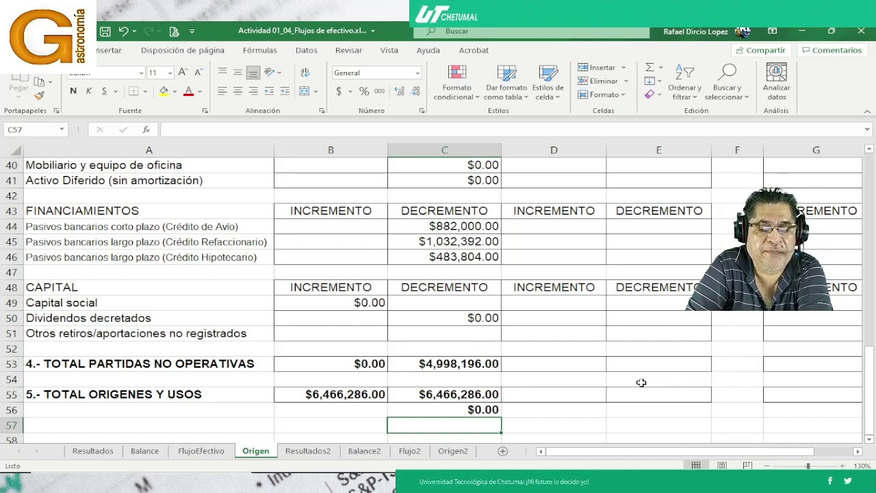
Review the first period's columns B and C on the Origen sheet, from PARTIDAS OPERATIVAS to TOTAL ORIGENES Y USOS.
scroll(642, 382, "down", 1)
scroll(641, 383, "up", 2)
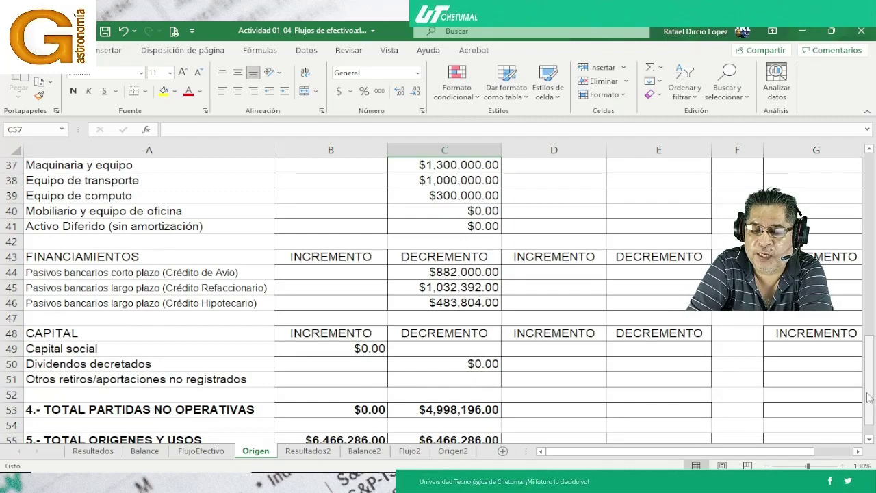
left_click_drag(871, 390, 869, 250)
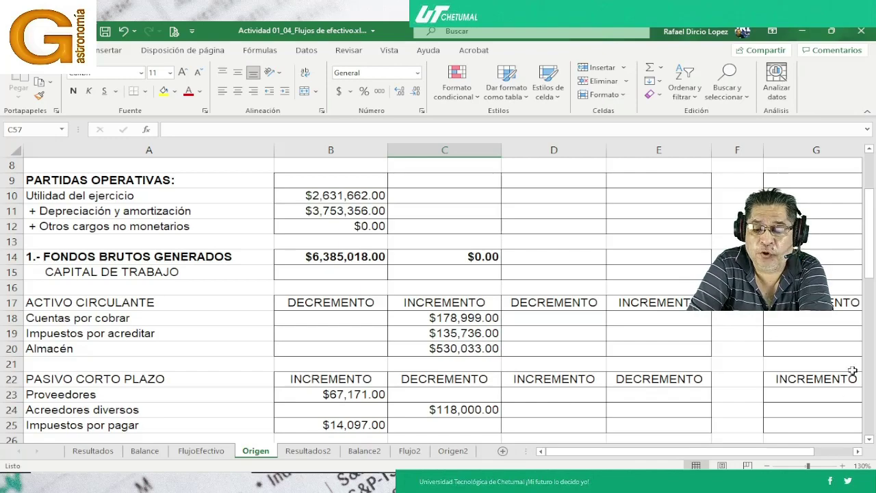
left_click(873, 360)
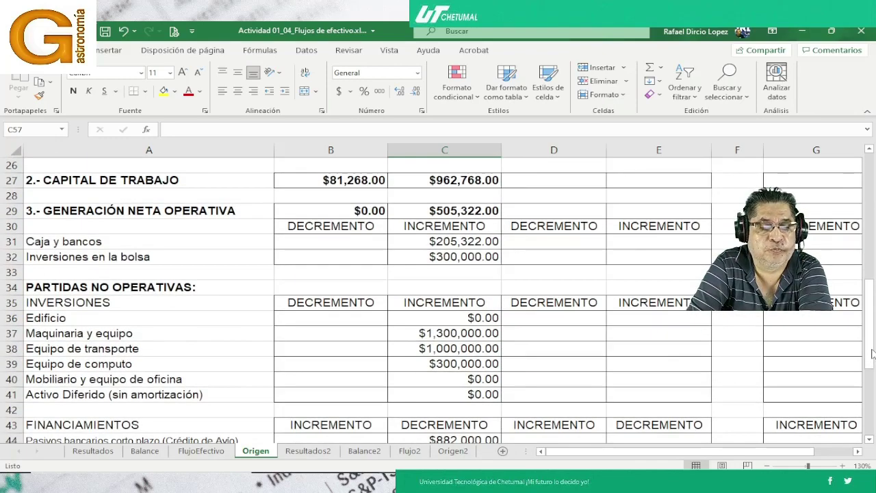
scroll(445, 344, "up", 2)
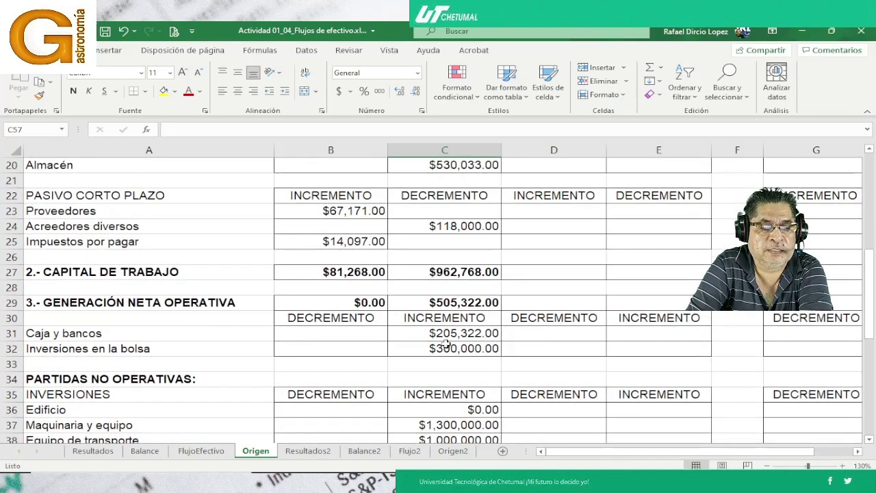
scroll(315, 305, "down", 4)
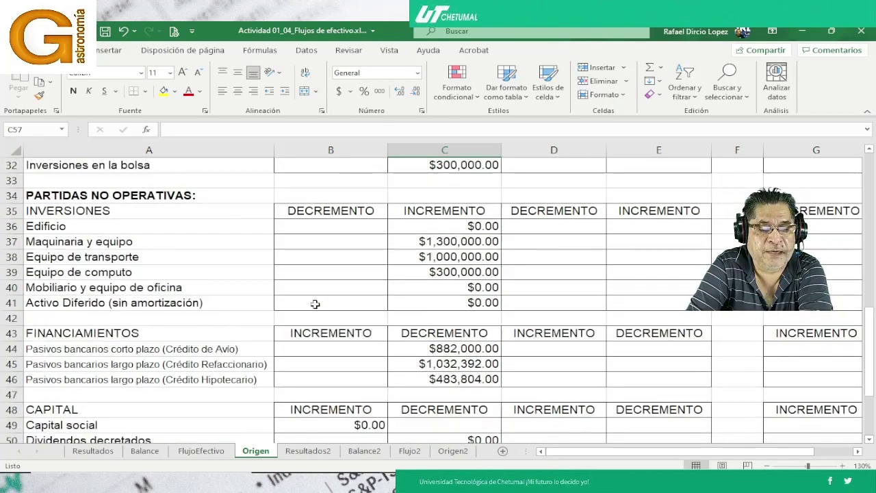
scroll(313, 306, "down", 4)
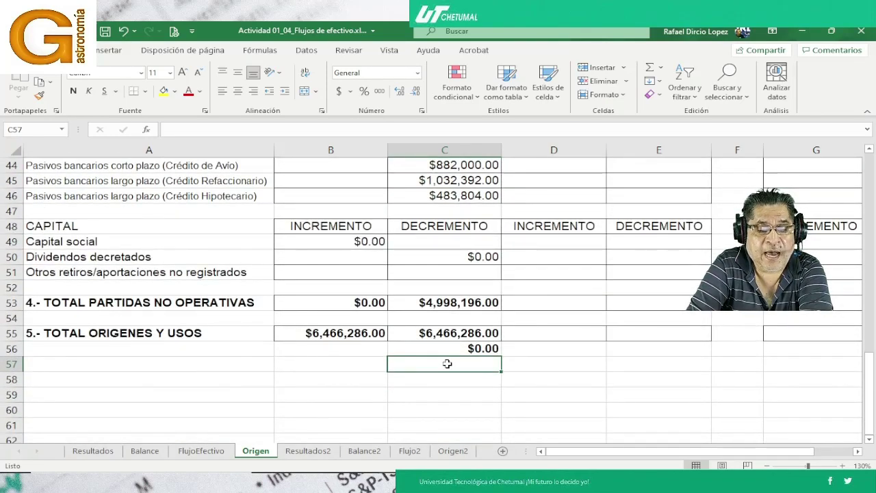
scroll(447, 363, "down", 3)
scroll(447, 363, "up", 12)
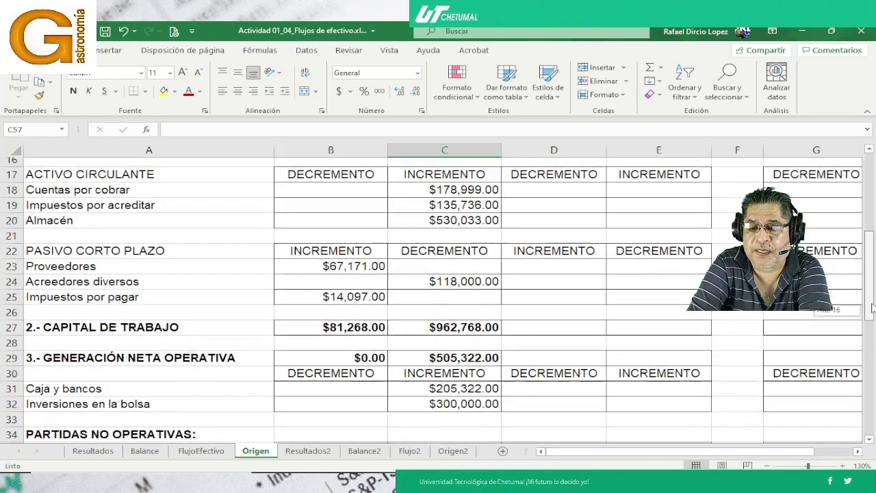
left_click_drag(870, 316, 868, 276)
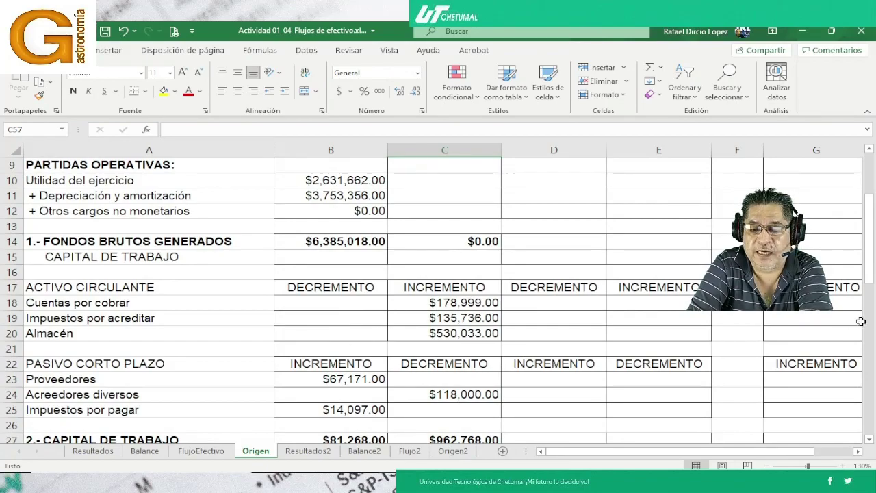
left_click_drag(873, 284, 871, 334)
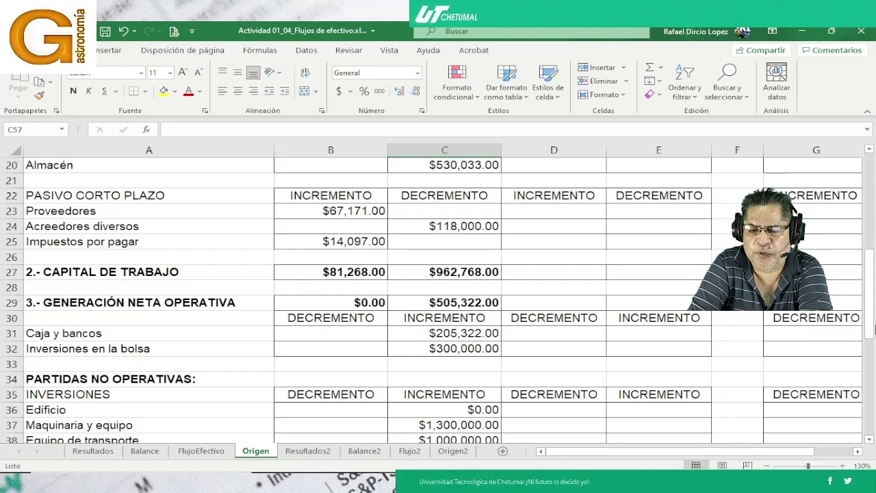
left_click_drag(872, 330, 873, 389)
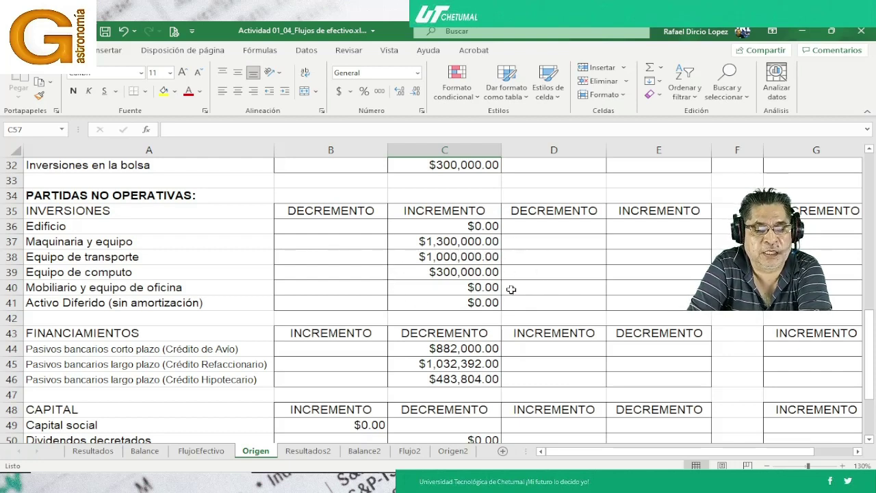
scroll(759, 398, "down", 2)
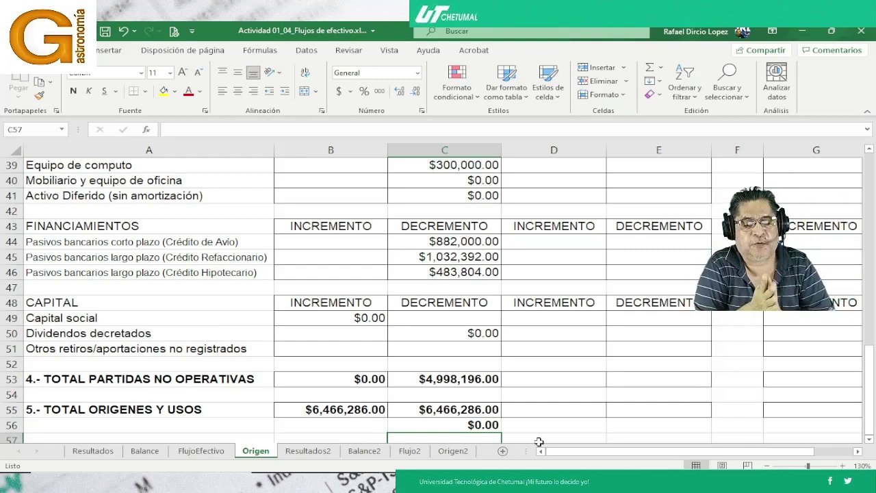
Inspect the TOTAL ORIGENES Y USOS formulas in B55 and C55 without changing them.
key("Up")
key("Up")
key("Left")
key("F2")
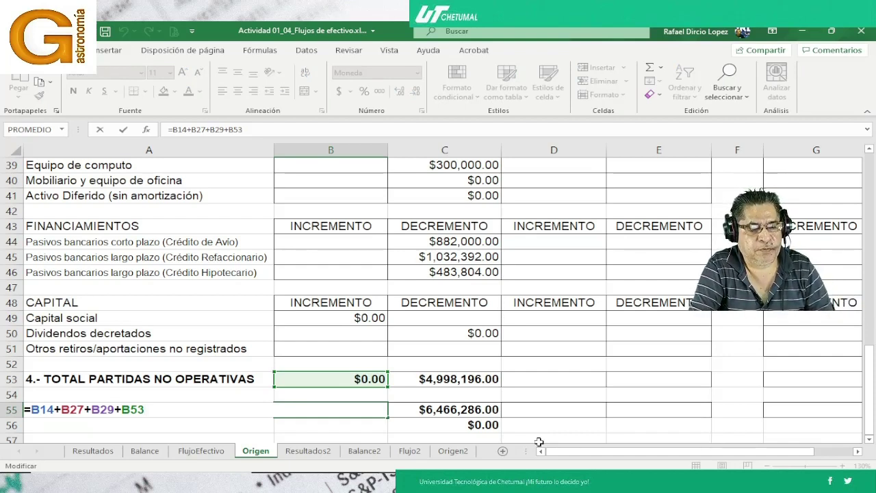
key("Return")
key("Up")
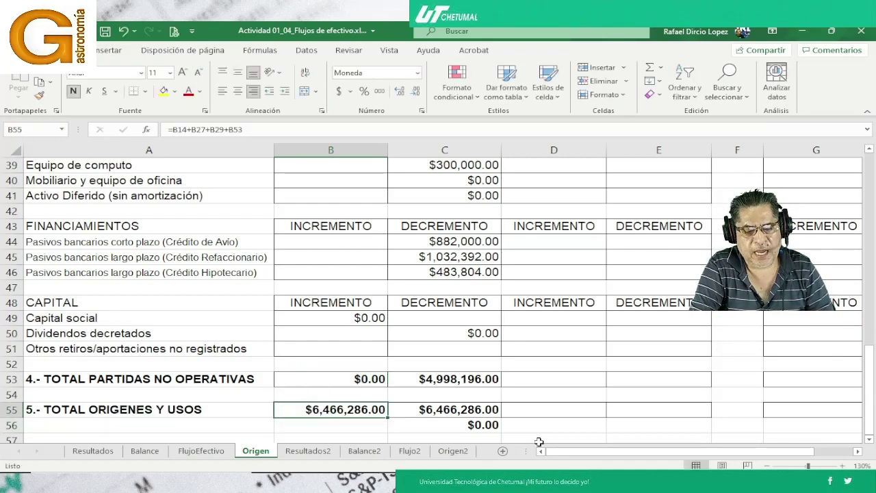
key("Right")
key("F2")
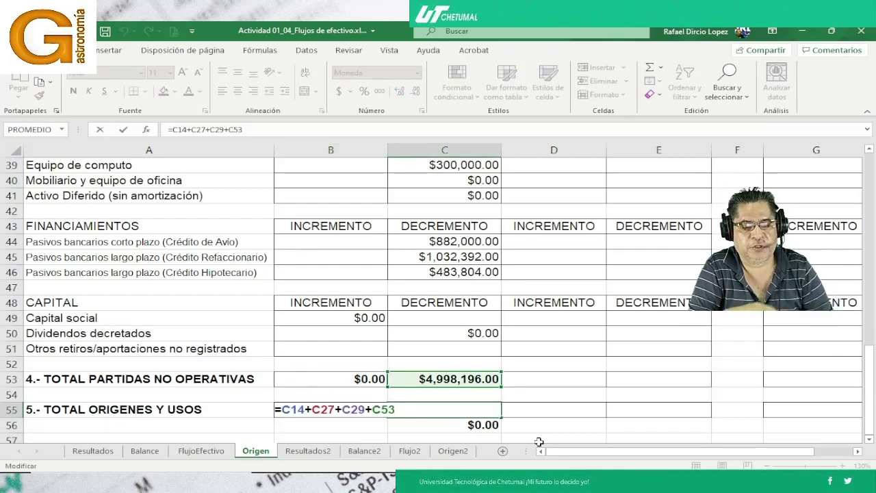
key("Return")
scroll(280, 253, "down", 1)
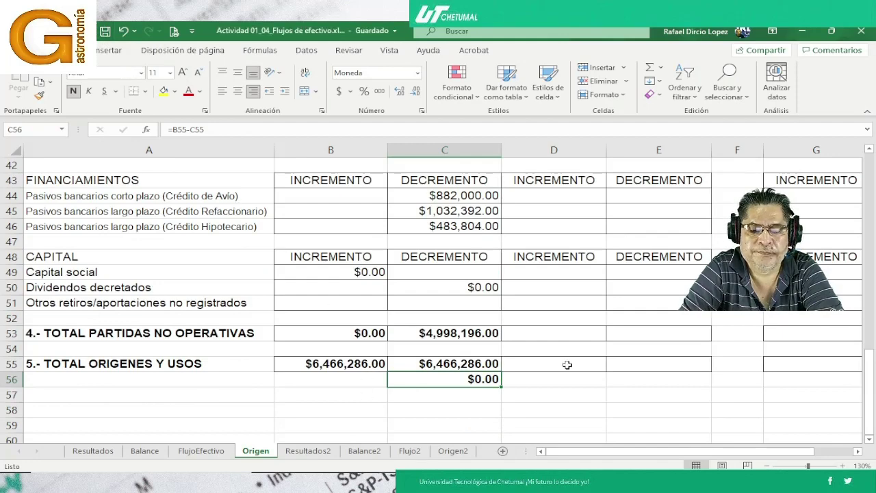
scroll(567, 364, "down", 1)
Check the participant list of the Google Meet call in Chrome and return to the Excel workbook.
mouse_move(333, 463)
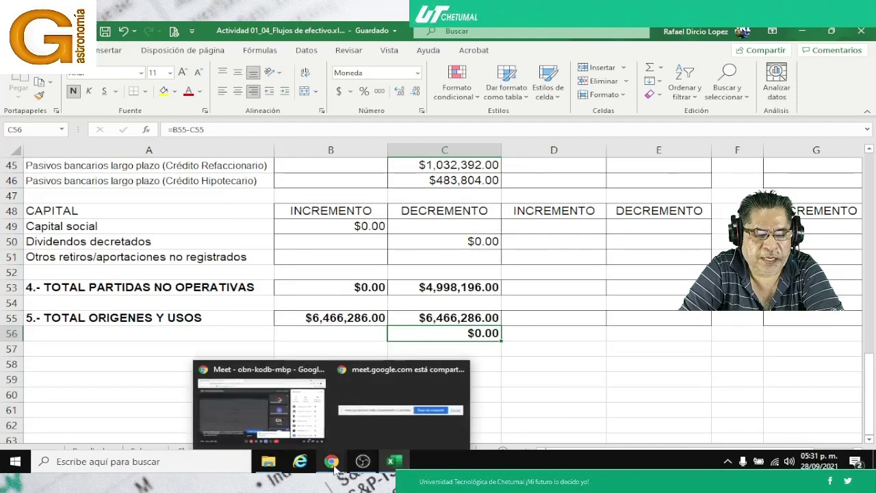
left_click(293, 433)
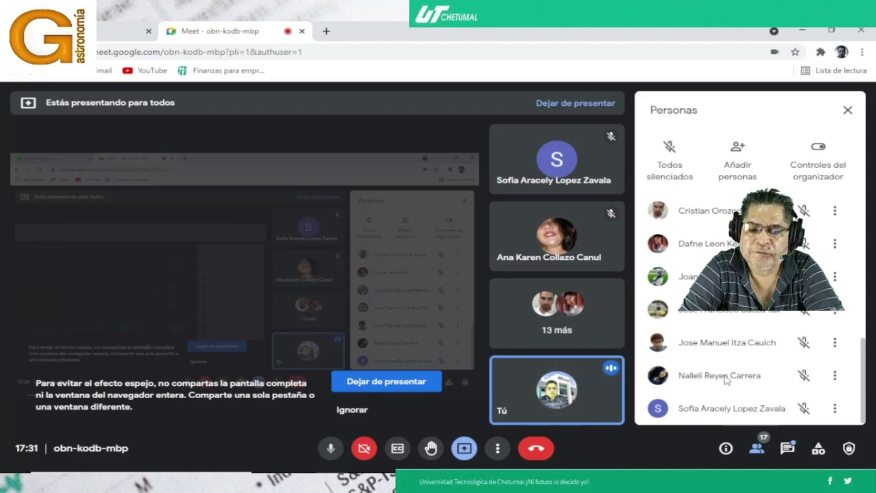
scroll(738, 350, "up", 5)
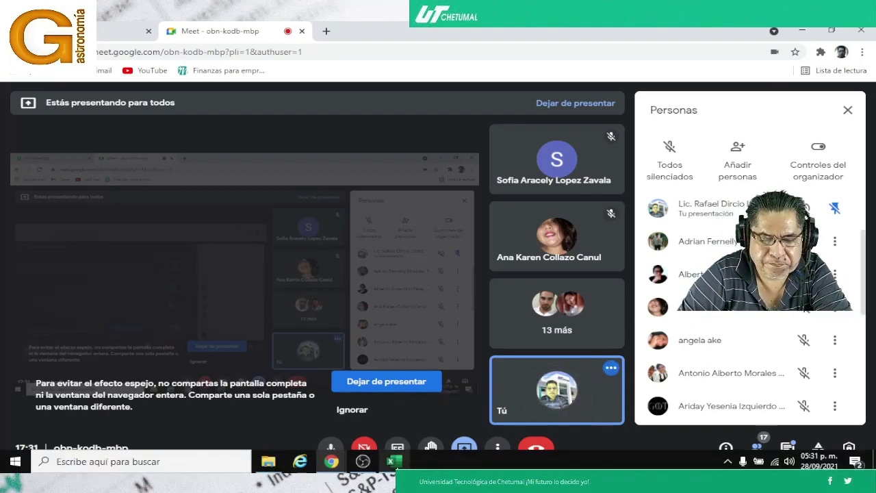
left_click(394, 463)
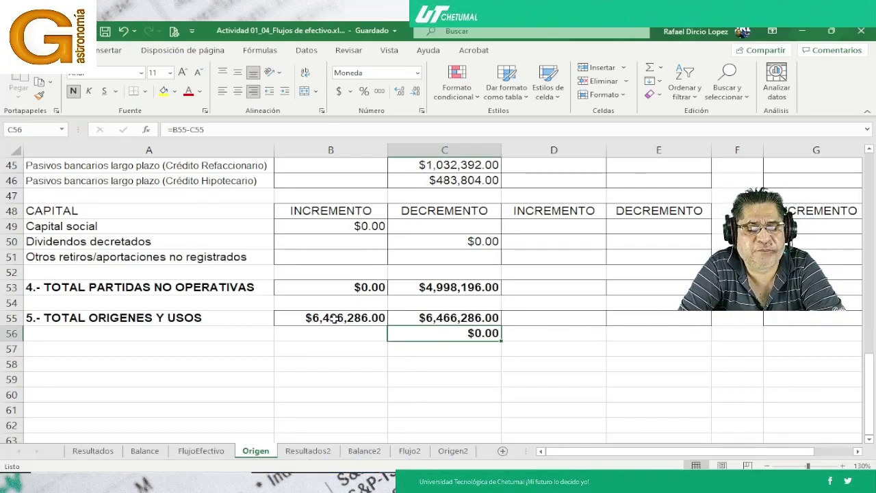
Copy the totals and check formula in B55:C56 to the second period's columns, starting at D55.
left_click_drag(334, 319, 426, 330)
key("ctrl+c")
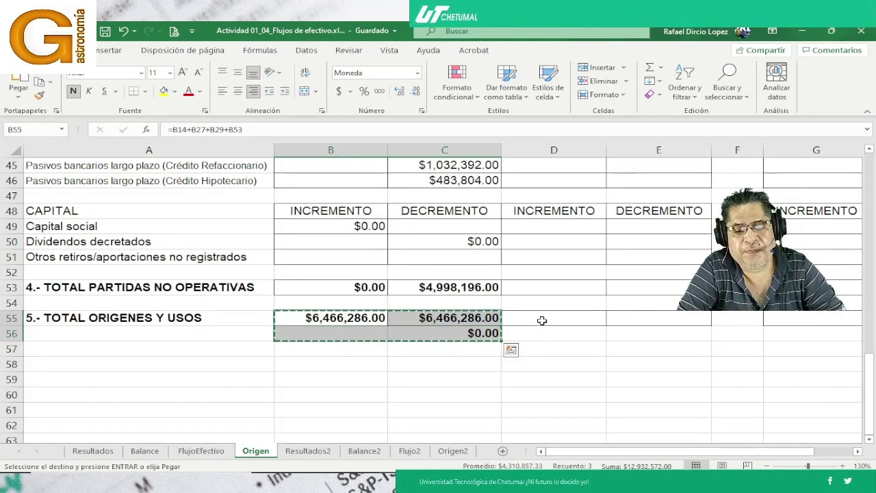
left_click(540, 321)
key("ctrl+v")
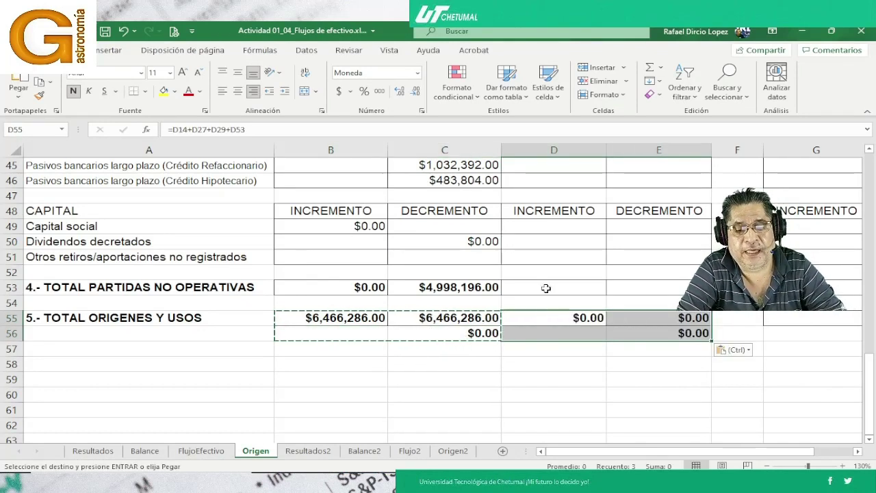
Copy the TOTAL PARTIDAS NO OPERATIVAS formula from C53 into the second period's cells D53:E53.
left_click(484, 287)
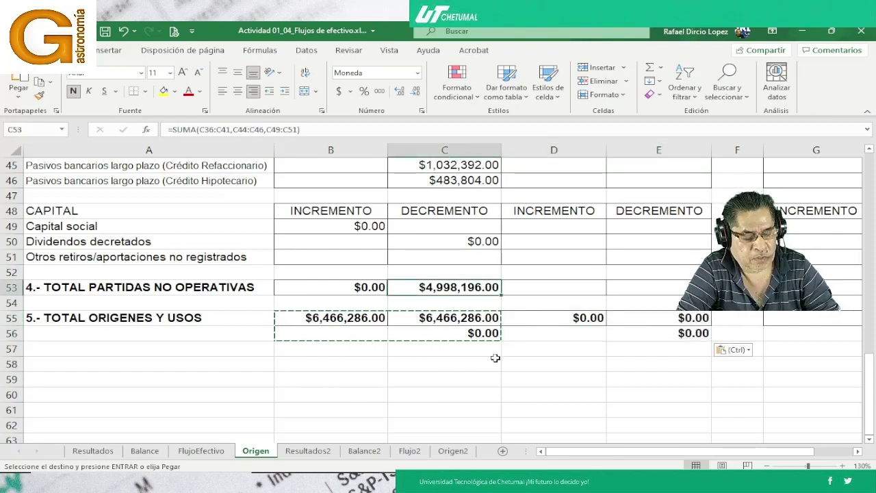
key("ctrl+c")
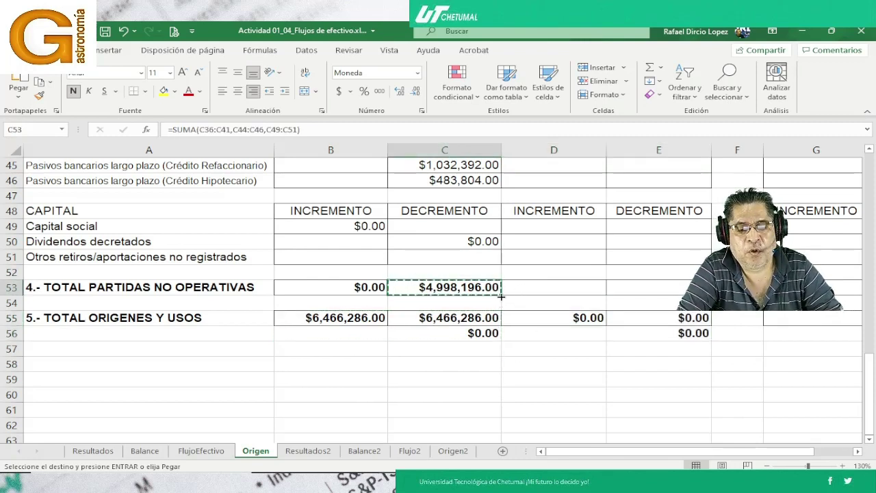
left_click(599, 289)
left_click_drag(599, 289, 621, 288)
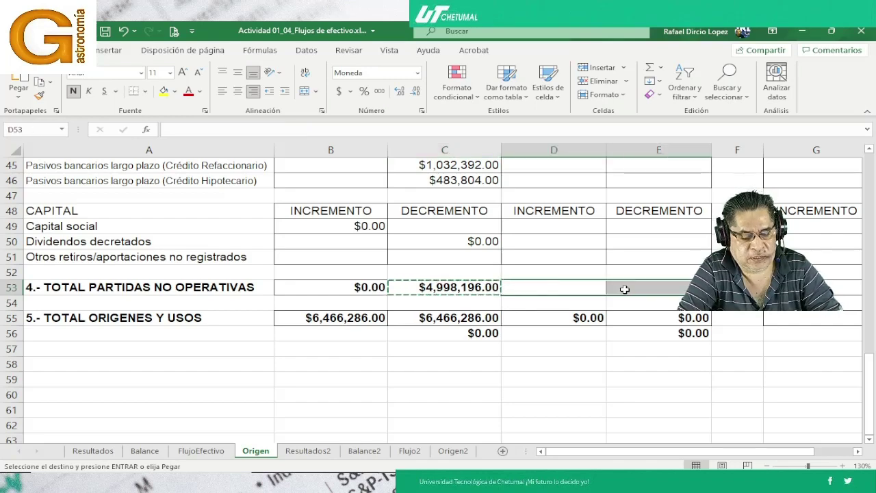
key("ctrl+v")
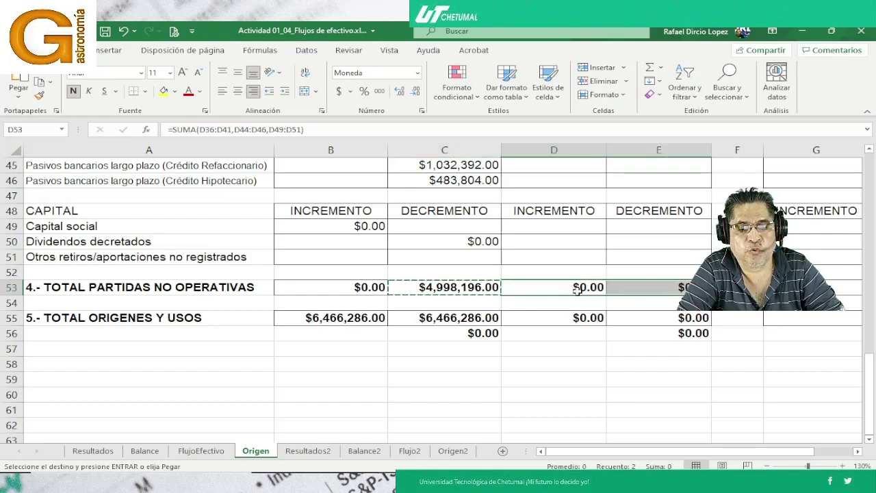
Fill the GENERACIÓN NETA OPERATIVA formula from C29 across to D29:E29.
scroll(577, 288, "up", 2)
scroll(577, 289, "down", 2)
scroll(577, 290, "up", 4)
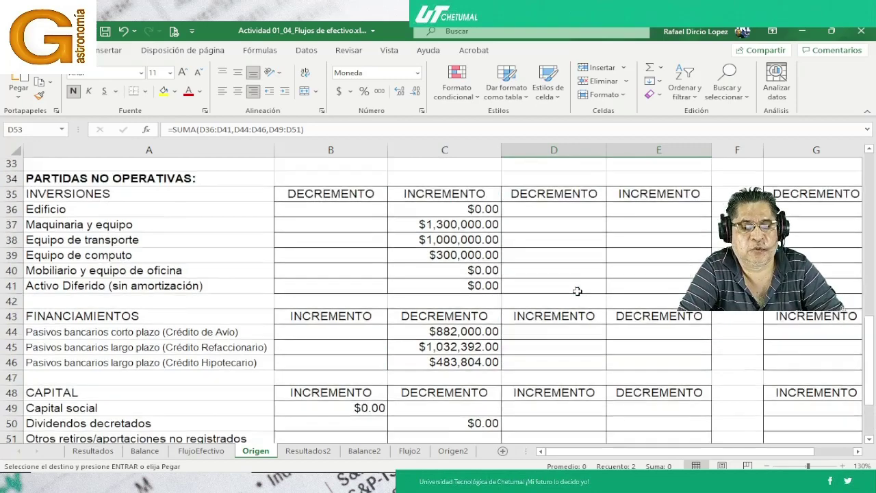
scroll(577, 291, "up", 3)
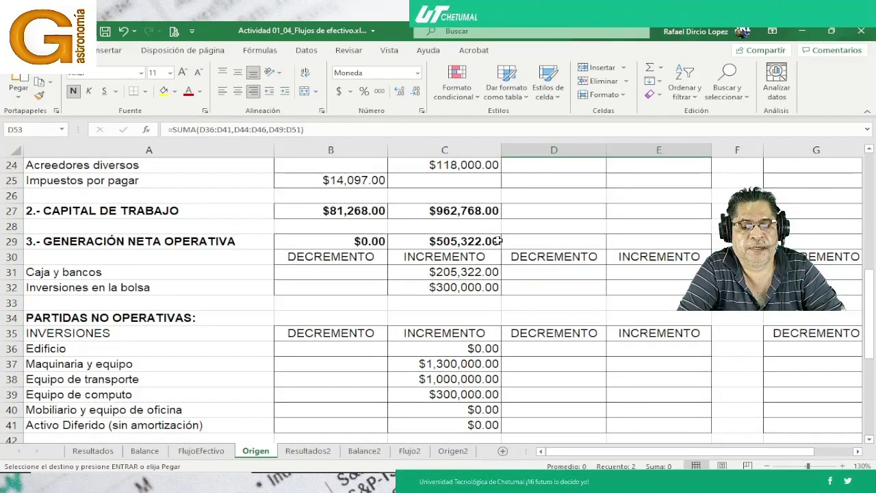
left_click(498, 241)
left_click_drag(500, 250, 651, 254)
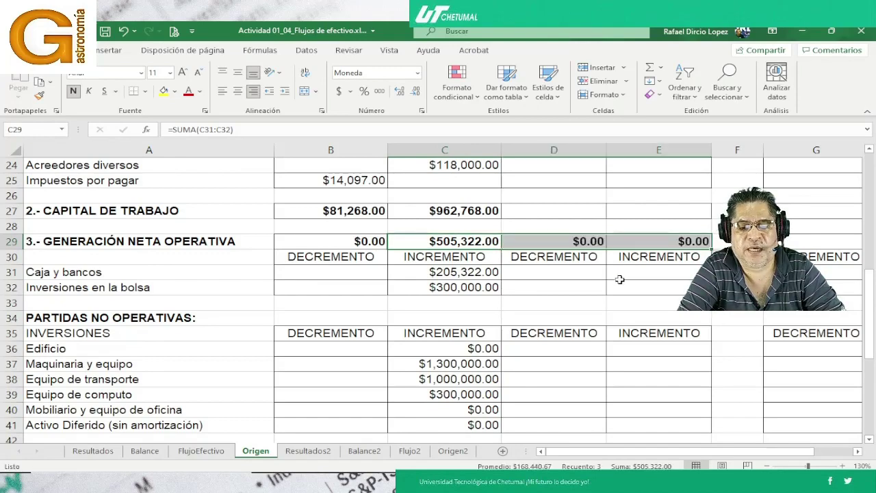
Fill the CAPITAL DE TRABAJO total formula from C27 across to D27:E27.
scroll(619, 279, "up", 2)
left_click(498, 302)
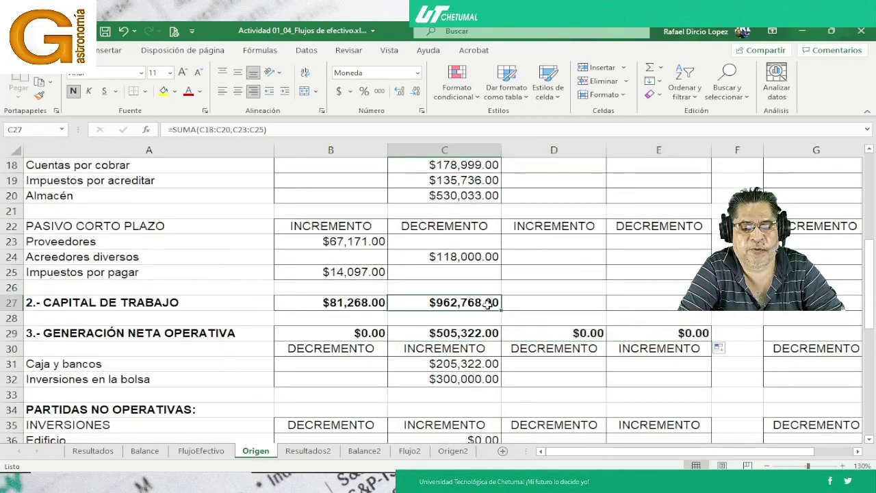
left_click_drag(501, 310, 657, 308)
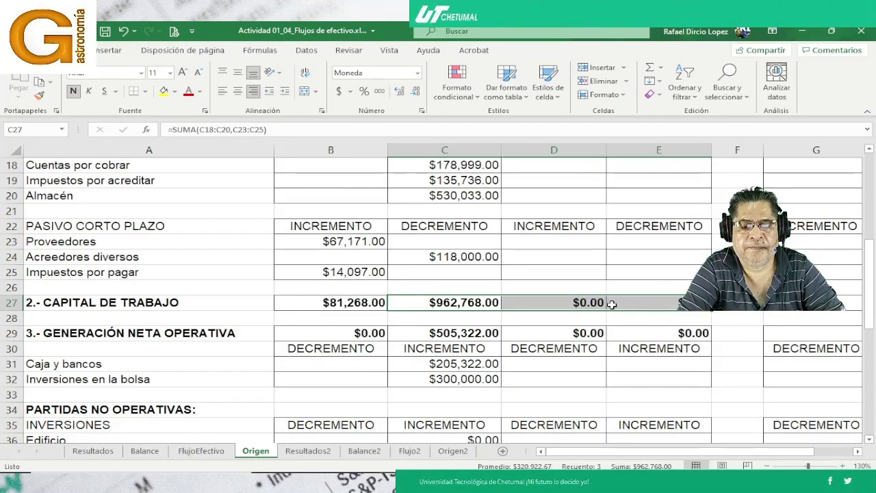
Fill the FONDOS BRUTOS GENERADOS formula from C14 across to D14:E14.
scroll(612, 305, "up", 1)
scroll(569, 304, "up", 3)
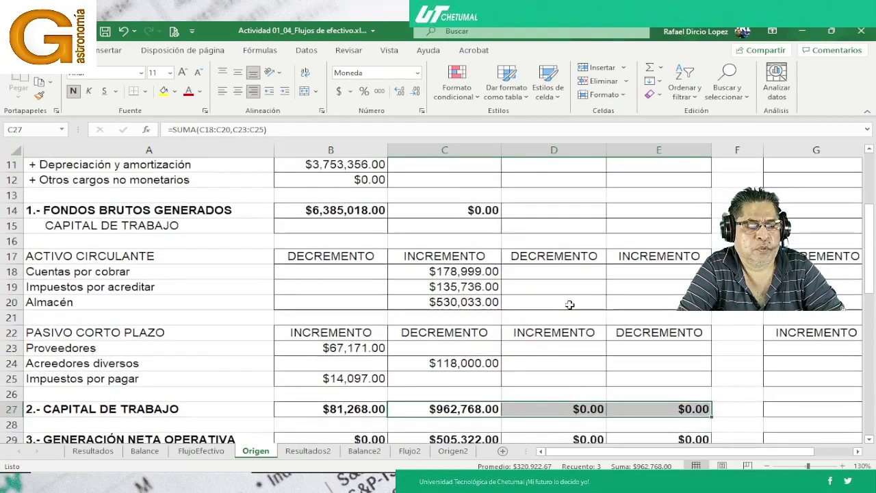
left_click(468, 287)
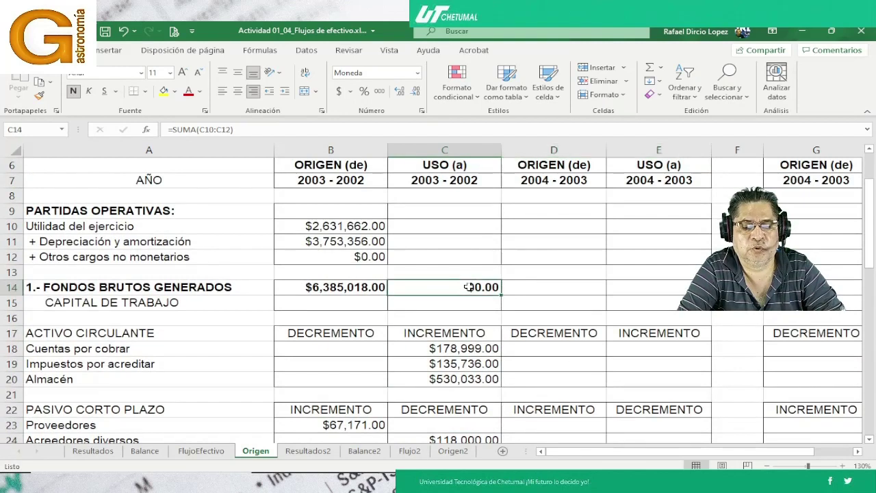
left_click_drag(503, 295, 659, 297)
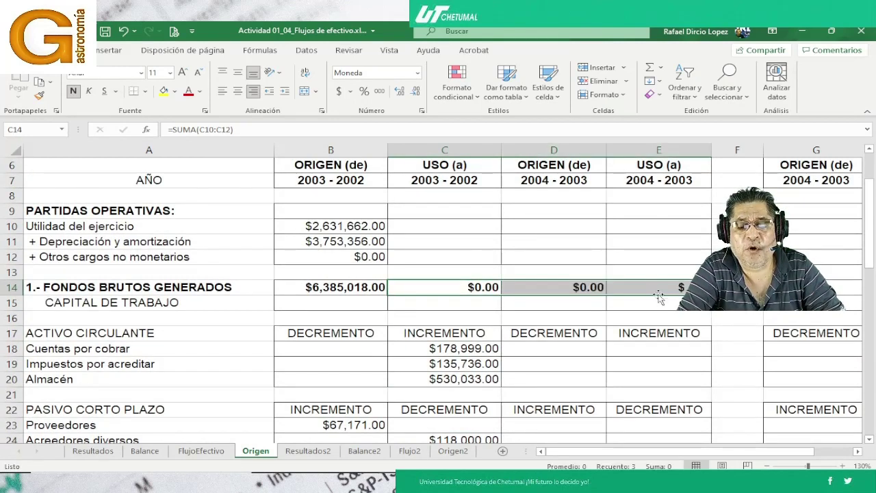
Link the 2004 - 2003 Utilidad del ejercicio in D10 to the Balance sheet with =Balance!D47.
left_click(528, 226)
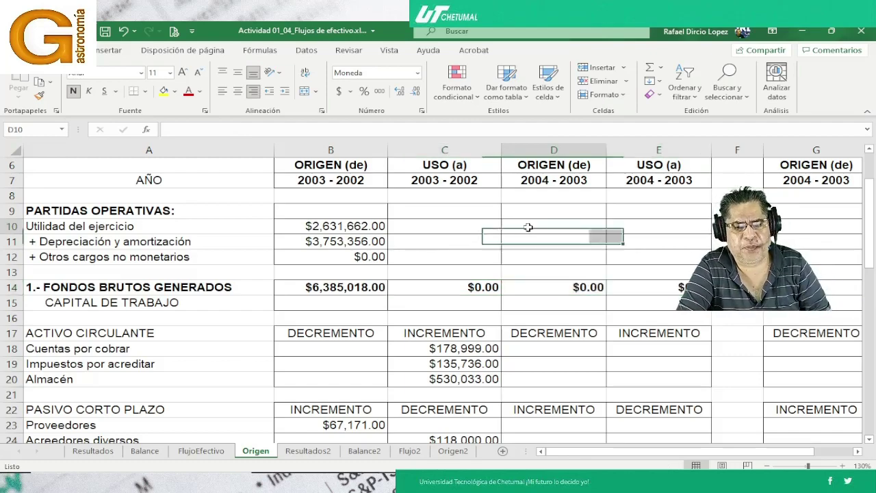
scroll(519, 270, "down", 1)
scroll(520, 270, "up", 2)
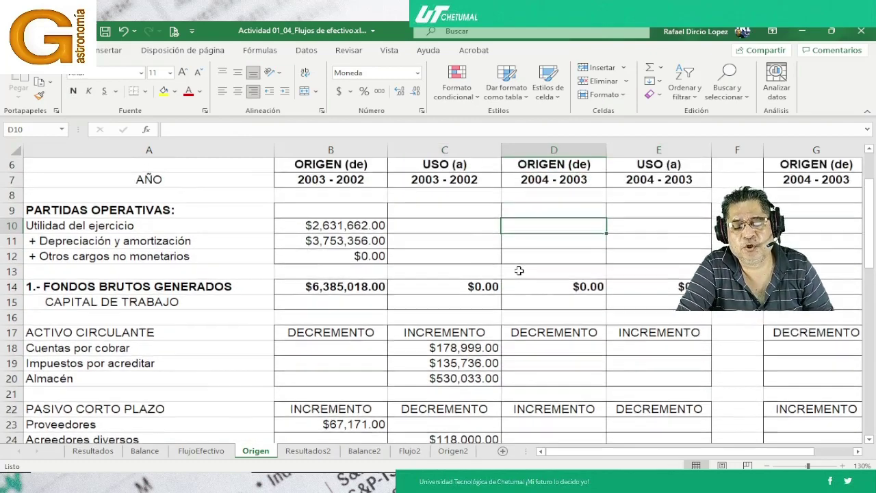
scroll(520, 271, "up", 1)
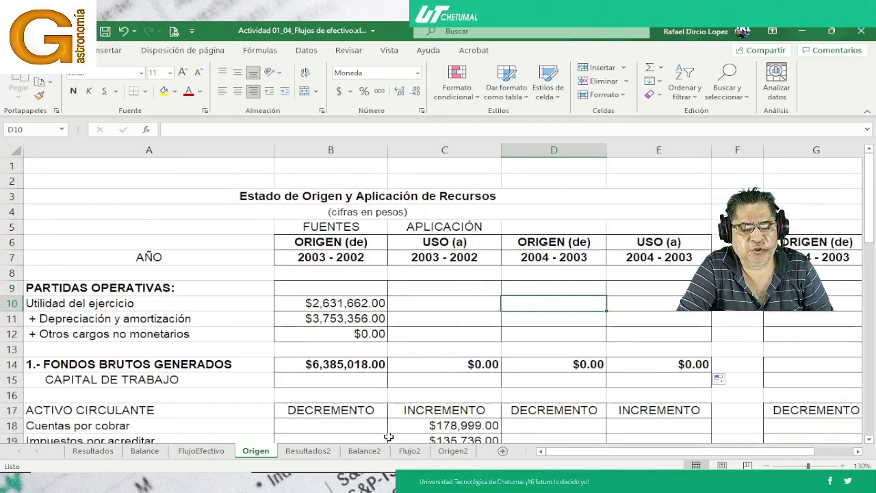
mouse_move(235, 472)
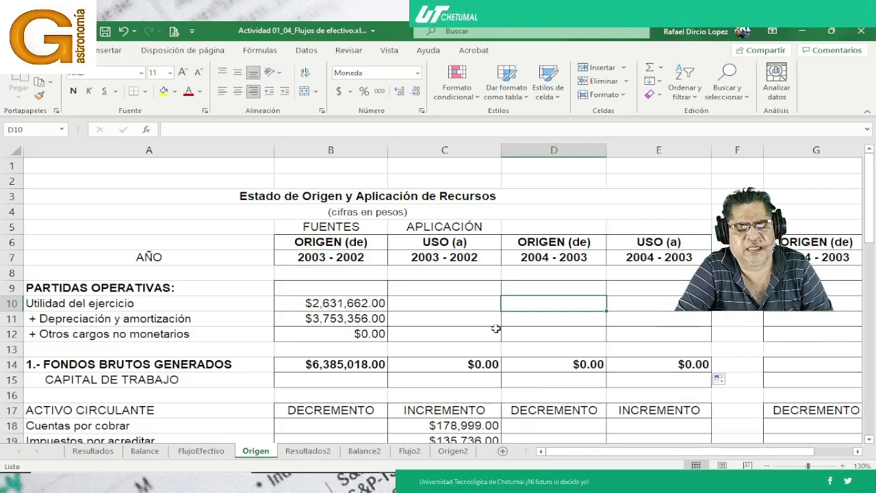
scroll(511, 381, "down", 1)
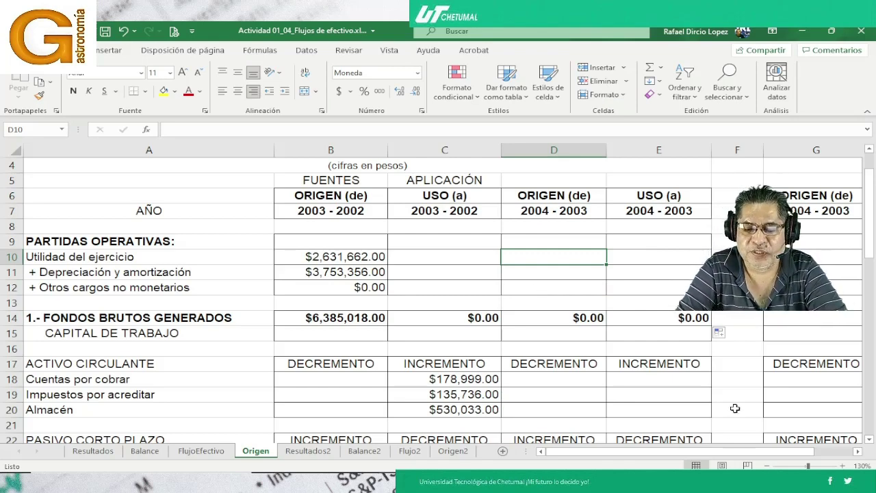
left_click(766, 466)
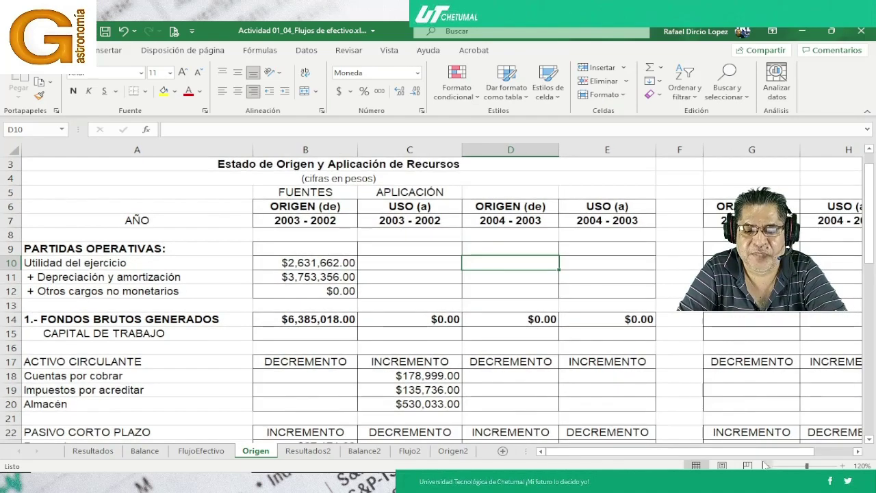
scroll(651, 280, "down", 1)
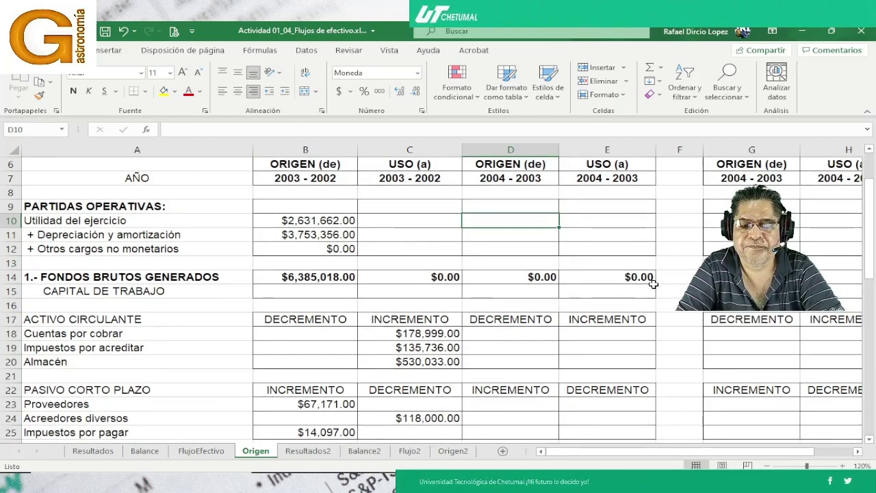
scroll(654, 283, "down", 1)
scroll(651, 283, "up", 2)
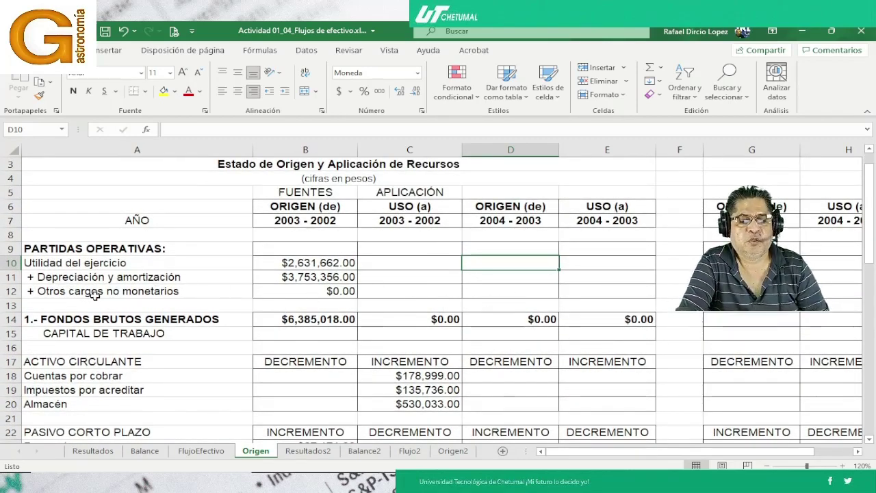
type("=")
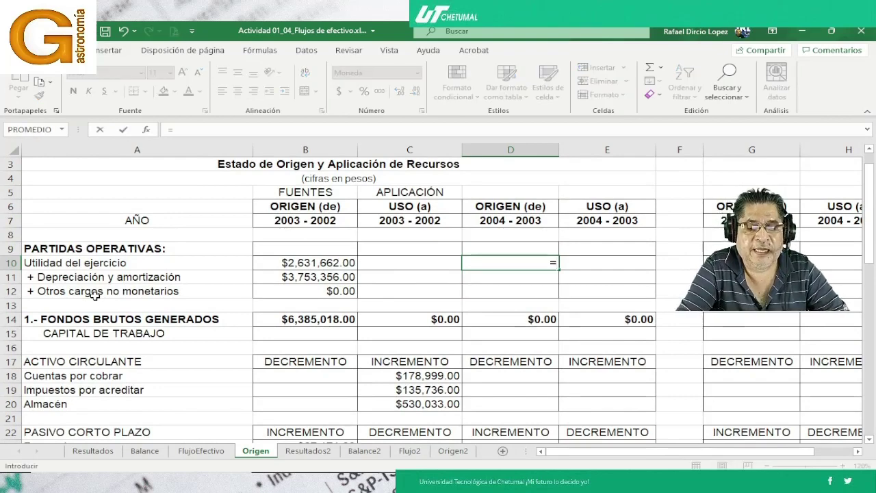
left_click(155, 451)
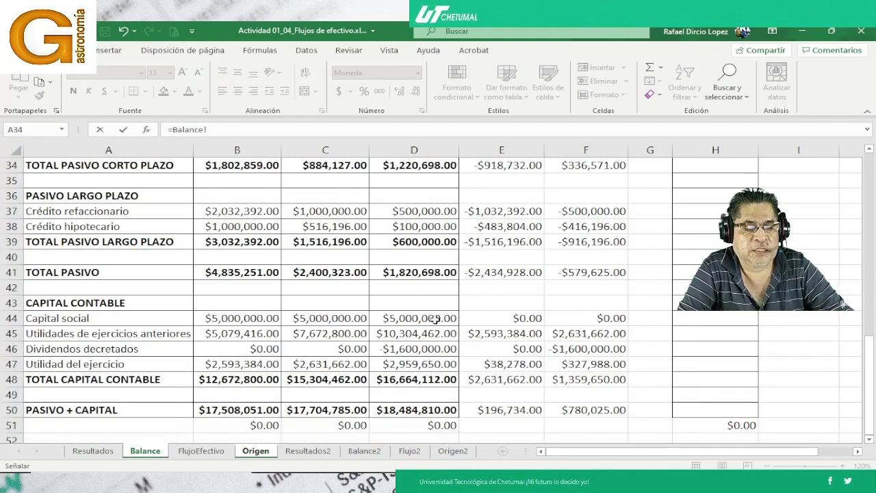
left_click(394, 365)
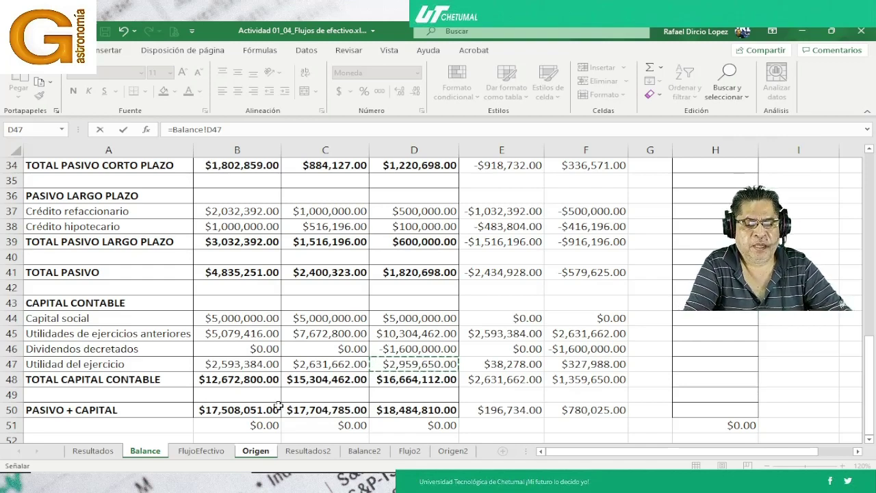
key("Return")
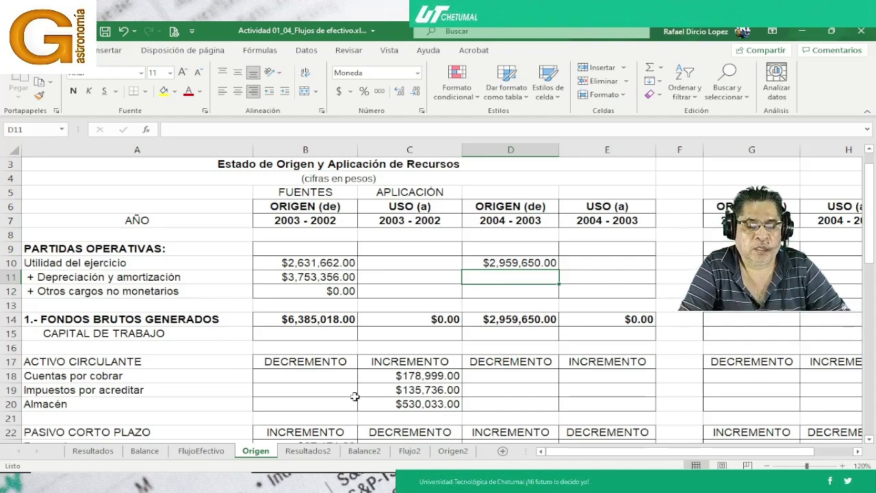
Enter the 2004 - 2003 Depreciación y amortización in D11 as =(Balance!F18+Balance!F23)*-1.
type("=")
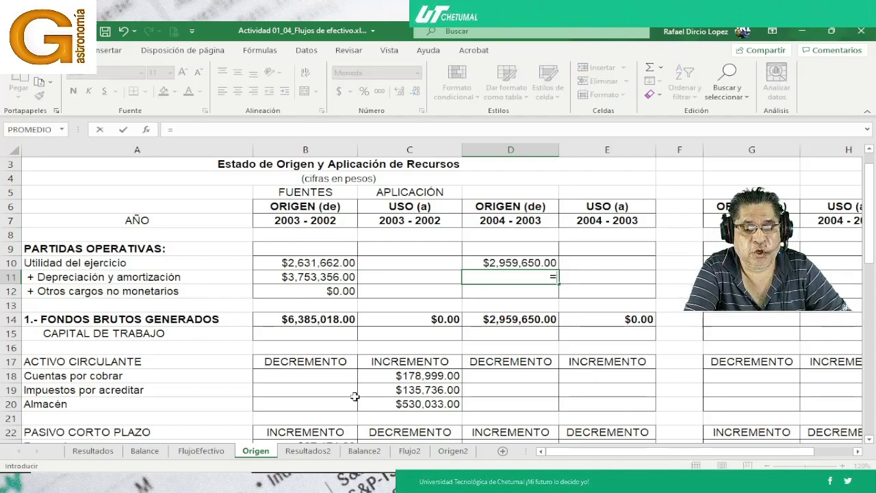
type("(")
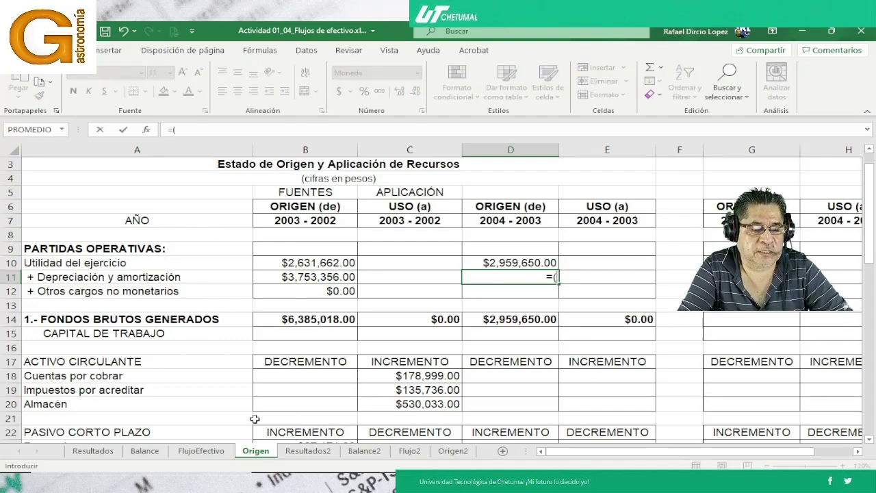
left_click(148, 453)
scroll(412, 325, "up", 2)
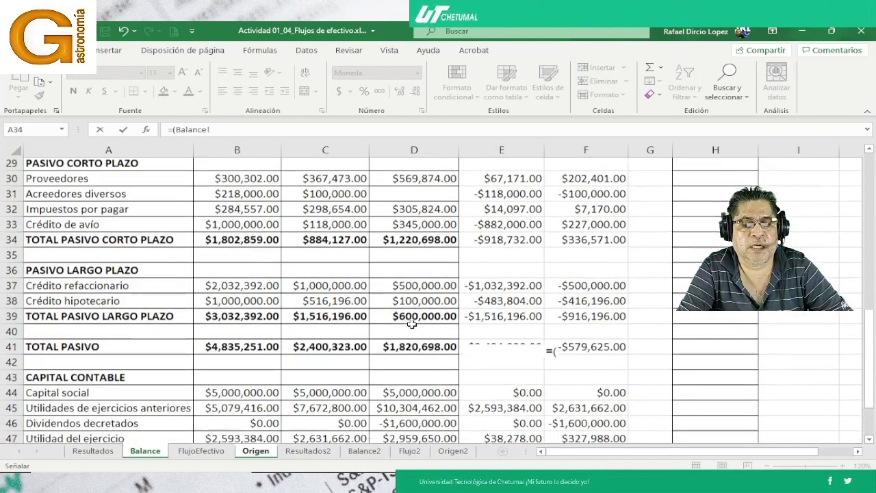
scroll(413, 325, "up", 4)
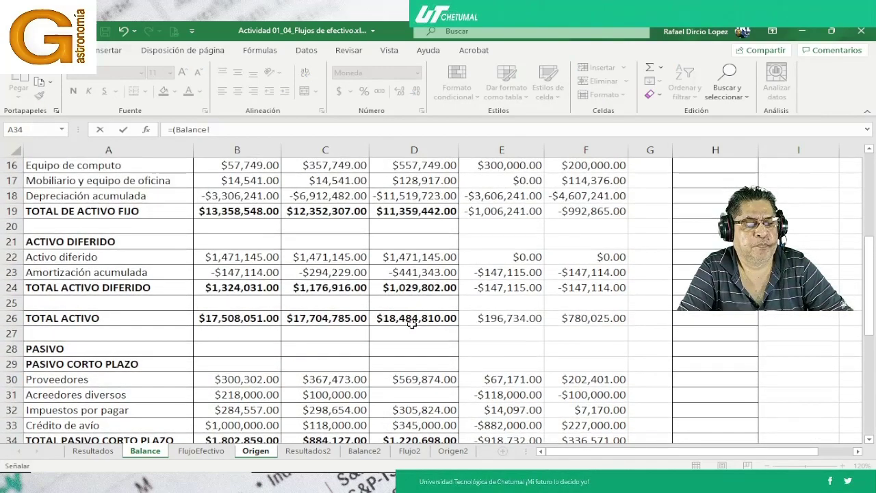
left_click(580, 196)
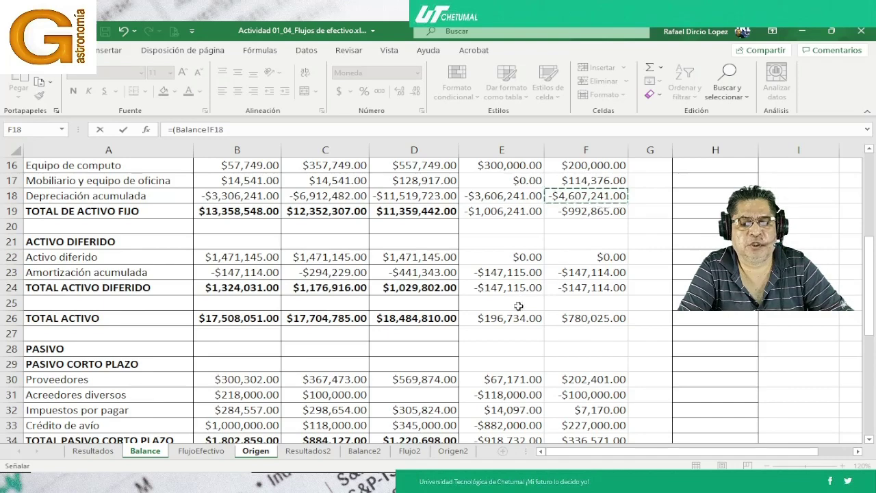
type("+")
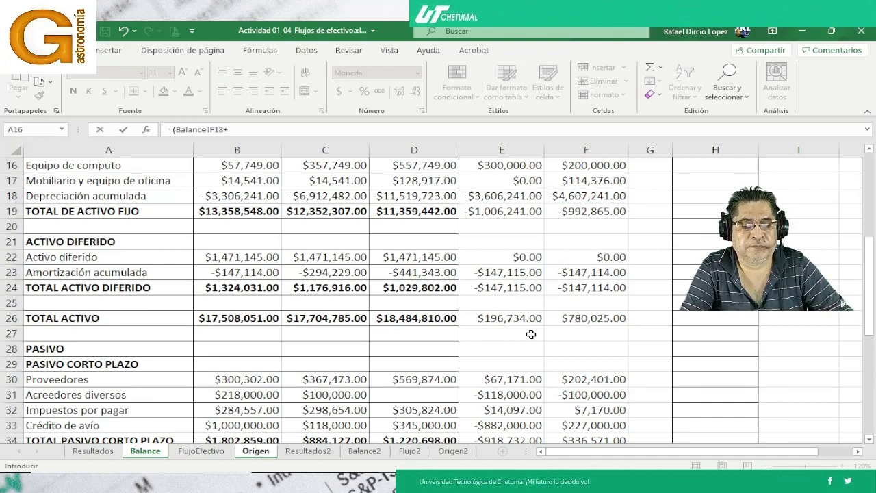
left_click(588, 273)
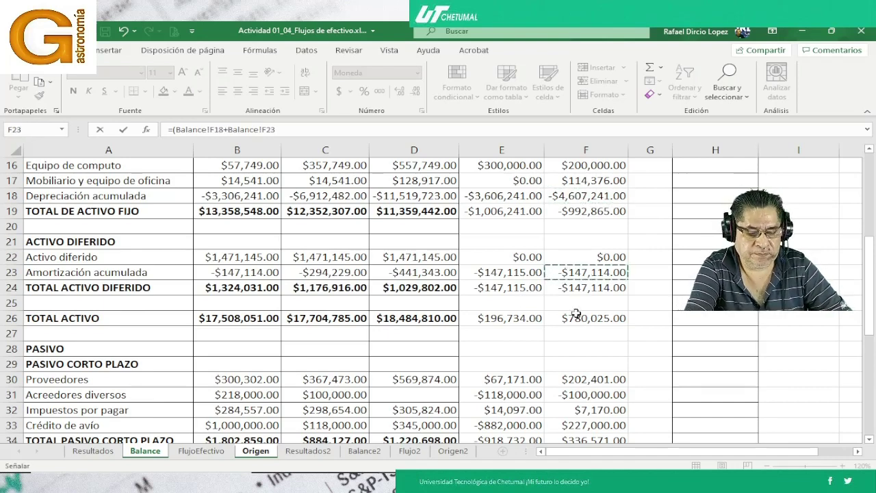
type(")*-1")
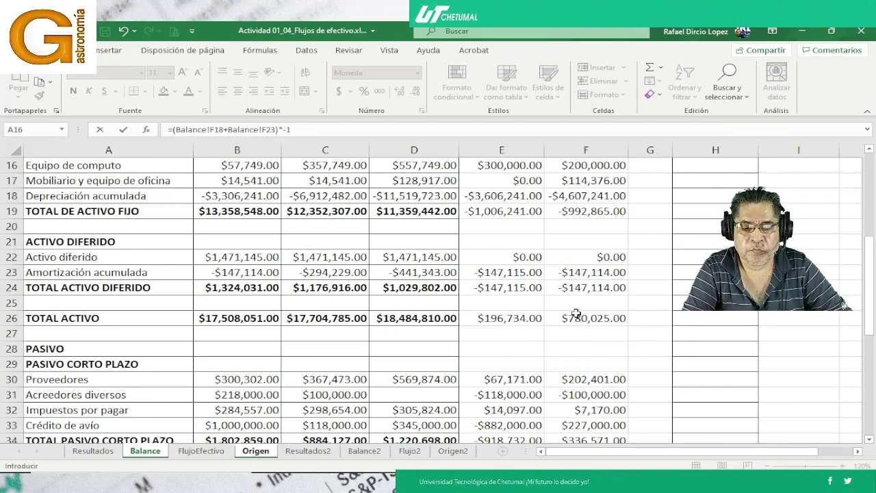
key("Return")
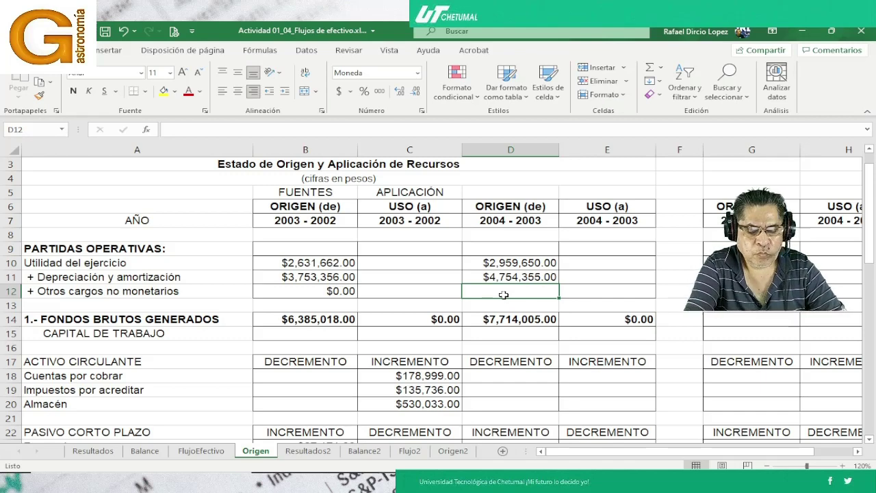
Enter the 2004 - 2003 Otros cargos no monetarios in D12 as =Balance!C45+Balance!C47-Balance!D45.
type("=")
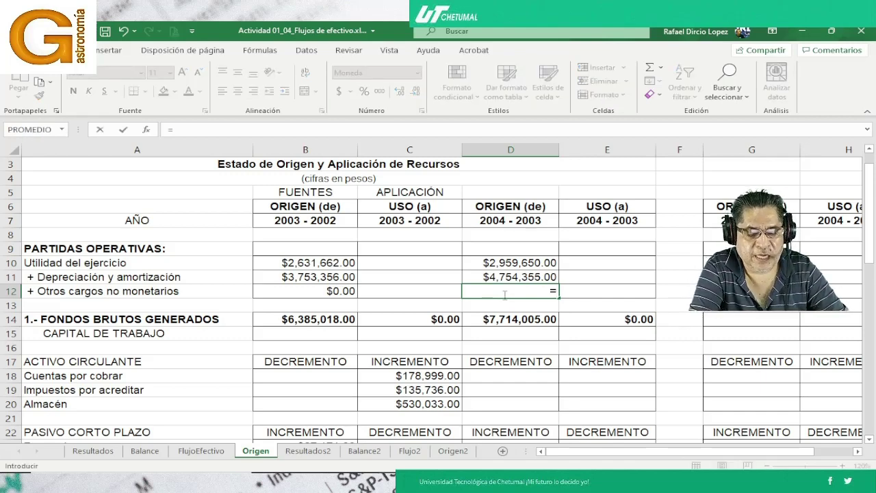
left_click(145, 450)
scroll(400, 287, "down", 2)
scroll(397, 297, "up", 1)
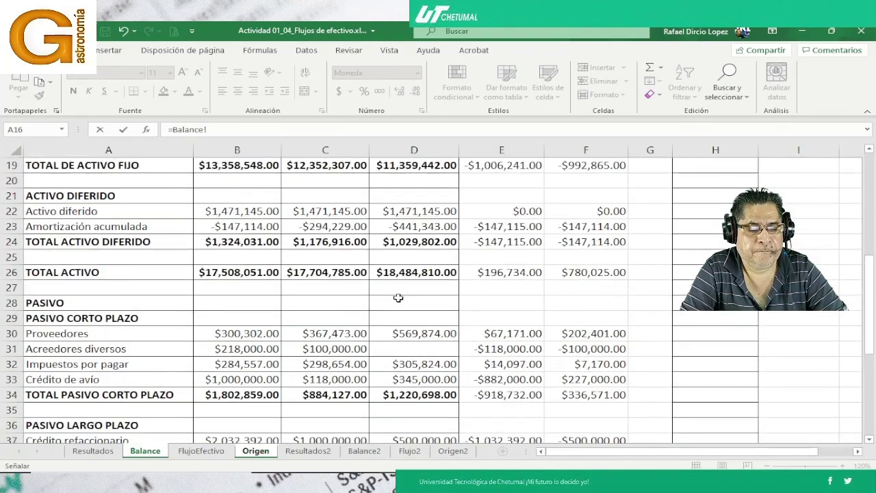
scroll(397, 298, "down", 1)
scroll(396, 299, "down", 7)
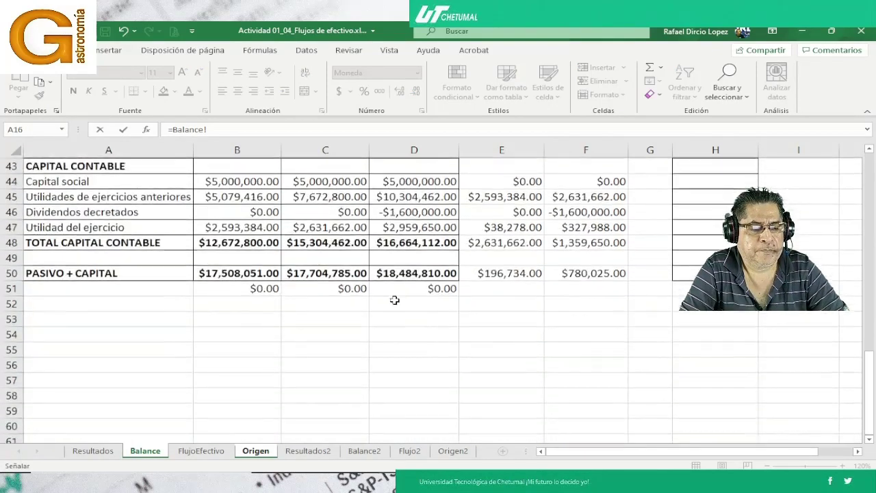
scroll(313, 198, "up", 1)
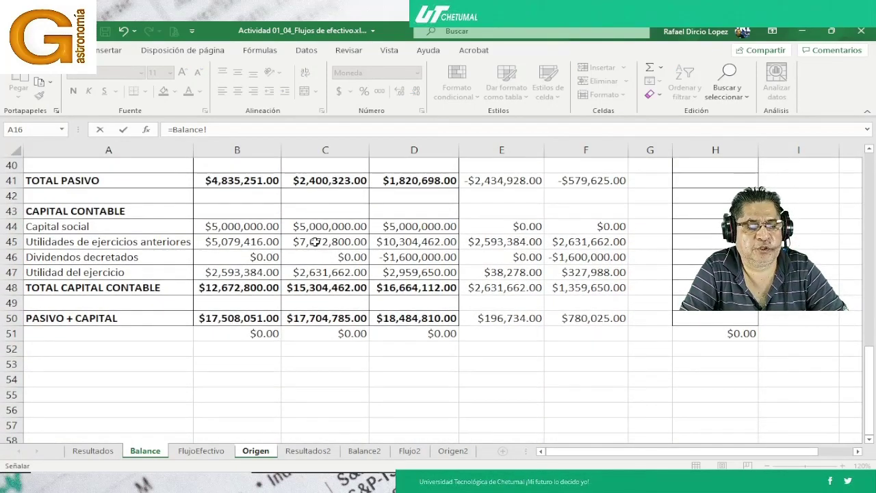
left_click(315, 242)
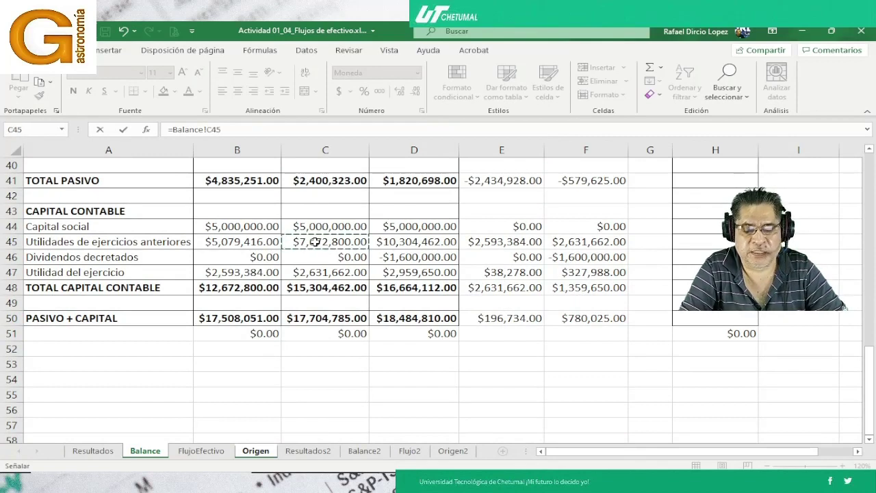
type("+")
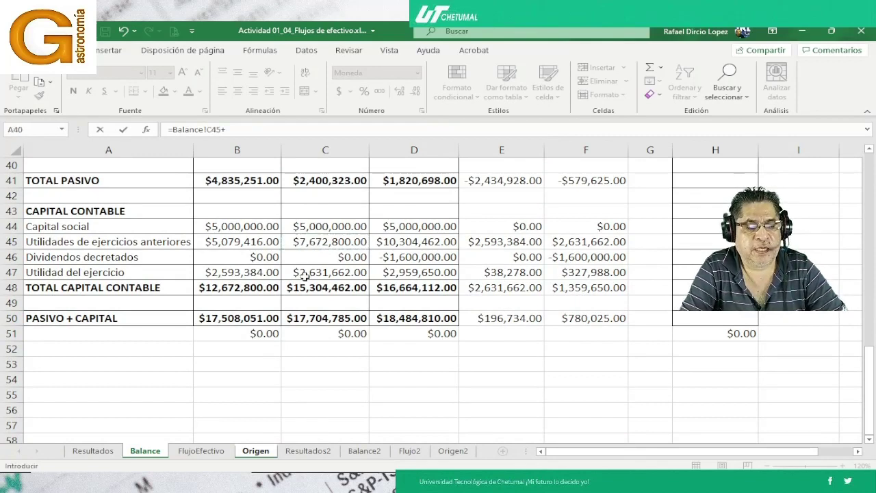
left_click(306, 273)
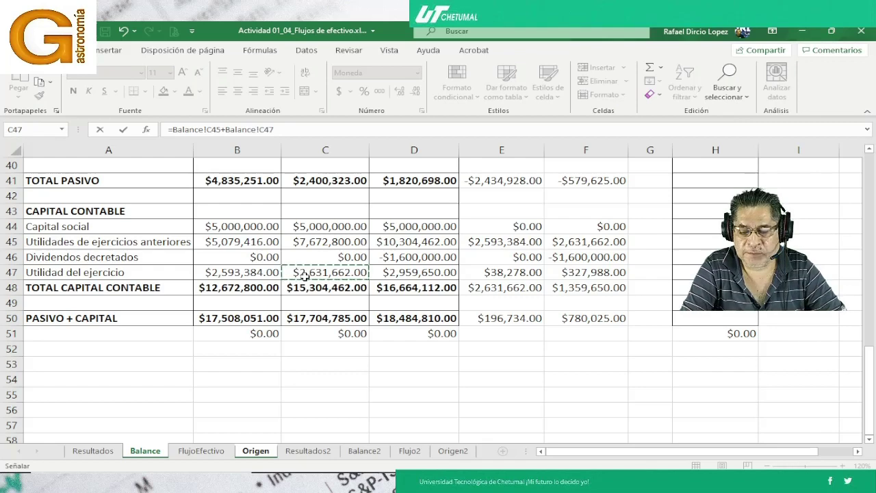
type("-")
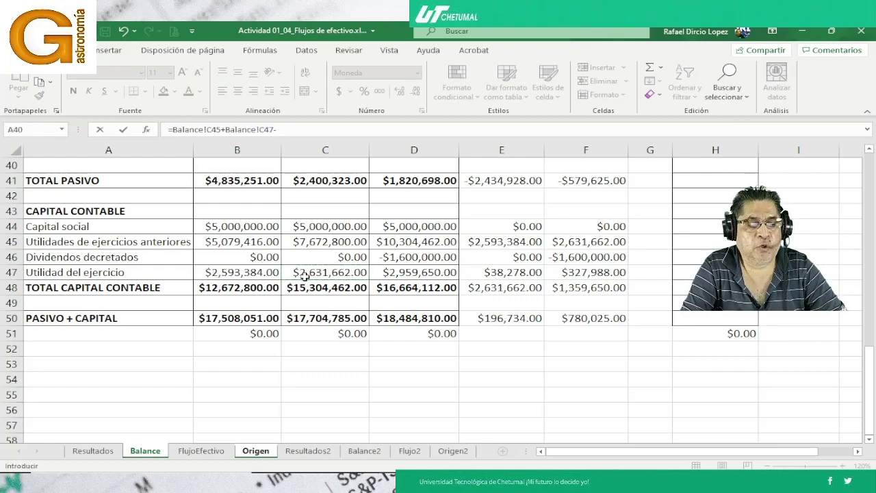
left_click(387, 243)
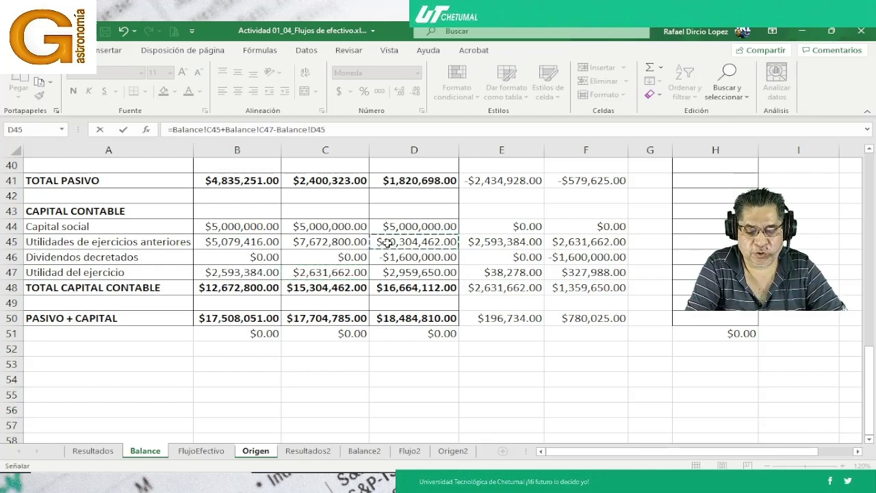
key("Return")
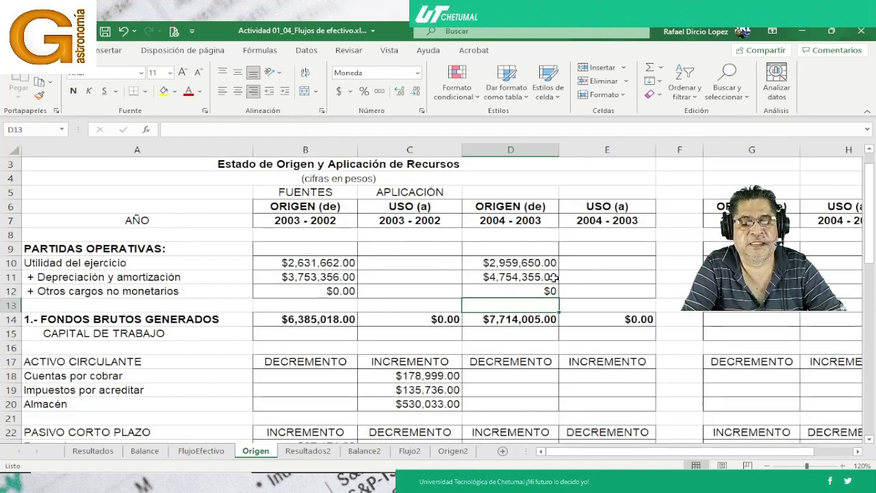
Check the ranges summed by the FONDOS BRUTOS GENERADOS formulas in D14 and E14.
scroll(553, 277, "down", 1)
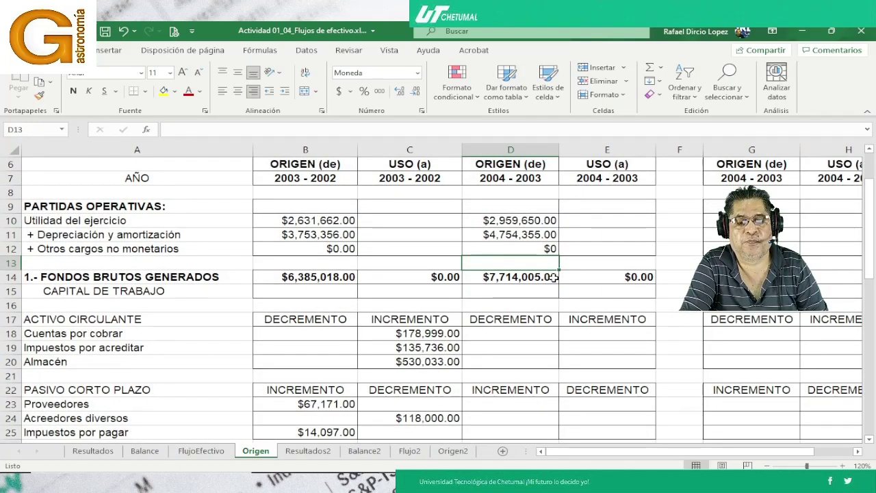
scroll(554, 276, "down", 1)
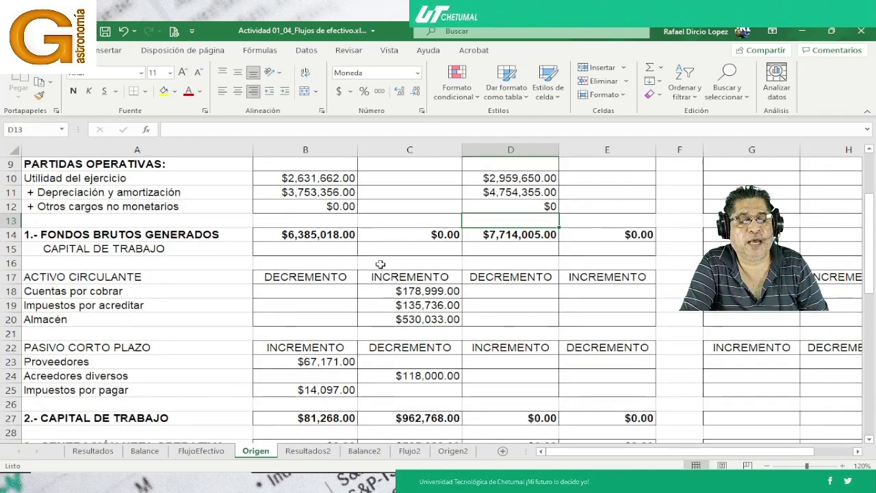
left_click(497, 236)
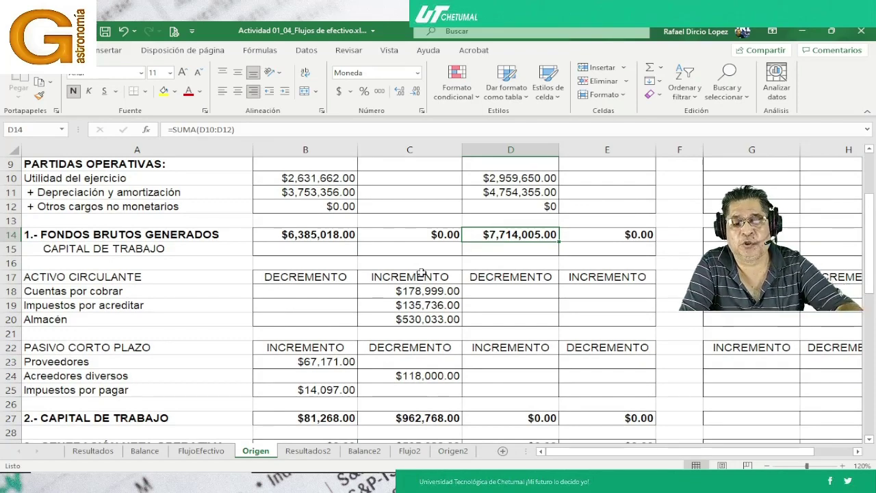
key("F2")
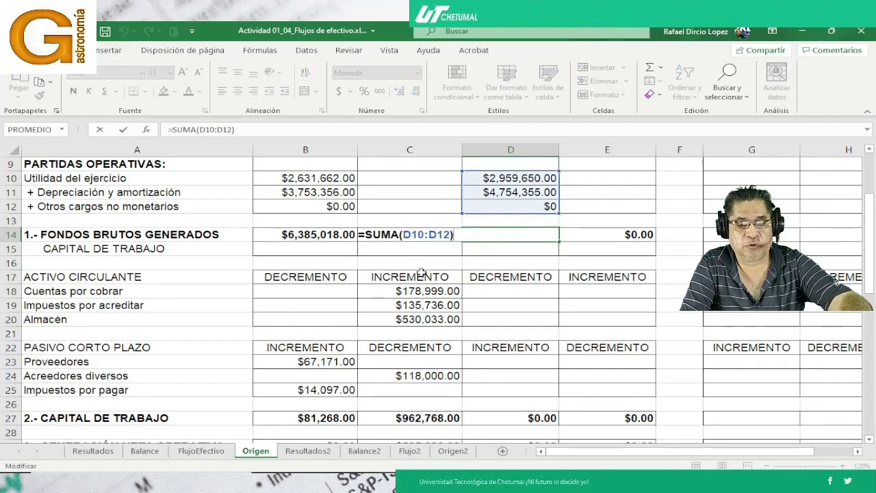
key("Return")
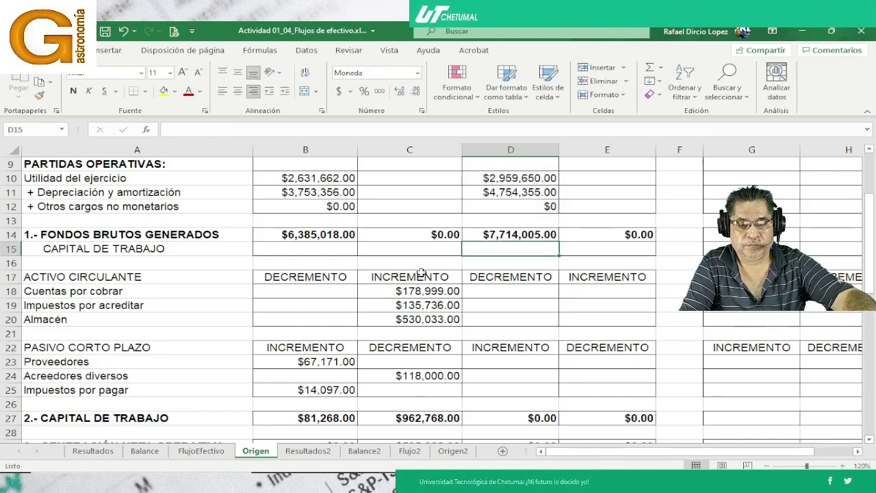
key("Up")
key("Right")
key("F2")
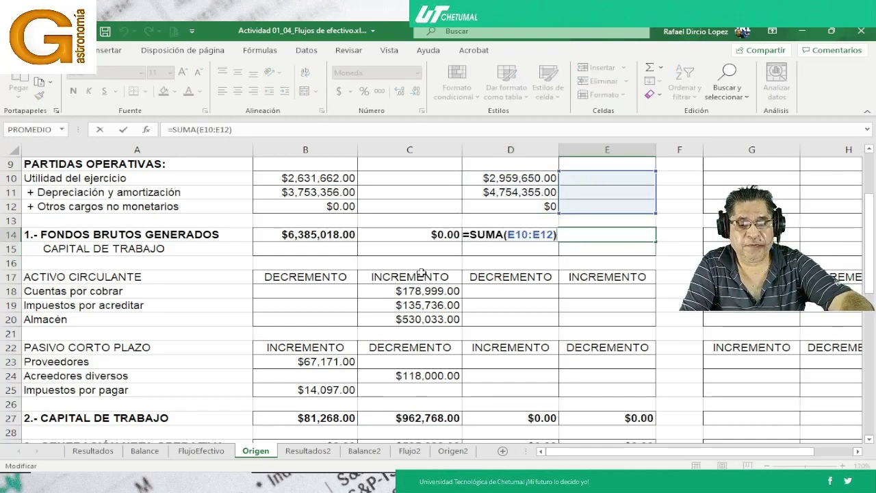
key("Return")
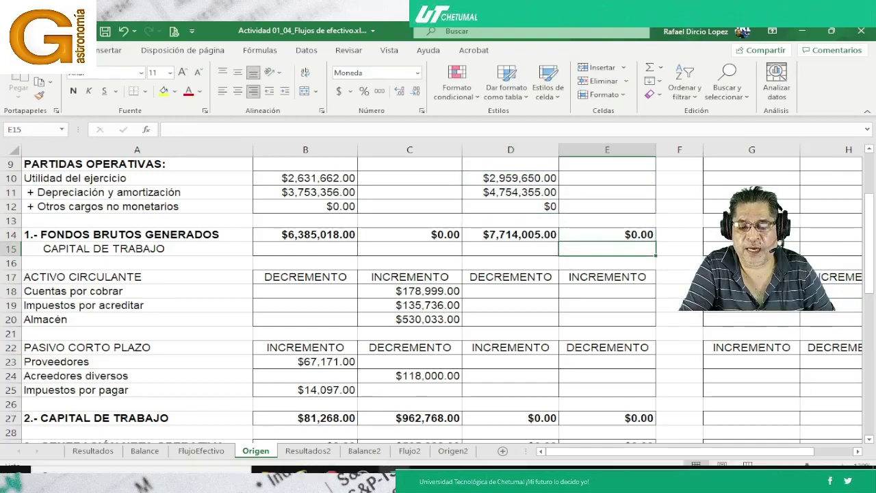
Consult the ACTIVO CIRCULANTE accounts and their yearly differences on the Balance sheet, and return to the Origen sheet.
key("ctrl+Page_Up")
key("ctrl+Page_Up")
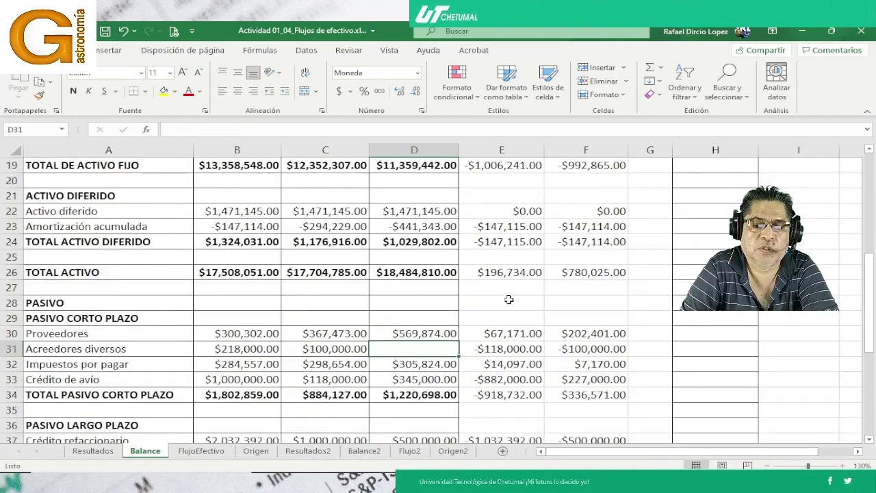
scroll(509, 297, "up", 4)
scroll(509, 299, "up", 2)
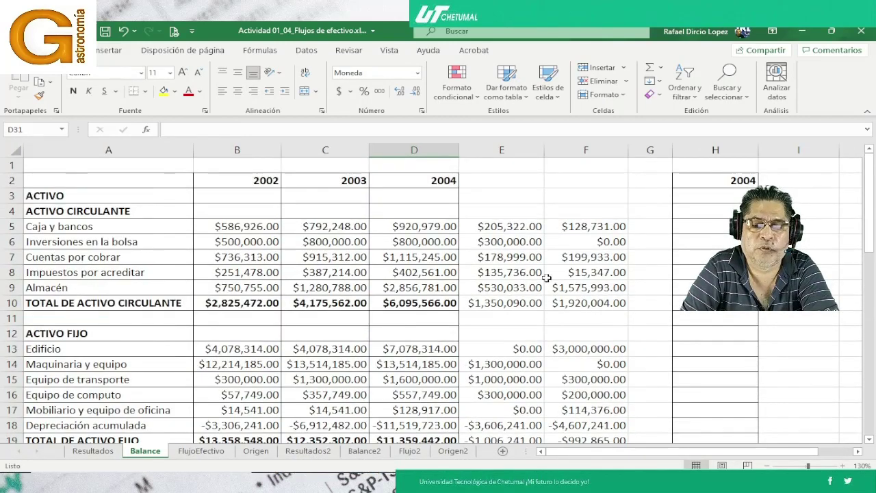
left_click(252, 453)
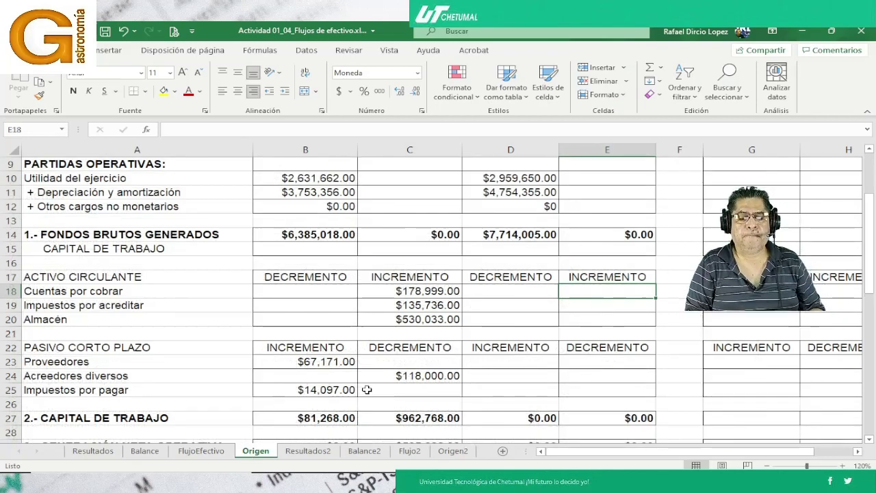
Review the 2004 - 2003 PARTIDAS OPERATIVAS formulas in D10, D11 and D12, and return to Cuentas por cobrar in E18.
key("Up")
key("Up")
key("Up")
key("Up")
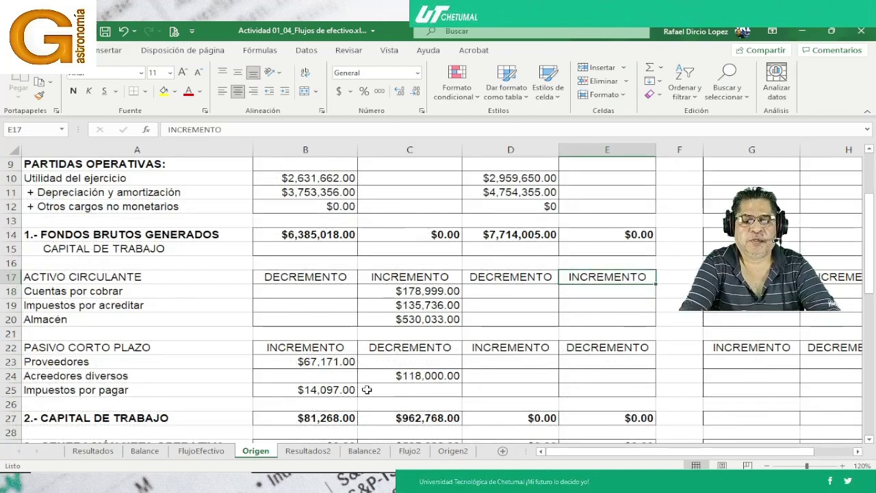
key("Left")
key("Up")
key("Up")
key("Up")
key("Up")
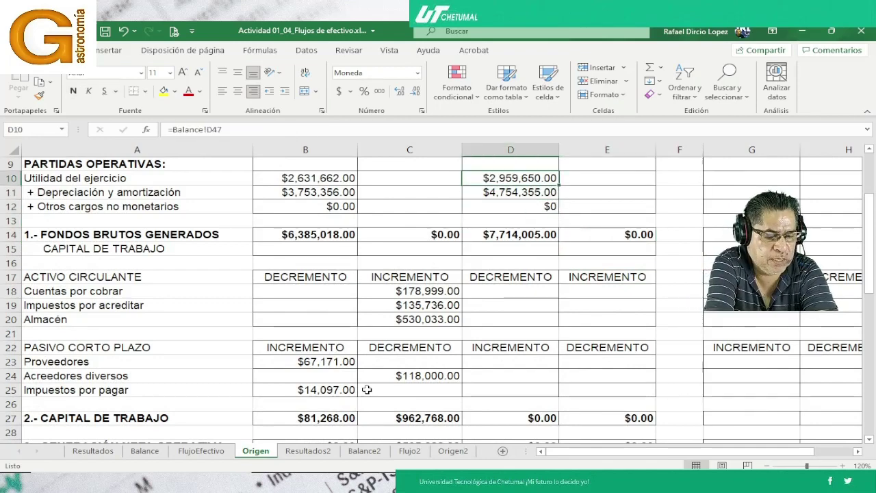
key("F2")
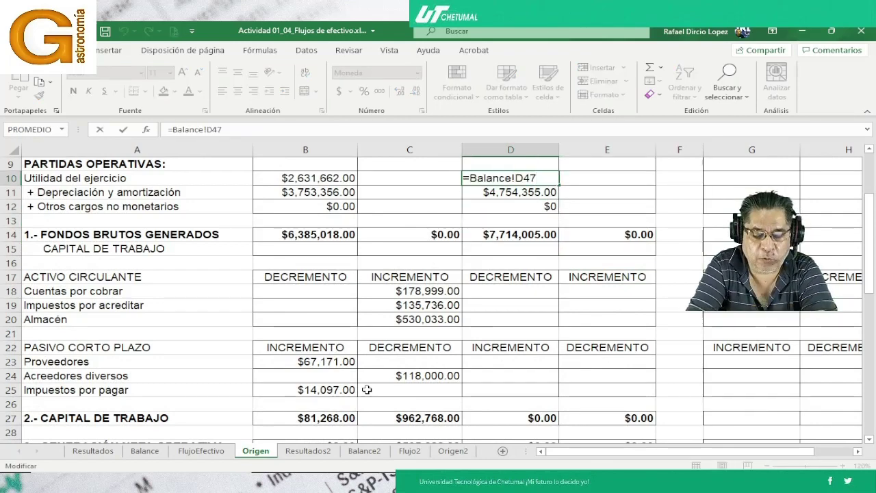
key("Return")
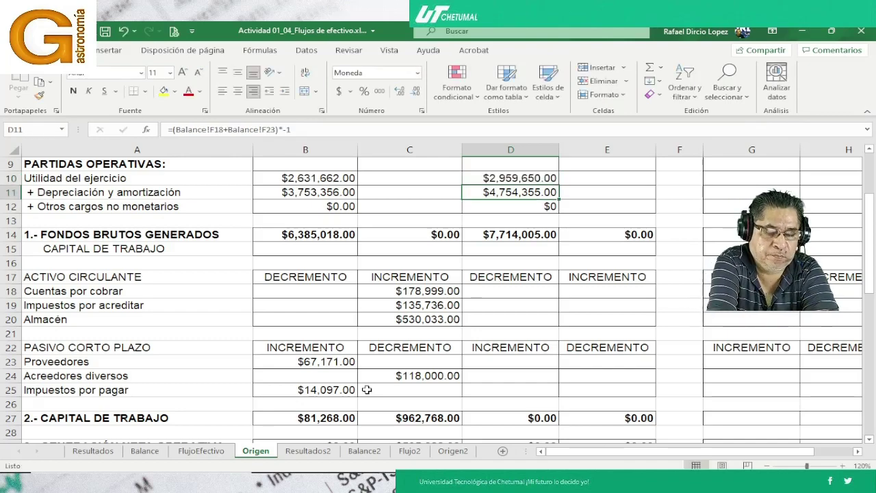
key("F2")
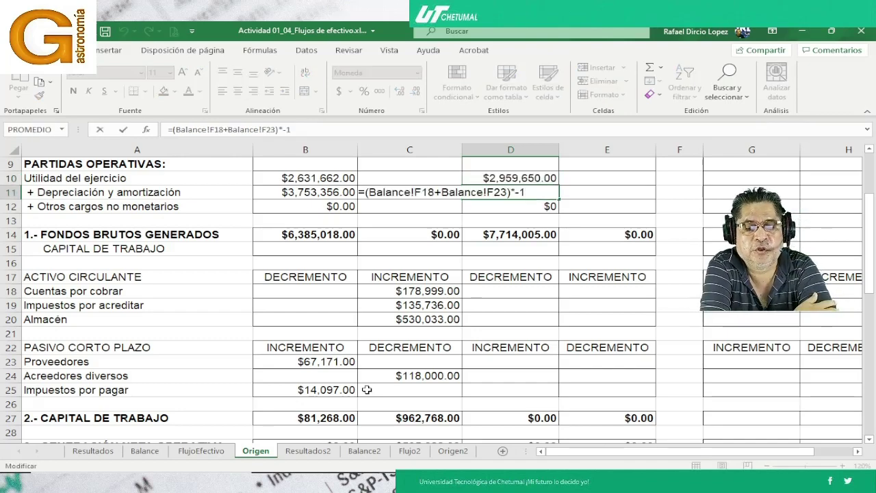
key("Return")
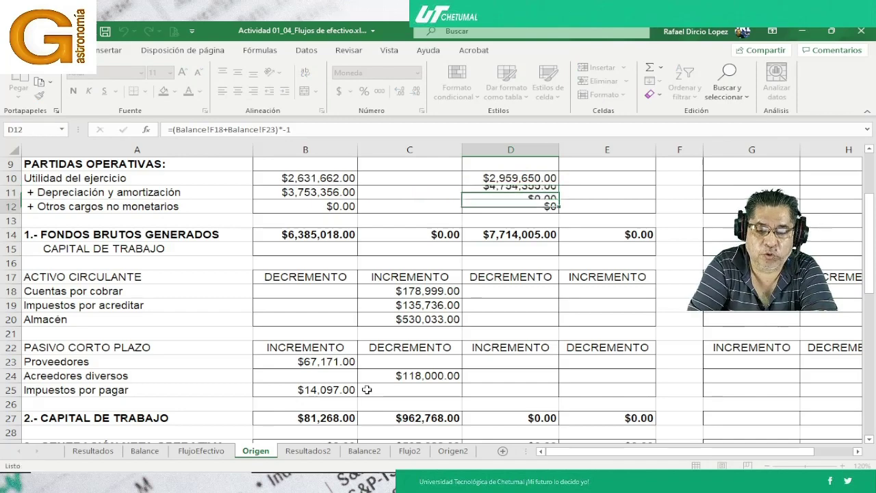
key("F2")
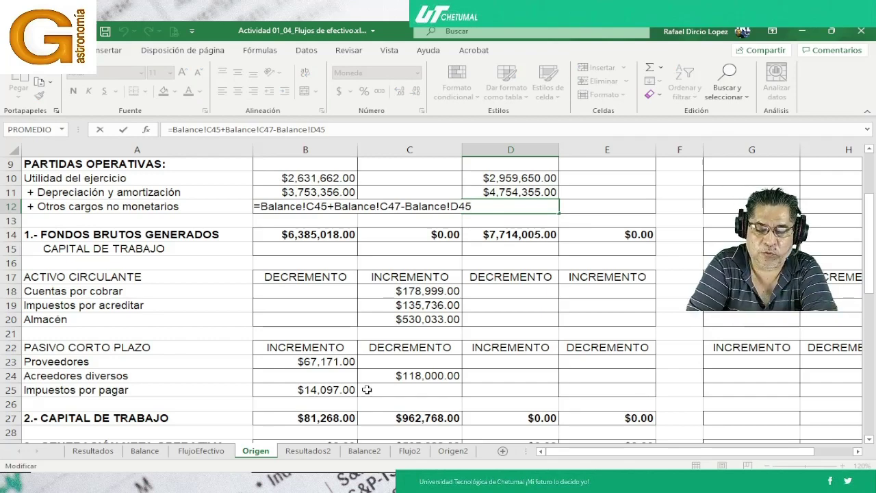
key("Return")
key("Down")
key("Down")
key("Down")
key("Down")
key("Down")
key("Right")
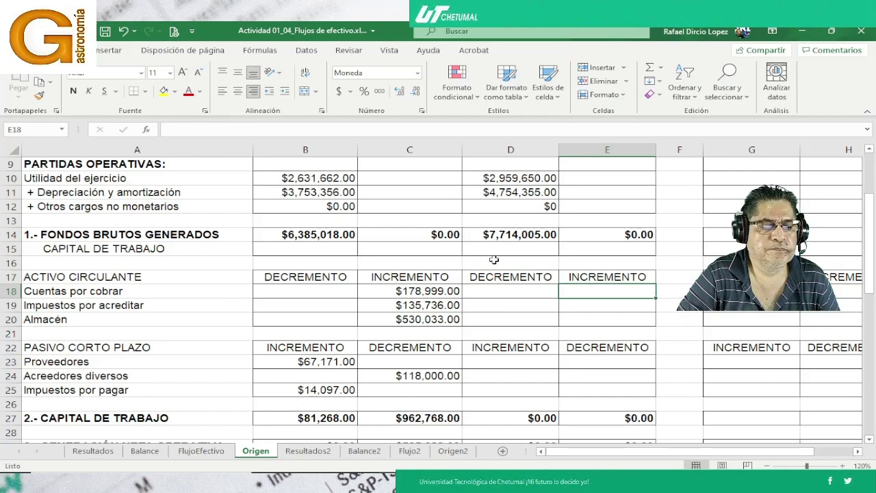
Recheck the Utilidad del ejercicio link in D10 and the formulas in the two cells below it.
left_click(496, 179)
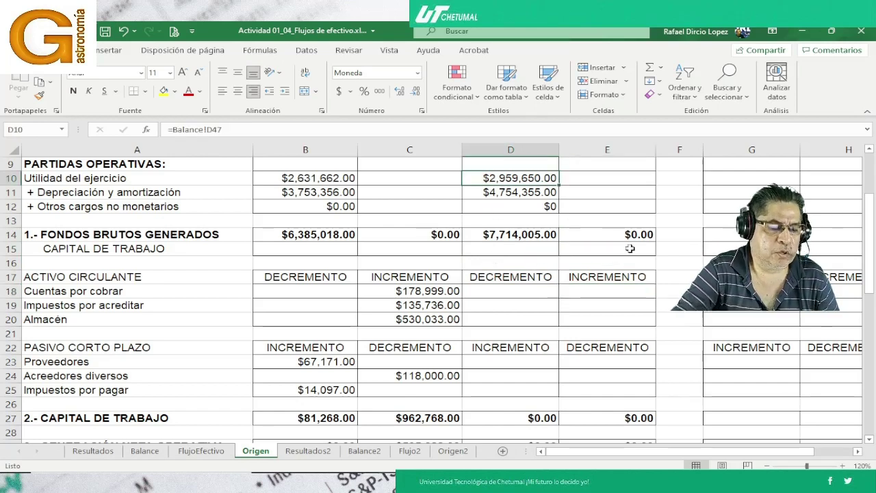
key("F2")
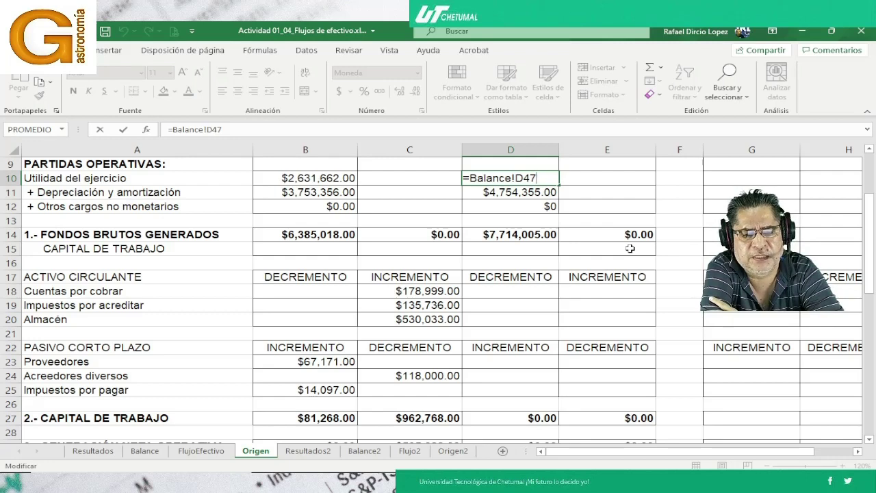
key("Return")
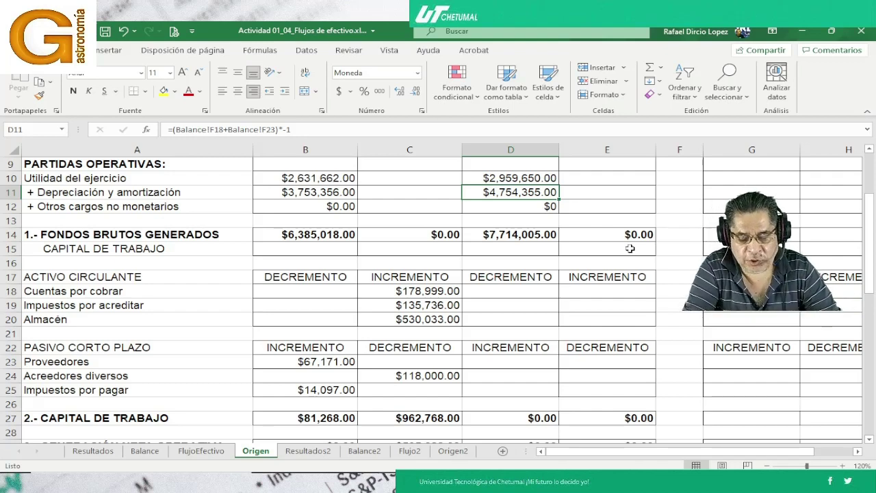
key("Down")
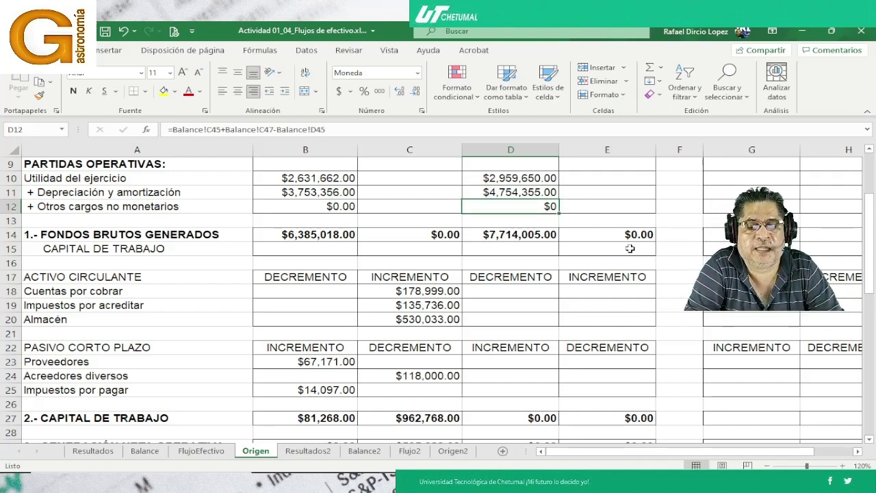
key("Up")
key("Down")
key("Down")
key("Down")
key("Down")
key("Down")
key("Down")
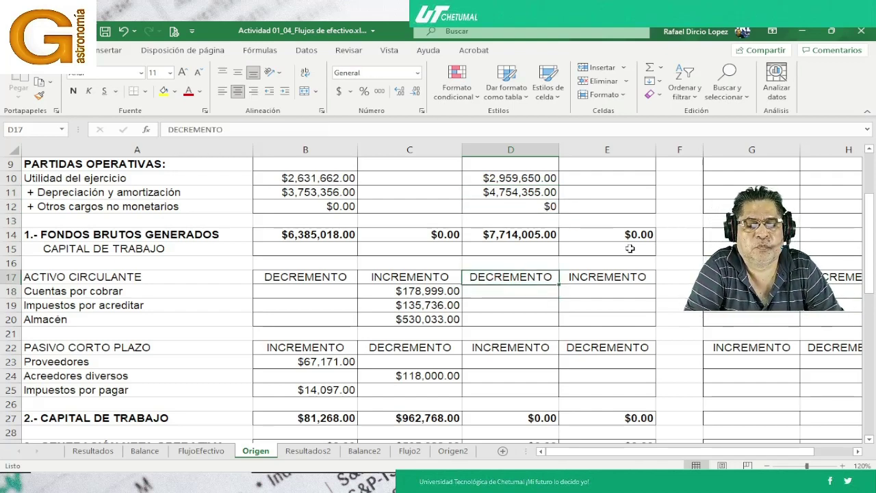
key("Up")
key("Up")
key("Up")
key("Up")
key("Up")
key("Up")
key("Up")
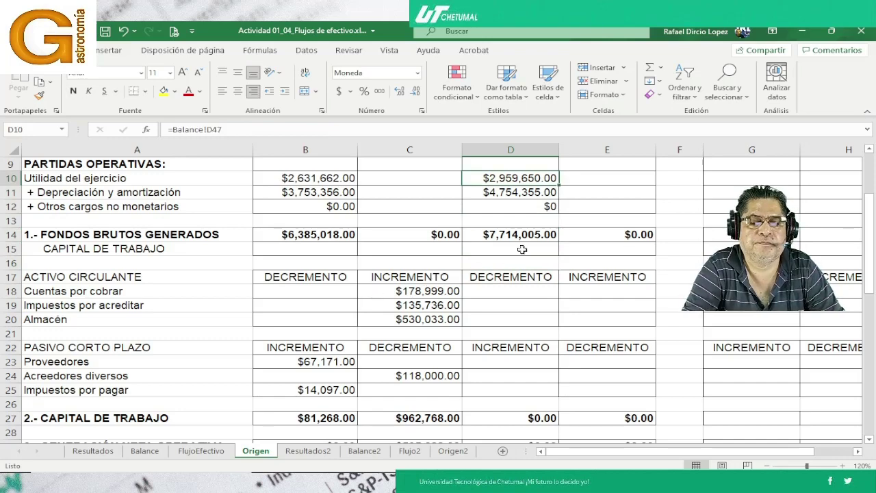
left_click(506, 234)
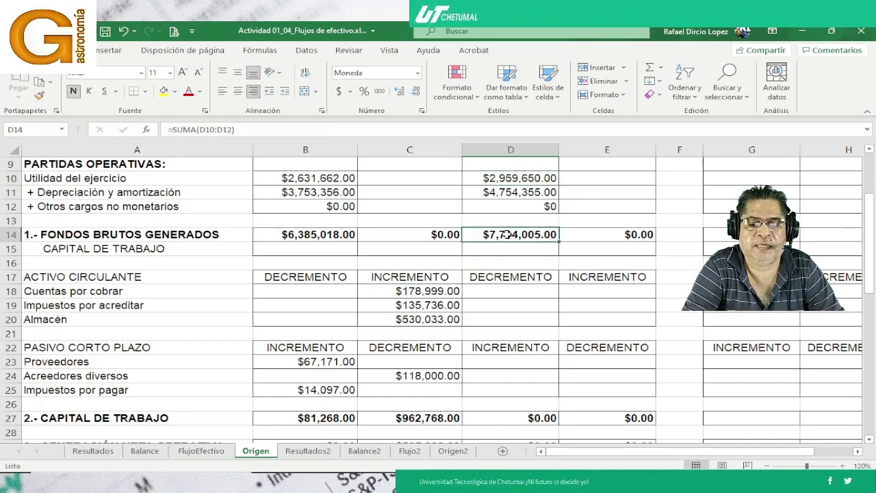
Check the 2004 - 2003 Depreciación y amortización formula in D11.
scroll(513, 311, "down", 1)
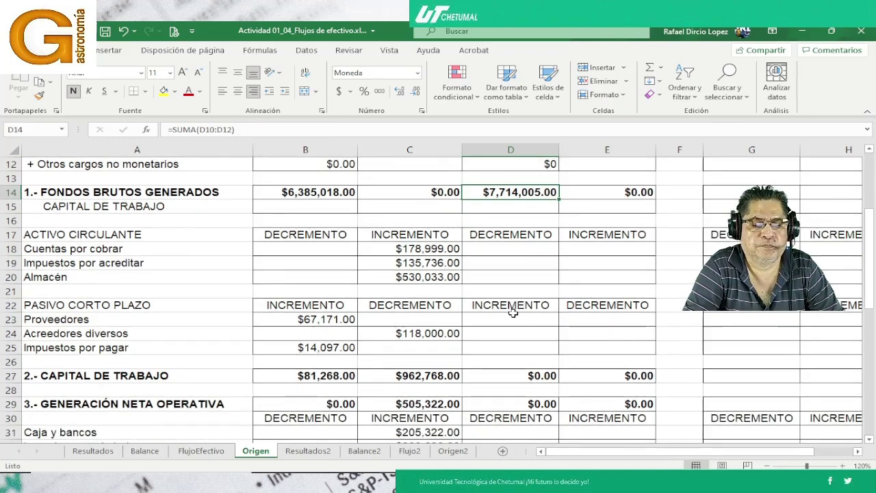
scroll(514, 312, "up", 2)
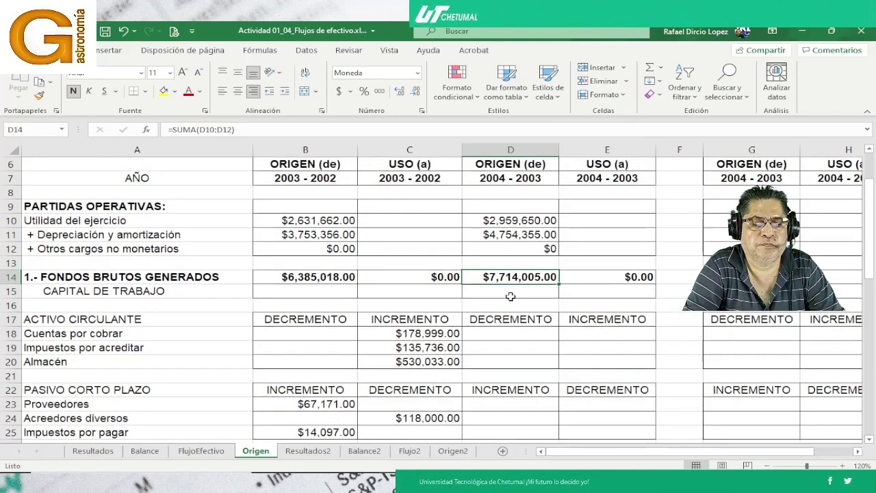
left_click(503, 234)
double_click(503, 234)
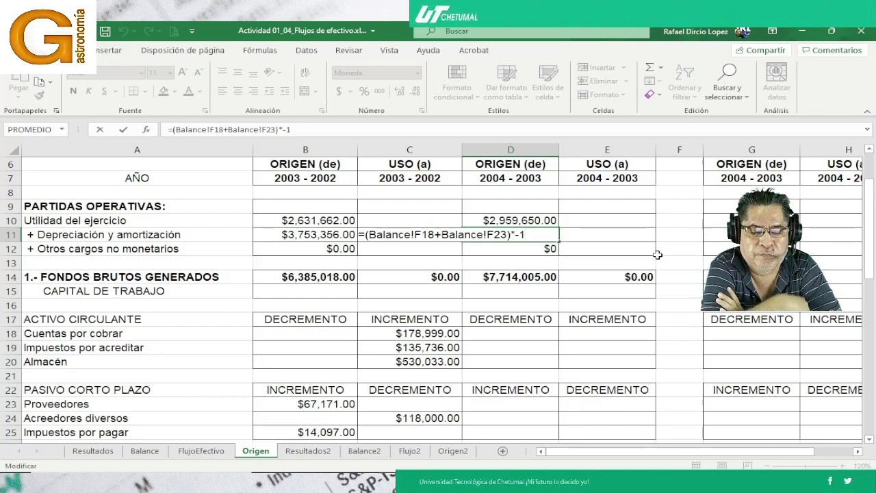
key("Return")
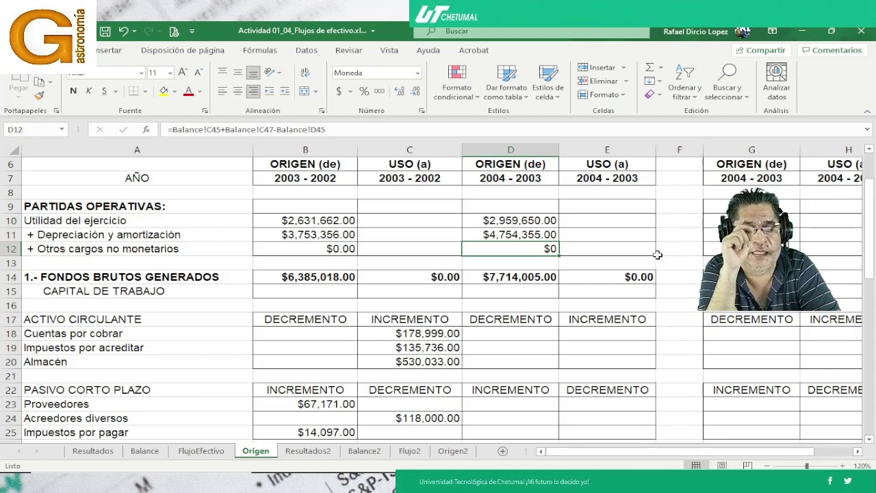
Link the 2004 - 2003 increment of Cuentas por cobrar in E18 to cell F7 of the Balance sheet.
key("Down")
key("Down")
key("Down")
key("Down")
key("Down")
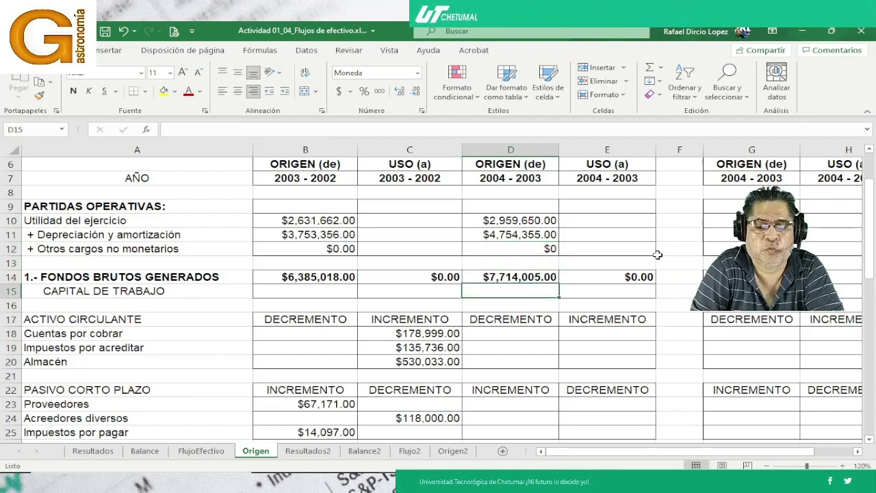
key("Down")
key("Down")
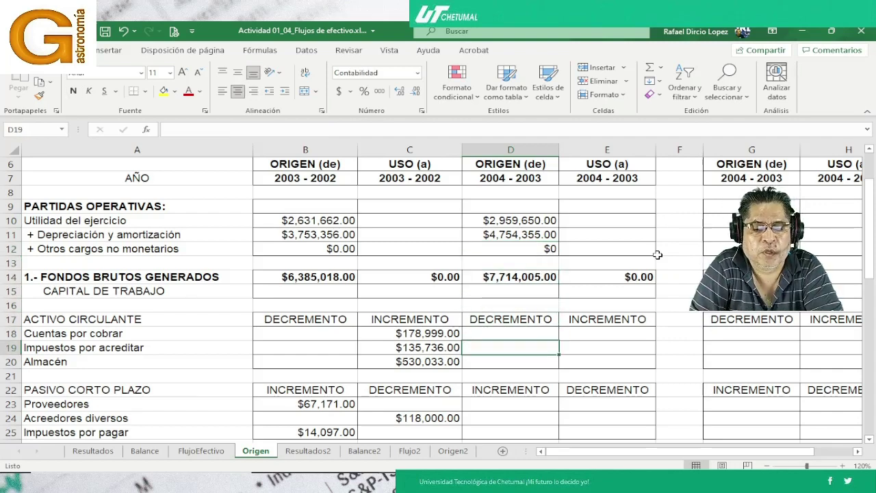
key("Up")
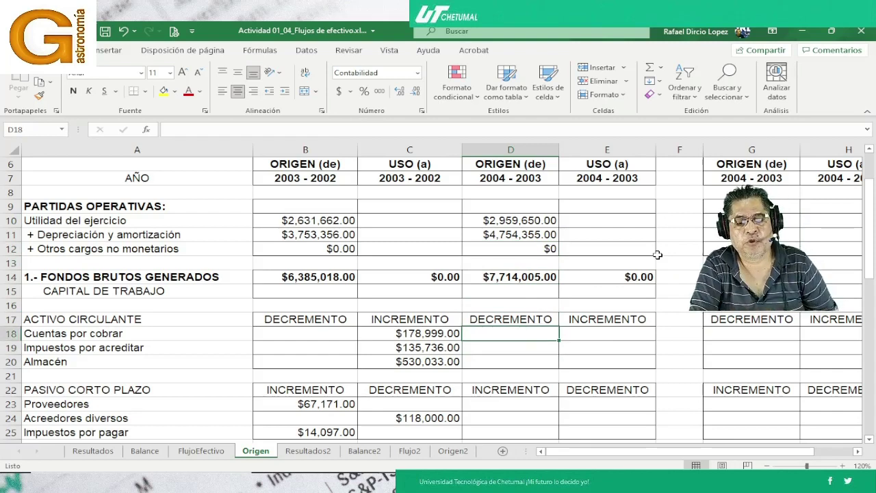
key("Right")
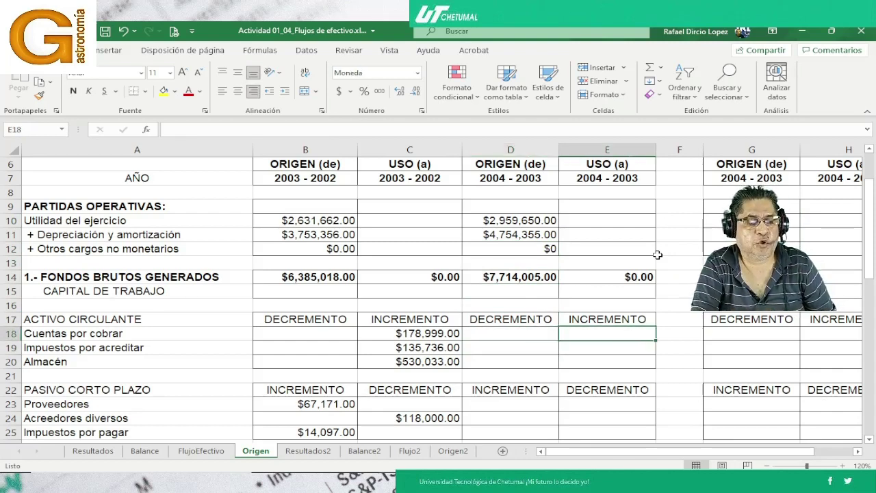
scroll(657, 254, "down", 1)
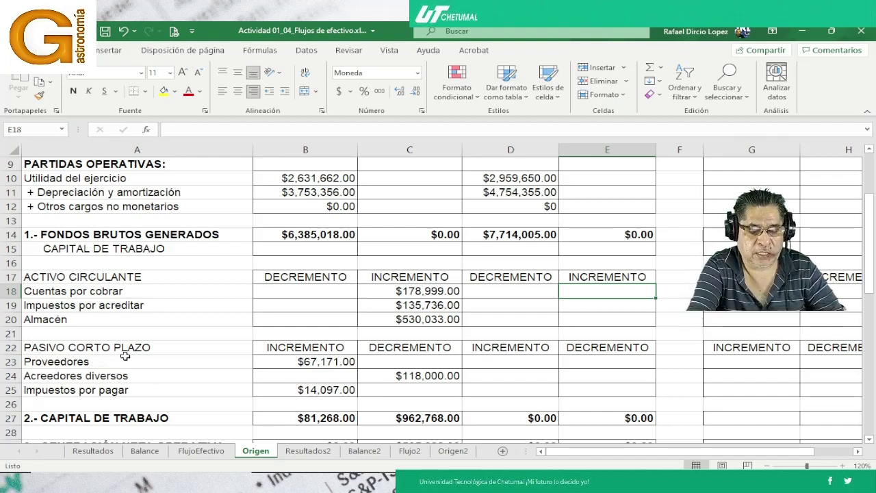
type("=")
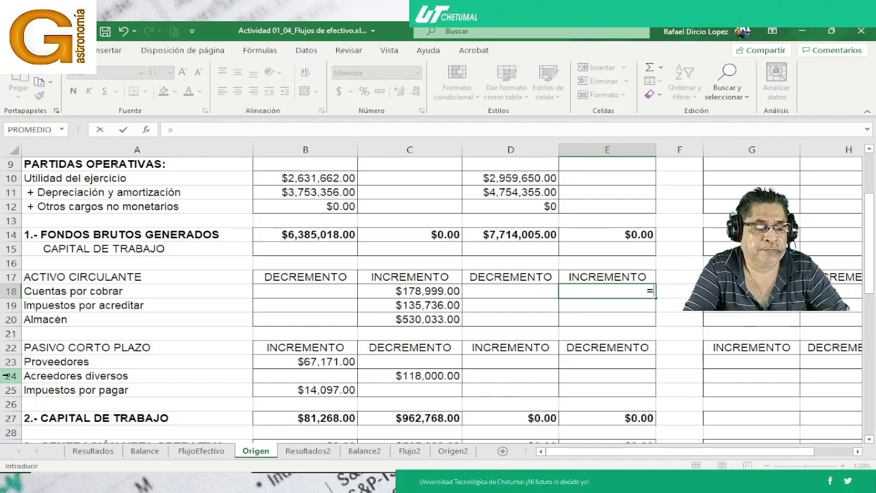
left_click(144, 451)
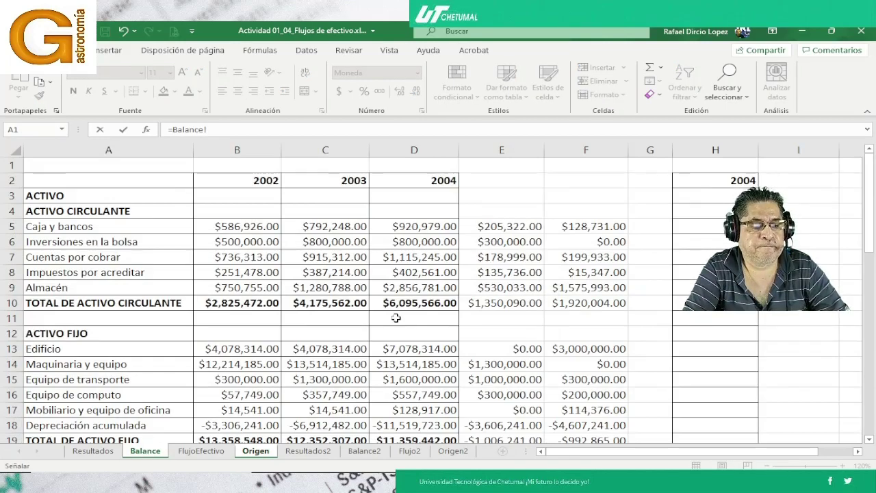
left_click(574, 258)
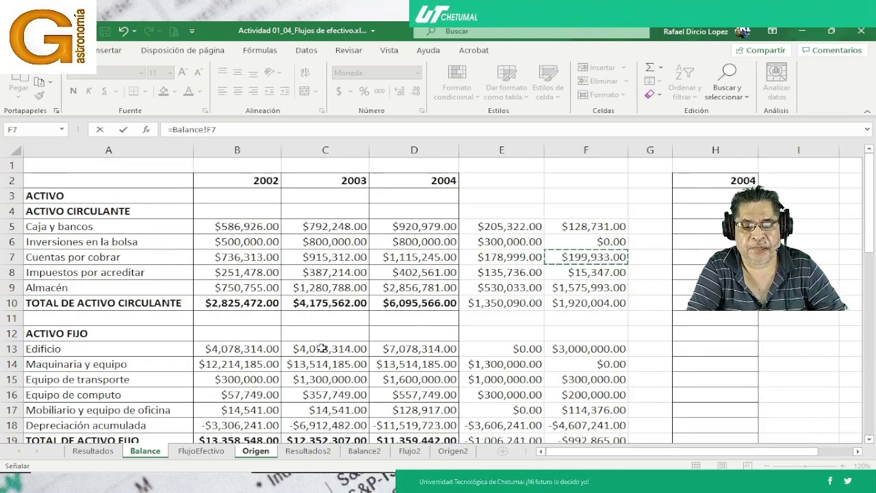
key("Return")
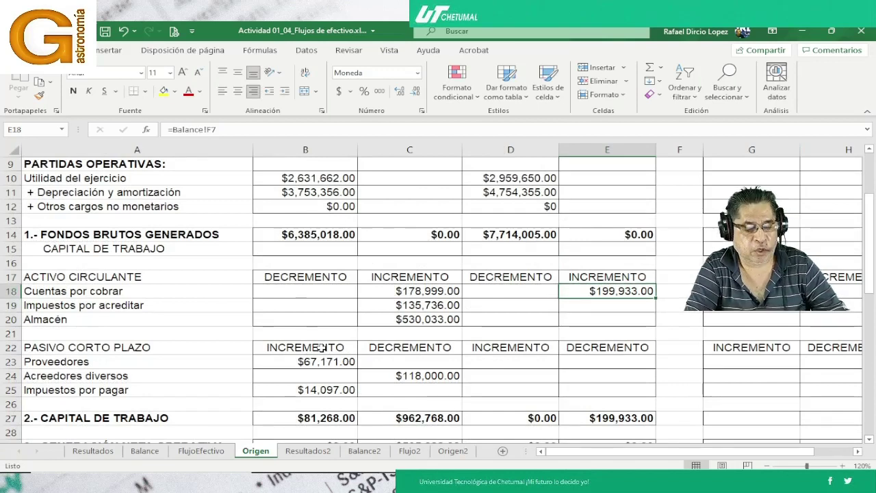
Copy the Cuentas por cobrar link from E18 into E19 and E20 for Impuestos por acreditar and Almacén.
key("ctrl+c")
key("Down")
key("shift+Down")
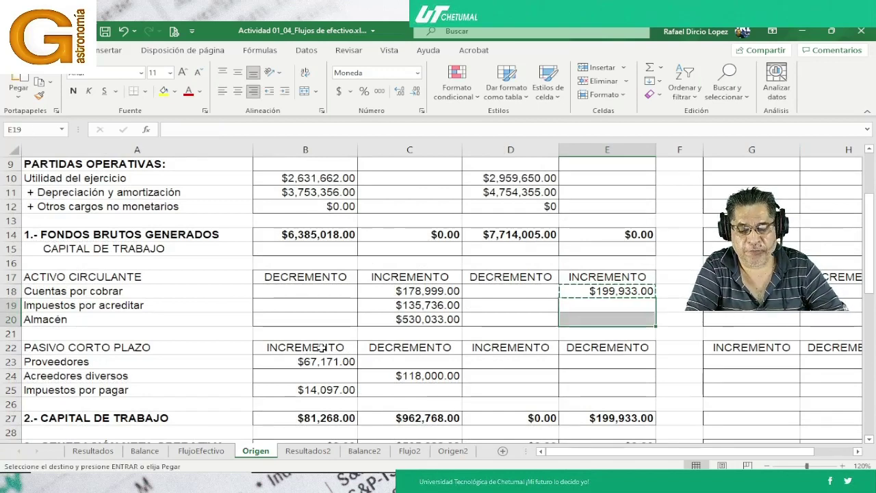
key("Return")
key("Up")
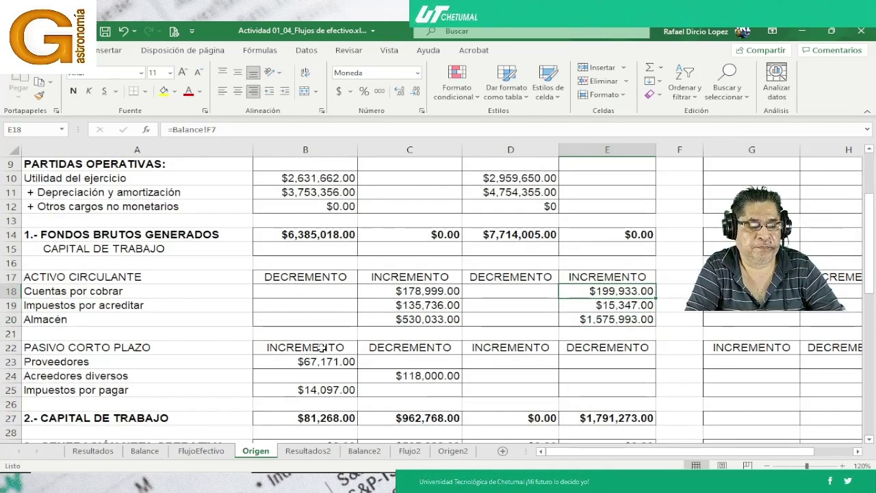
Check the Balance sheet references of the ACTIVO CIRCULANTE formulas in E18, E19 and E20.
key("F2")
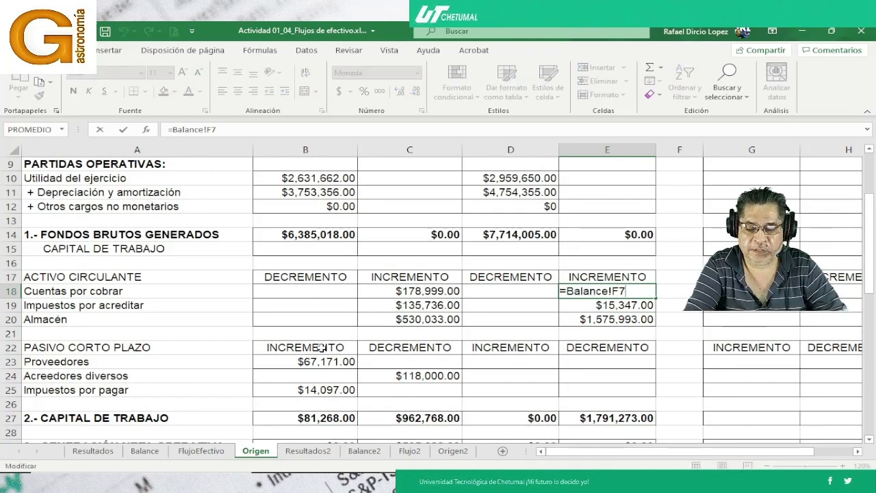
key("Return")
key("F2")
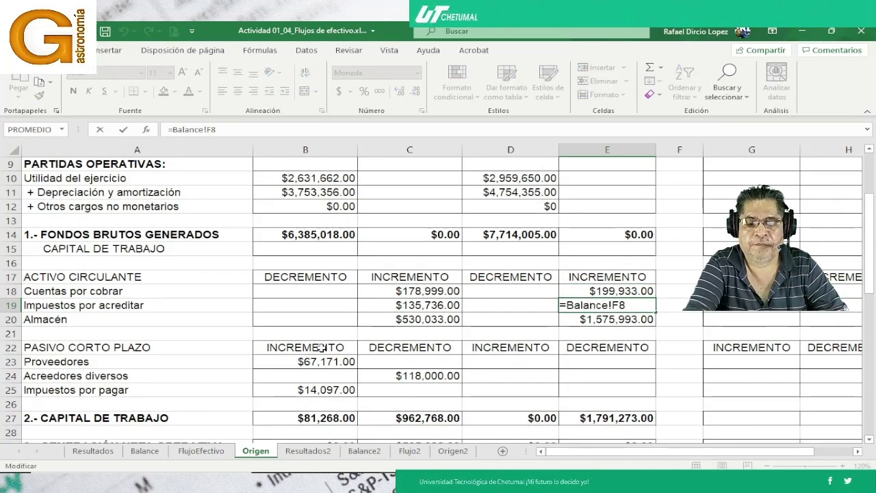
key("Return")
key("F2")
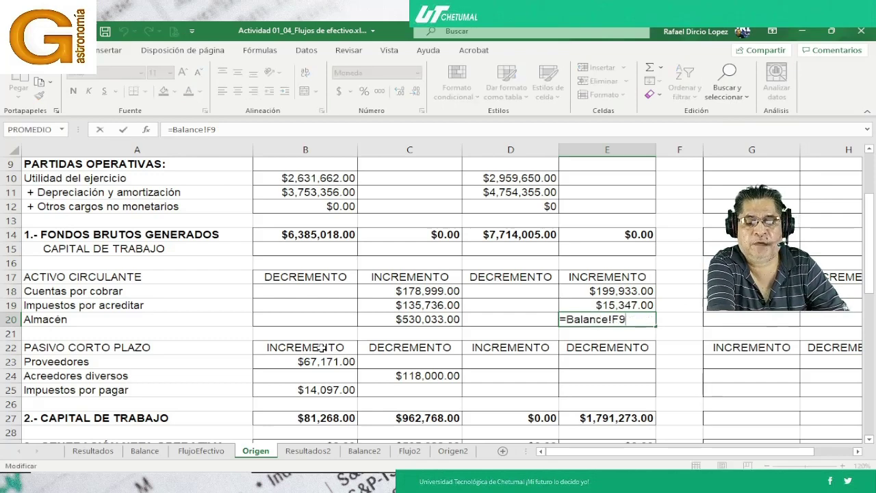
key("Return")
Set a custom zoom of 110% for the Origen sheet.
scroll(322, 347, "down", 1)
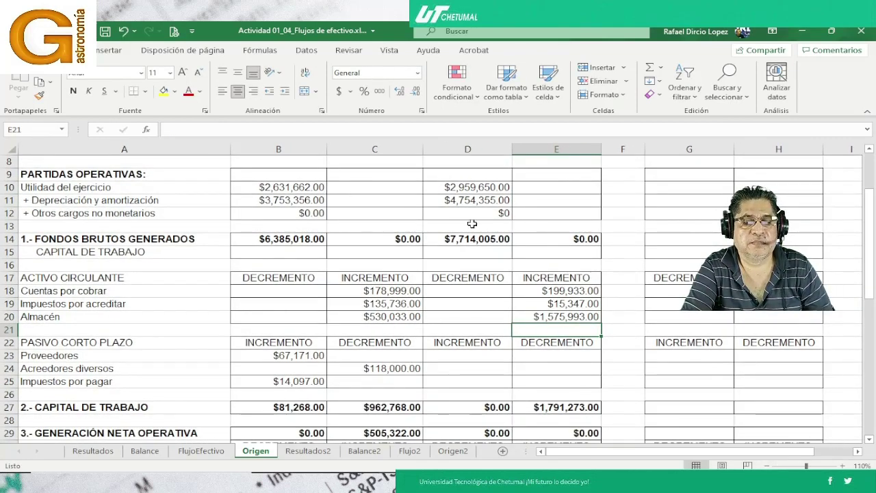
mouse_move(285, 479)
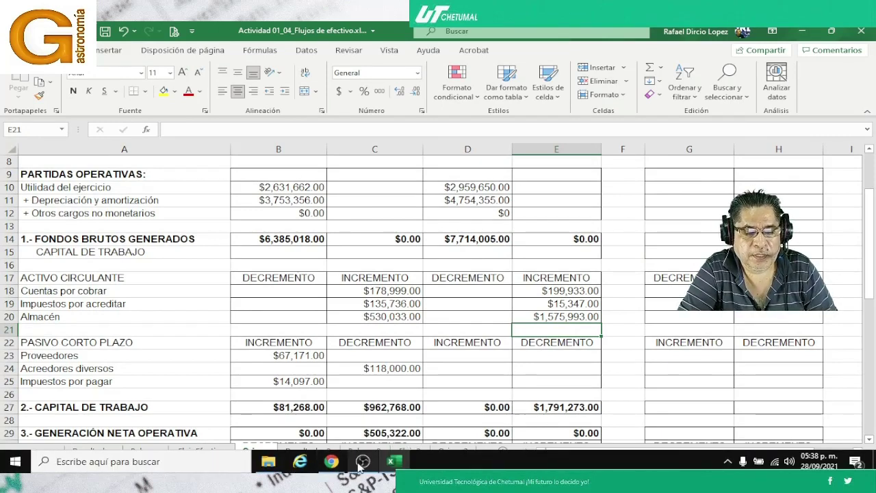
mouse_move(360, 466)
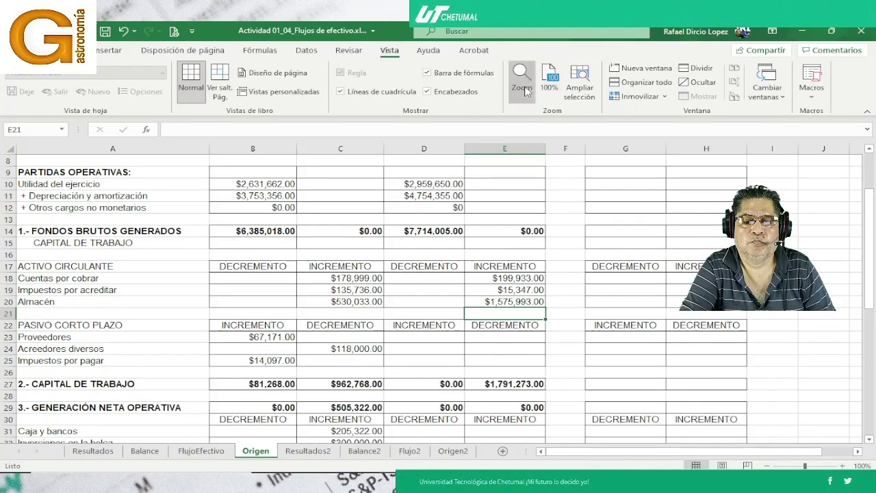
left_click(521, 81)
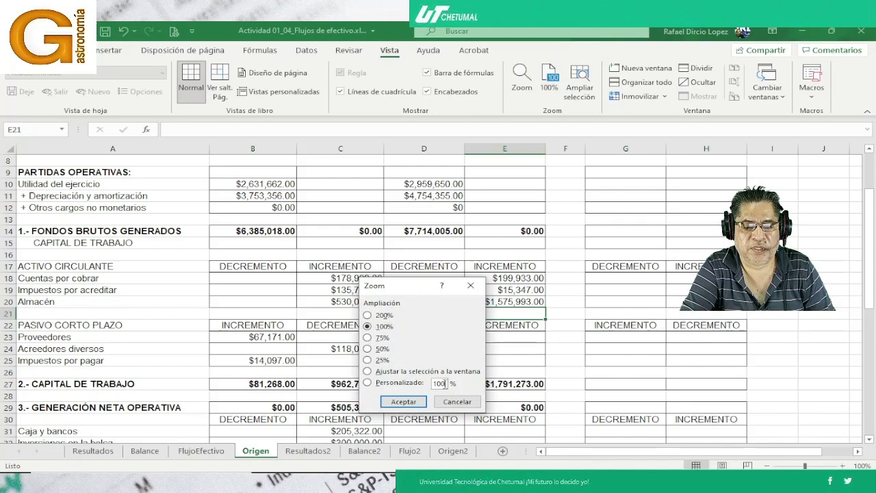
left_click_drag(445, 383, 426, 385)
type("118,")
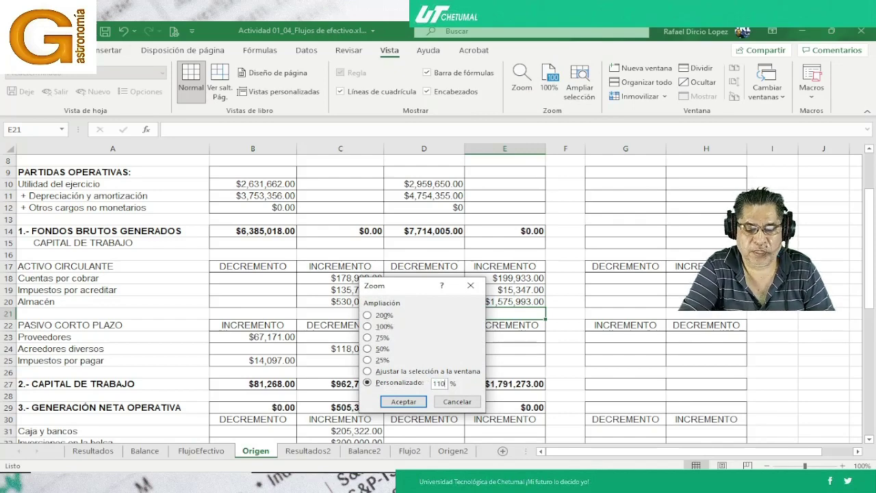
type("0")
key("Return")
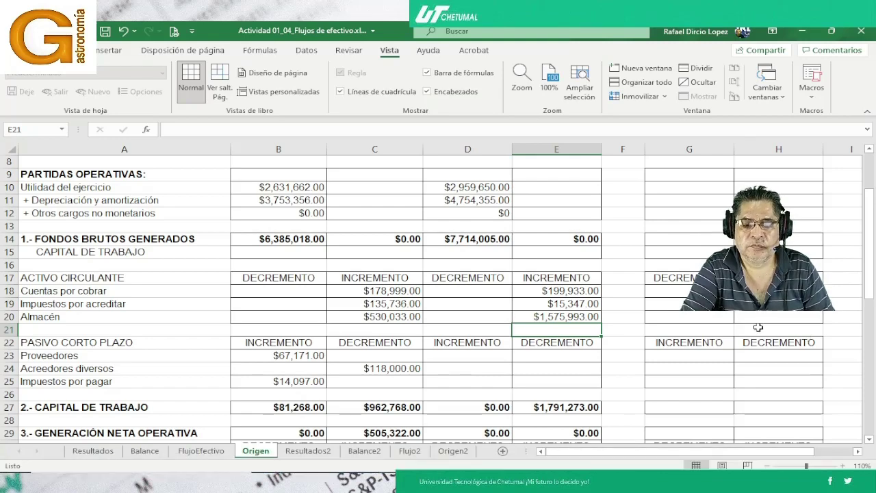
Change the custom zoom of the Origen sheet to 115%.
mouse_move(364, 476)
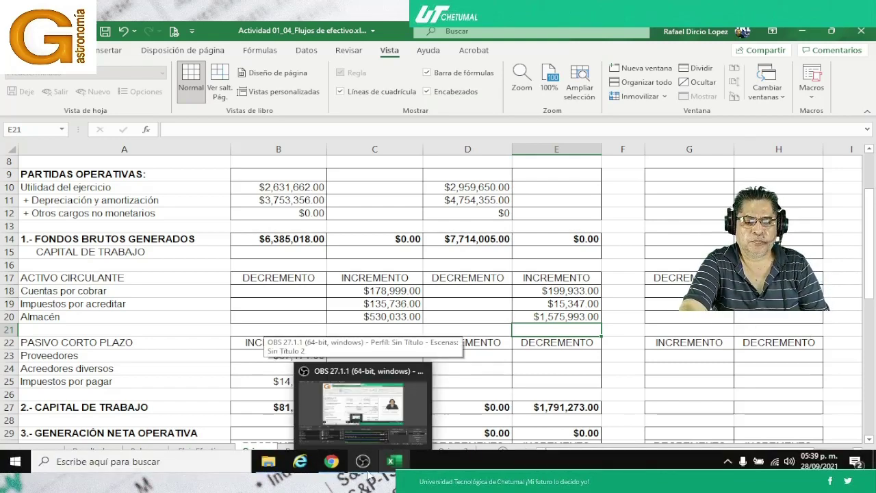
left_click(521, 83)
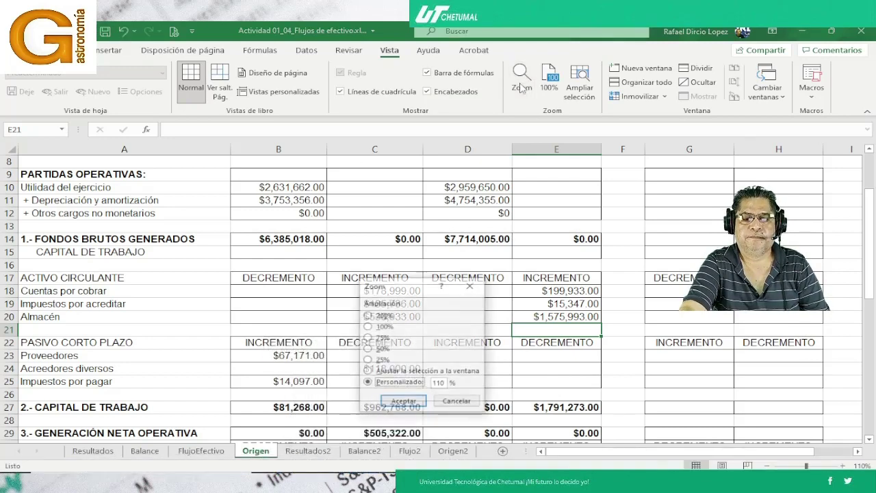
left_click(445, 384)
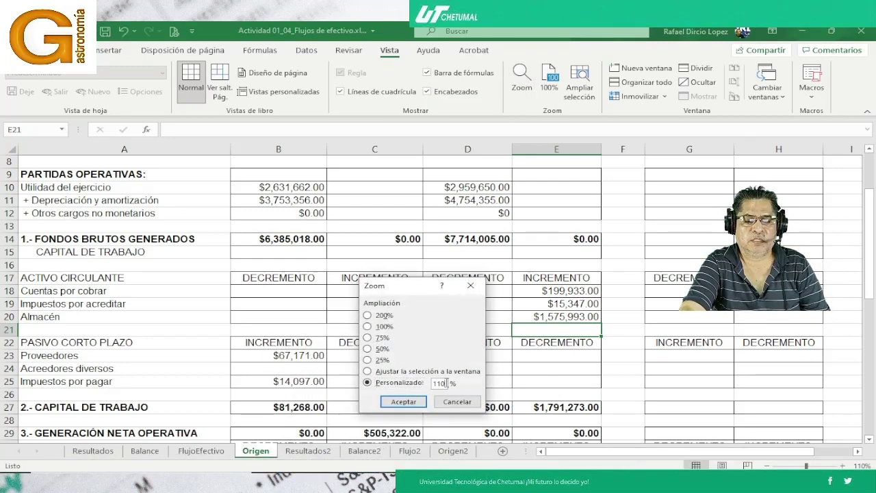
key("BackSpace")
type("5")
key("Return")
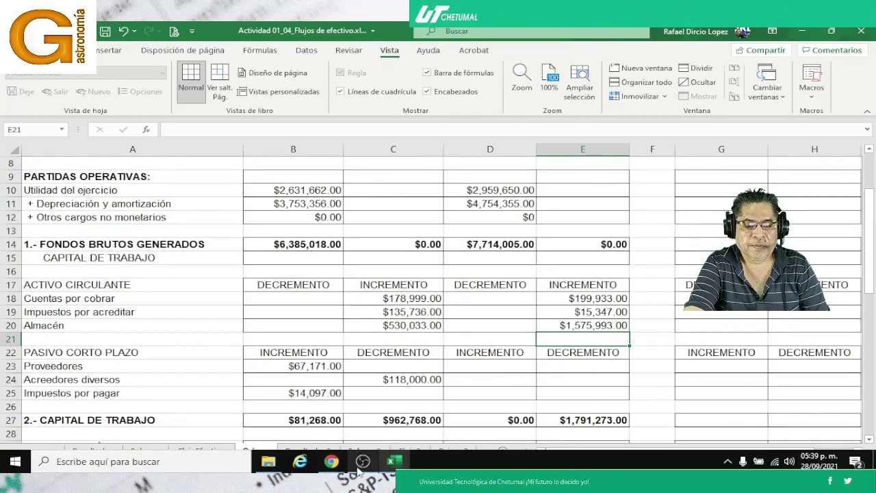
Look over the Origen sheet from ACTIVO CIRCULANTE down to PARTIDAS NO OPERATIVAS, and select F23 beside the Proveedores row.
mouse_move(357, 469)
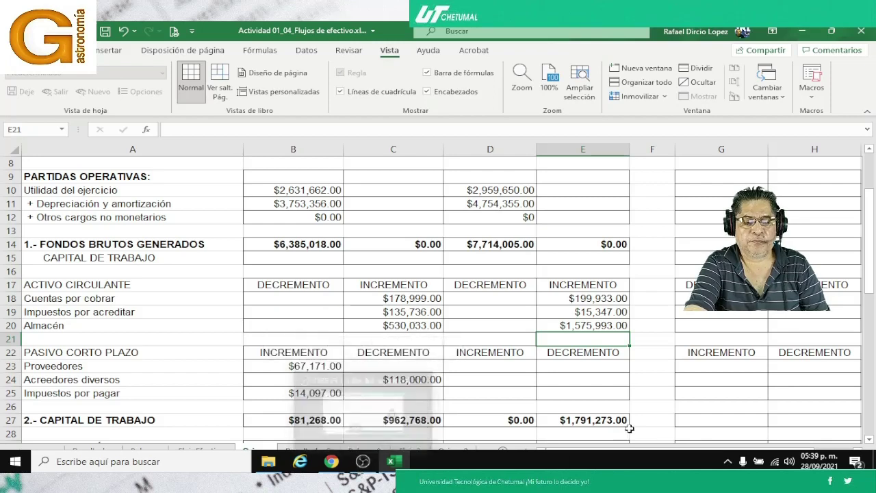
left_click(651, 349)
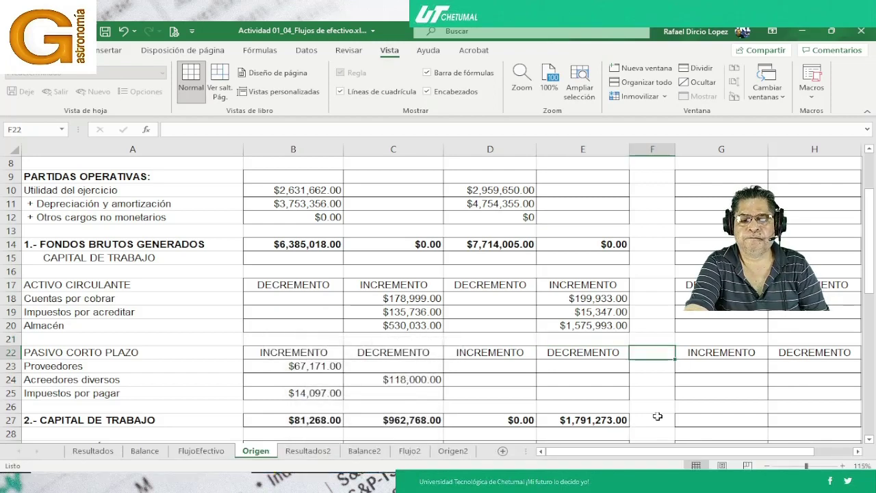
scroll(392, 438, "down", 1)
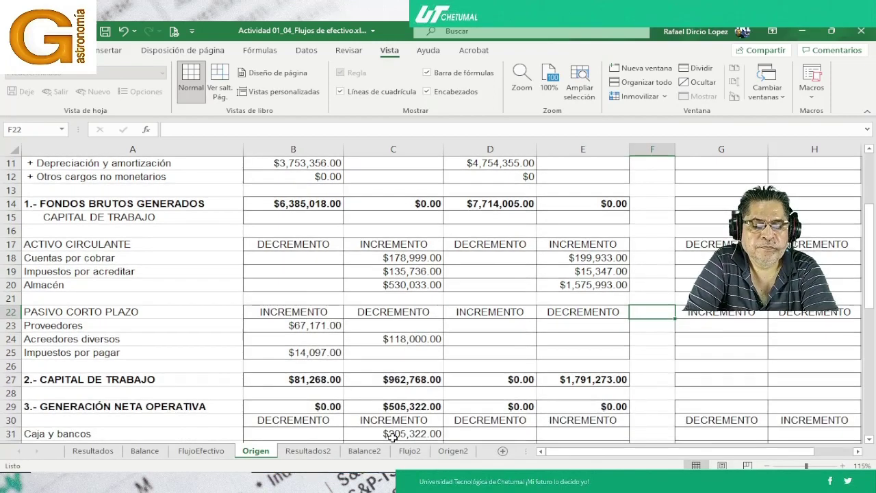
scroll(392, 438, "up", 1)
scroll(393, 438, "down", 2)
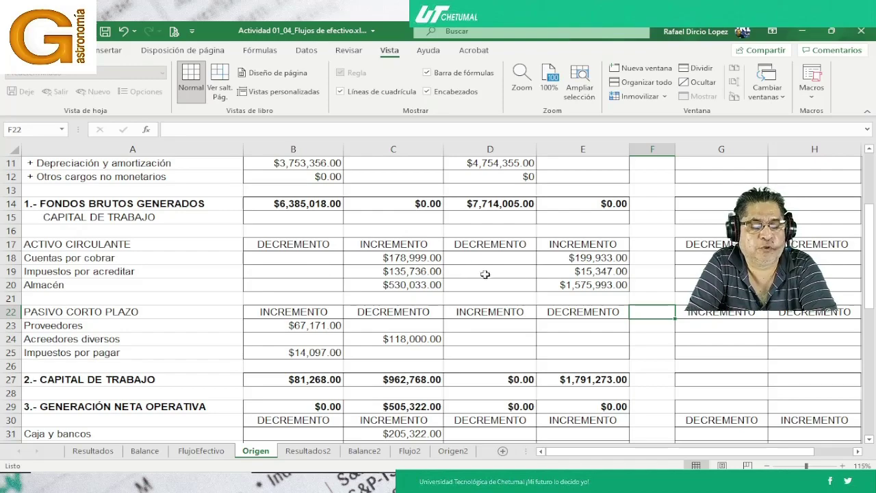
scroll(870, 441, "down", 1)
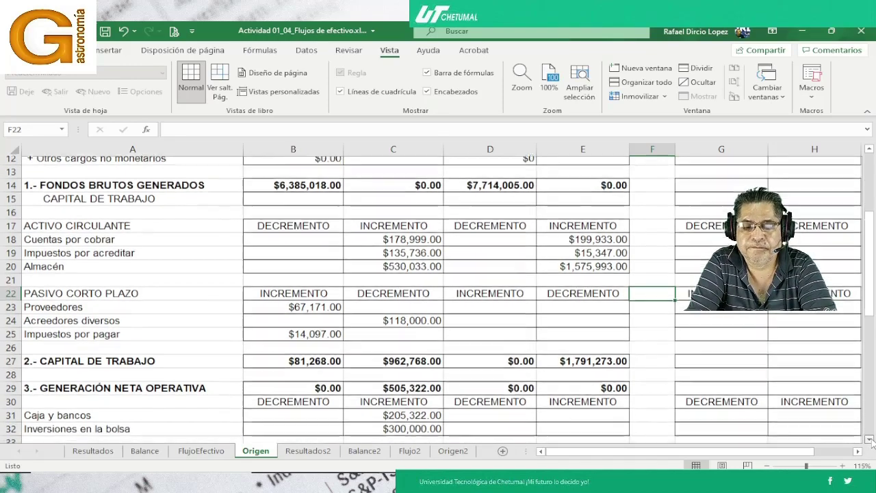
scroll(870, 441, "down", 1)
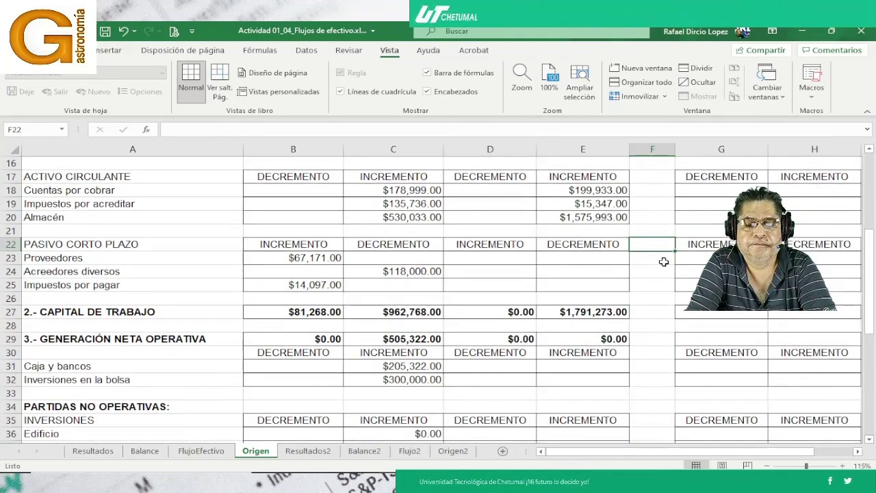
left_click(663, 262)
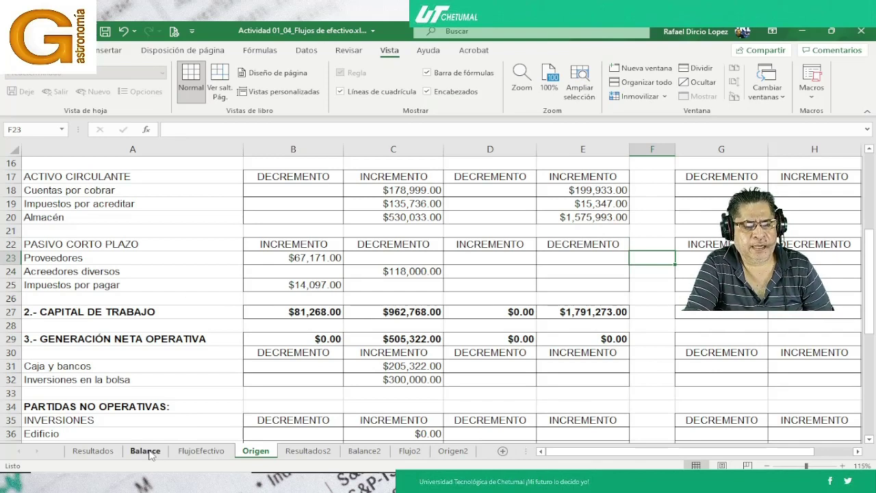
Link the Proveedores increment in D23 to cell F30 of the Balance sheet.
left_click(488, 262)
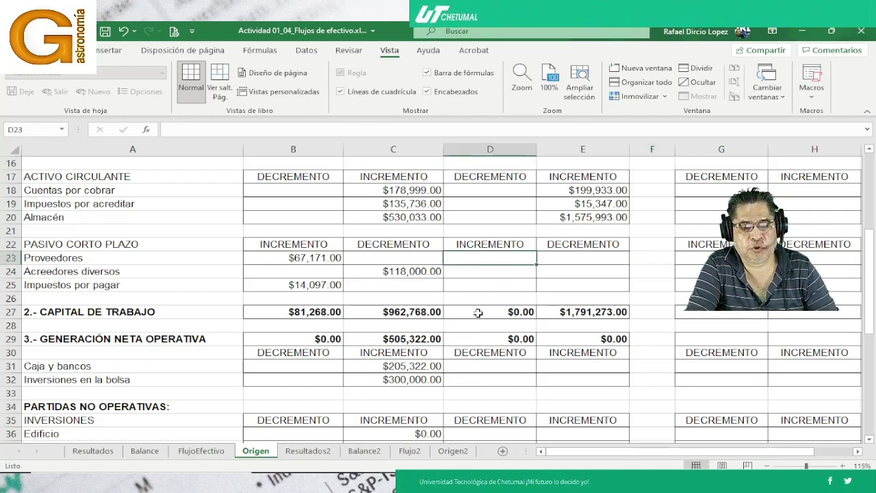
type("=")
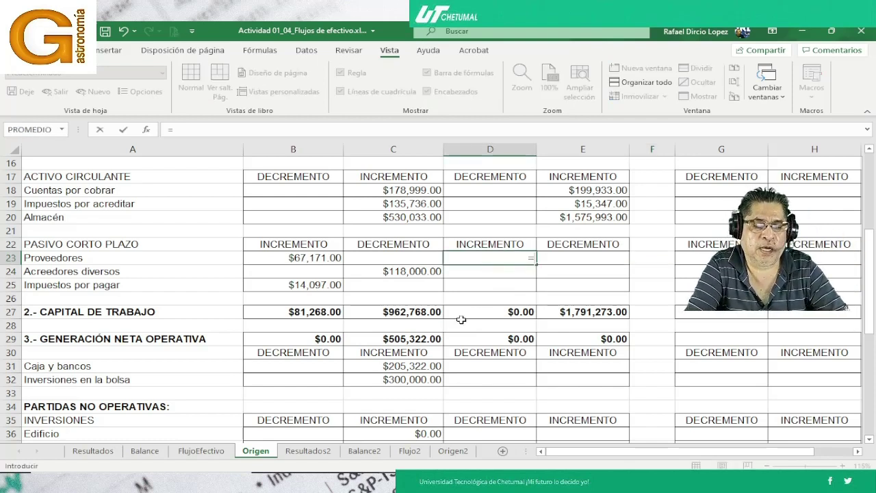
left_click(149, 451)
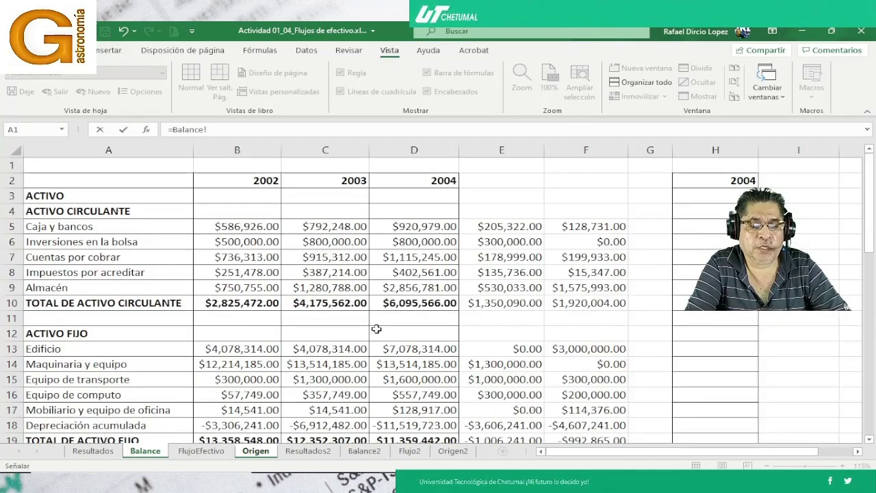
scroll(442, 321, "down", 7)
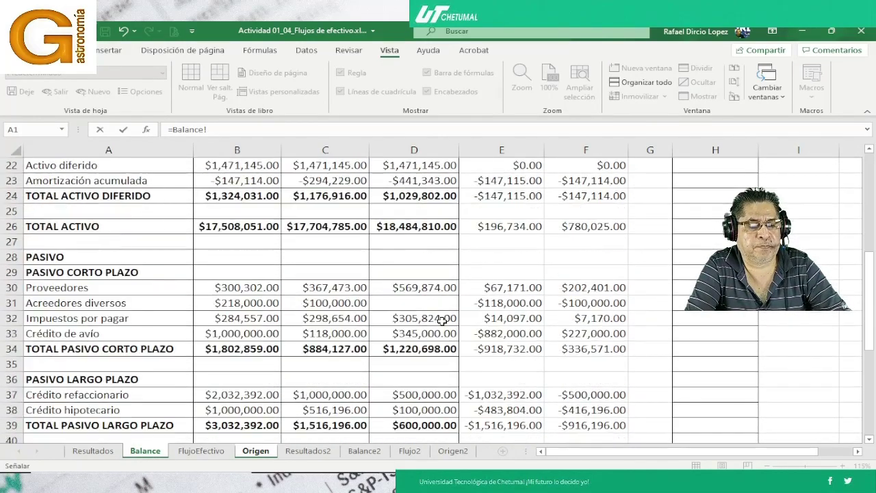
scroll(524, 342, "down", 1)
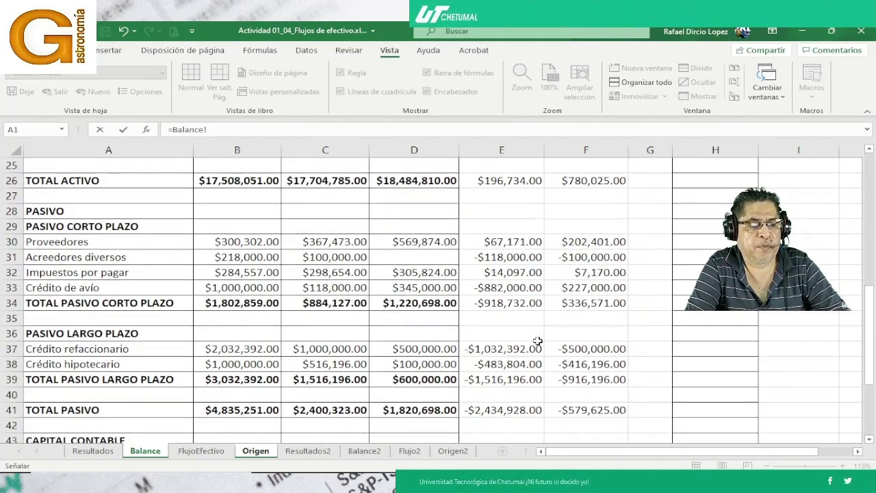
left_click(576, 241)
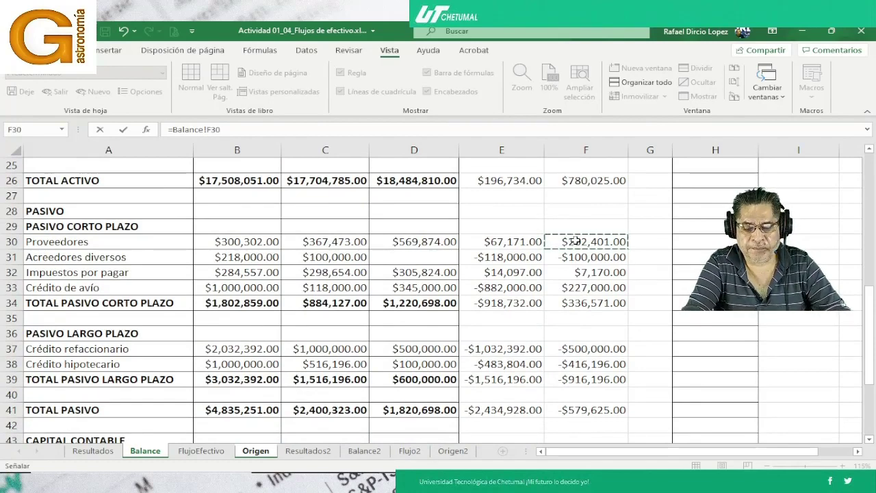
key("Return")
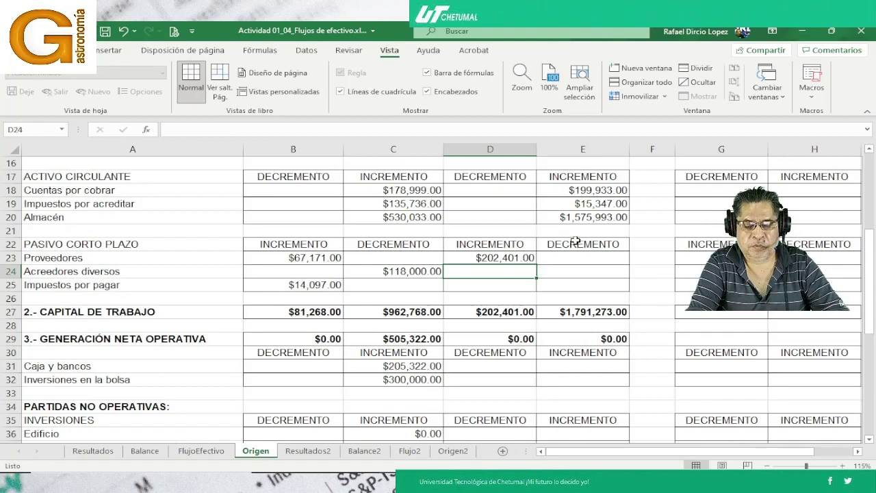
Copy the Proveedores formula from D23 to the Impuestos por pagar increment in D25.
key("Up")
key("ctrl+c")
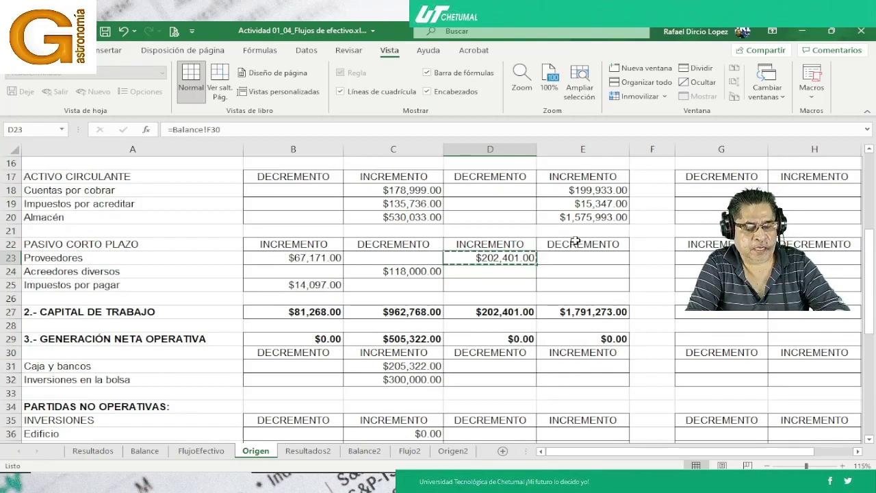
key("Down")
key("Down")
key("Return")
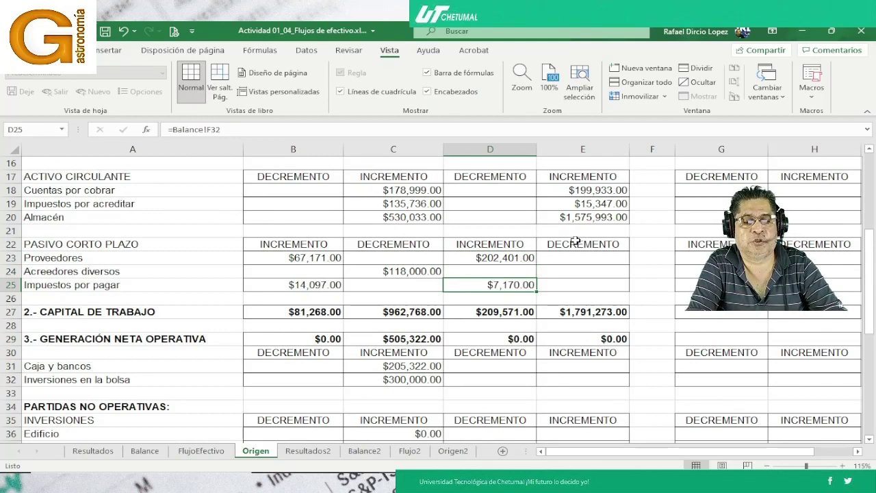
Check the Balance sheet references of the PASIVO CORTO PLAZO formulas in D23 and D25.
key("Up")
key("Up")
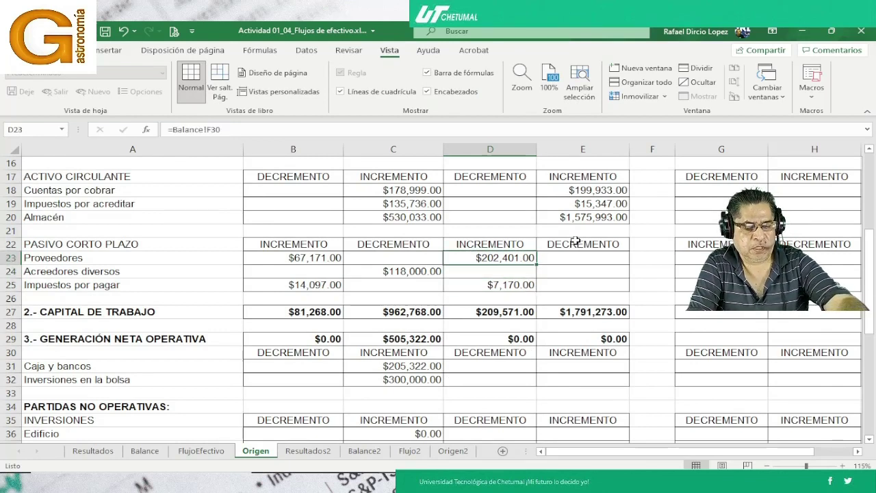
key("F2")
key("Return")
key("Down")
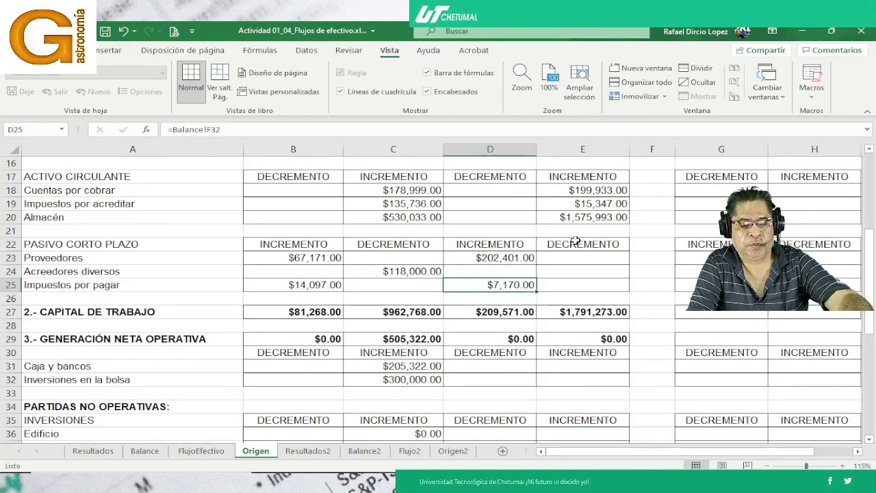
key("F2")
key("Escape")
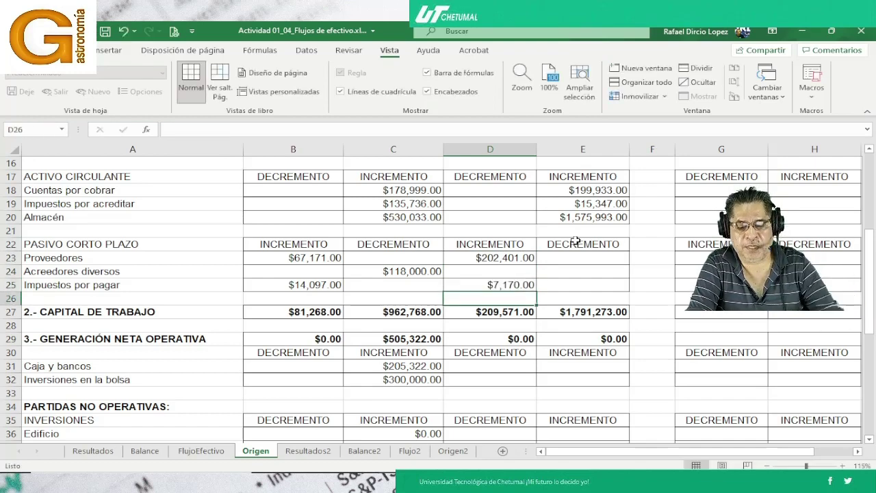
Link the Acreedores diversos decrement in E24 to Balance cell F31, multiplied by -1.
key("Right")
key("Up")
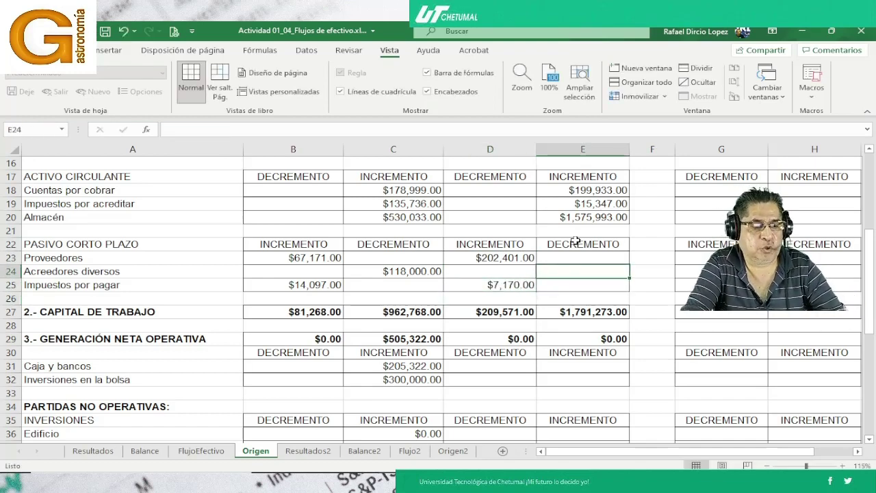
type("=")
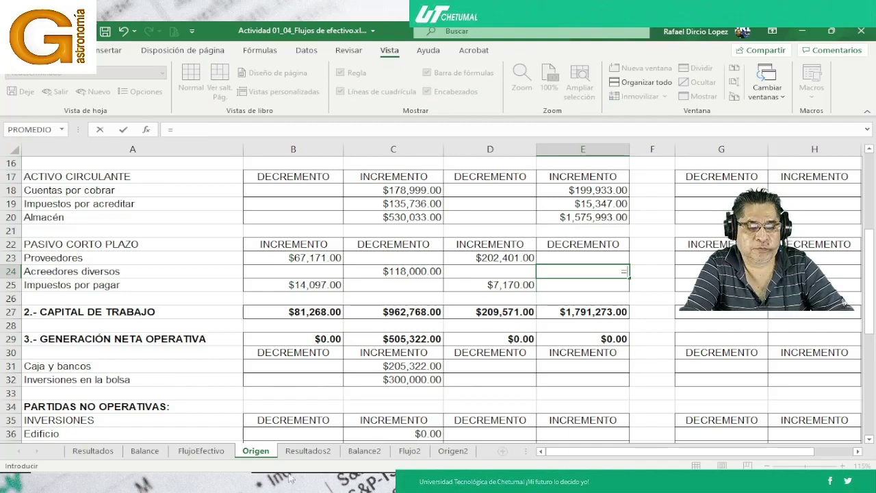
left_click(145, 451)
left_click(597, 260)
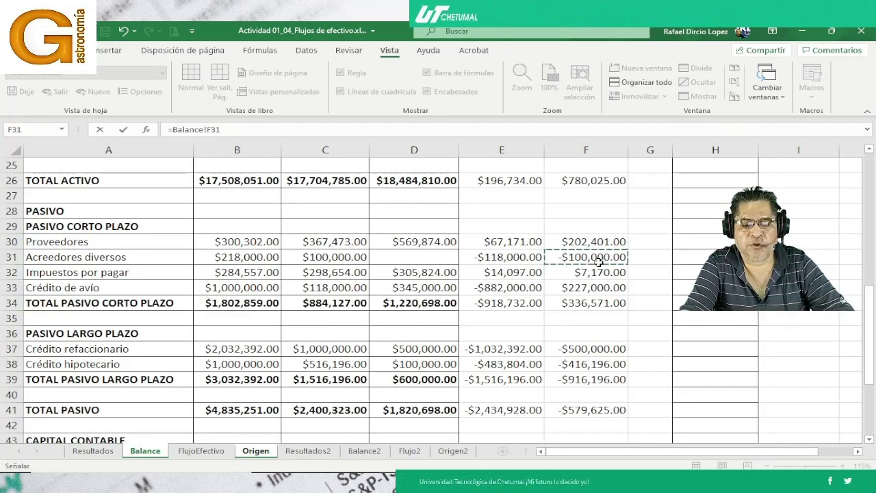
type("*-1")
key("Return")
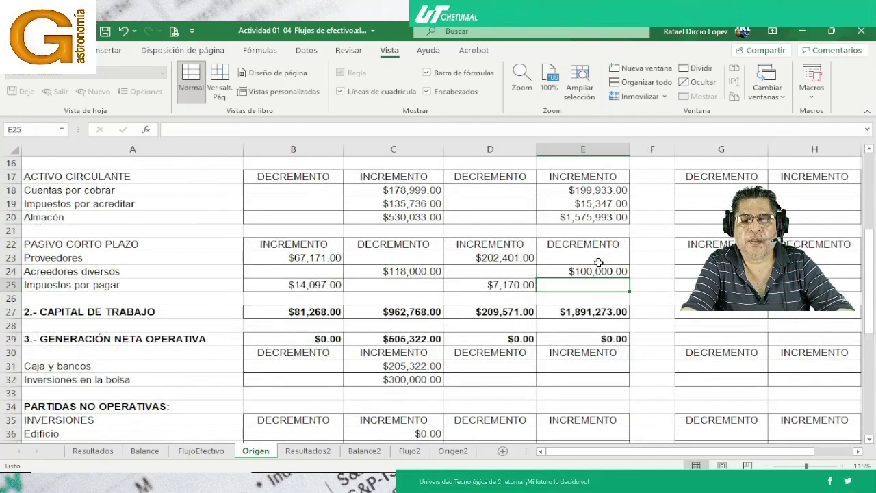
Check the CAPITAL DE TRABAJO total formulas in D27 and E27.
left_click(473, 312)
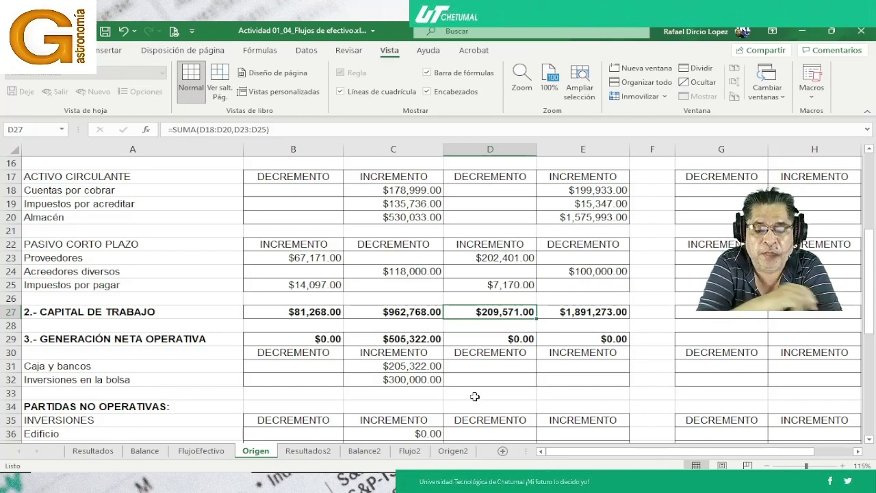
key("Right")
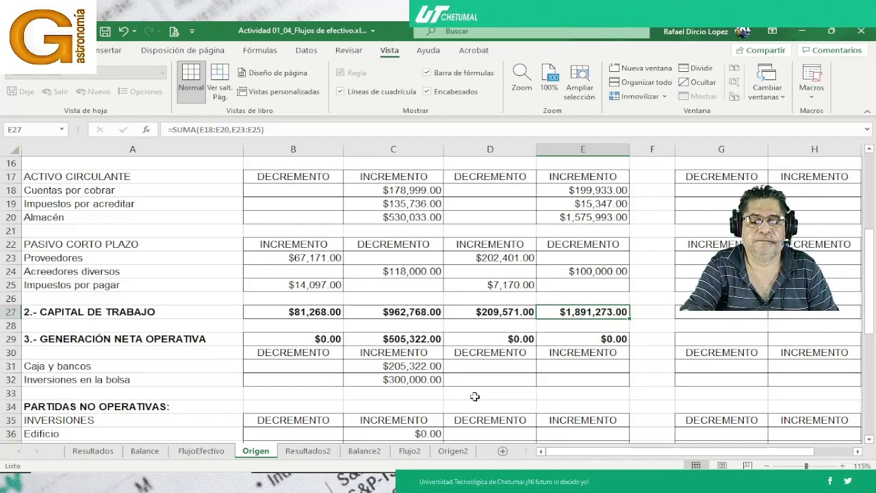
left_click(467, 309)
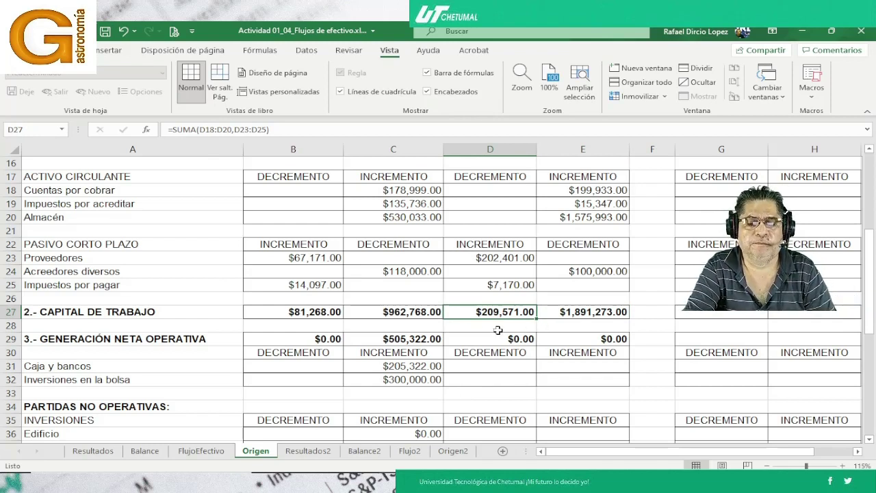
Link the Caja y bancos increment in E31 to cell F5 of the Balance sheet.
left_click(544, 366)
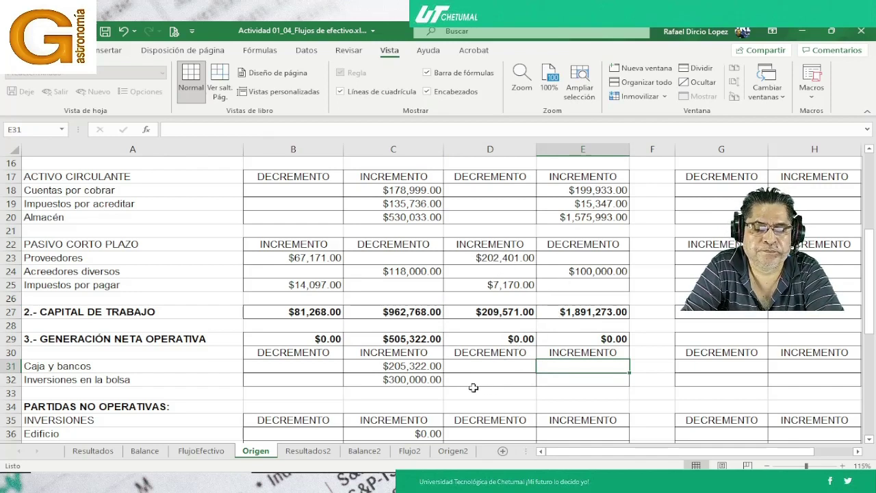
key("Left")
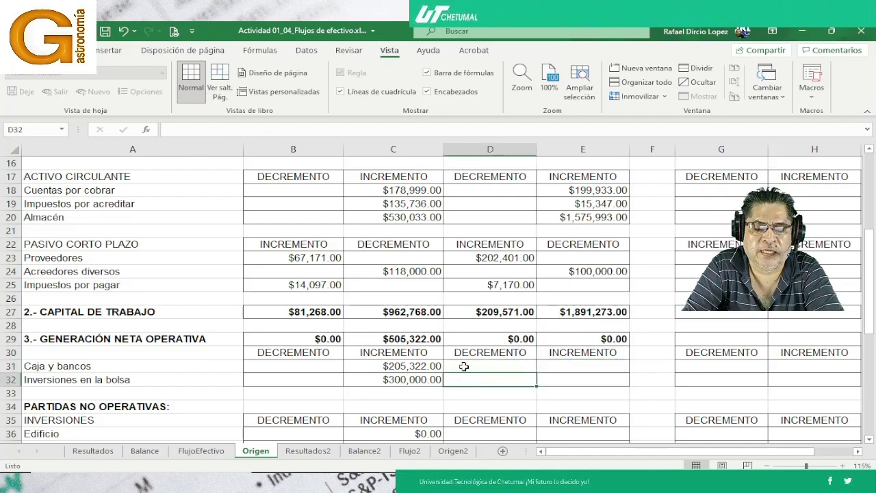
scroll(558, 378, "down", 4)
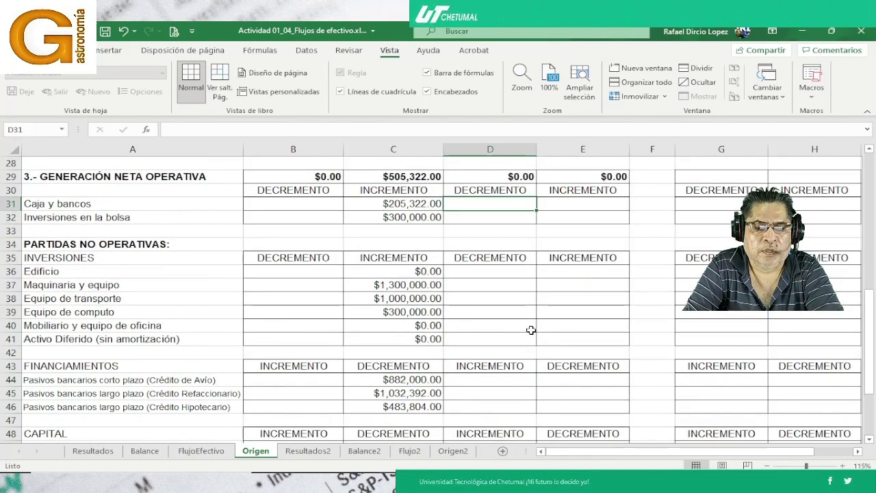
scroll(530, 330, "up", 1)
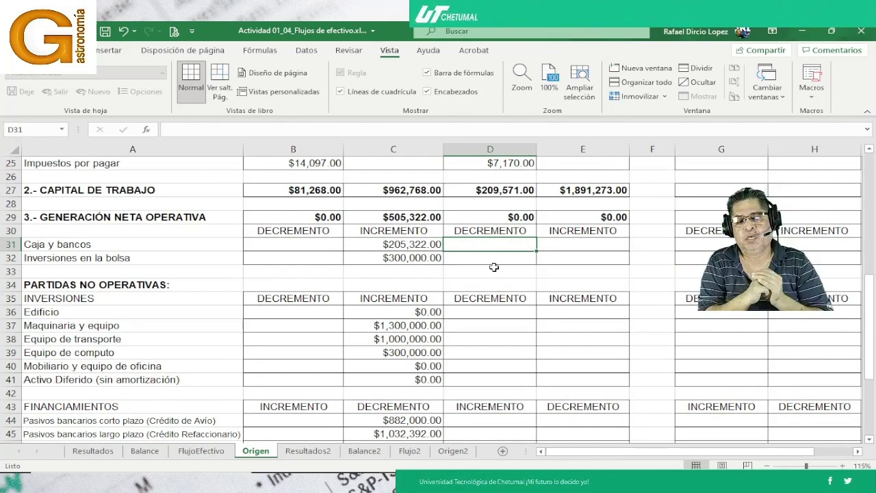
key("Right")
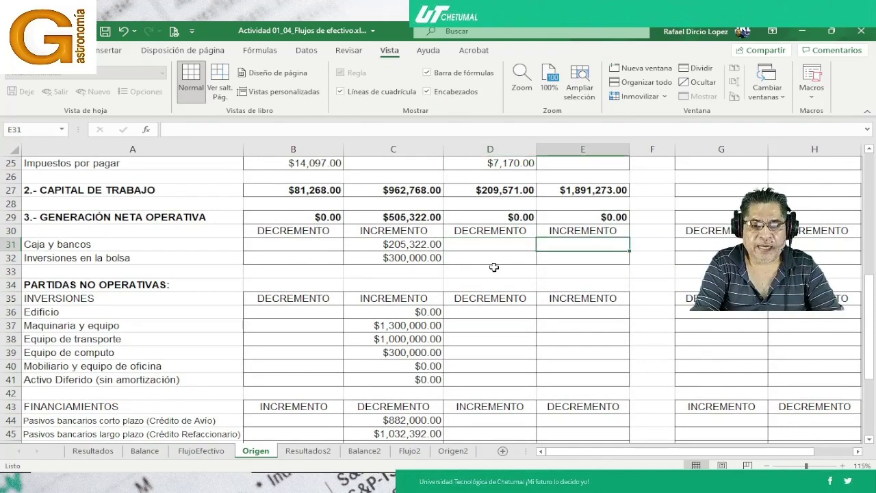
type("=")
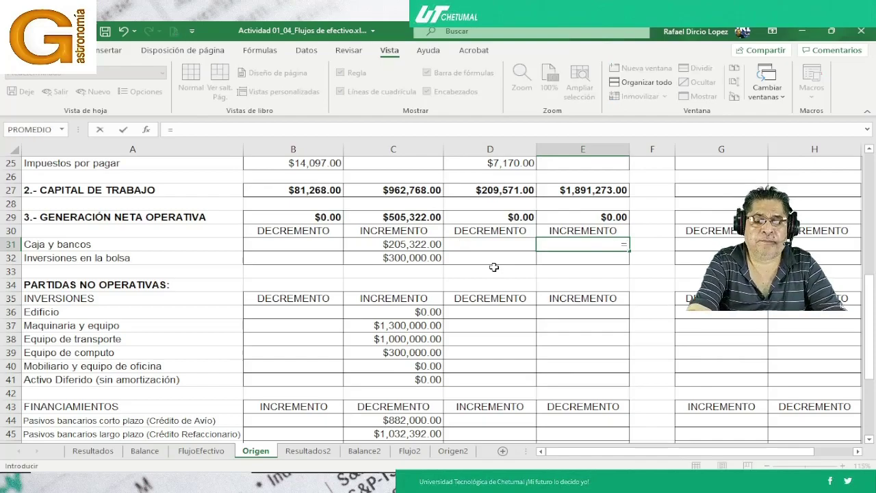
left_click(144, 450)
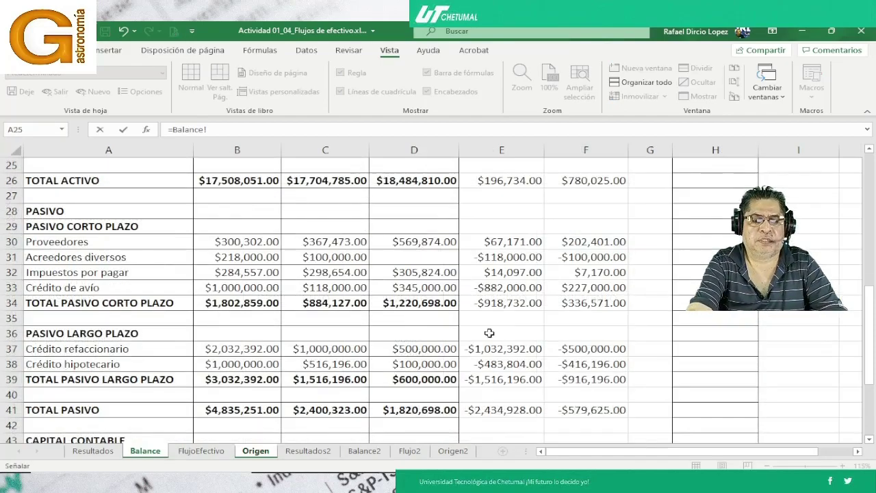
scroll(489, 333, "up", 6)
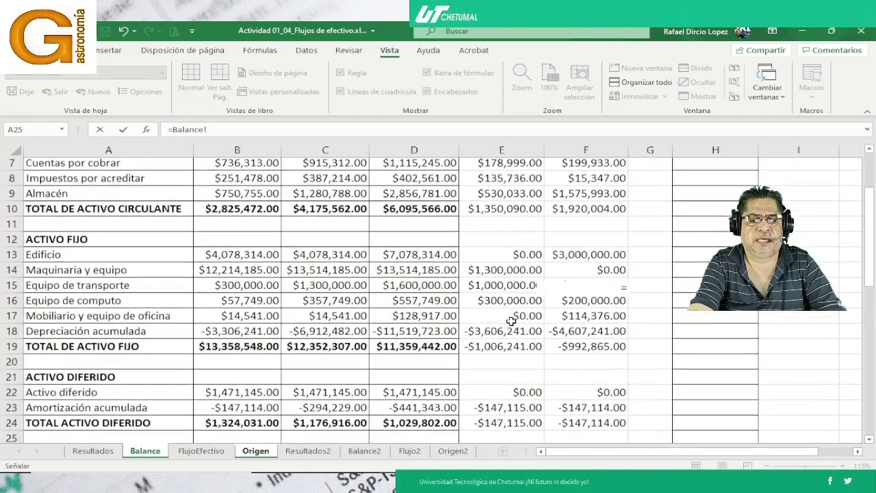
scroll(511, 321, "up", 2)
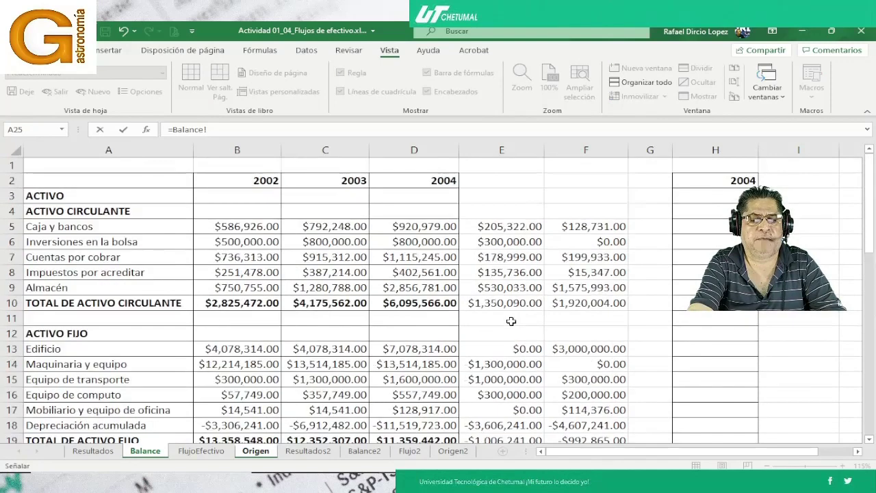
left_click(567, 226)
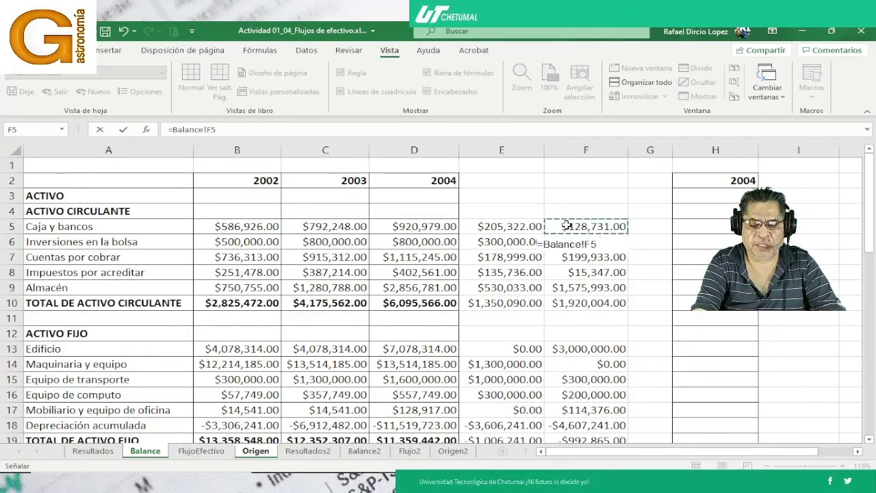
key("Return")
Copy the Caja y bancos formula from E31 to the Inversiones en la bolsa increment in E32.
key("Up")
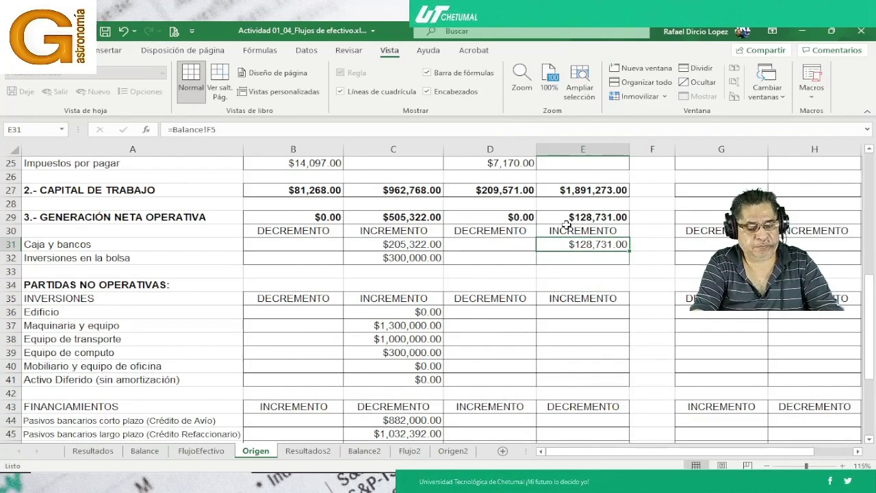
key("ctrl+c")
key("Down")
key("Return")
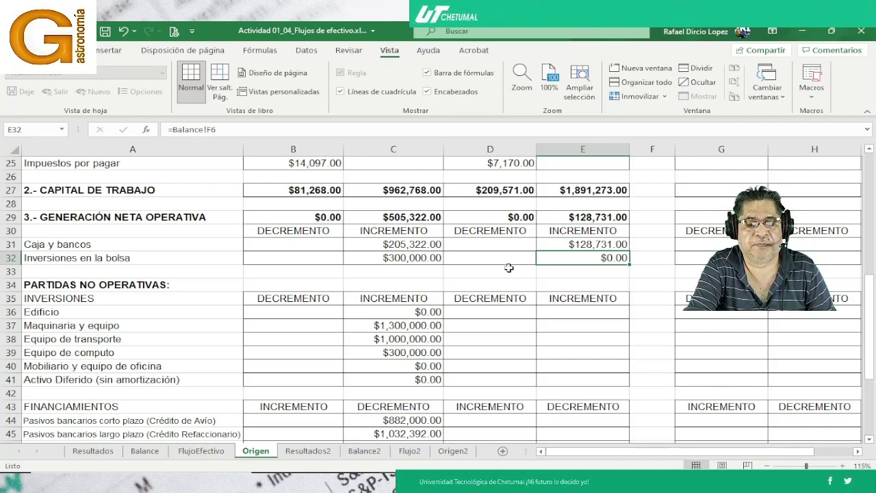
Check the Balance sheet references of the formulas in E31 and E32, and select E36 in the Edificio row.
key("Up")
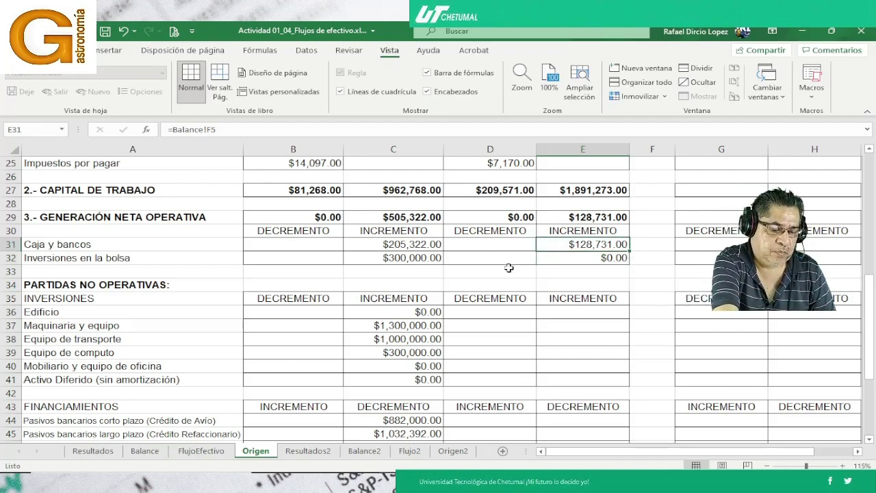
key("F2")
key("Return")
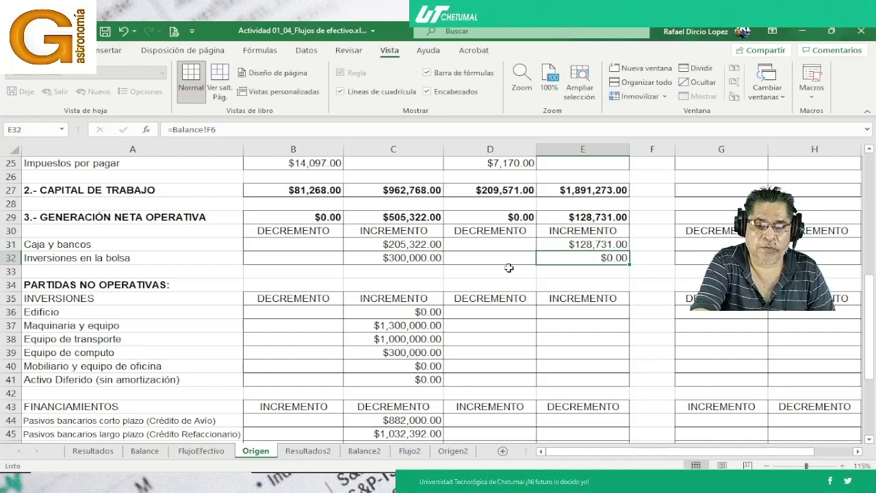
key("F2")
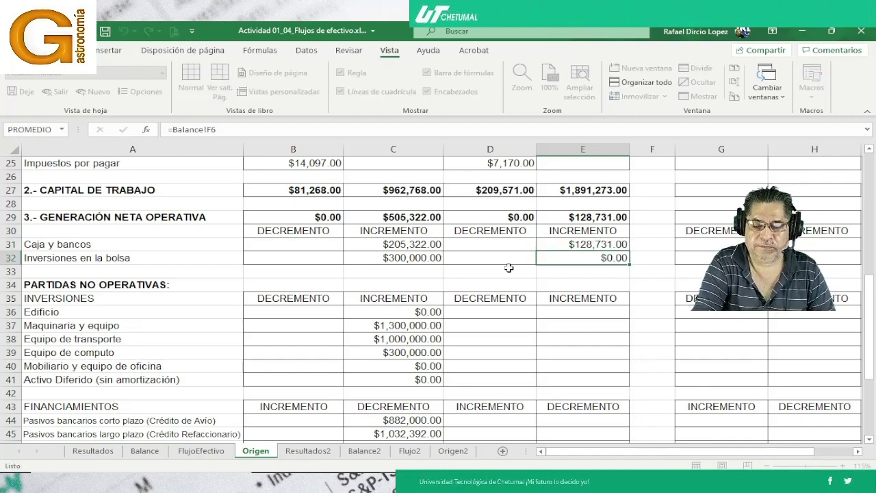
key("Return")
key("Down")
key("Down")
key("Down")
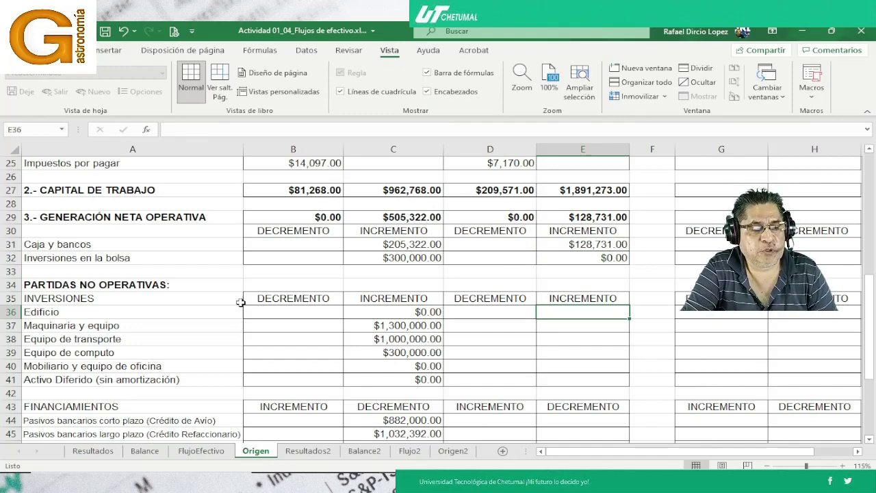
Link the Edificio increment in E36 to cell F13 of the Balance sheet.
scroll(241, 303, "down", 1)
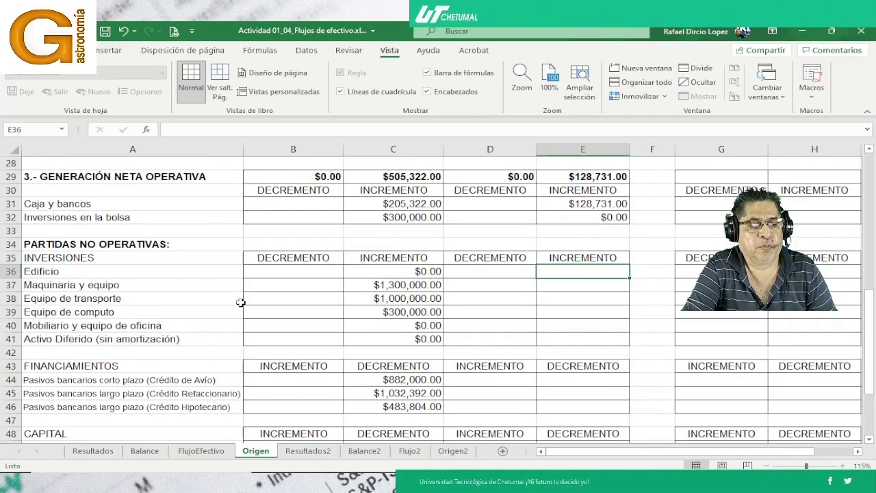
scroll(241, 303, "down", 1)
scroll(241, 303, "down", 1)
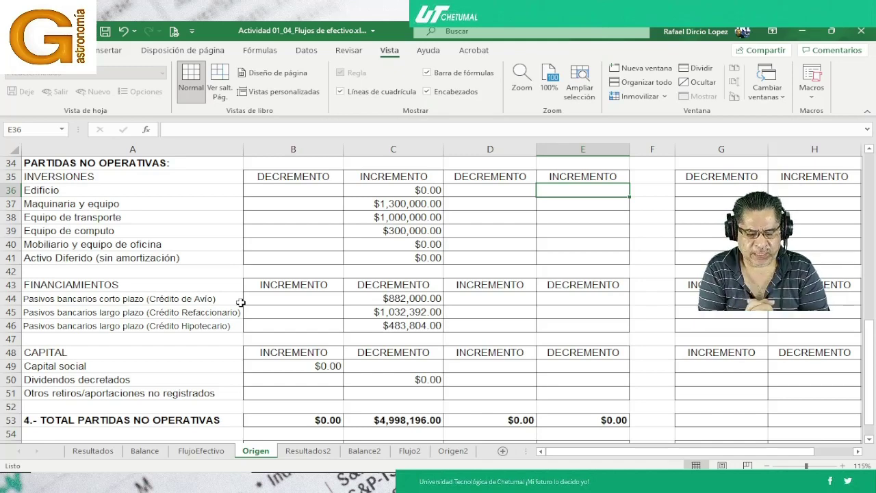
scroll(569, 306, "up", 2)
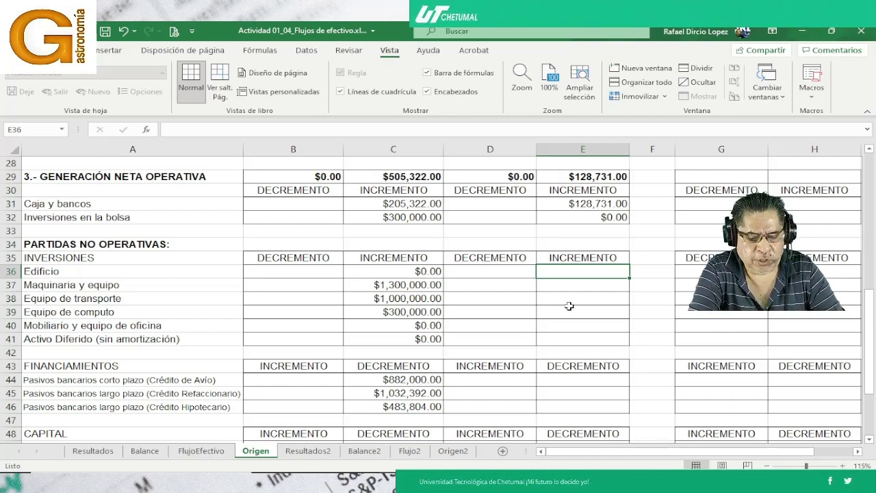
type("=")
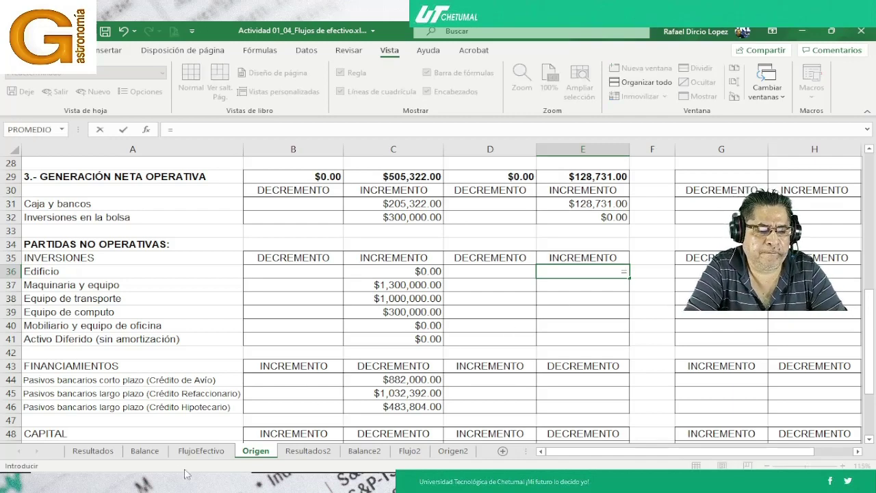
left_click(145, 450)
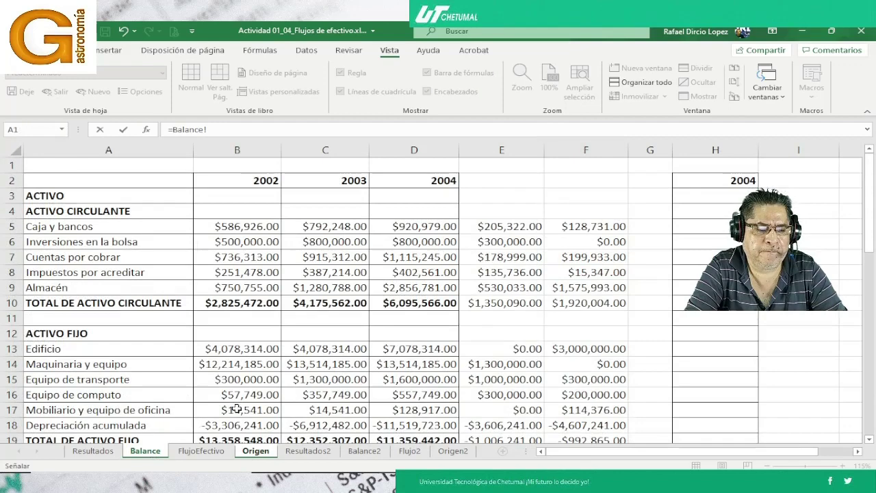
left_click(578, 350)
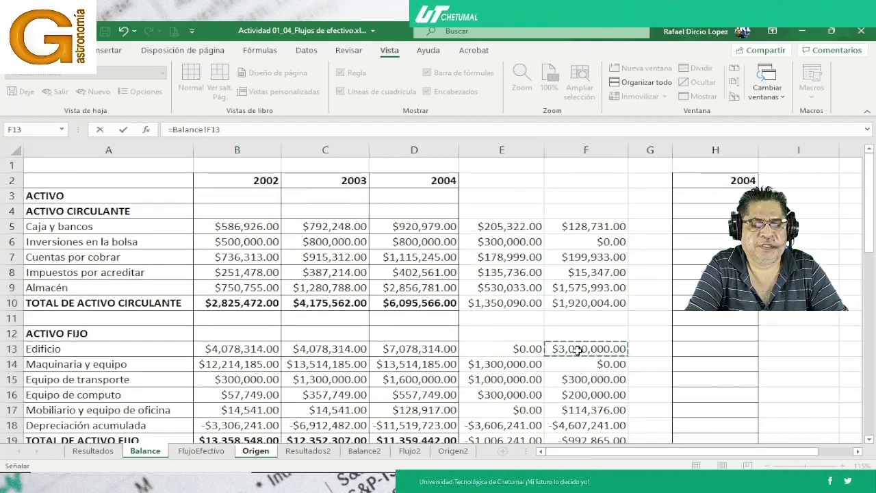
key("Return")
Copy the Edificio formula from E36 to E37:E40 and check the reference in the Mobiliario y equipo de oficina cell E40.
key("Up")
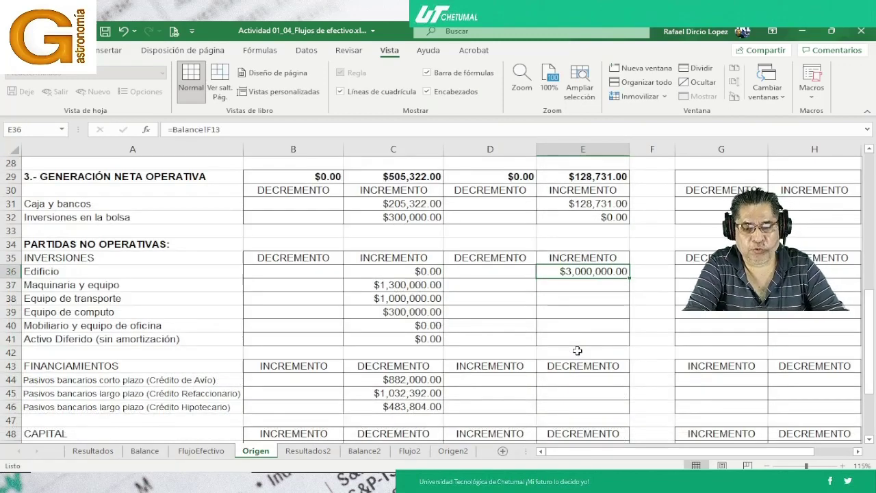
key("ctrl+c")
key("Down")
key("shift+Down")
key("shift+Down")
key("shift+Down")
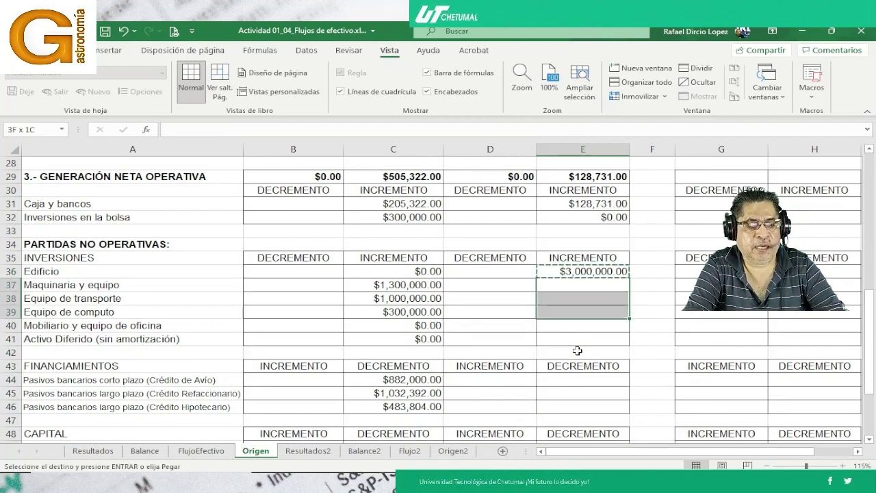
key("Return")
key("ctrl+Down")
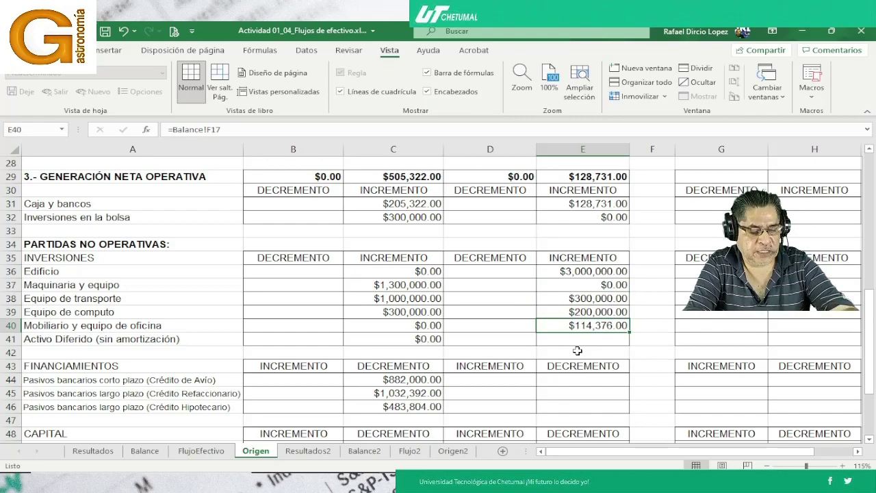
key("F2")
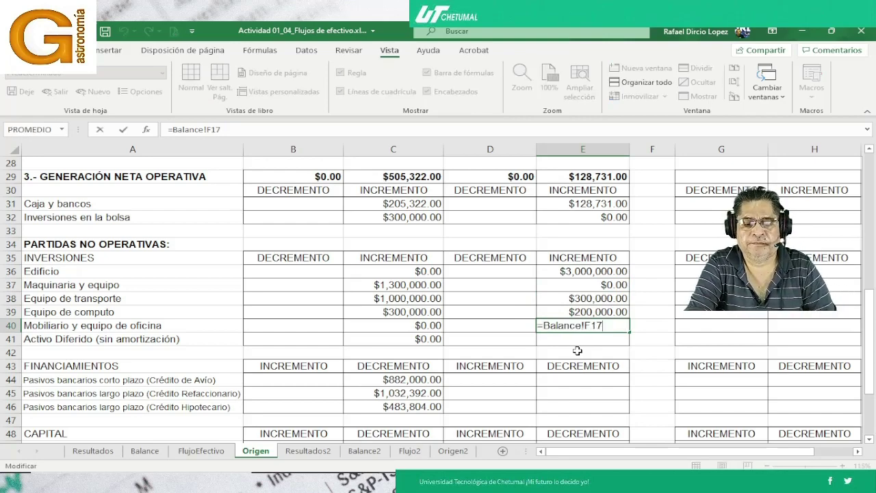
key("Return")
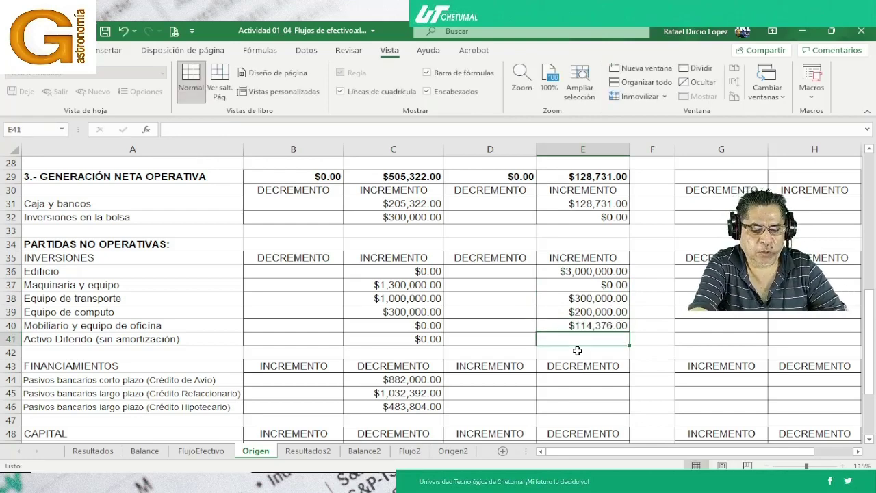
Link the Activo Diferido increment in E41 to cell F22 of the Balance sheet.
type("=")
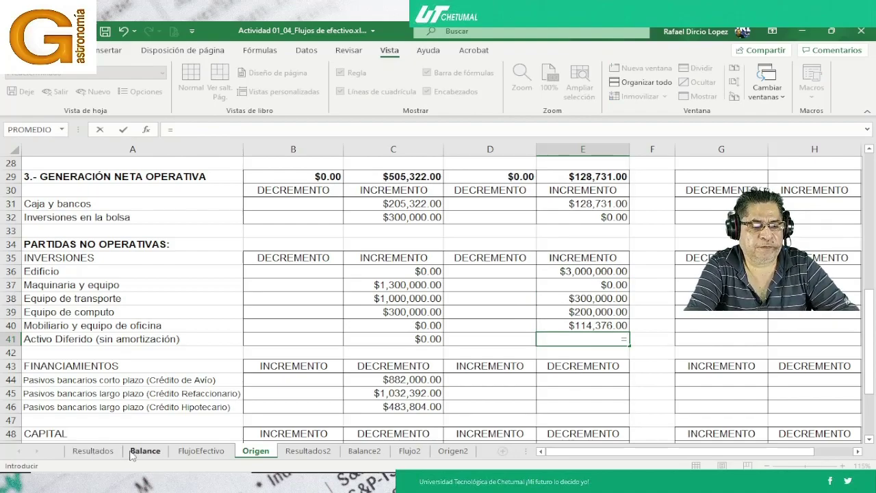
left_click(134, 454)
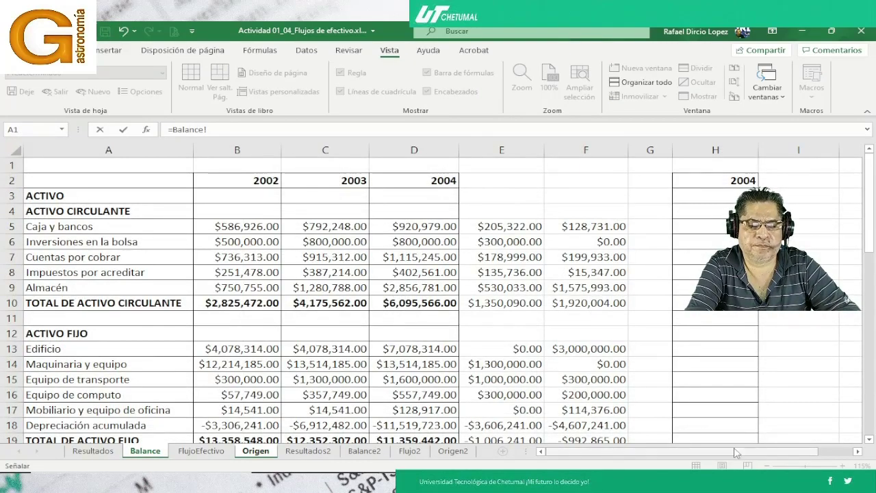
left_click(870, 440)
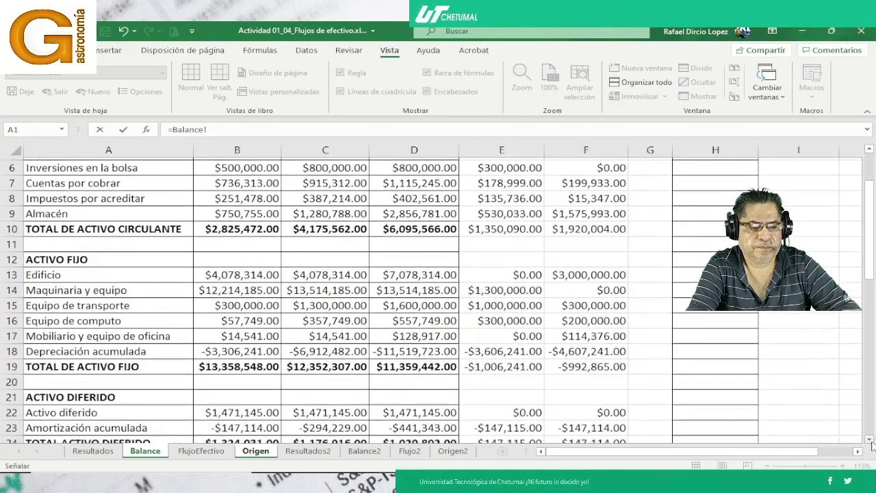
left_click(870, 440)
left_click(607, 379)
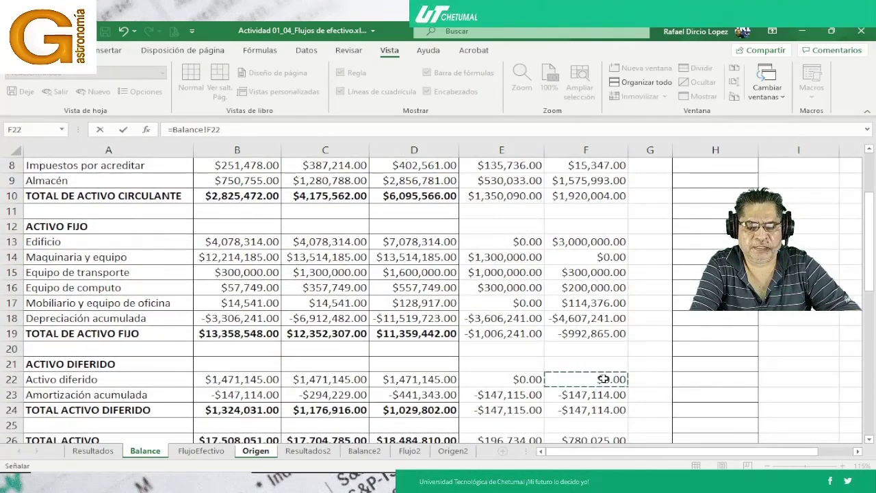
key("Return")
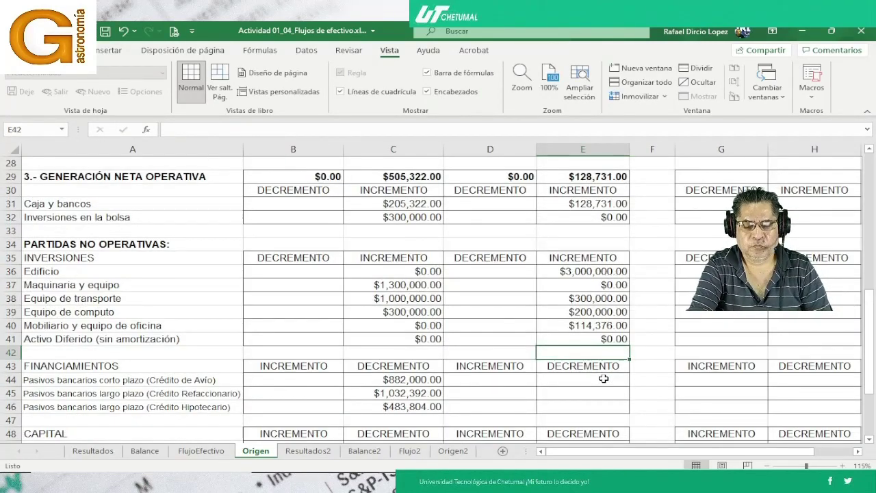
Review the INVERSIONES increment formulas row by row from E36 to E41.
key("Up")
key("Up")
key("Up")
key("Up")
key("Up")
key("Up")
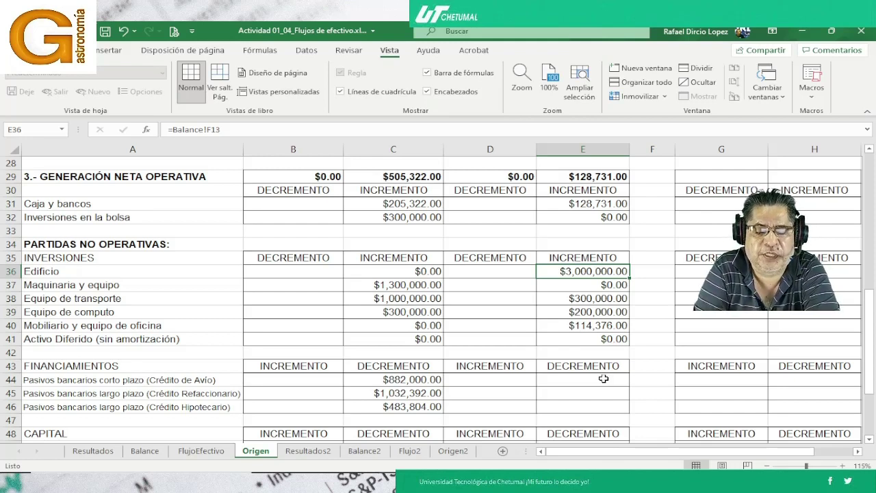
key("Down")
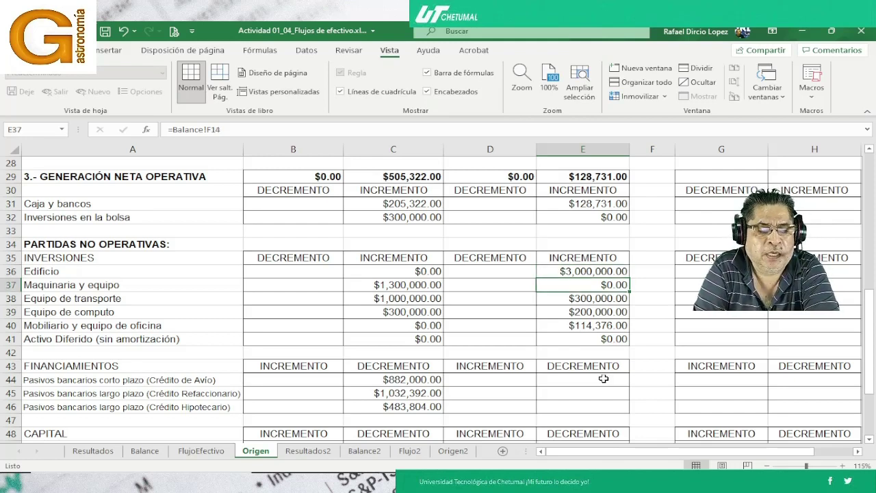
key("Down")
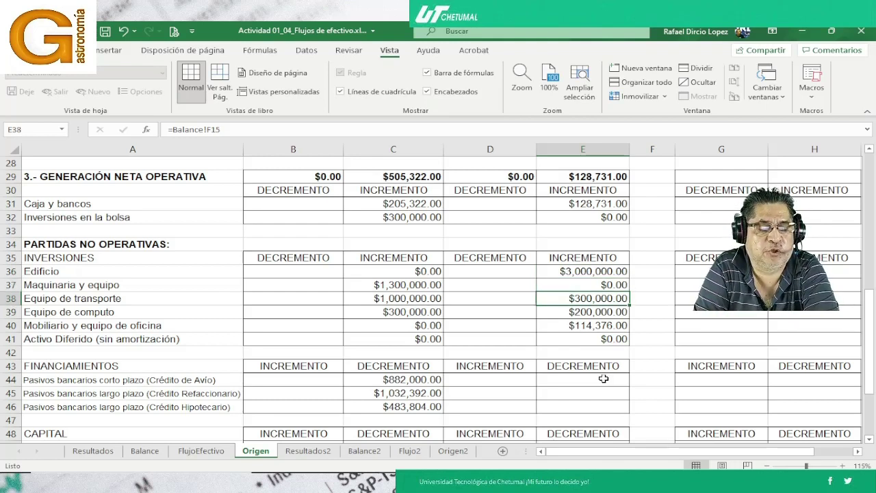
key("Down")
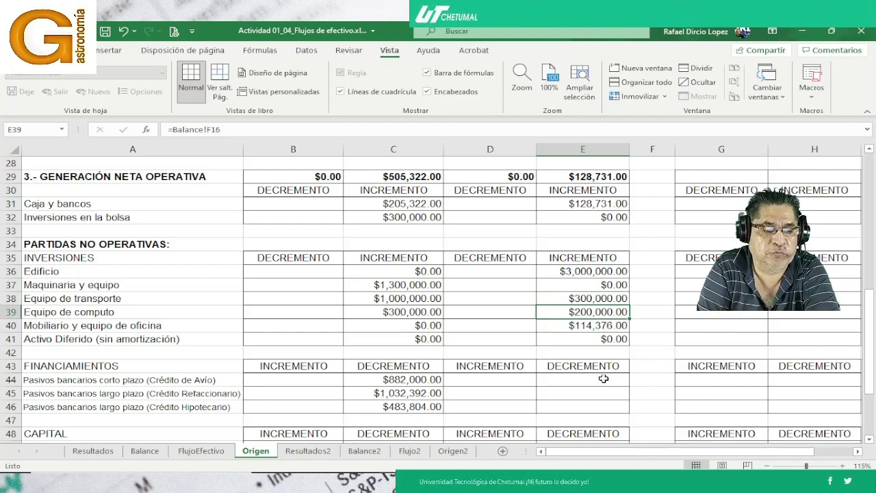
key("Down")
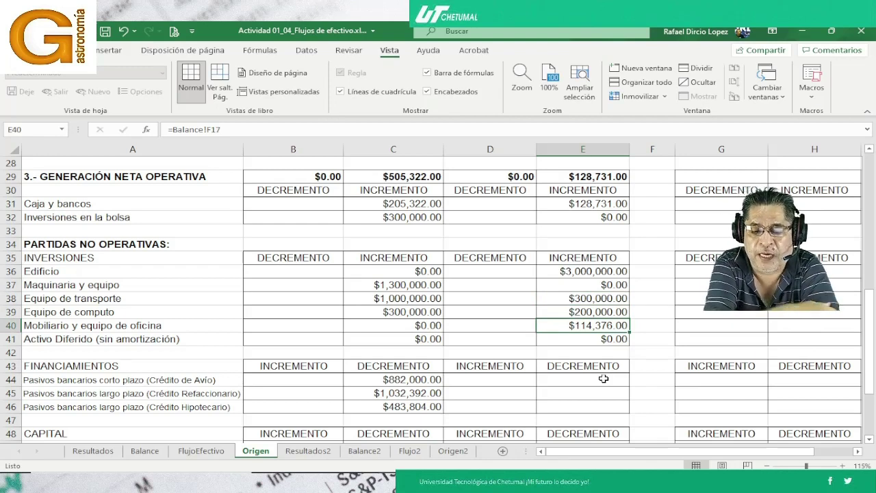
key("Down")
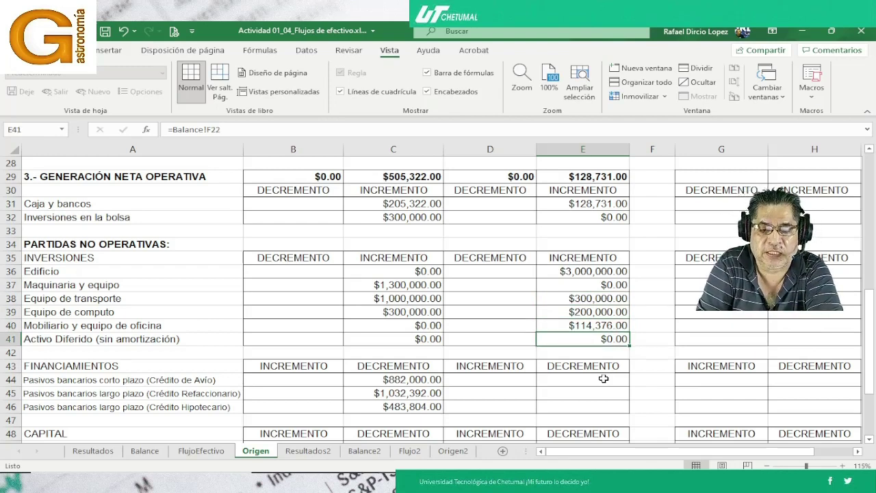
key("Down")
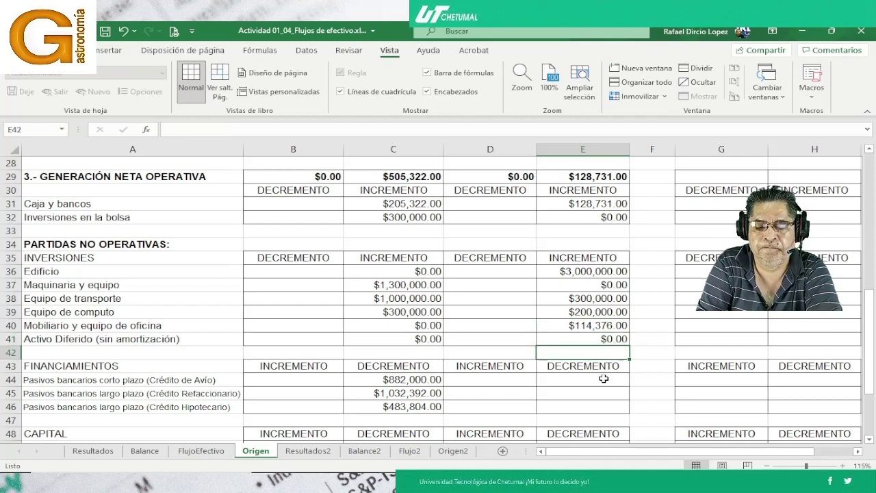
Link the Crédito de Avío increment under FINANCIAMIENTOS in D44 to cell F33 of the Balance sheet.
key("Down")
key("Down")
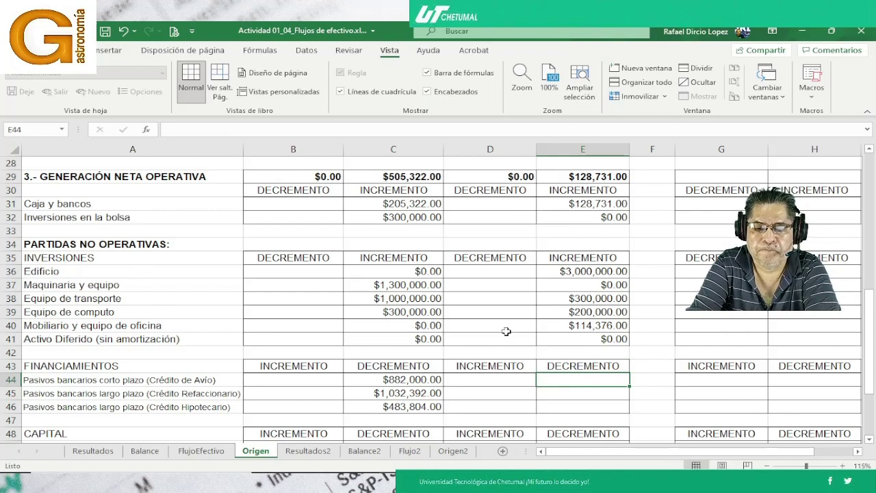
scroll(507, 332, "down", 1)
scroll(507, 332, "down", 1)
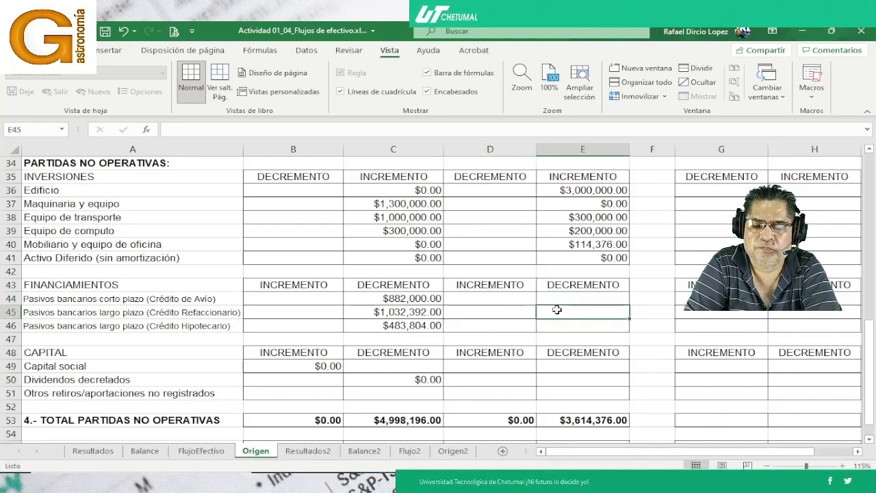
left_click(609, 310)
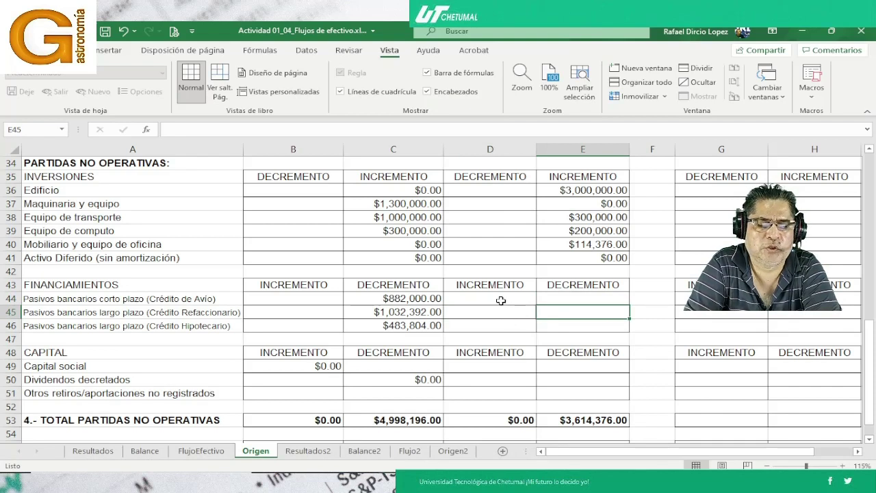
left_click(562, 301)
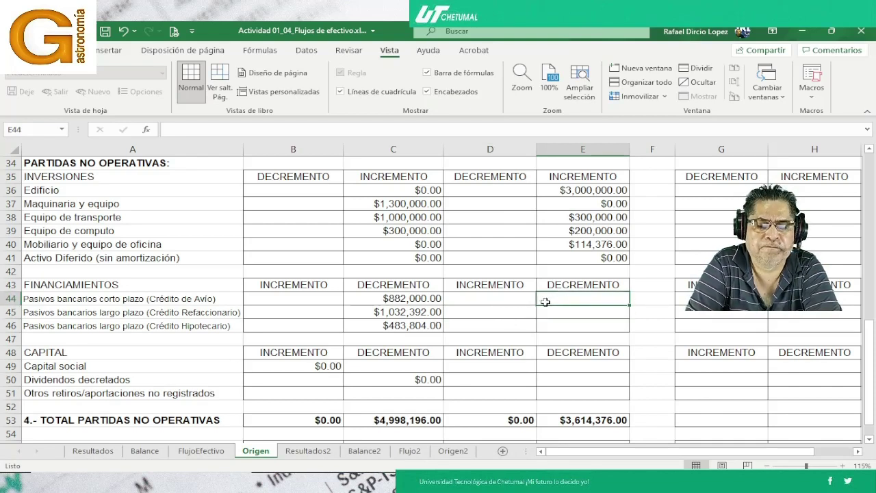
left_click(470, 299)
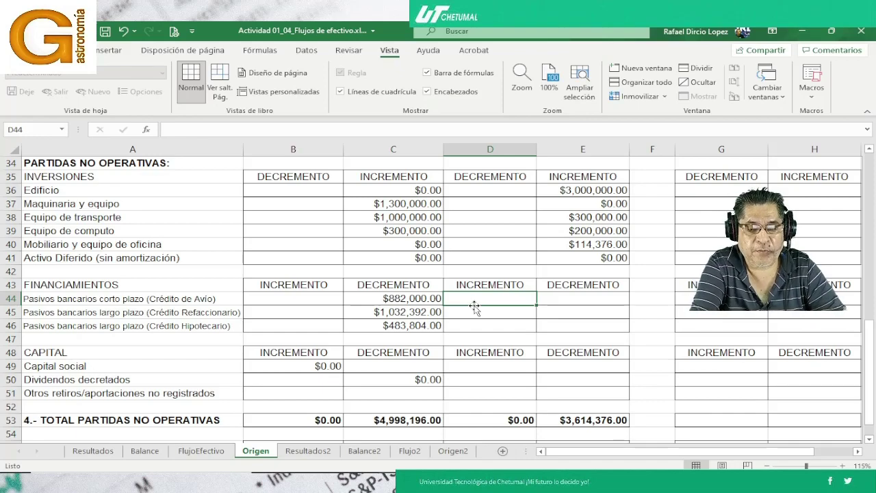
type("=")
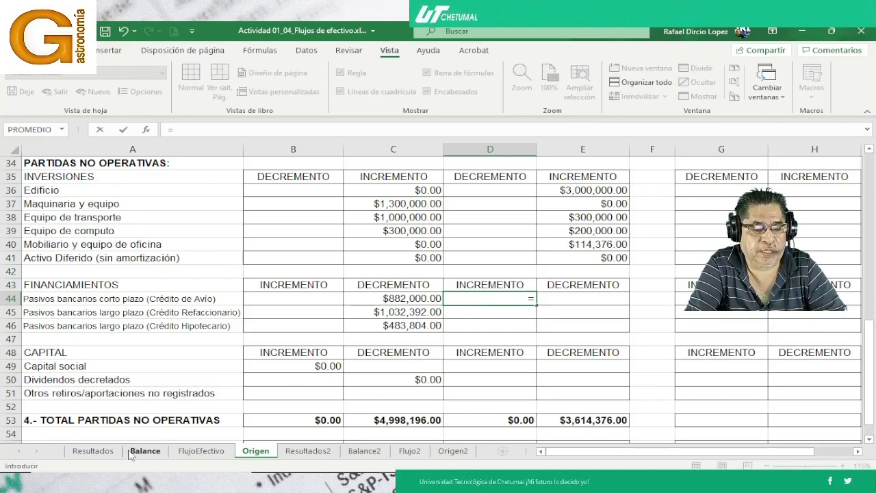
left_click(134, 452)
scroll(329, 310, "down", 6)
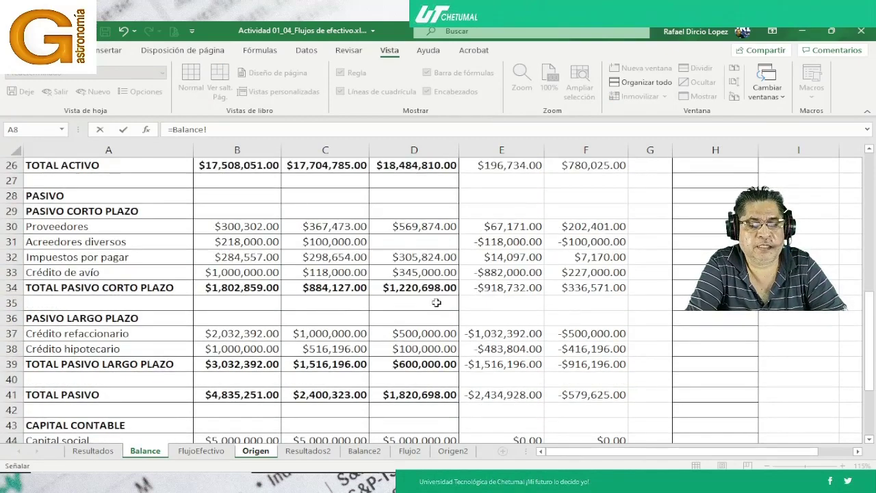
left_click(579, 271)
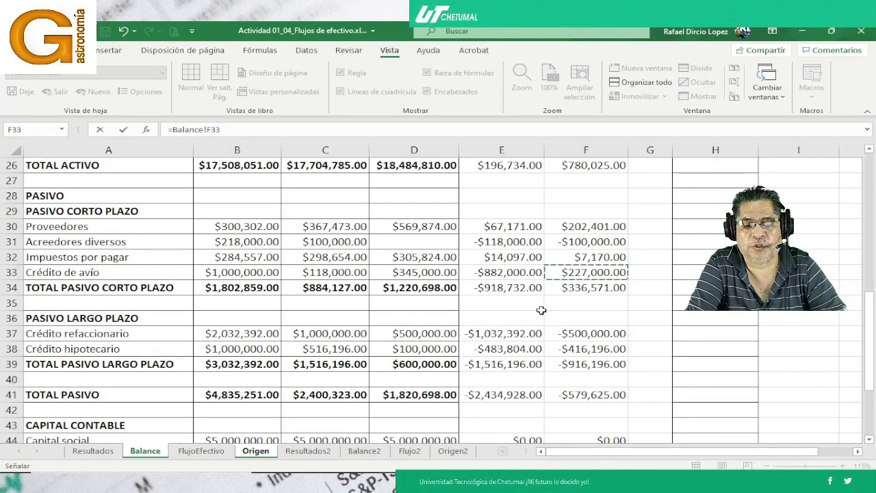
key("Return")
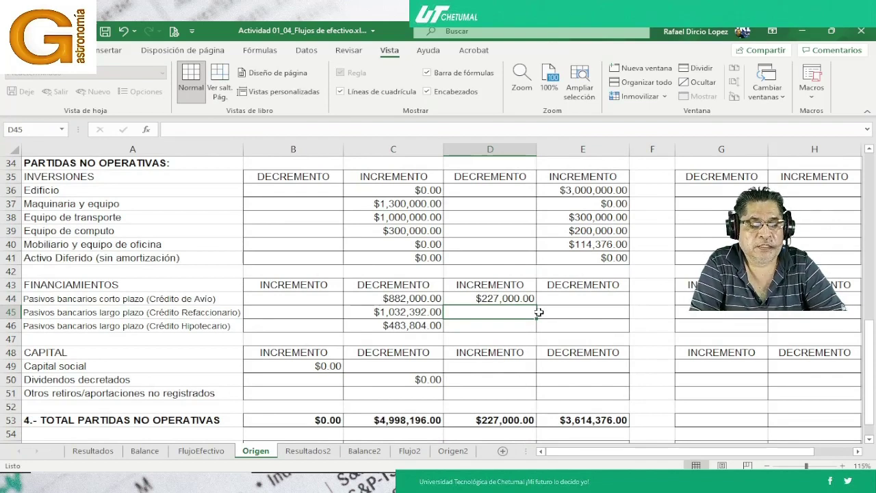
Link the Crédito Refaccionario decrement in E45 to cell F37 of the Balance sheet, multiplied by -1.
left_click(540, 312)
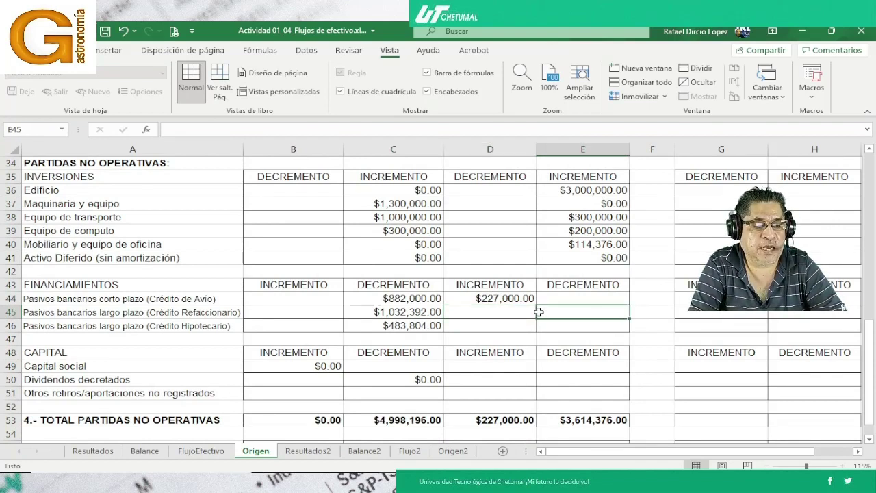
type("=")
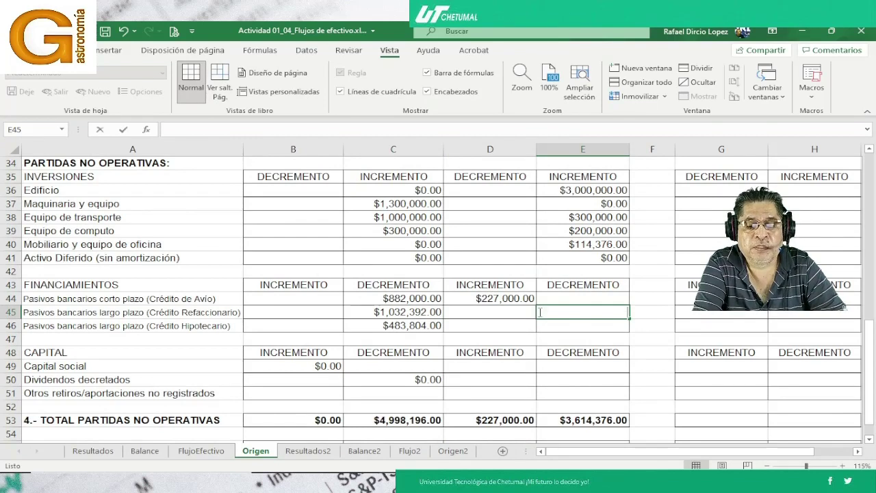
left_click(146, 451)
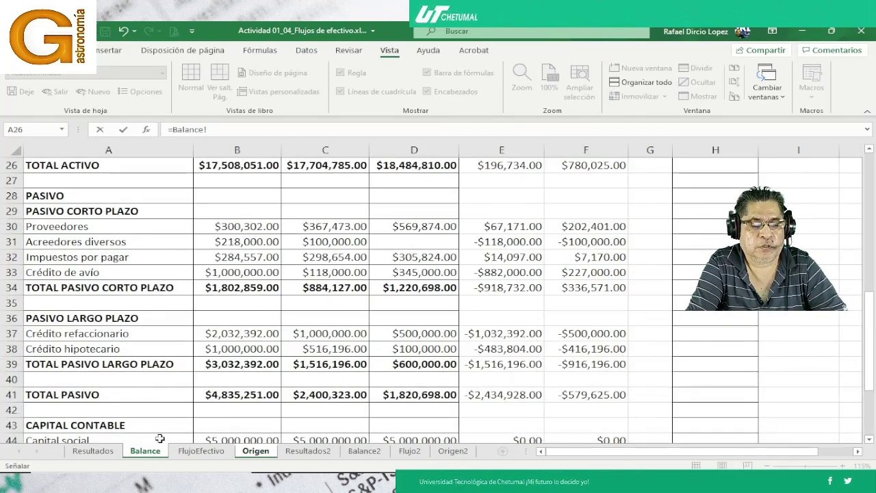
left_click(588, 335)
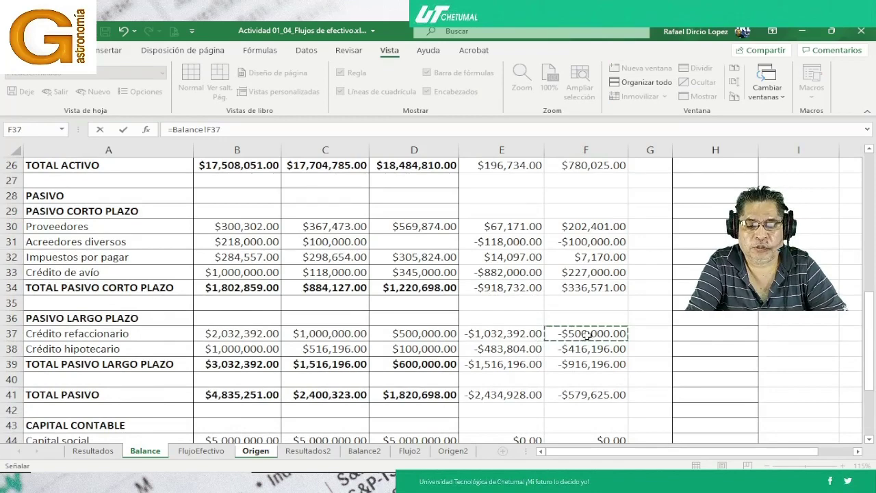
type("*-1")
key("Return")
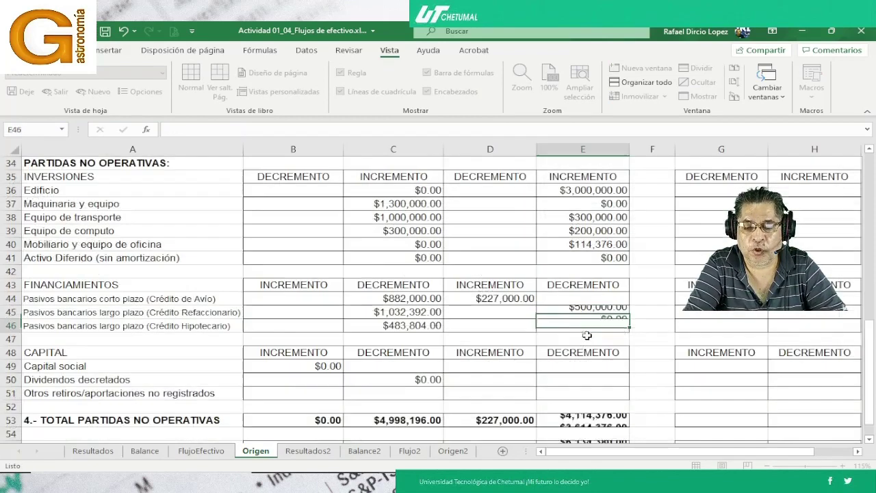
Copy the Crédito Refaccionario formula from E45 to the Crédito Hipotecario decrement in E46.
key("Up")
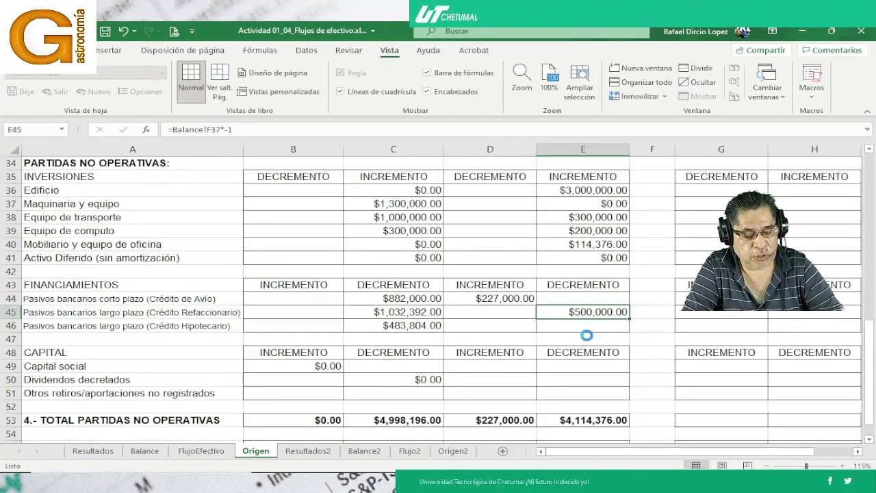
key("ctrl+c")
key("Down")
key("Return")
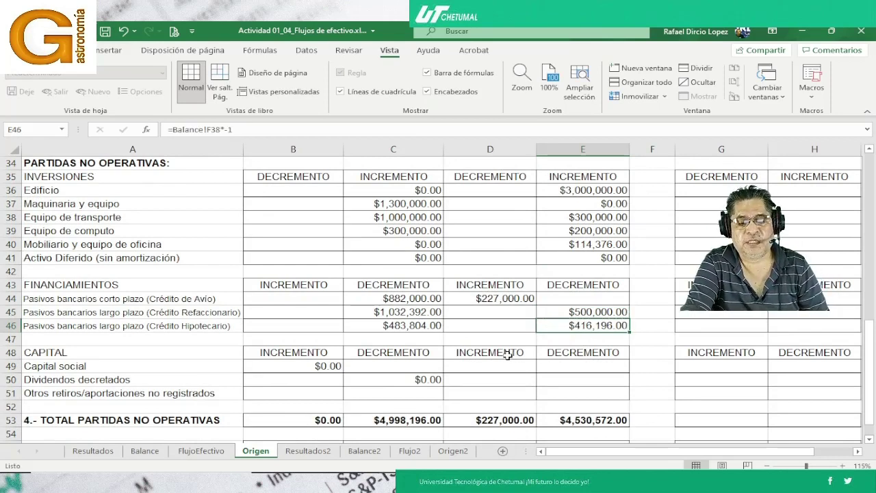
Review the FINANCIAMIENTOS formulas in D44, E45 and E46.
left_click(481, 299)
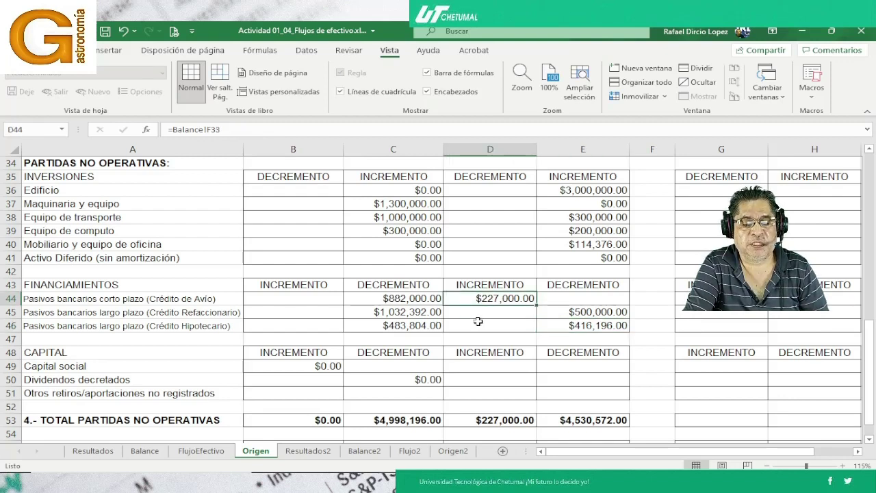
left_click(563, 313)
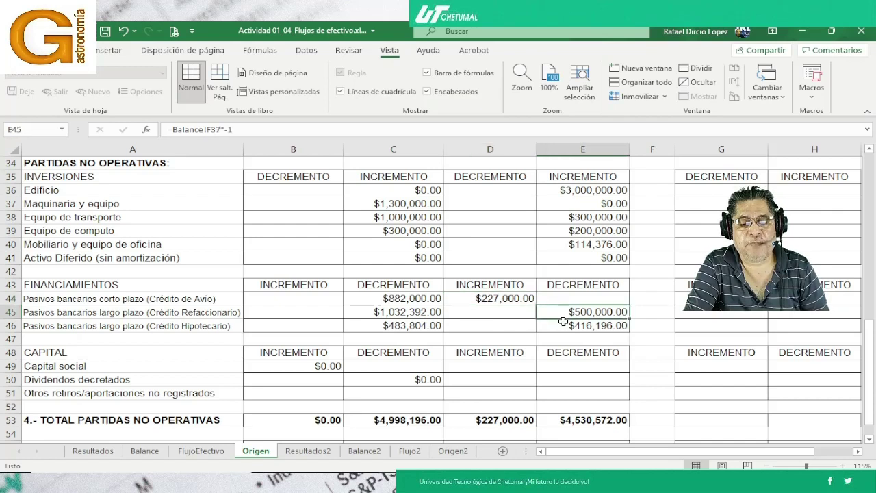
left_click(560, 326)
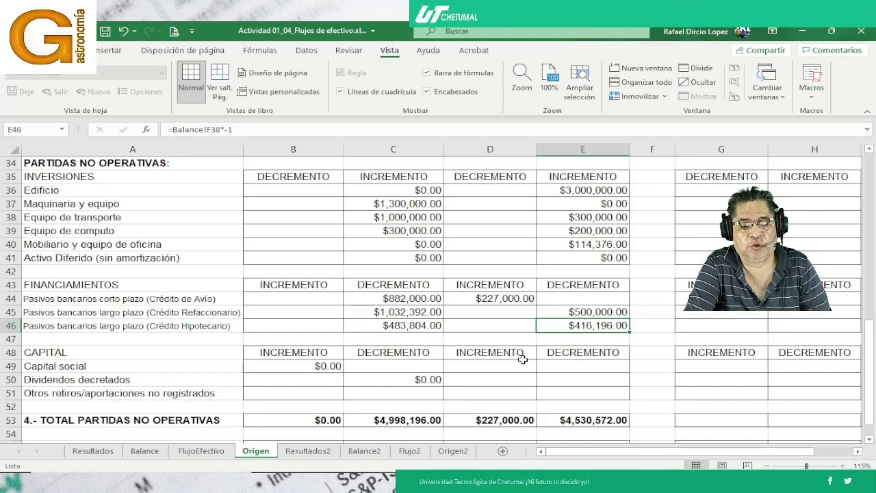
scroll(522, 359, "down", 1)
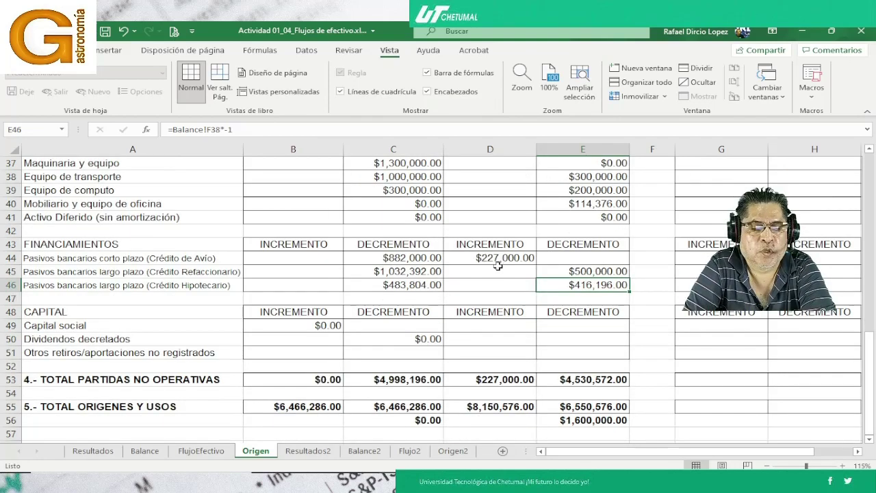
left_click(487, 258)
left_click(560, 269)
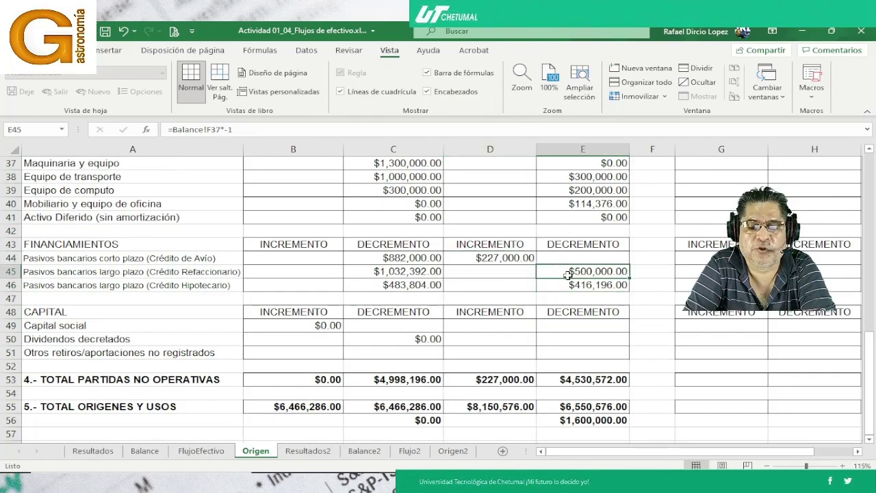
left_click(567, 285)
mouse_move(808, 465)
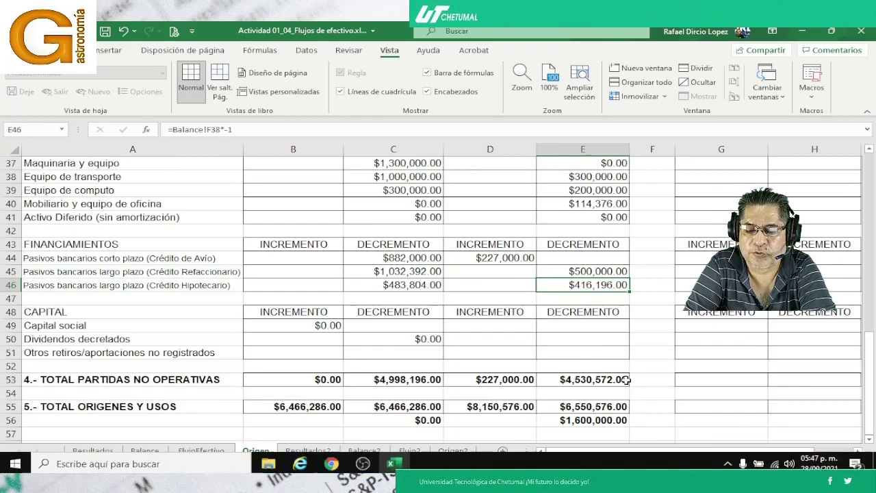
Link the Capital social increment in D49 to cell F44 of the Balance sheet.
left_click(494, 325)
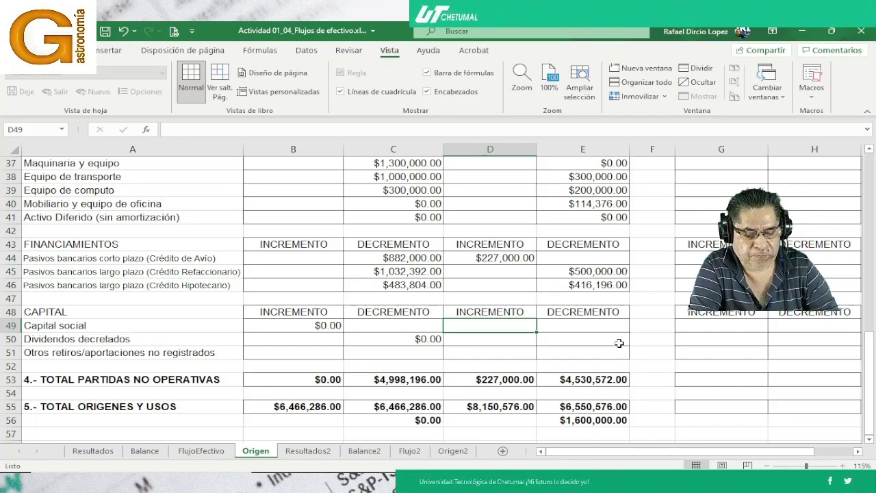
type("=")
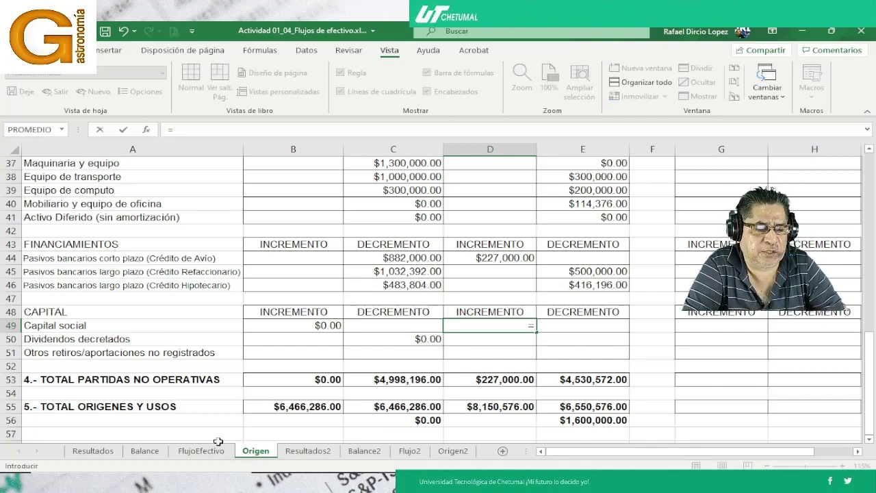
left_click(145, 450)
scroll(371, 354, "down", 4)
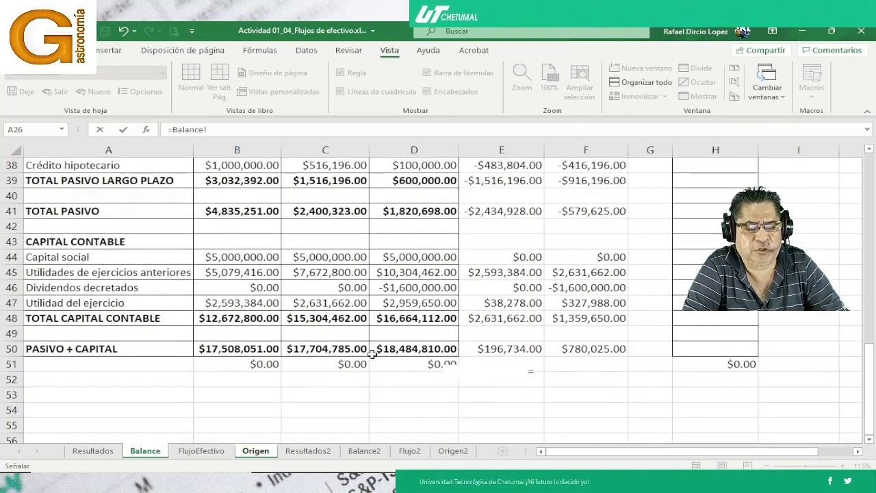
left_click(605, 257)
key("Return")
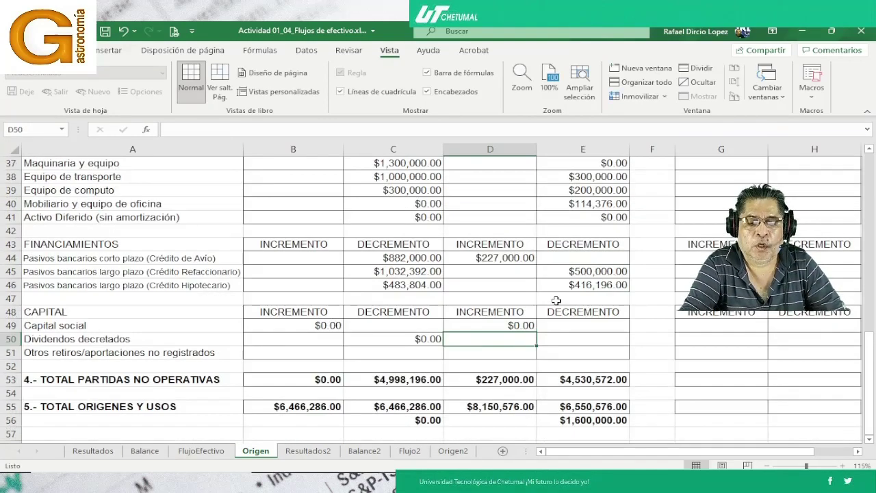
Link the Dividendos decretados decrement in E50 to cell F46 of the Balance sheet, multiplied by -1.
key("Right")
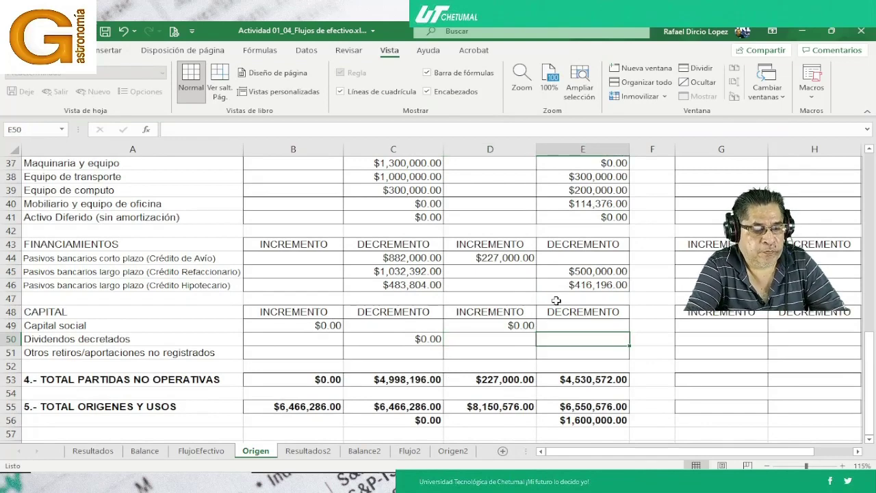
type("=")
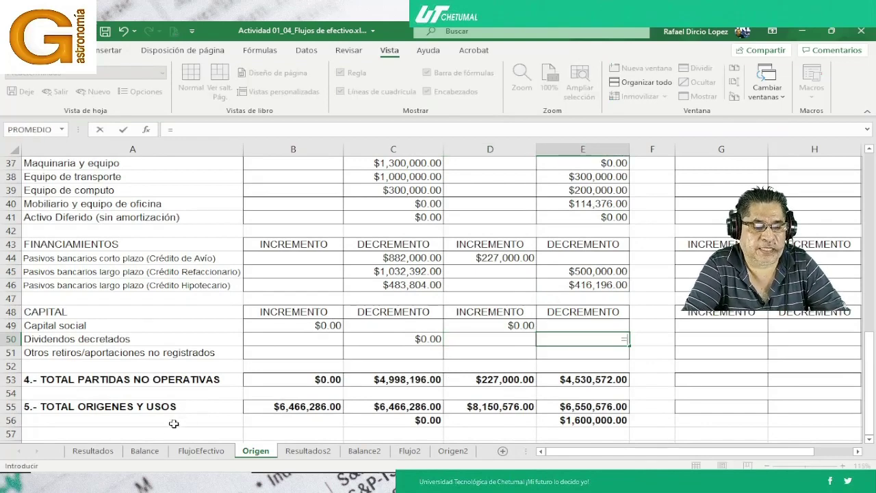
left_click(156, 454)
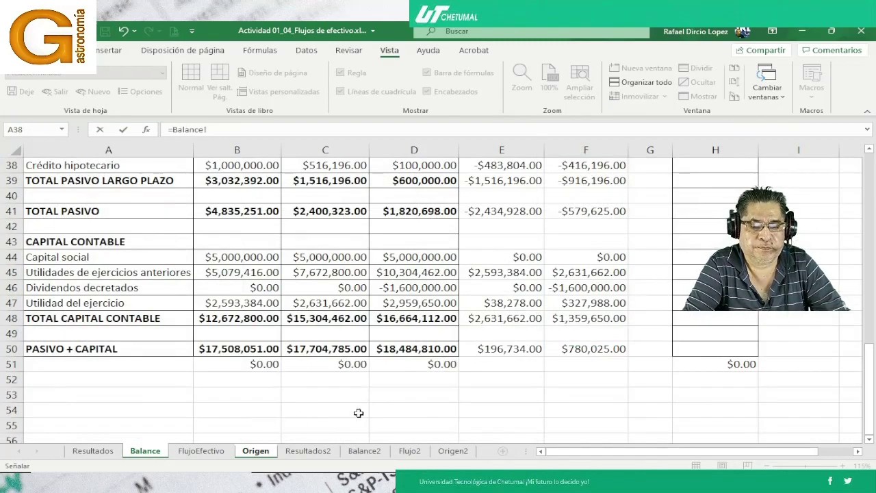
left_click(577, 288)
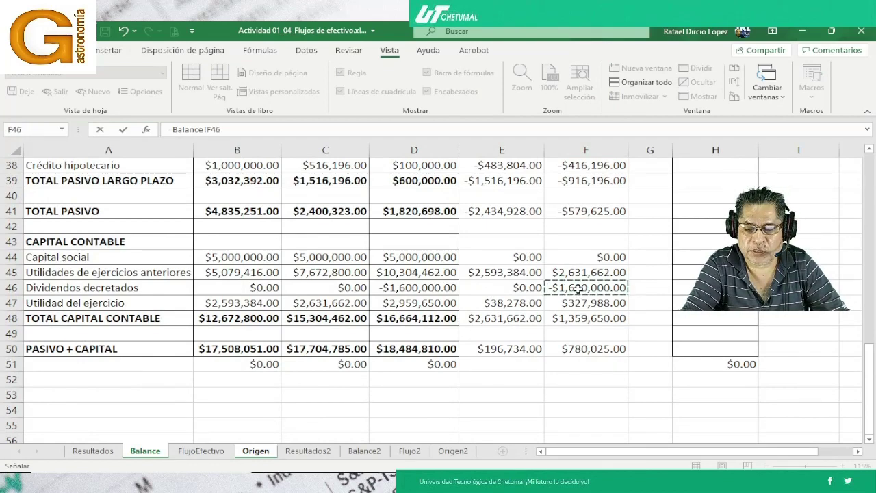
type("*-1")
key("Return")
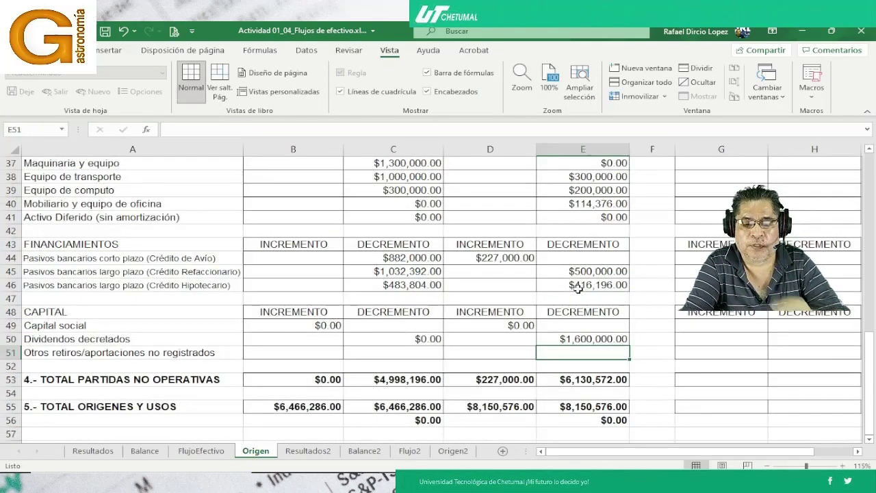
Check the CAPITAL formulas for Capital social in D49 and Dividendos decretados in E50.
key("Up")
key("Up")
key("Left")
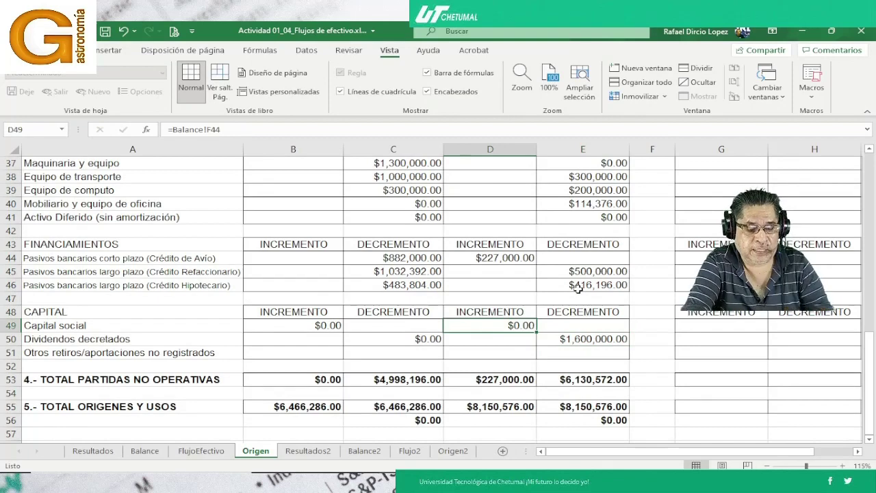
key("F2")
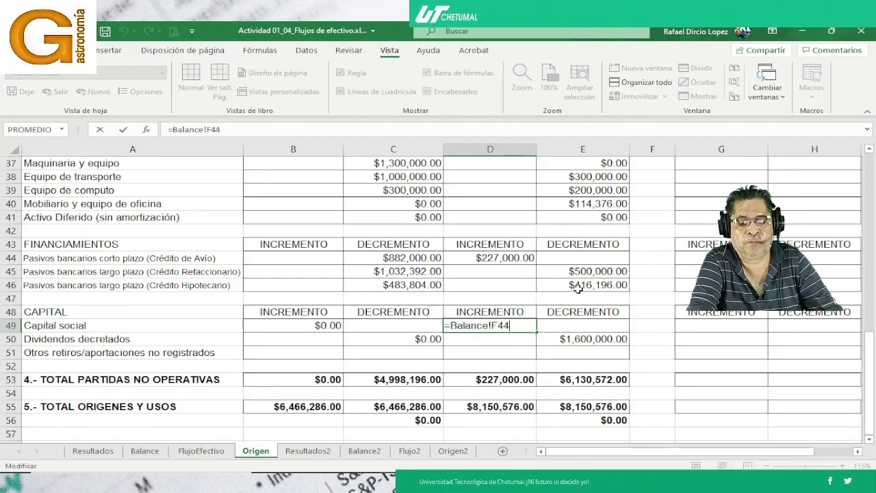
key("Return")
key("Right")
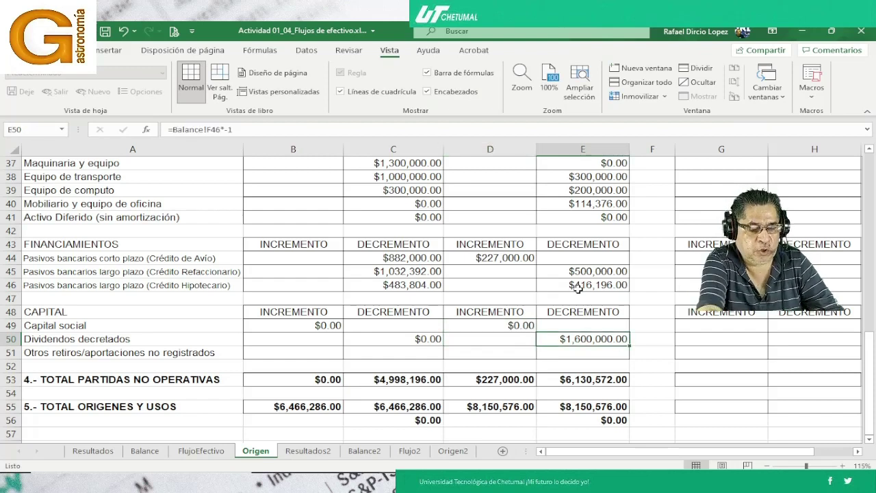
key("F2")
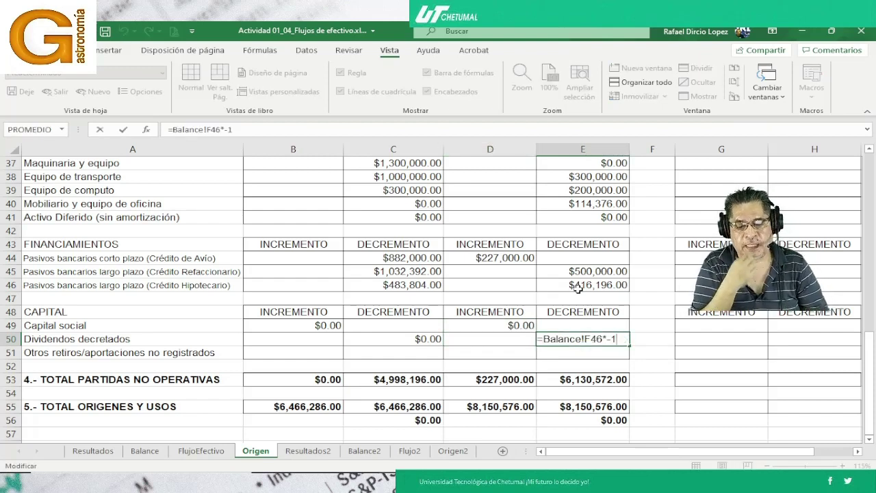
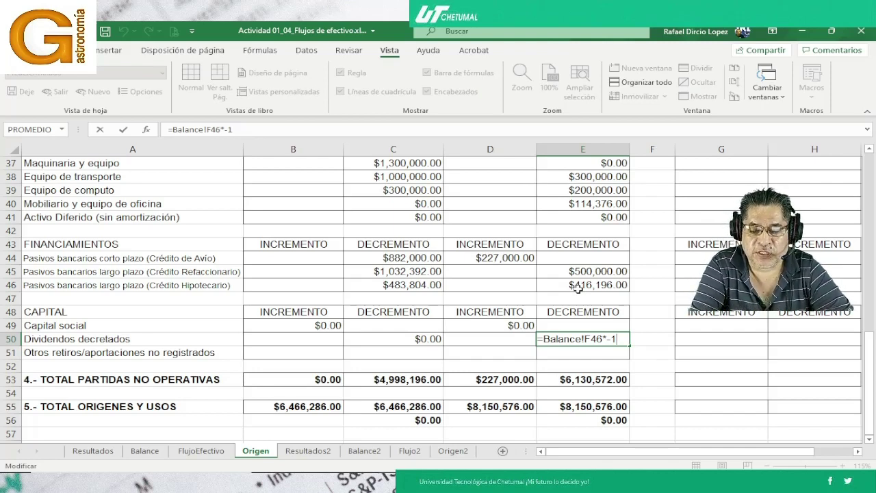
key("Return")
Examine the non-operating total in E53, the sources and uses totals in D55:E55, their difference in E56 and the dividends in E50.
key("Down")
key("Down")
key("Down")
key("Down")
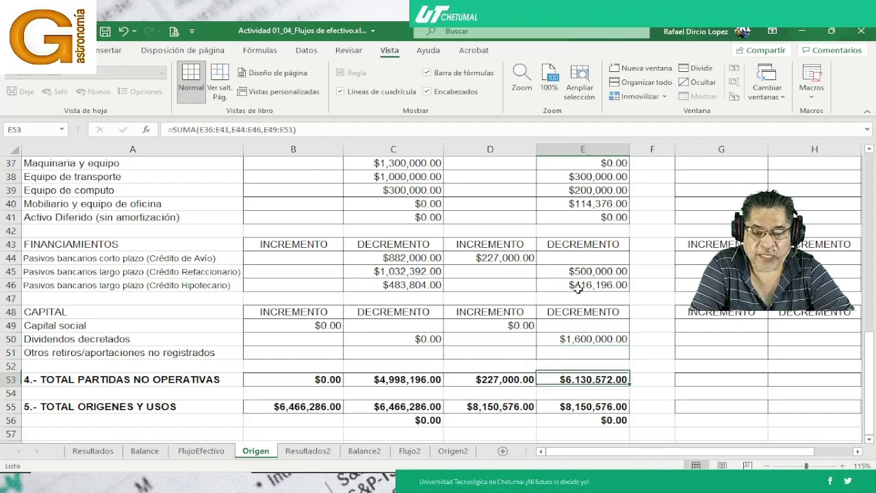
key("Left")
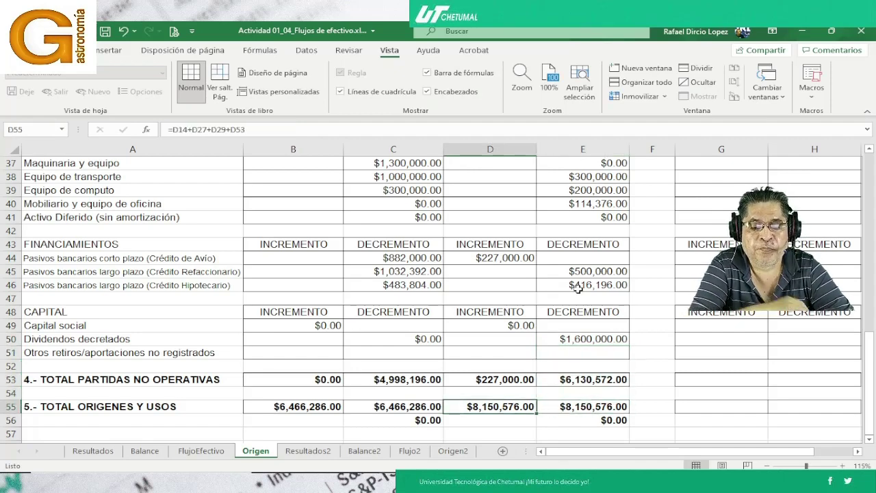
key("Down")
key("Down")
key("Down")
key("Down")
key("Down")
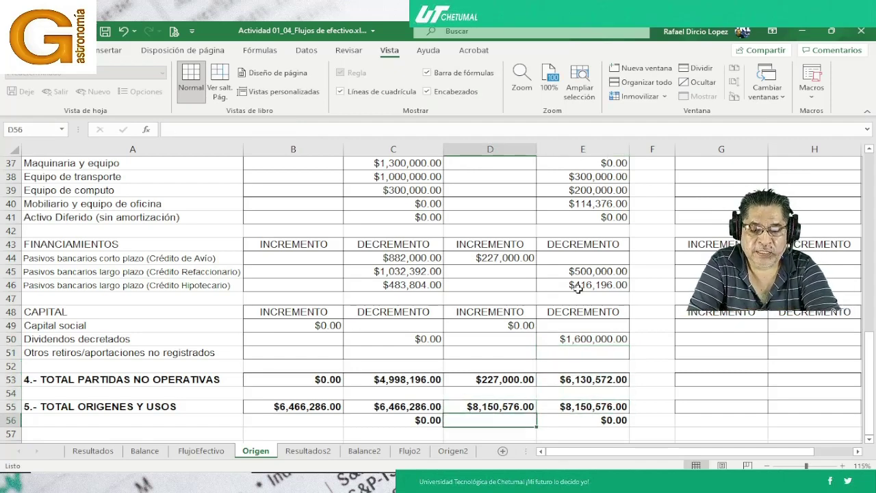
key("Up")
key("Up")
key("Up")
key("Up")
key("Up")
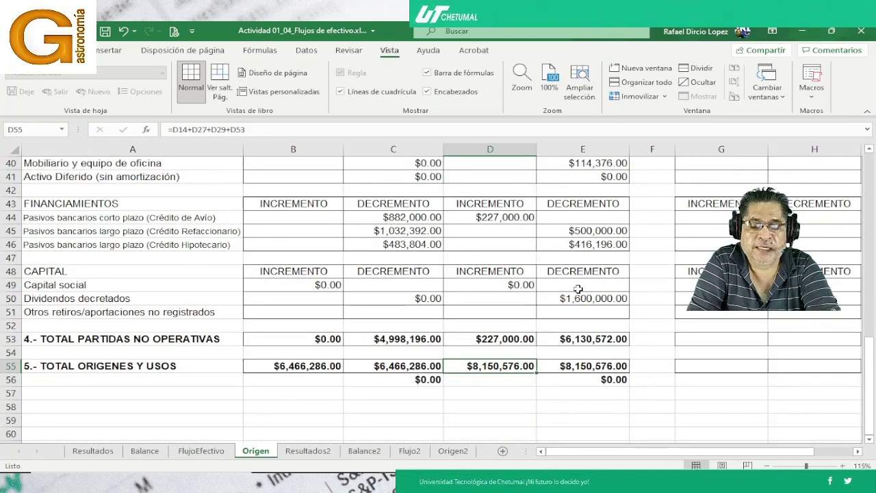
key("Right")
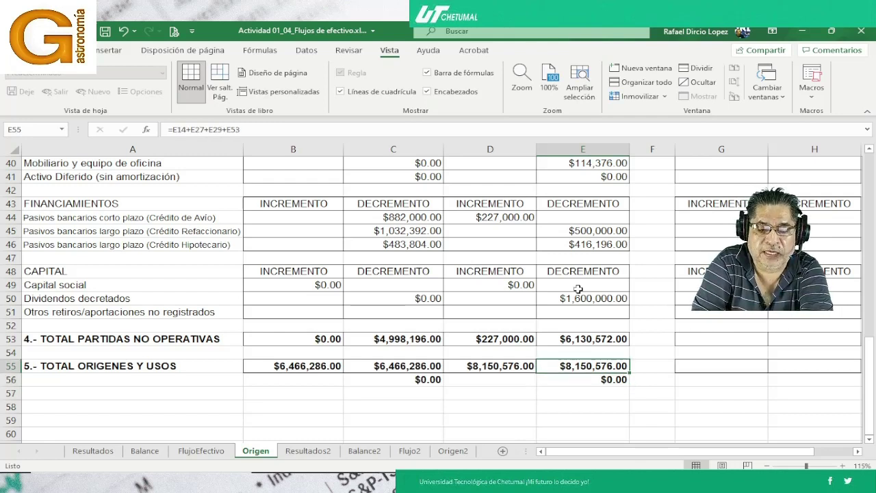
key("Left")
key("Right")
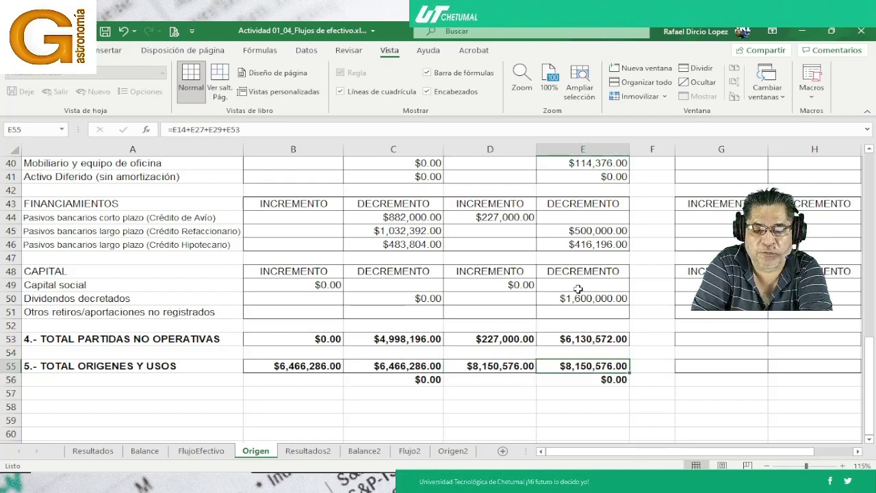
key("Down")
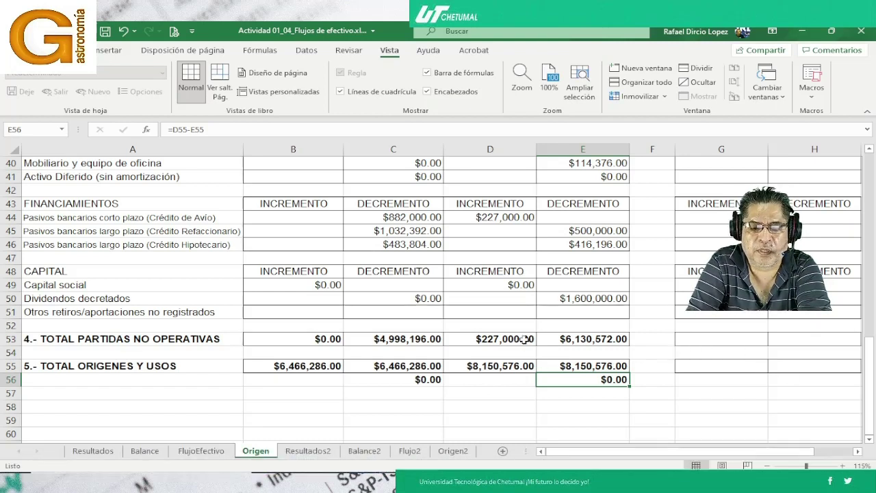
left_click(558, 302)
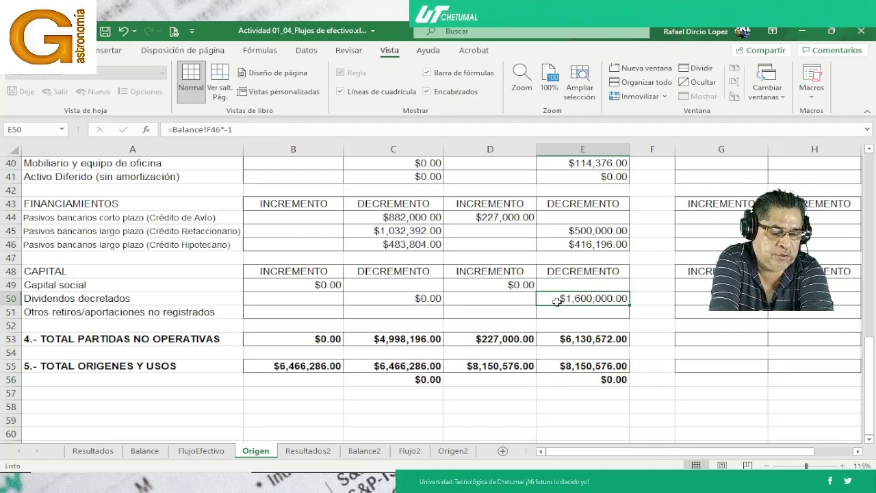
Check the Dividendos decretados formula in E50 and the TOTAL PARTIDAS NO OPERATIVAS formula in D53.
double_click(557, 302)
key("Return")
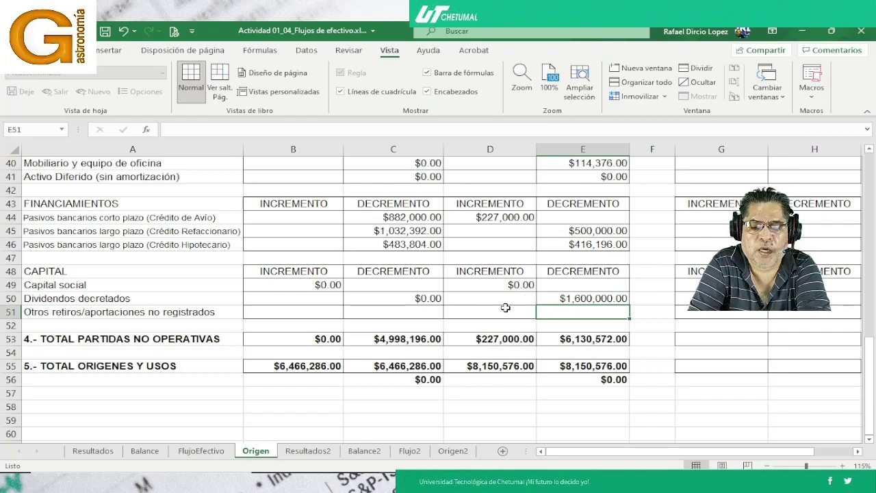
left_click(477, 342)
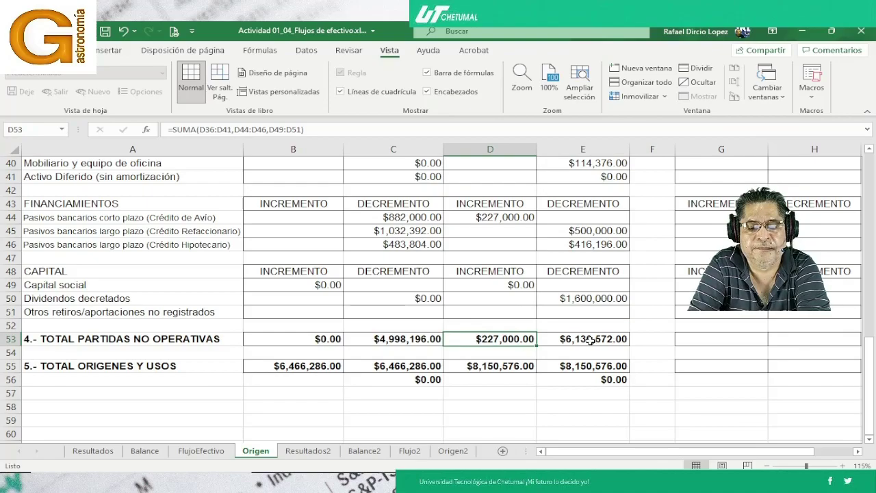
Check the 2004 - 2003 GENERACIÓN NETA OPERATIVA total formulas in D29 and E29.
scroll(519, 324, "up", 2)
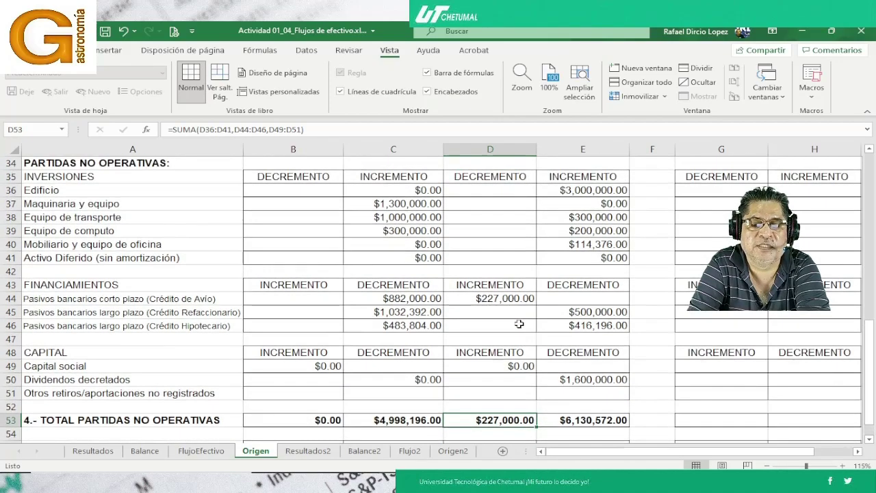
scroll(519, 324, "up", 4)
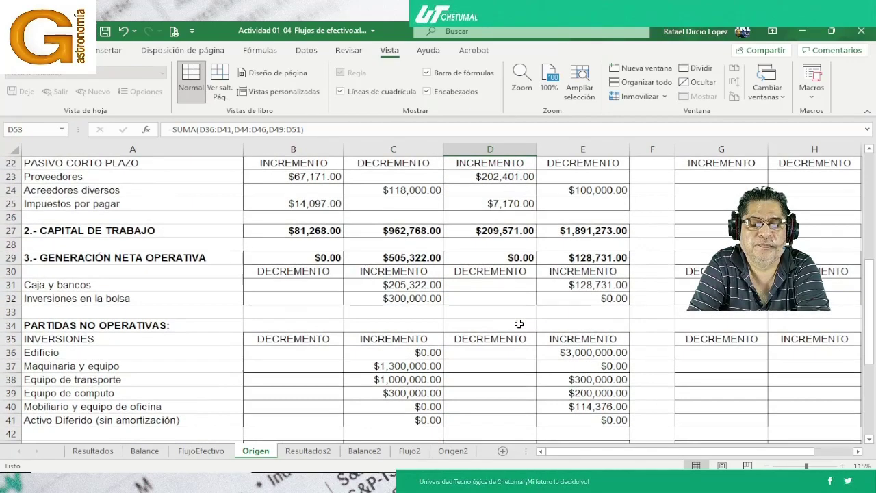
scroll(519, 323, "up", 1)
scroll(509, 312, "down", 1)
scroll(509, 312, "up", 1)
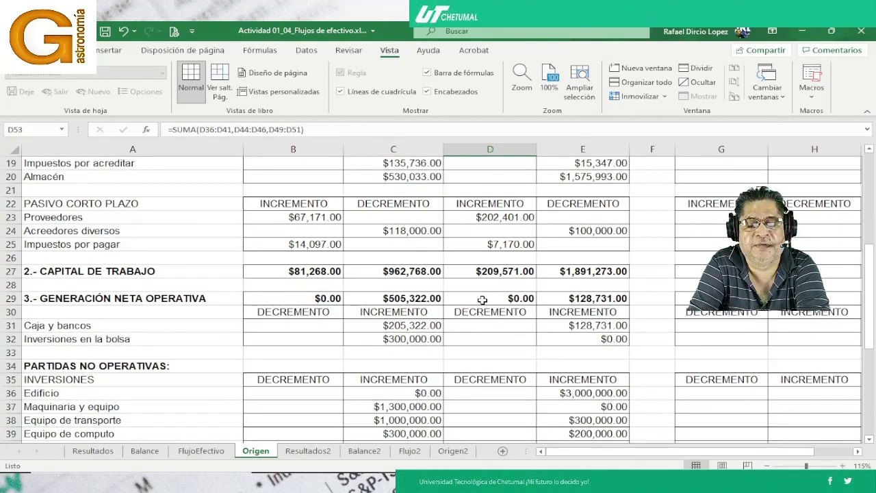
left_click(482, 299)
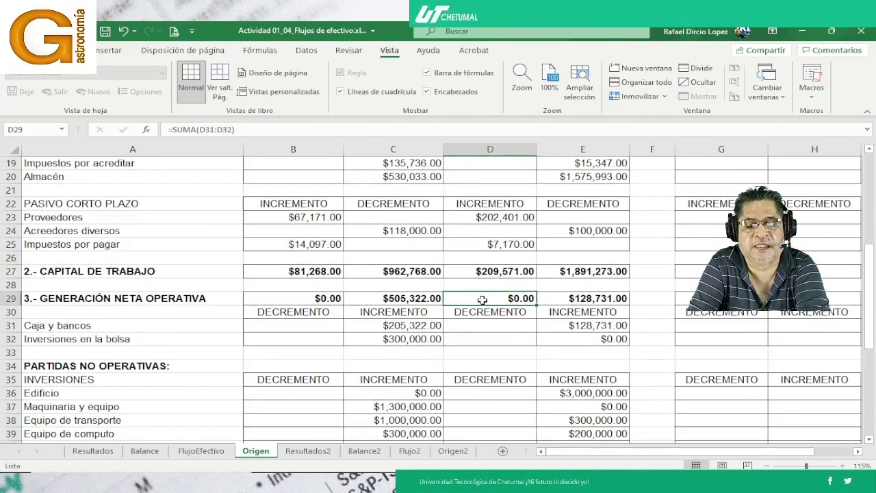
left_click(571, 299)
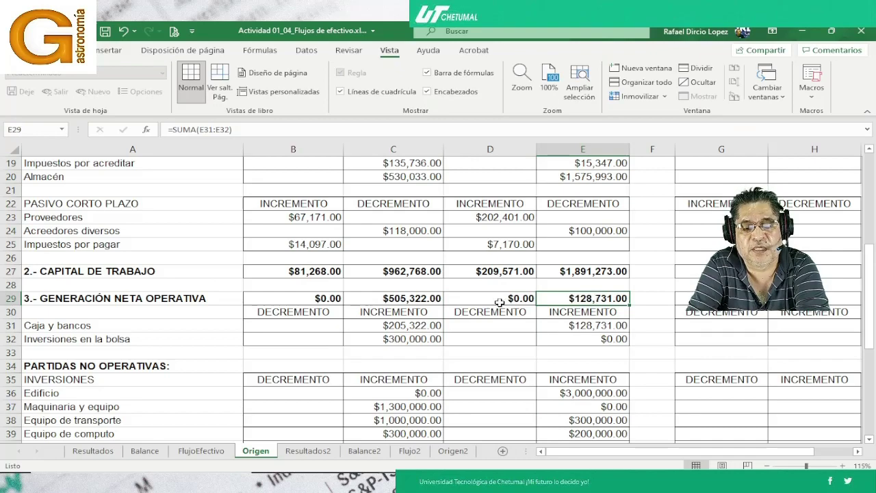
Compare the lower totals with the upper sections and check the FONDOS BRUTOS GENERADOS formula in D14.
scroll(498, 303, "down", 6)
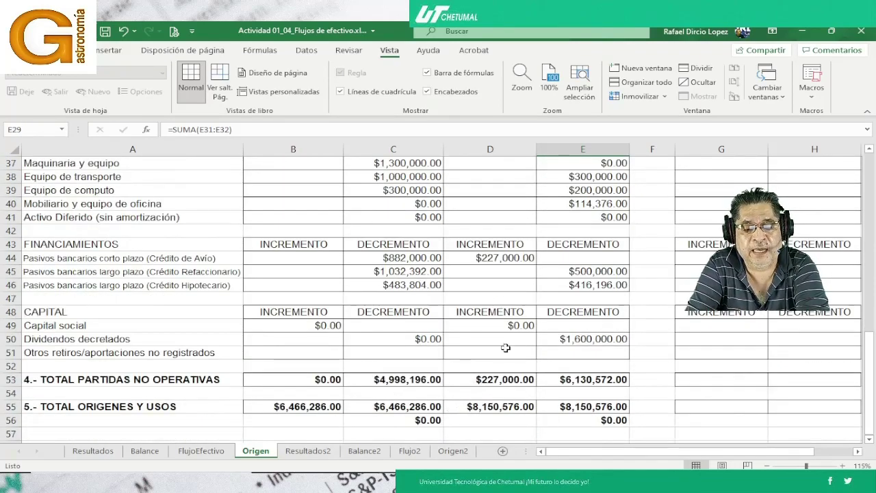
scroll(506, 348, "up", 7)
scroll(518, 382, "down", 1)
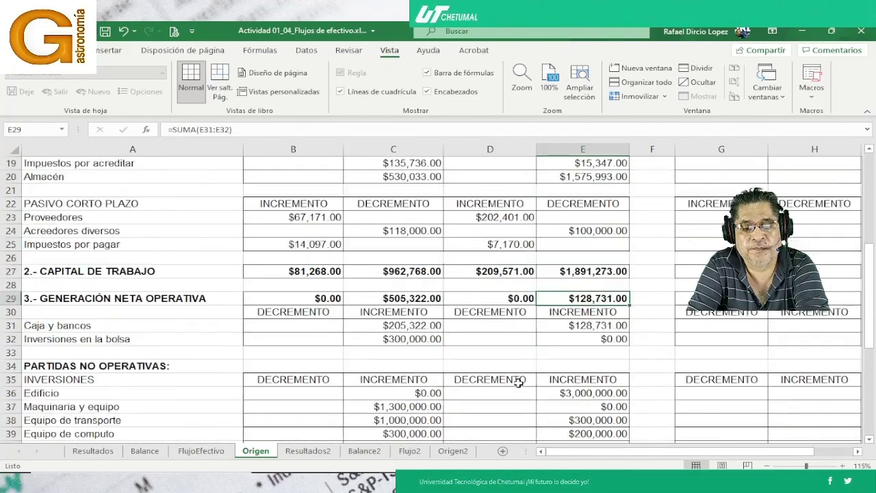
scroll(518, 382, "up", 5)
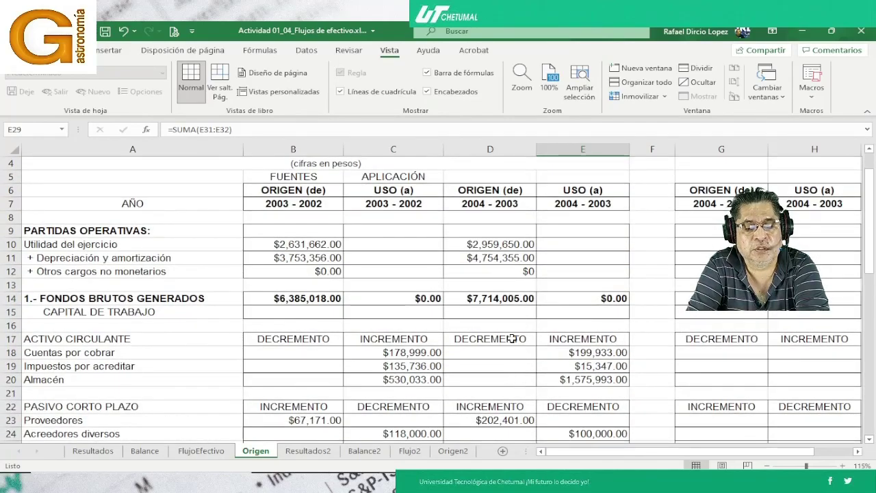
left_click(473, 298)
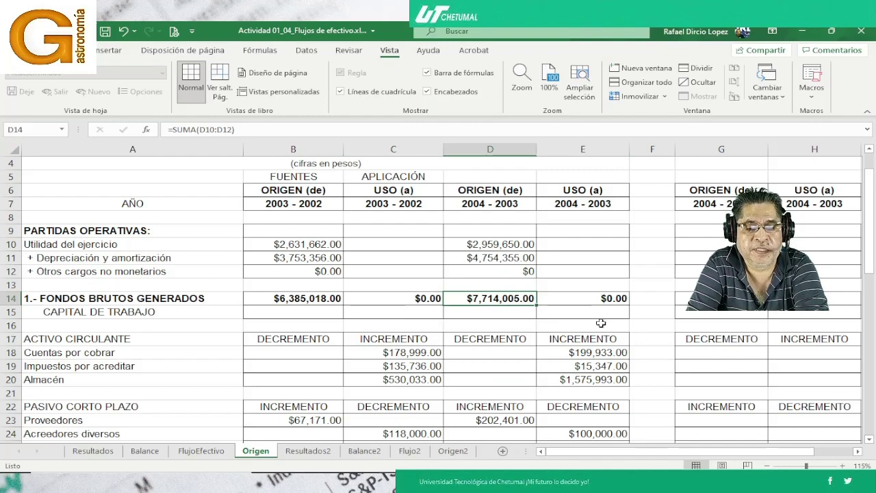
Review the CAPITAL DE TRABAJO section and recheck the ranges summed for GENERACIÓN NETA OPERATIVA in D29 and E29.
scroll(471, 357, "down", 2)
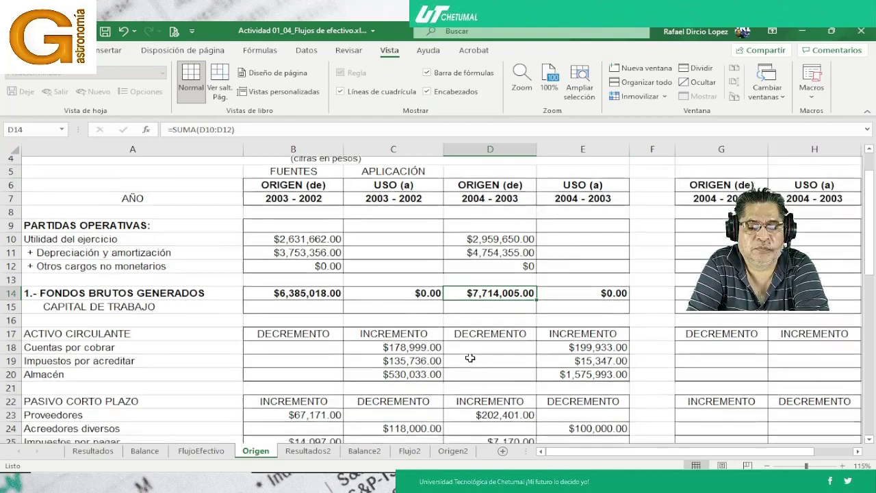
scroll(470, 357, "down", 1)
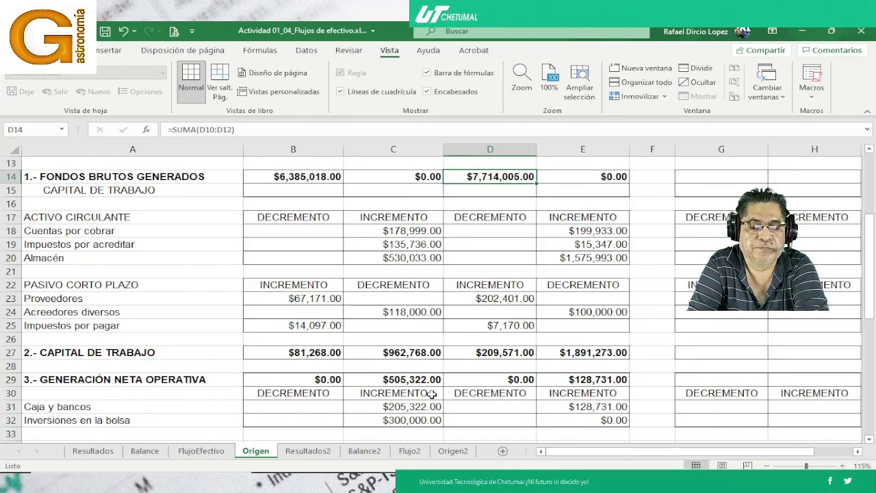
scroll(432, 394, "up", 1)
scroll(445, 370, "down", 2)
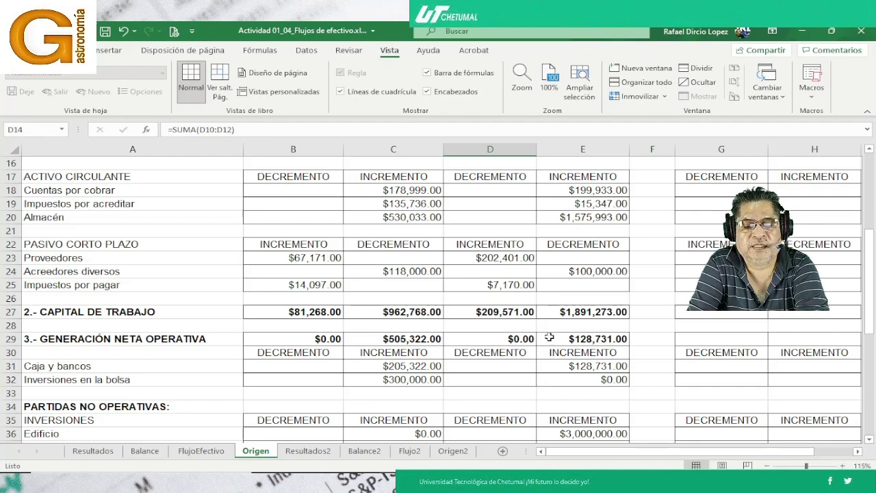
double_click(498, 339)
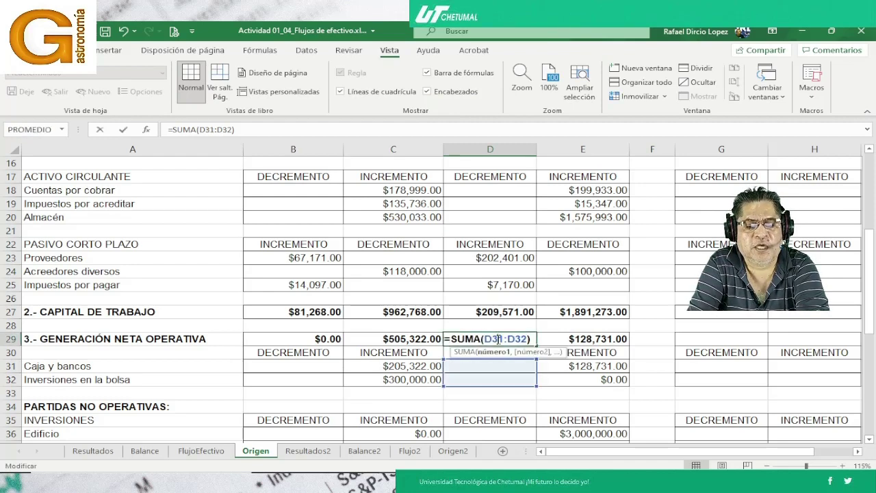
key("Return")
key("Up")
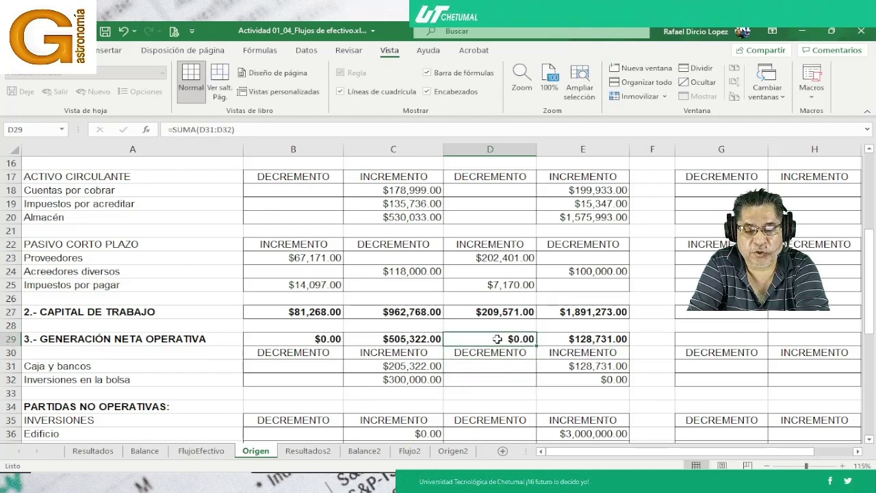
key("Right")
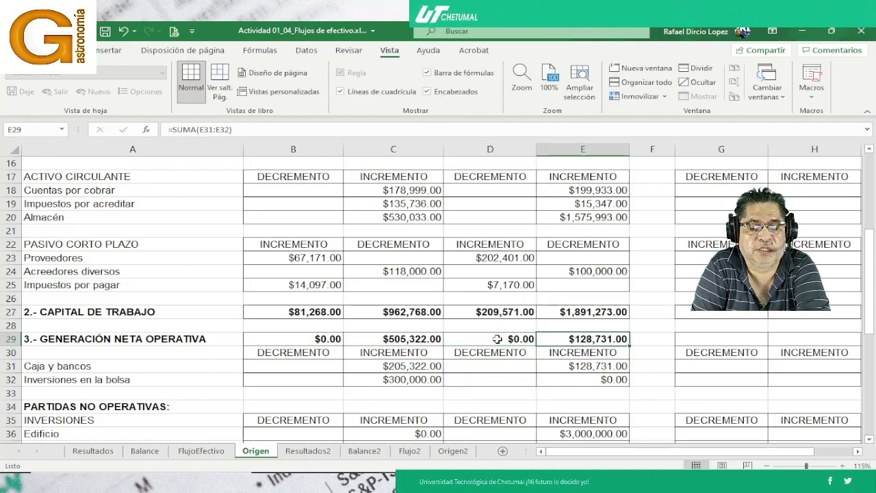
left_click(648, 334)
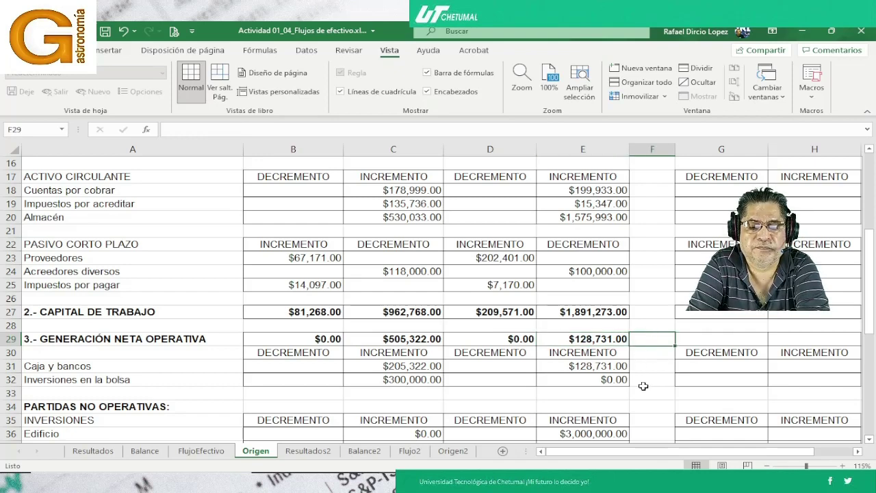
Review the investments, financing and capital items down to the TOTAL ORIGENES Y USOS row and its difference row.
scroll(644, 386, "down", 1)
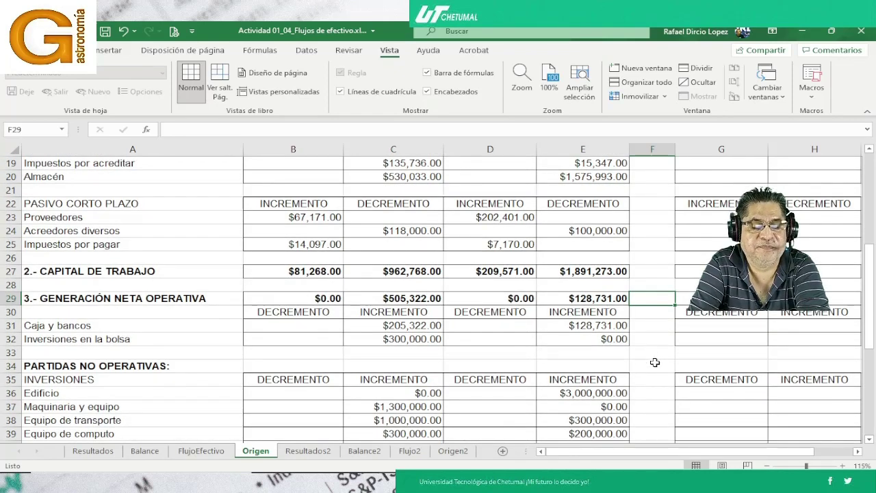
scroll(655, 362, "down", 2)
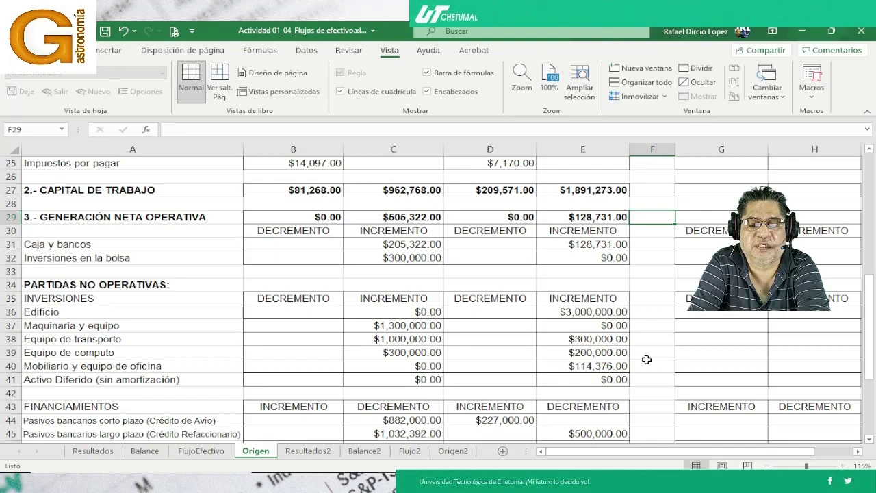
scroll(646, 359, "down", 3)
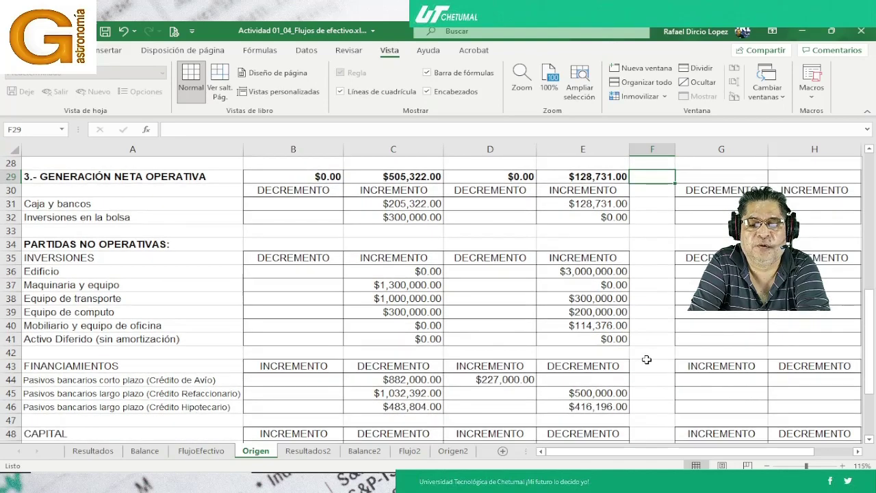
scroll(646, 360, "down", 1)
scroll(647, 360, "up", 1)
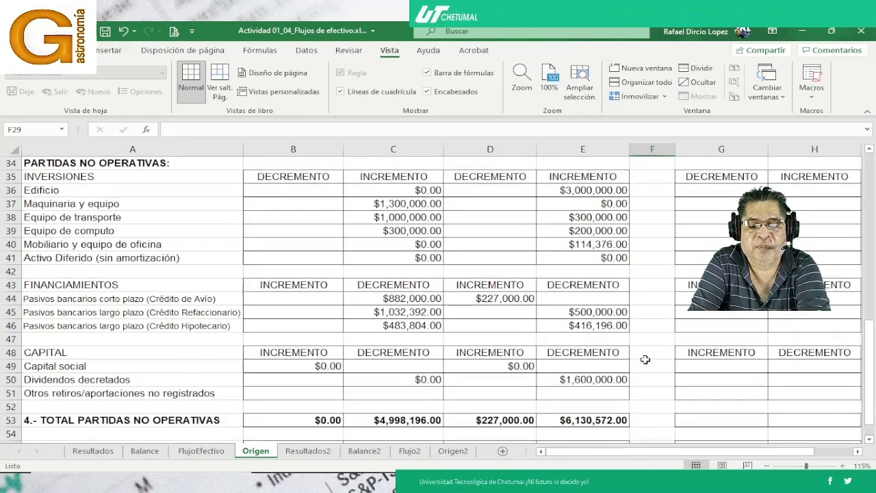
scroll(646, 359, "down", 3)
scroll(418, 298, "up", 1)
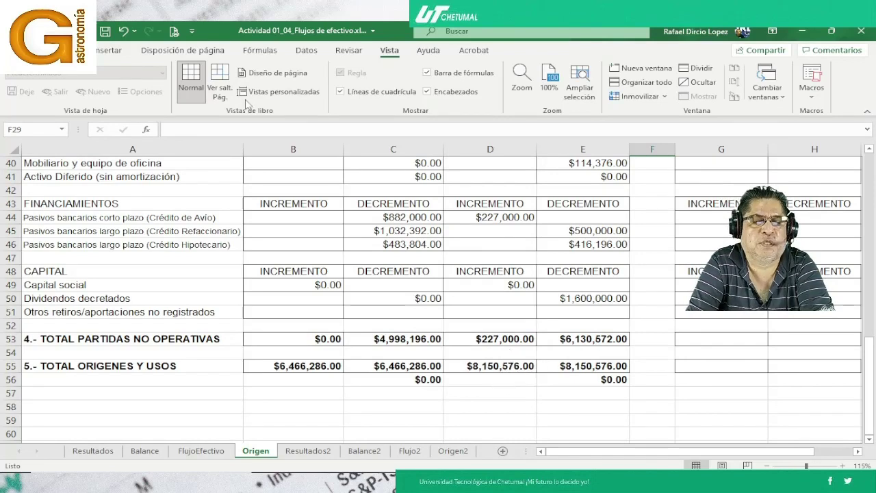
Save the cash flow workbook.
left_click(104, 33)
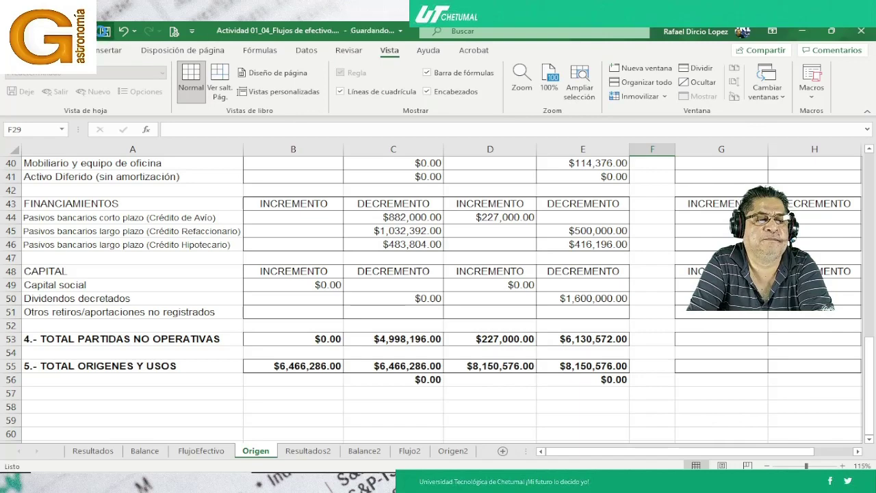
left_click(72, 50)
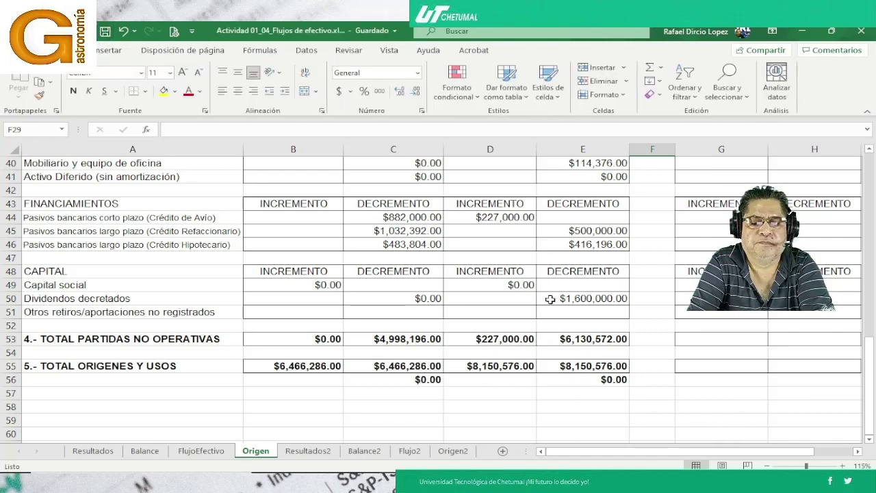
Switch to the Google Meet call in Chrome to check the participants, and return to the Excel workbook.
mouse_move(497, 469)
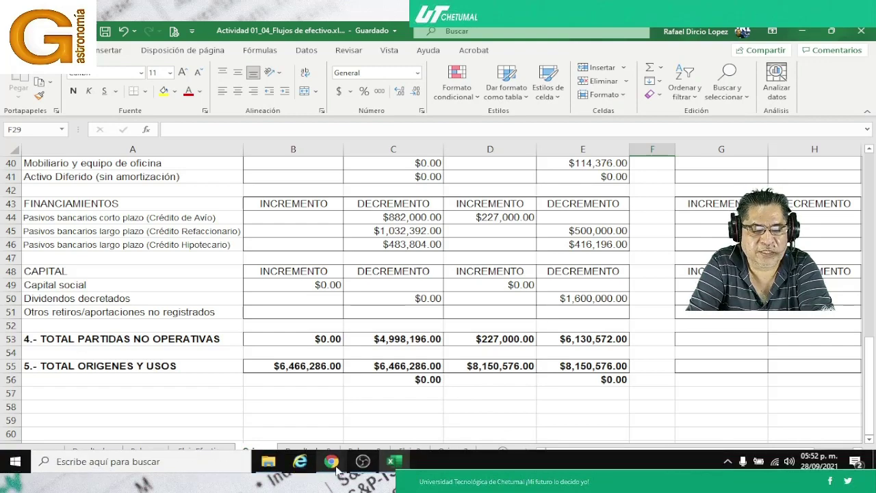
mouse_move(336, 465)
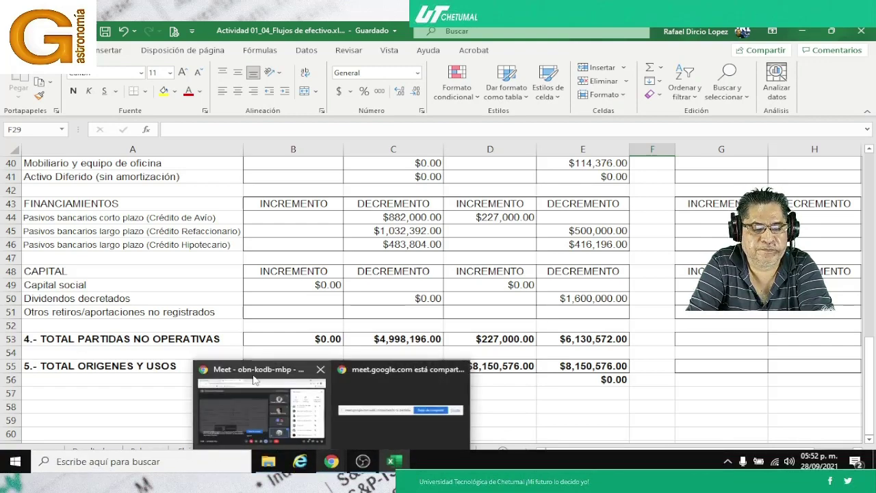
mouse_move(253, 380)
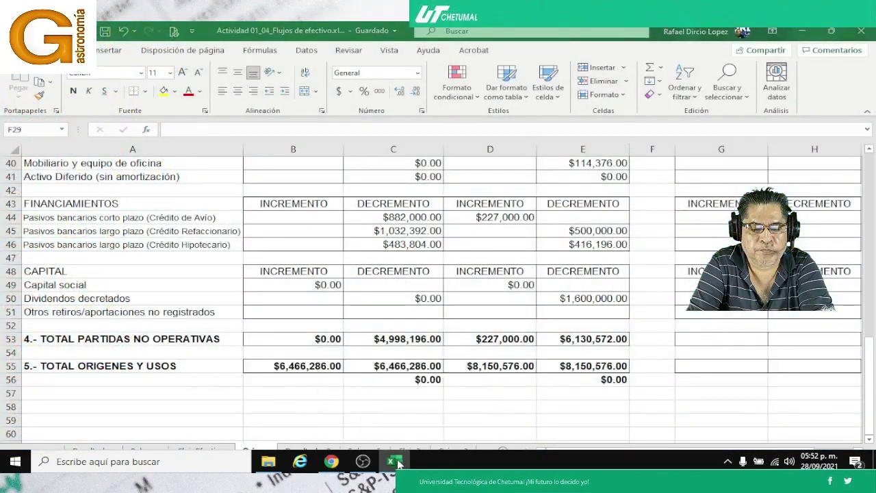
left_click(395, 462)
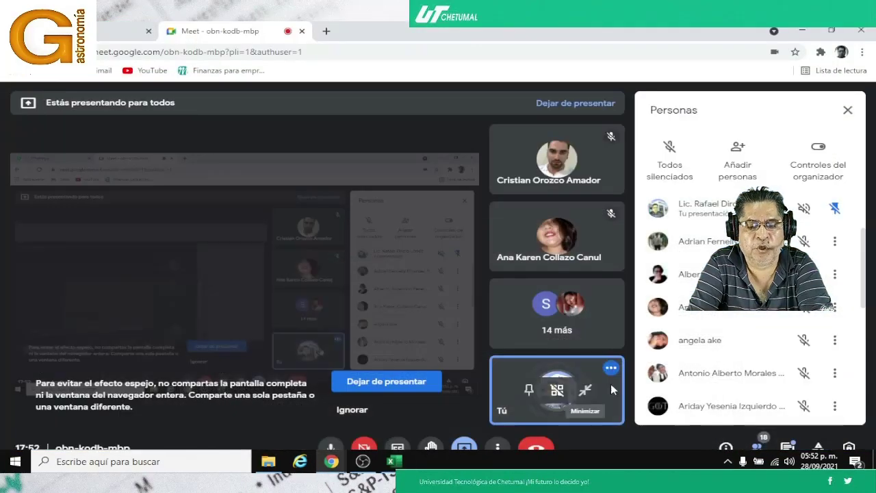
left_click(395, 462)
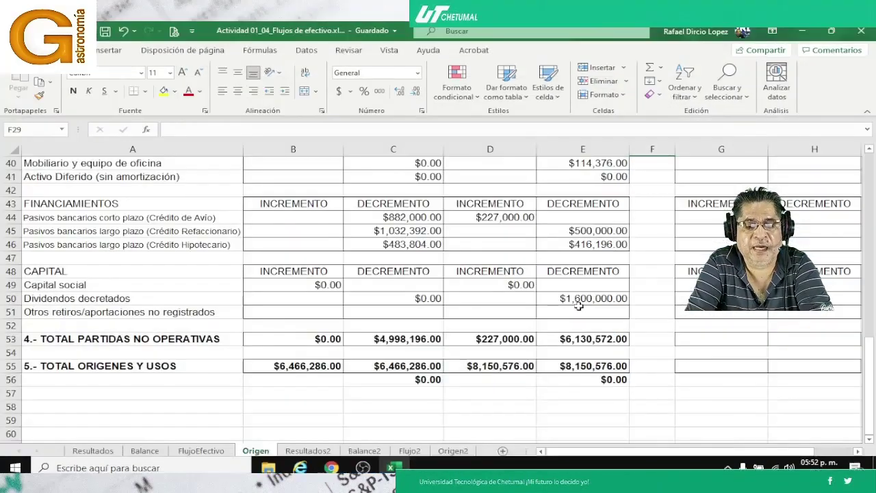
Examine the 2004 - 2003 columns from PARTIDAS OPERATIVAS down to TOTAL PARTIDAS NO OPERATIVAS and back to GENERACIÓN NETA OPERATIVA.
scroll(583, 304, "up", 7)
scroll(583, 305, "up", 6)
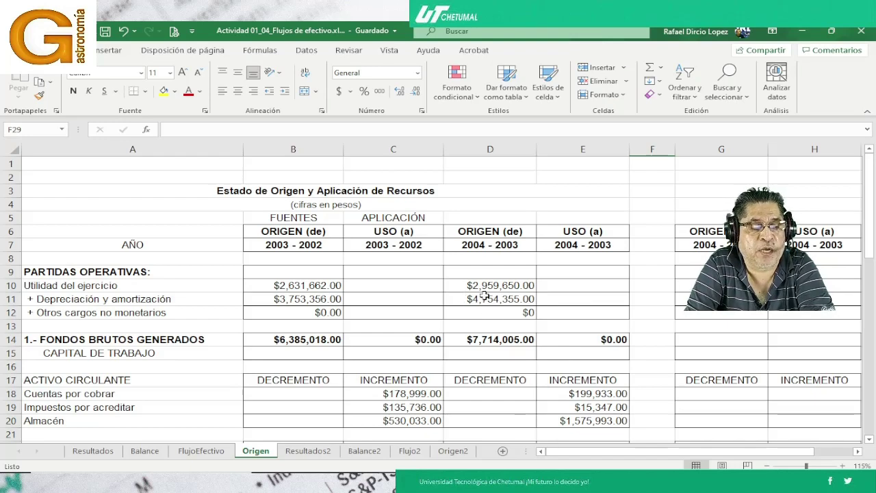
scroll(493, 303, "down", 3)
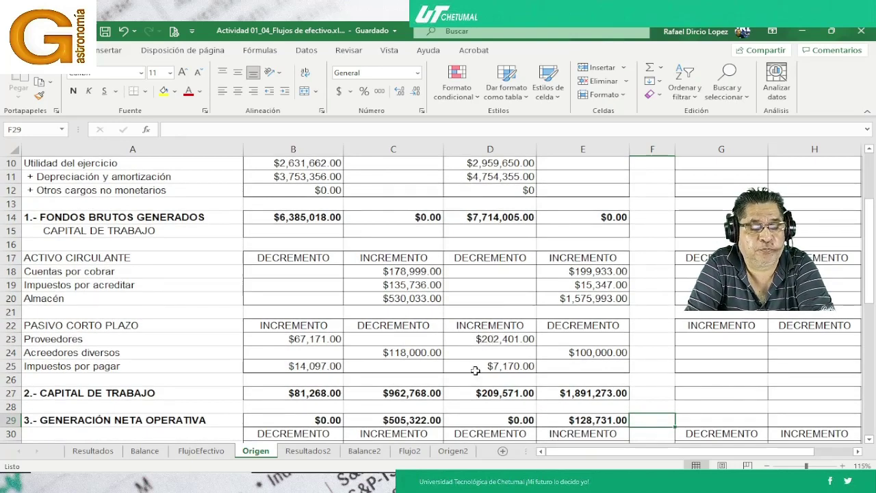
scroll(482, 372, "down", 1)
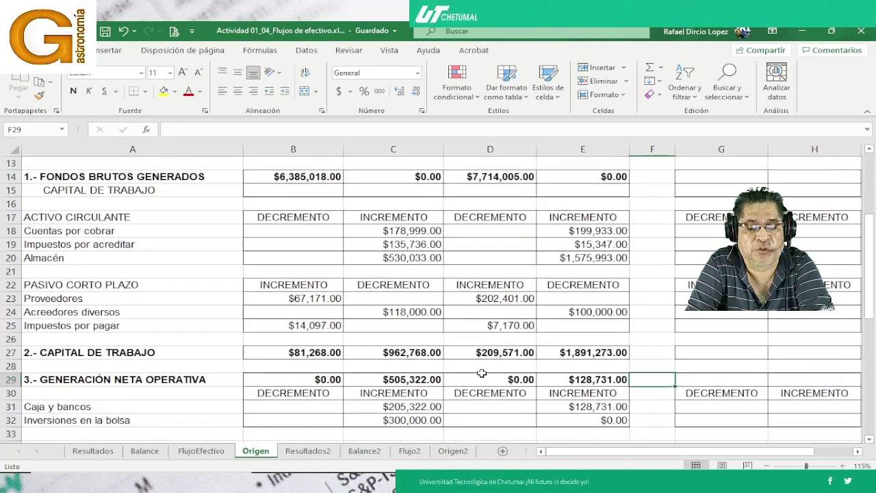
scroll(482, 341, "down", 5)
scroll(481, 341, "down", 2)
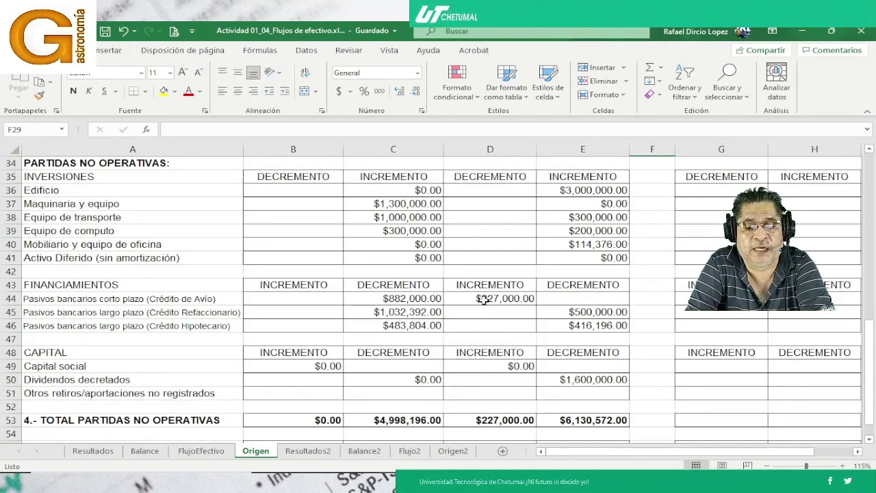
scroll(617, 402, "up", 4)
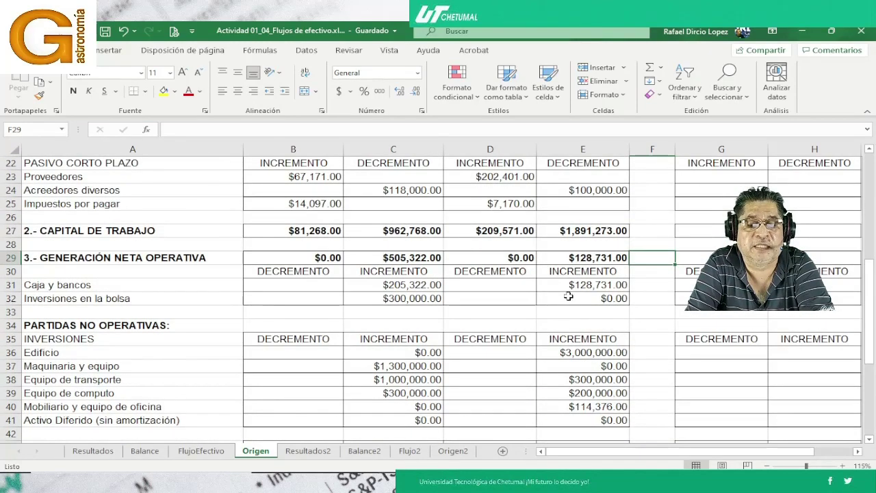
Review the Origen sheet's 2004 - 2003 columns from FONDOS BRUTOS GENERADOS down to TOTAL ORIGENES Y USOS and its difference row.
scroll(560, 295, "up", 3)
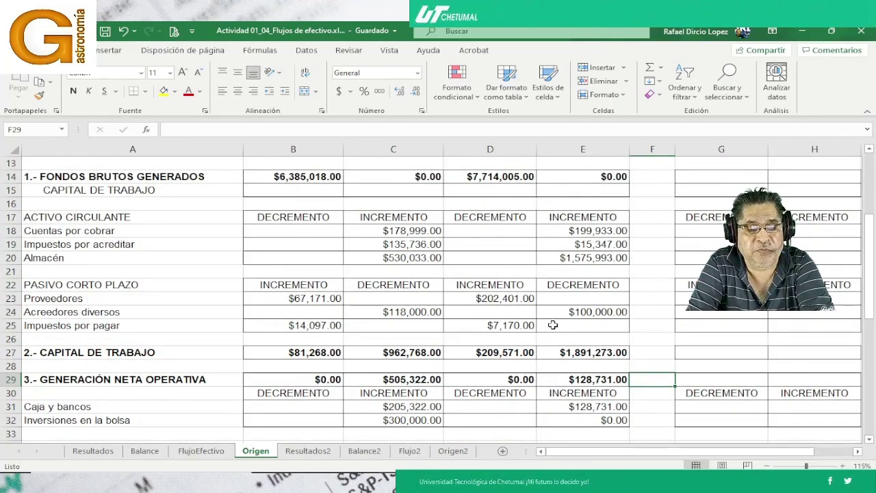
scroll(554, 350, "down", 2)
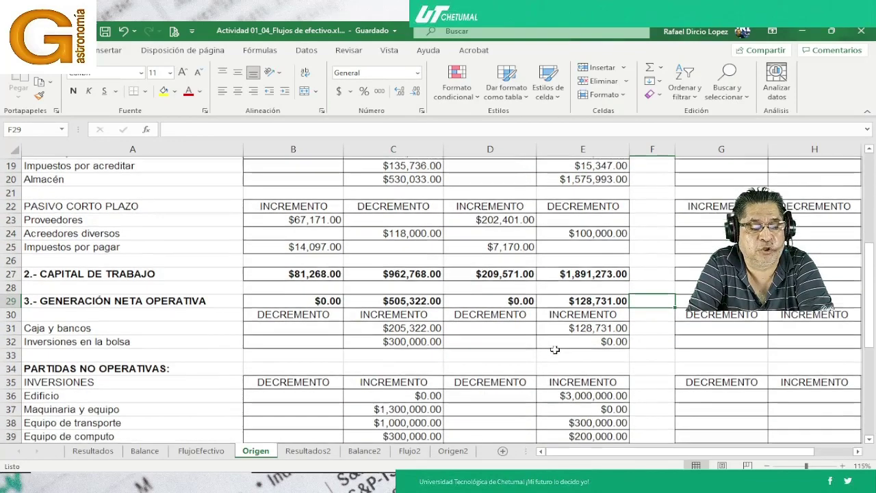
scroll(573, 328, "down", 2)
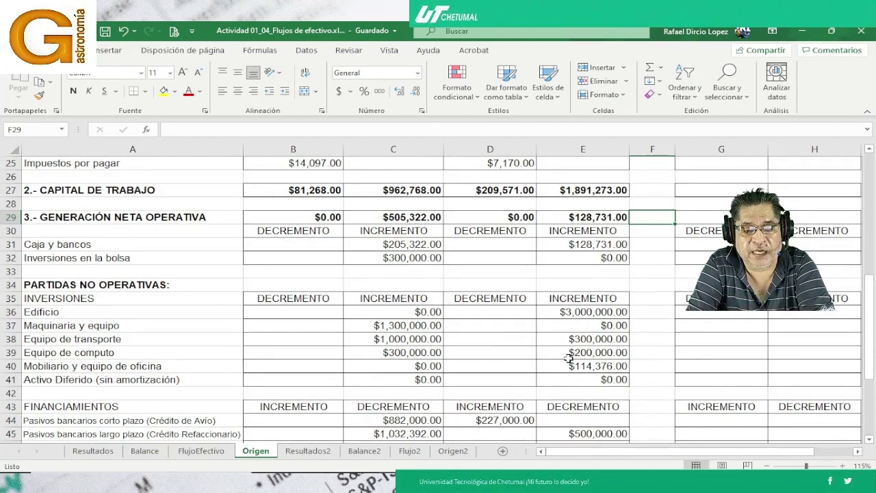
scroll(481, 361, "down", 4)
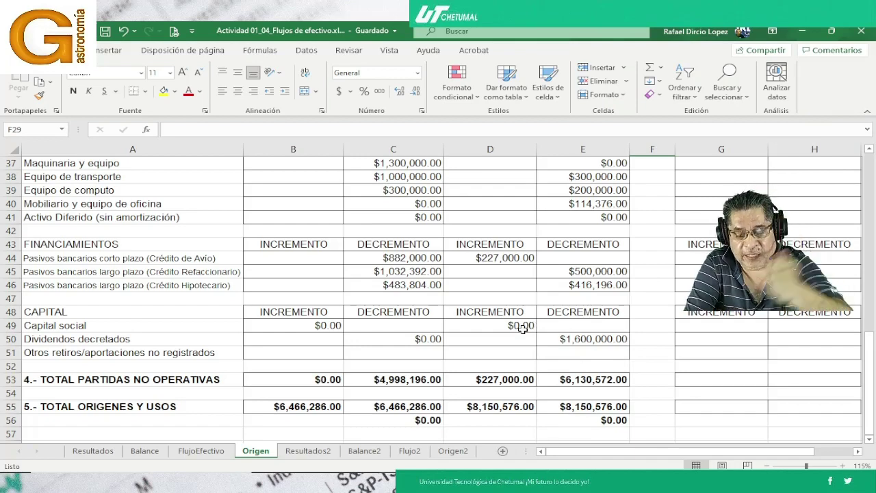
scroll(523, 328, "down", 1)
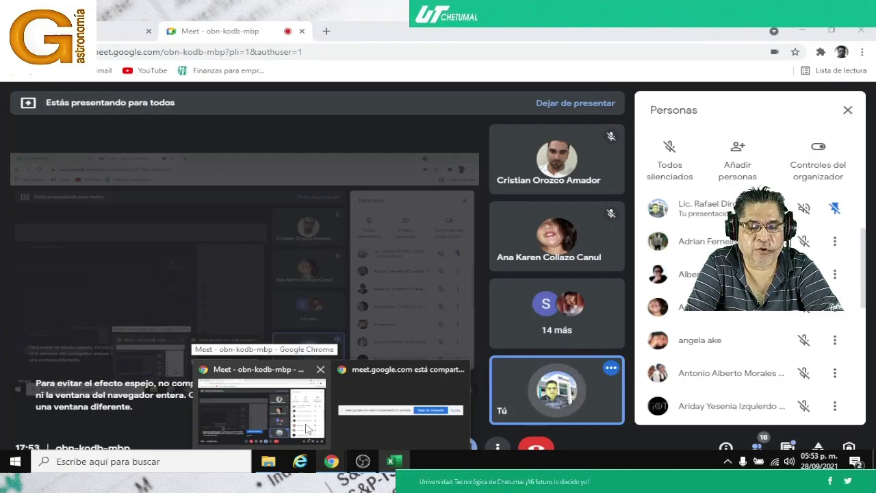
left_click(505, 382)
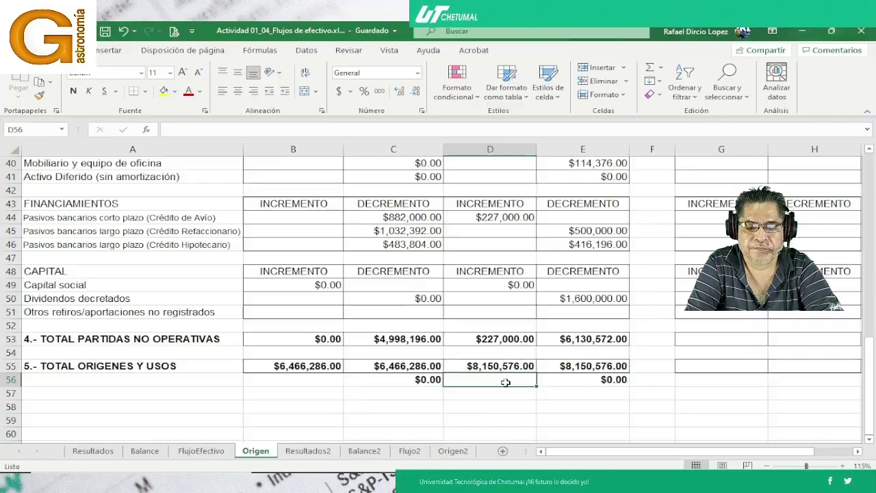
left_click(555, 399)
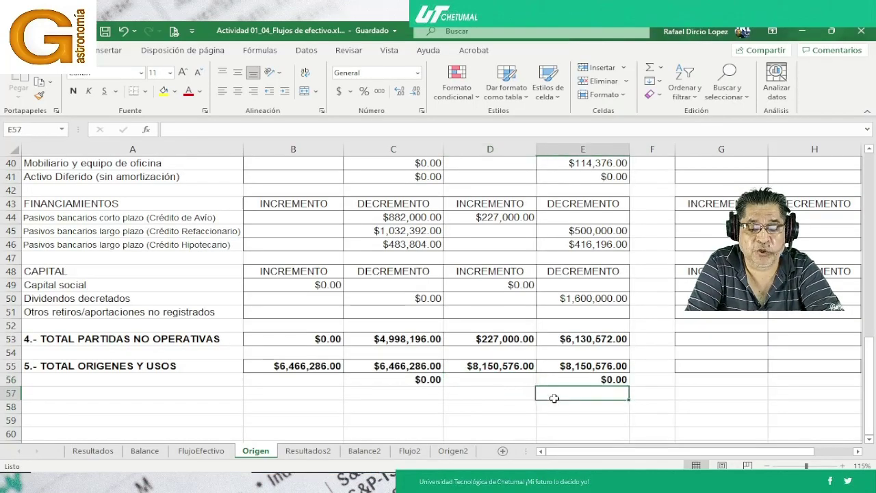
left_click(521, 394)
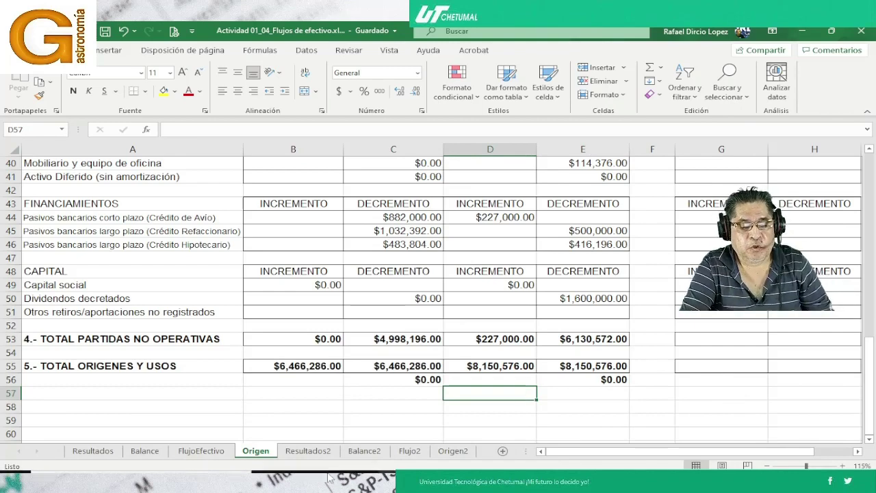
Switch to the Google Meet call in Chrome and turn on the camera.
mouse_move(328, 463)
left_click(294, 424)
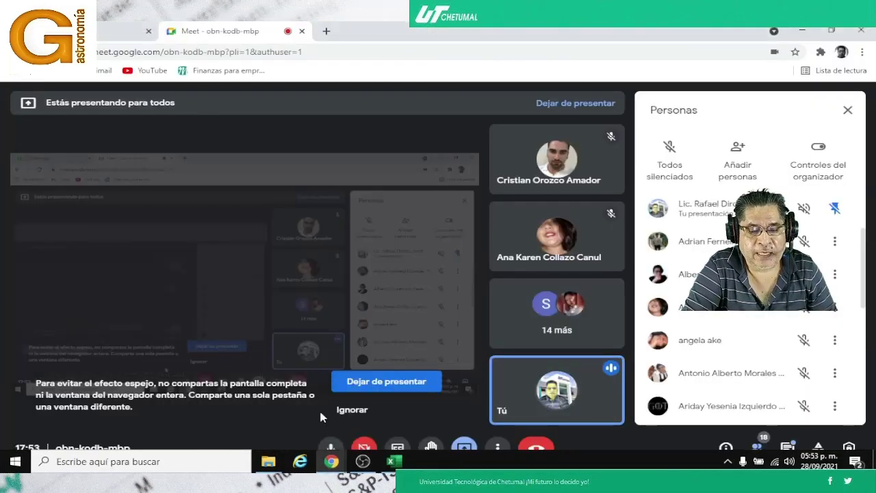
left_click(363, 450)
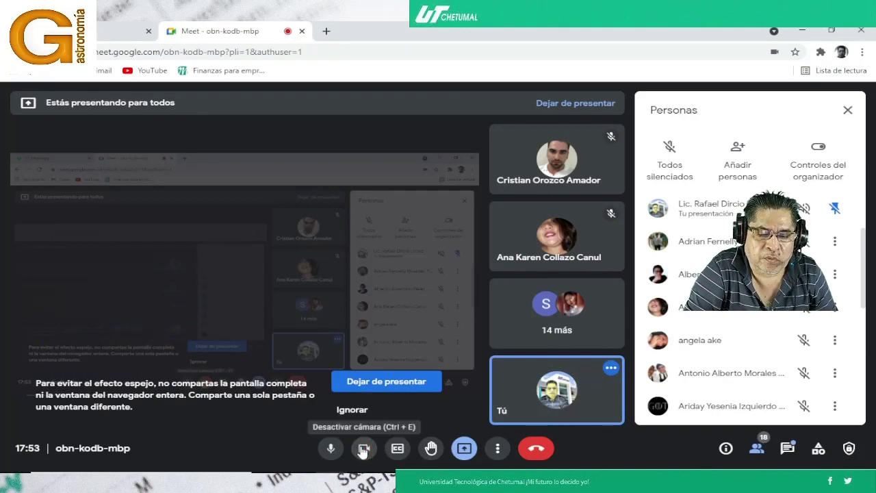
Stop presenting the screen in the call and display the browser in full-screen mode.
left_click(393, 384)
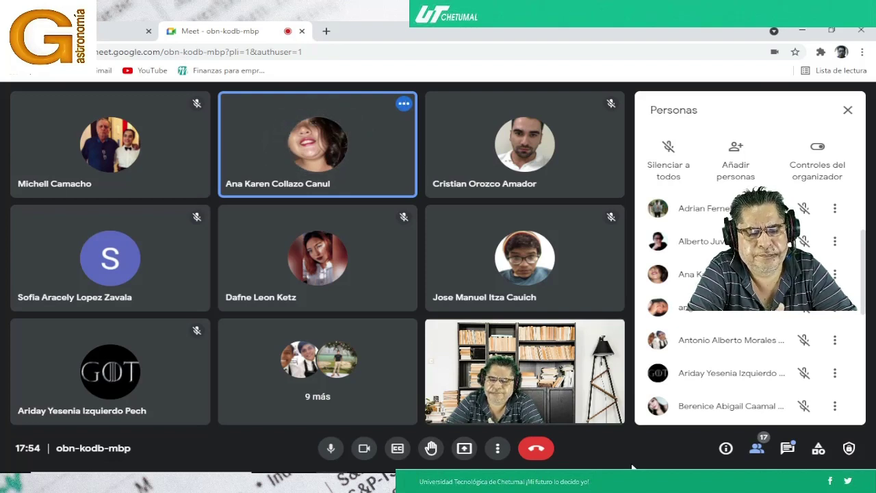
mouse_move(632, 490)
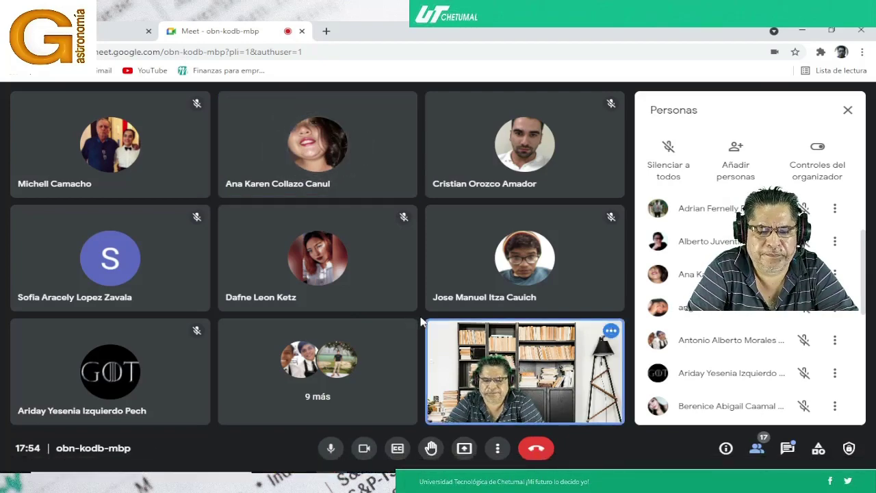
key("F11")
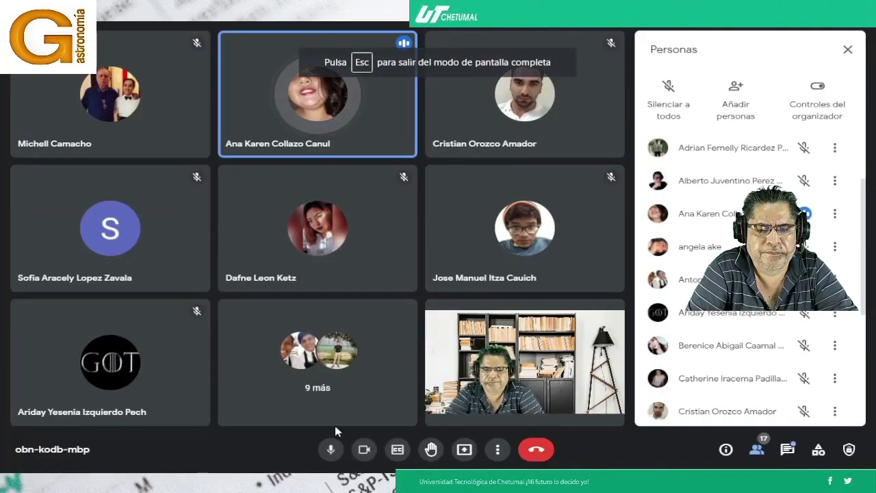